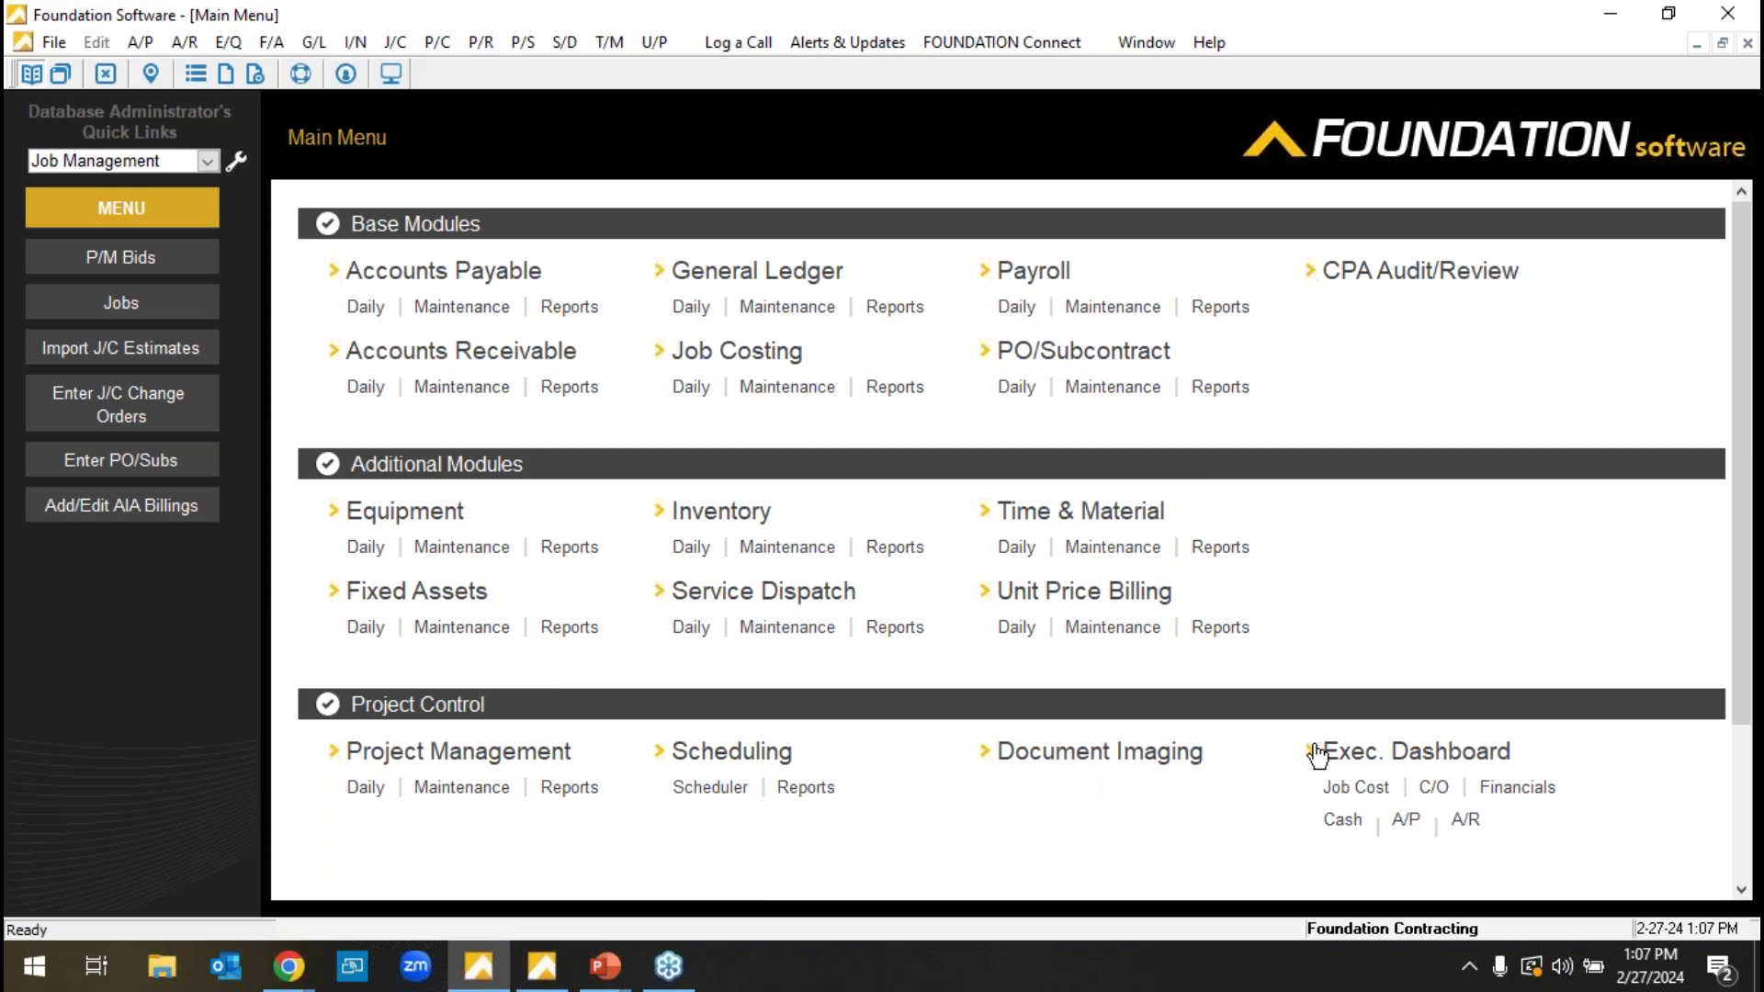
{"action": "scroll", "coordinate": [1320, 755], "scroll_direction": "down", "scroll_amount": 3}
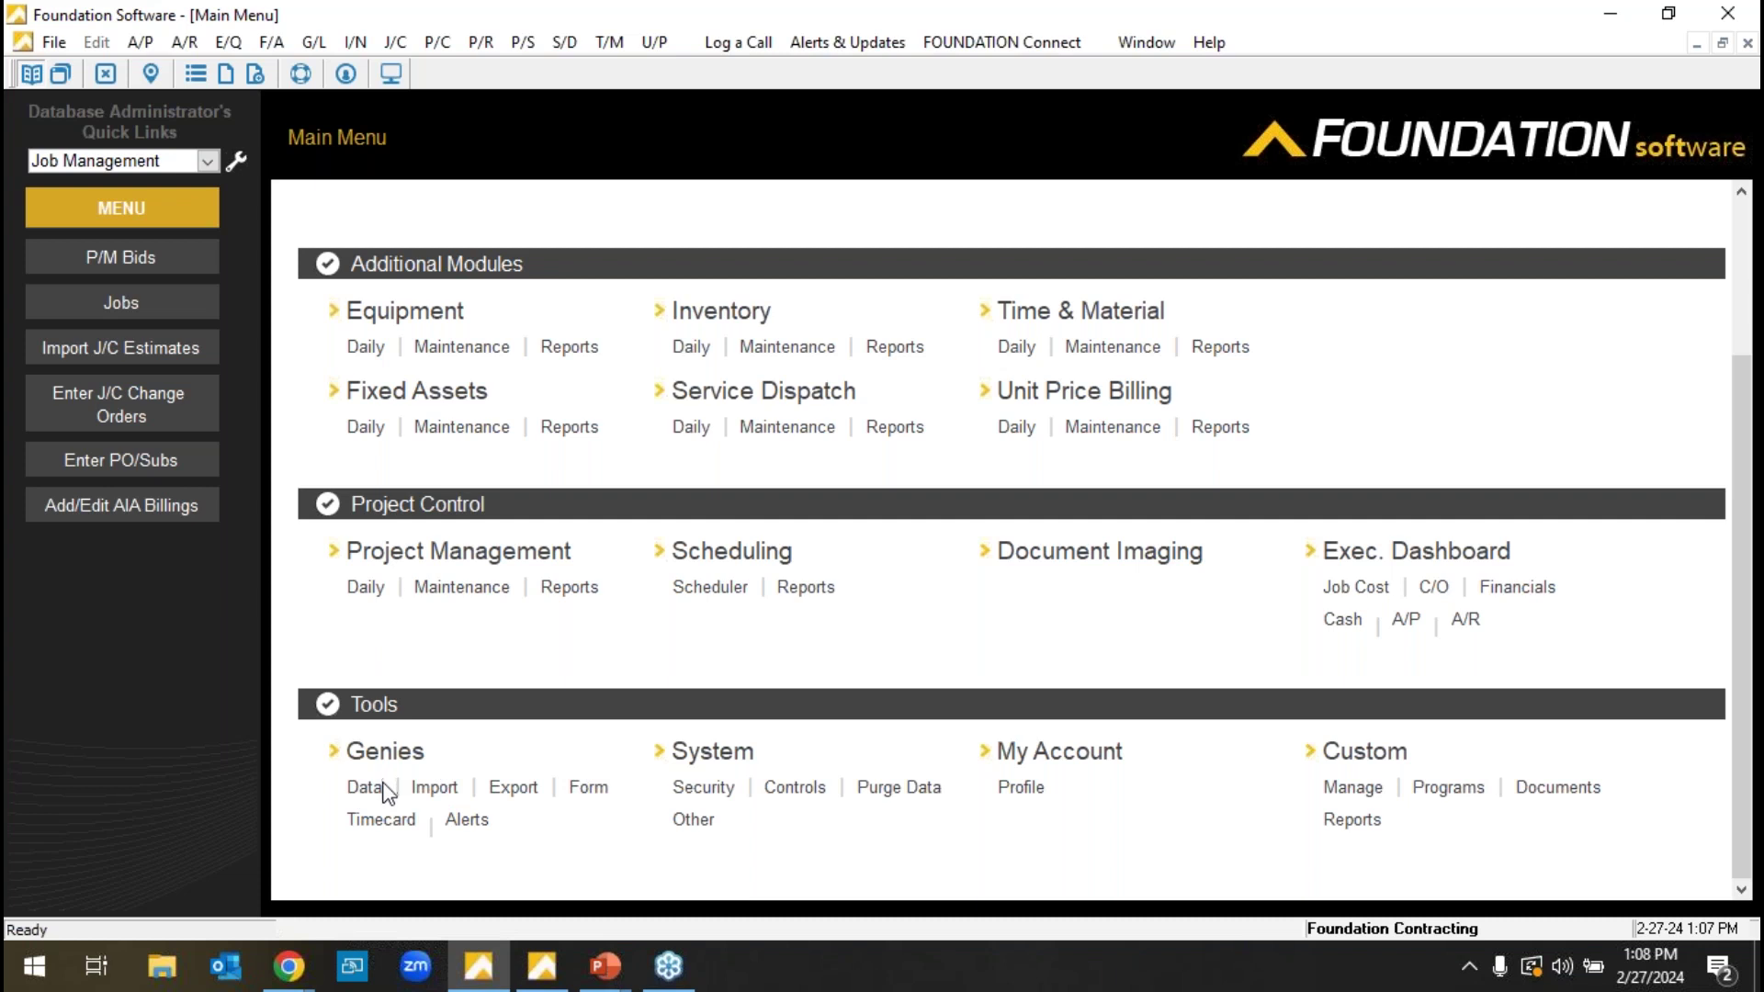
{"action": "left_click", "coordinate": [576, 800]}
{"action": "scroll", "coordinate": [614, 823], "scroll_direction": "up", "scroll_amount": 2}
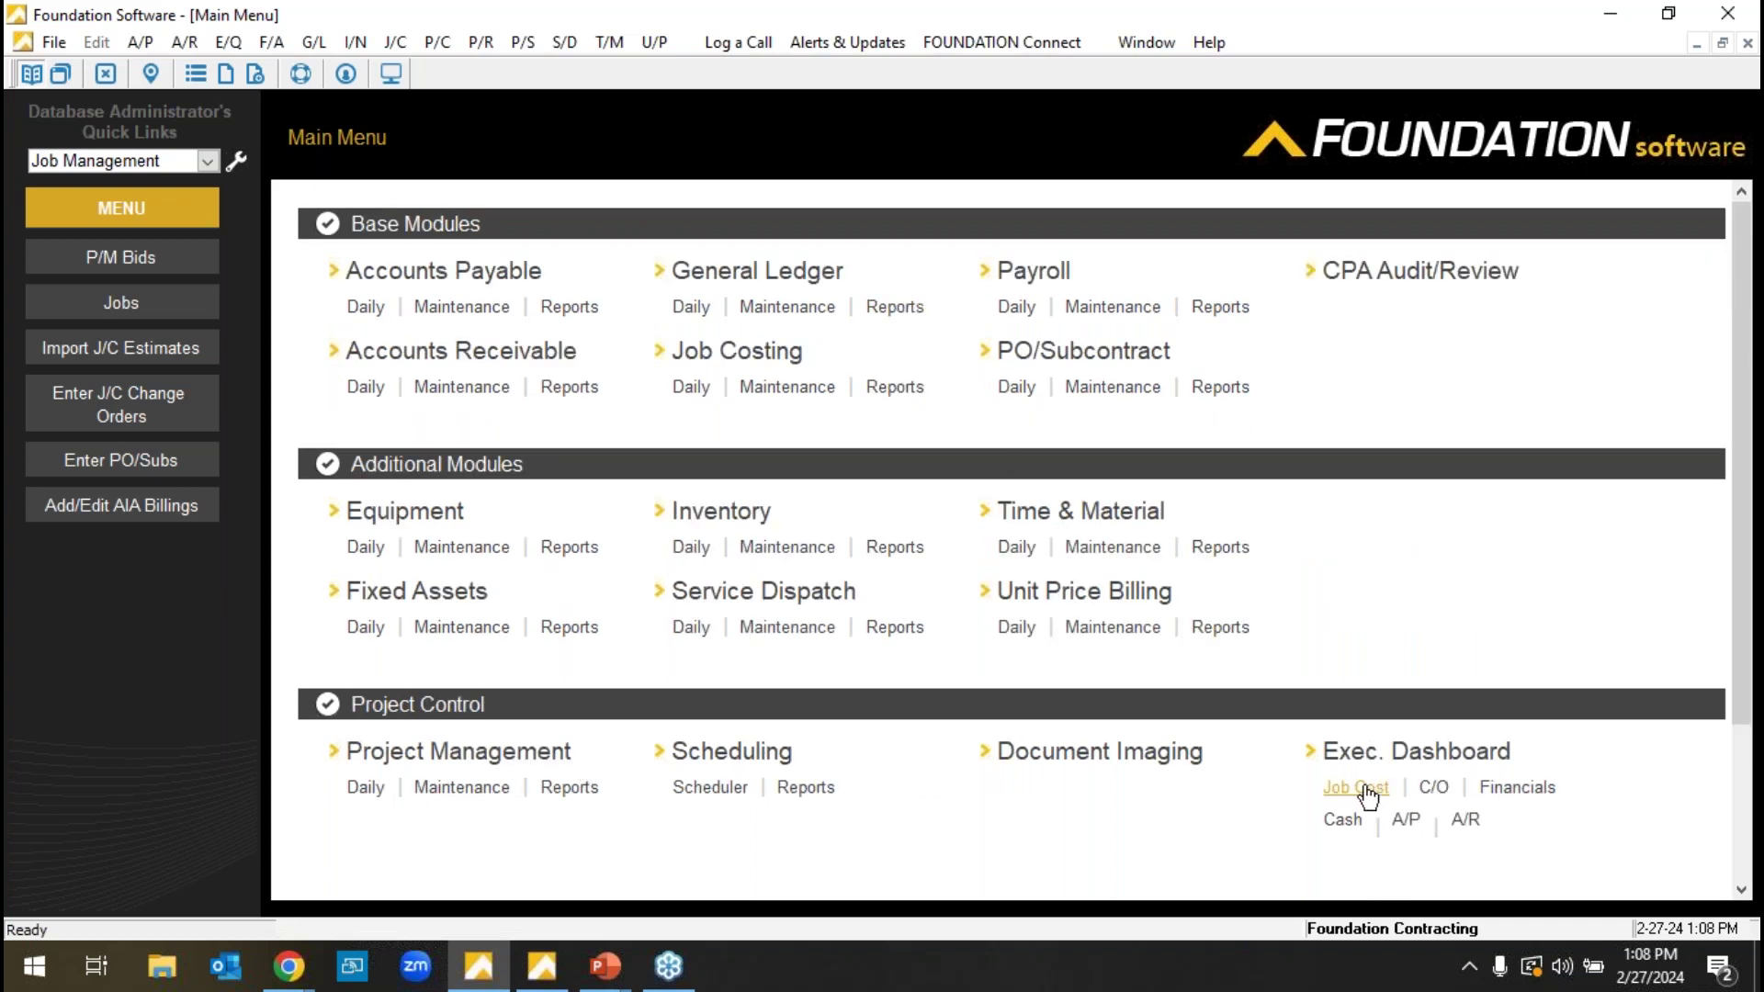
- Switch to the open Executive Dashboard and look at its Receivables and Job Cost summaries
{"action": "mouse_move", "coordinate": [547, 964]}
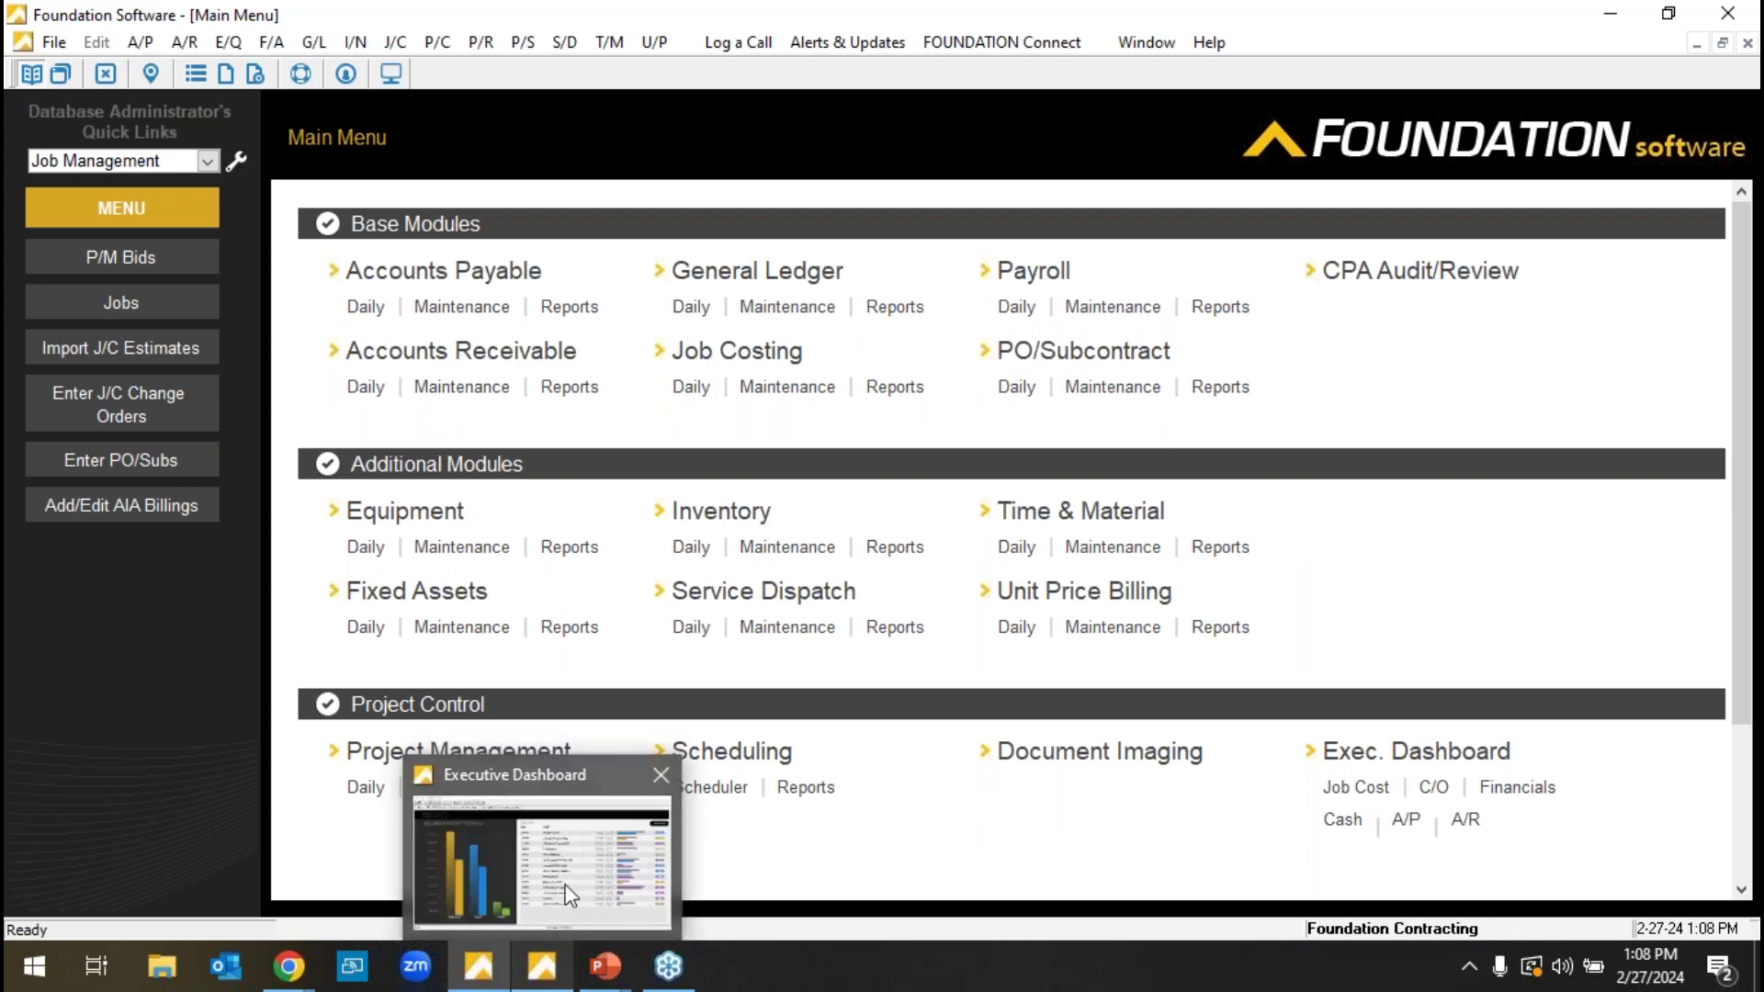
{"action": "left_click", "coordinate": [568, 893]}
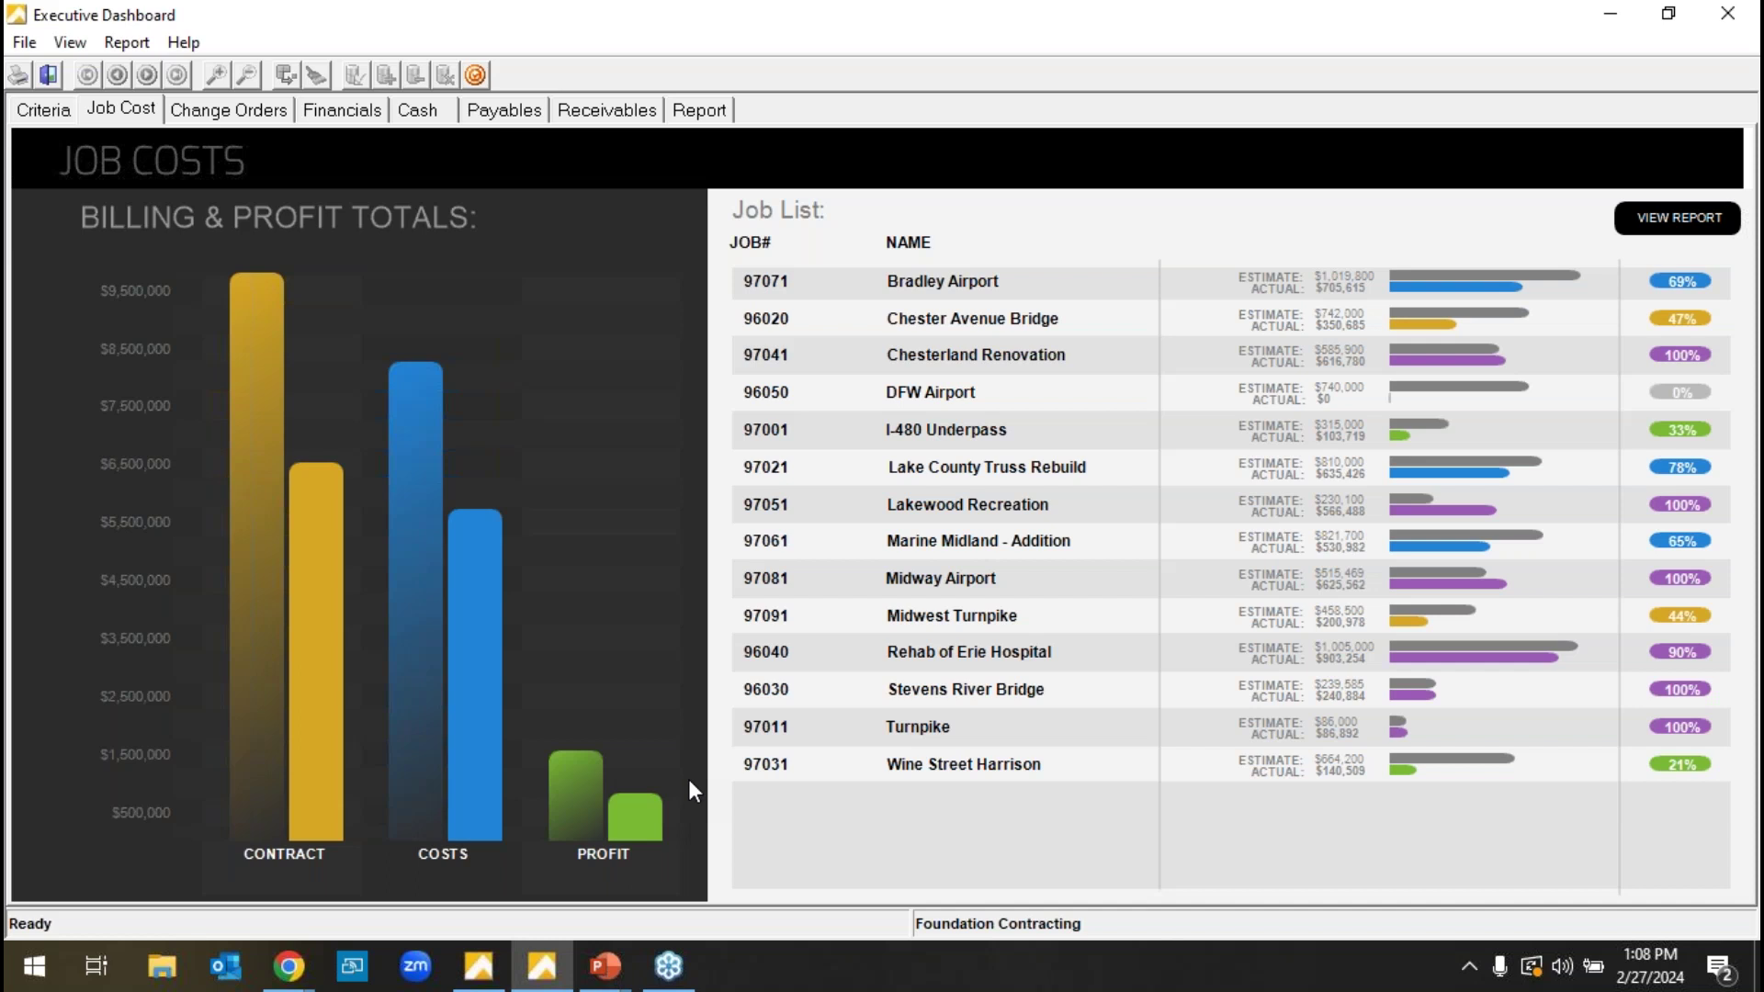
{"action": "left_click", "coordinate": [613, 121]}
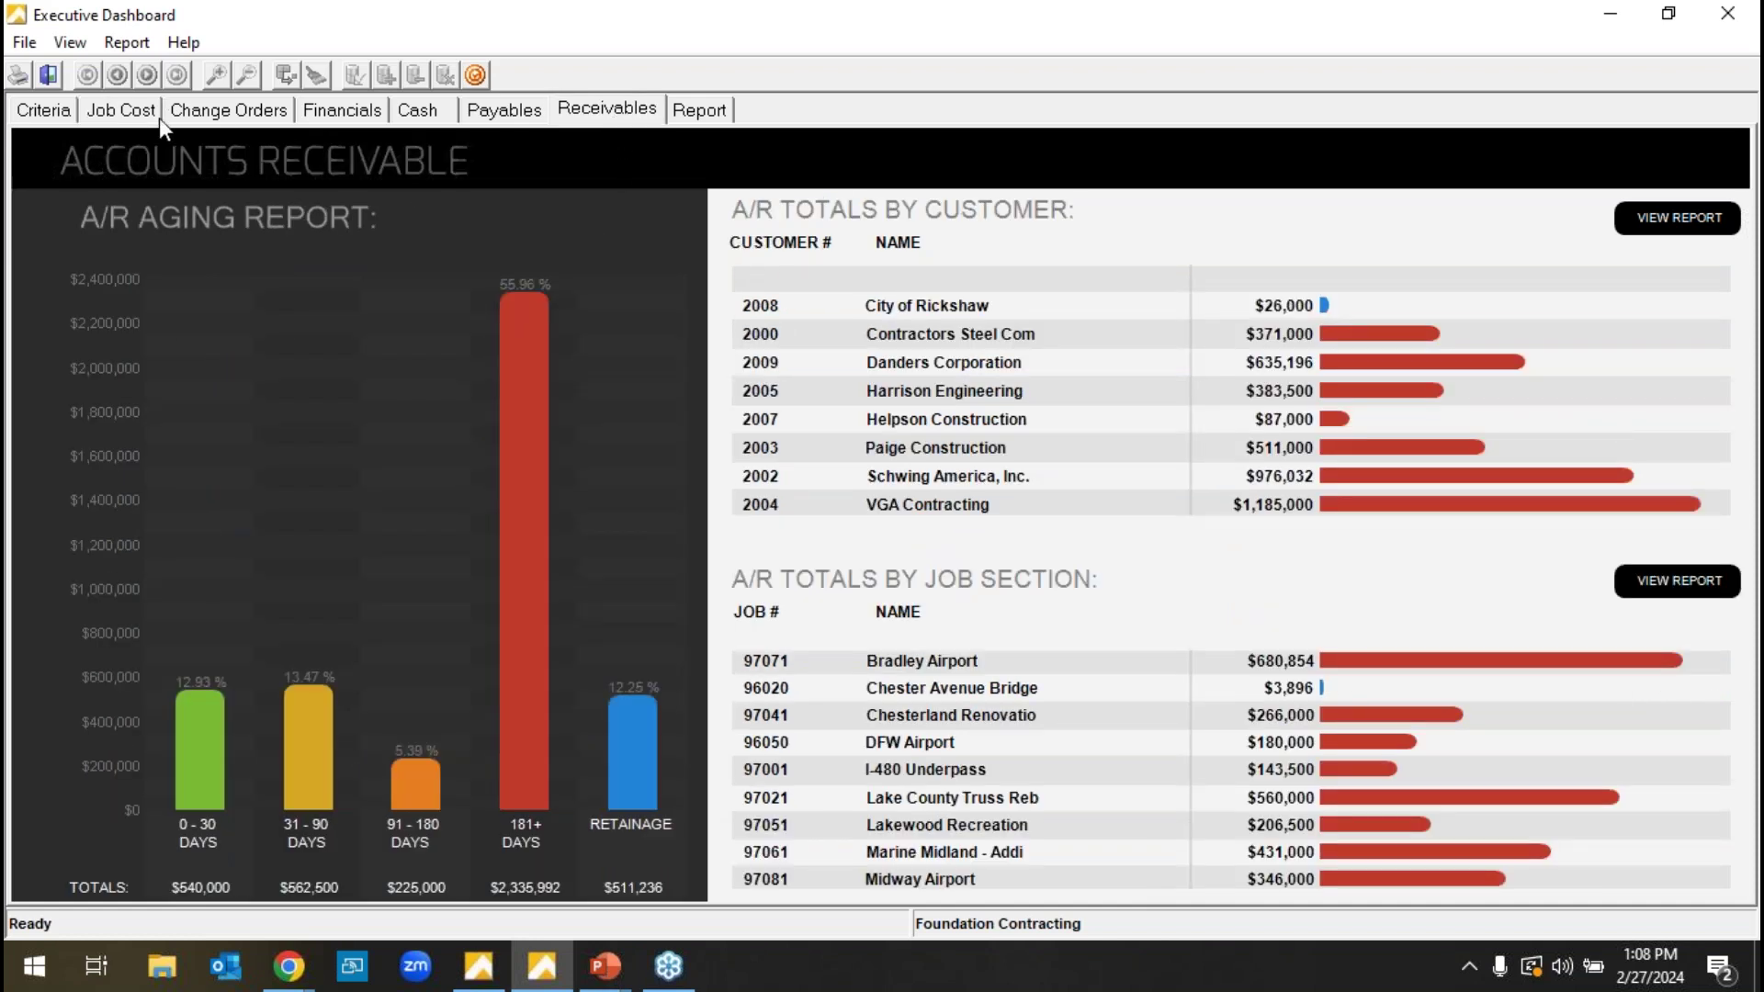
{"action": "left_click", "coordinate": [129, 113]}
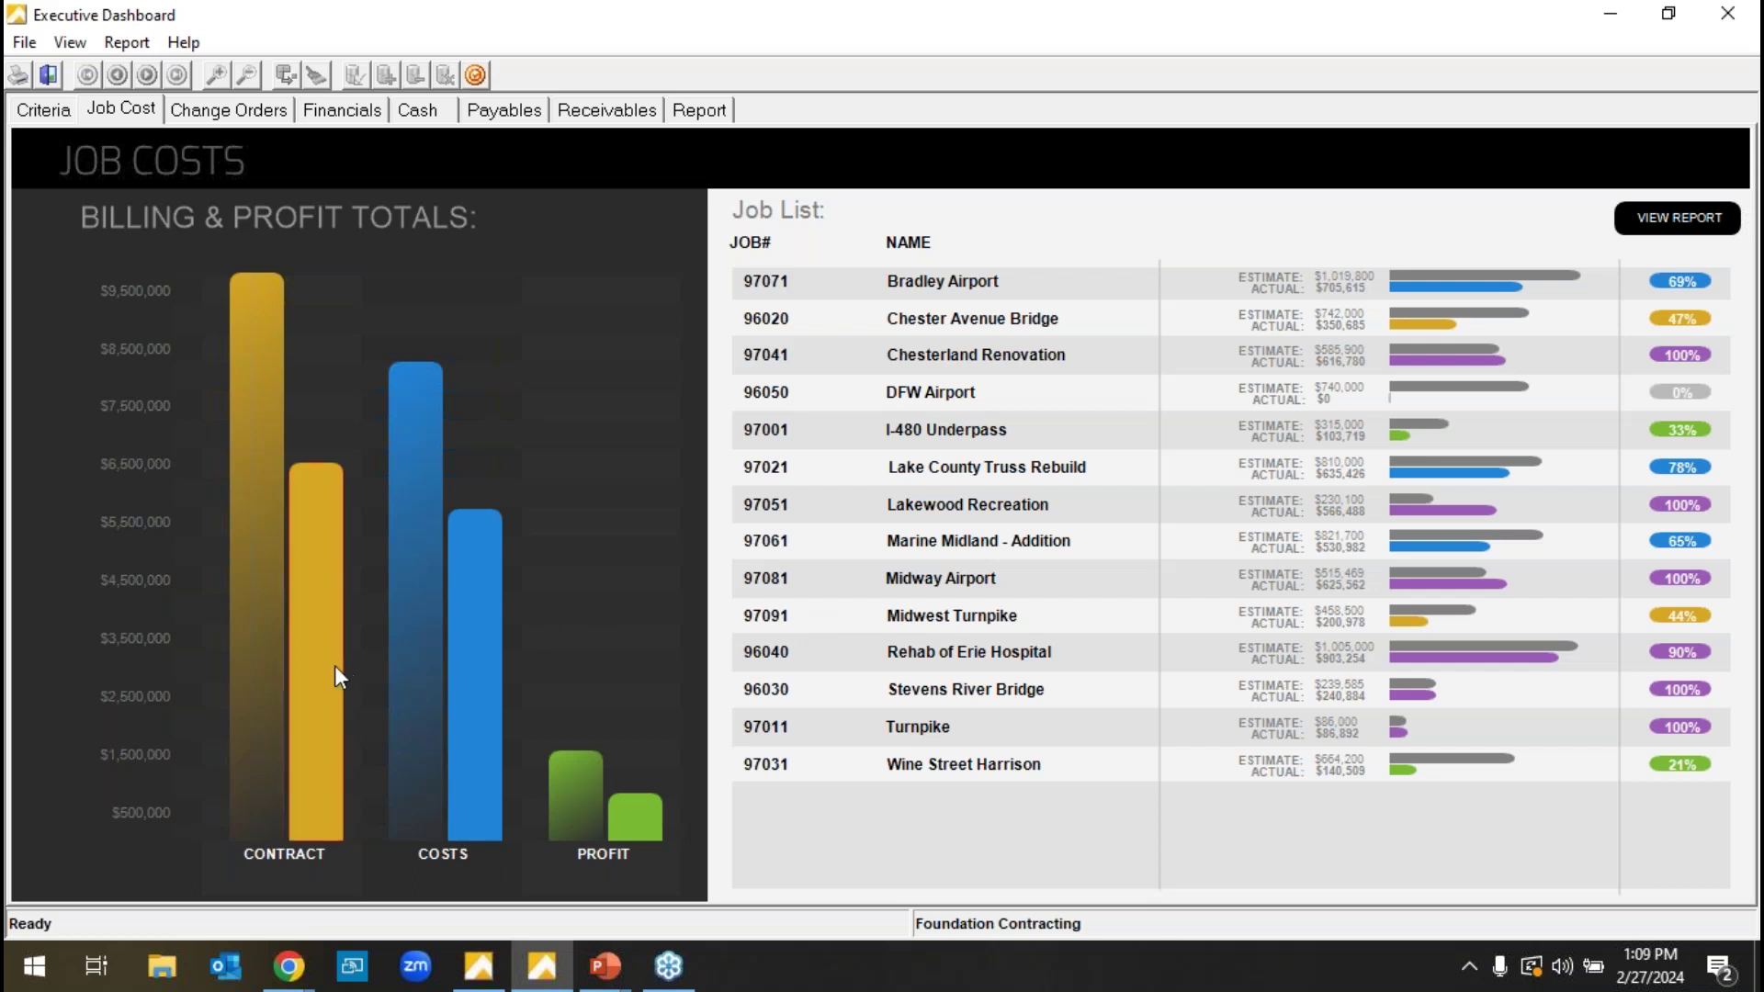
- Inspect the billing and profit totals chart and open the Job Cost Detail report
{"action": "mouse_move", "coordinate": [337, 675]}
{"action": "mouse_move", "coordinate": [405, 622]}
{"action": "mouse_move", "coordinate": [1460, 277]}
{"action": "left_click", "coordinate": [1630, 217]}
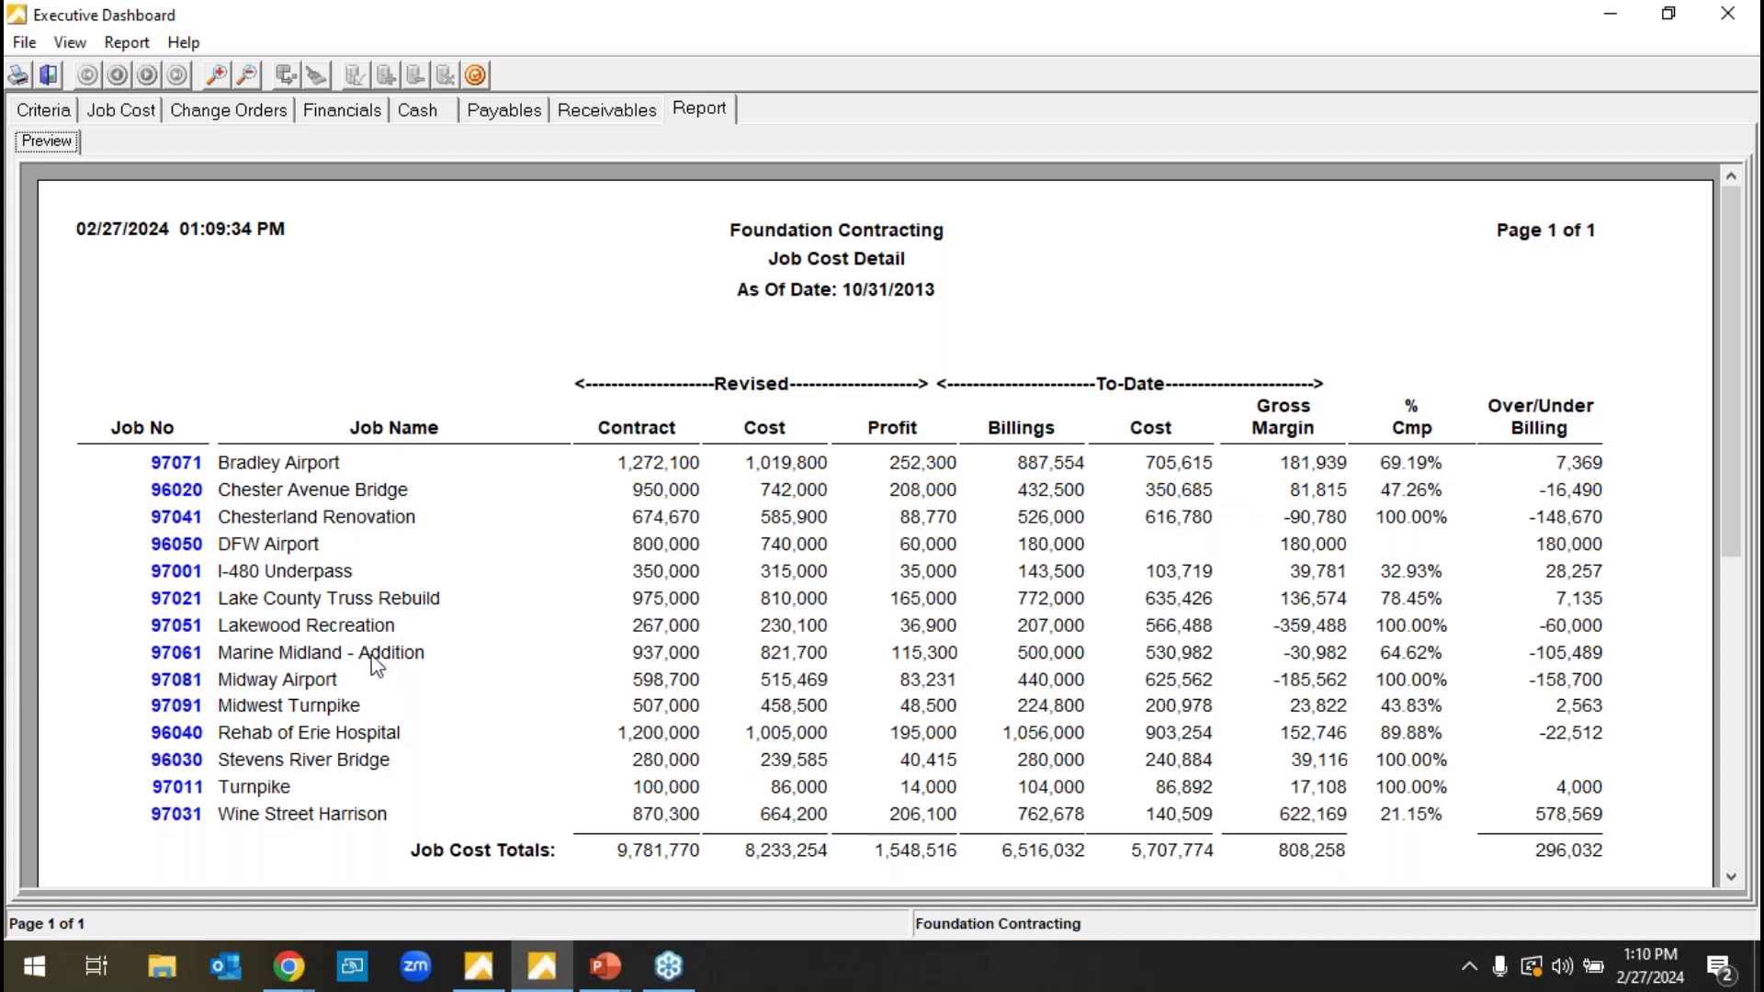
- Drill into job 97091 Midwest Turnpike and review its enlarged job summary through the committed information
{"action": "left_click", "coordinate": [162, 714]}
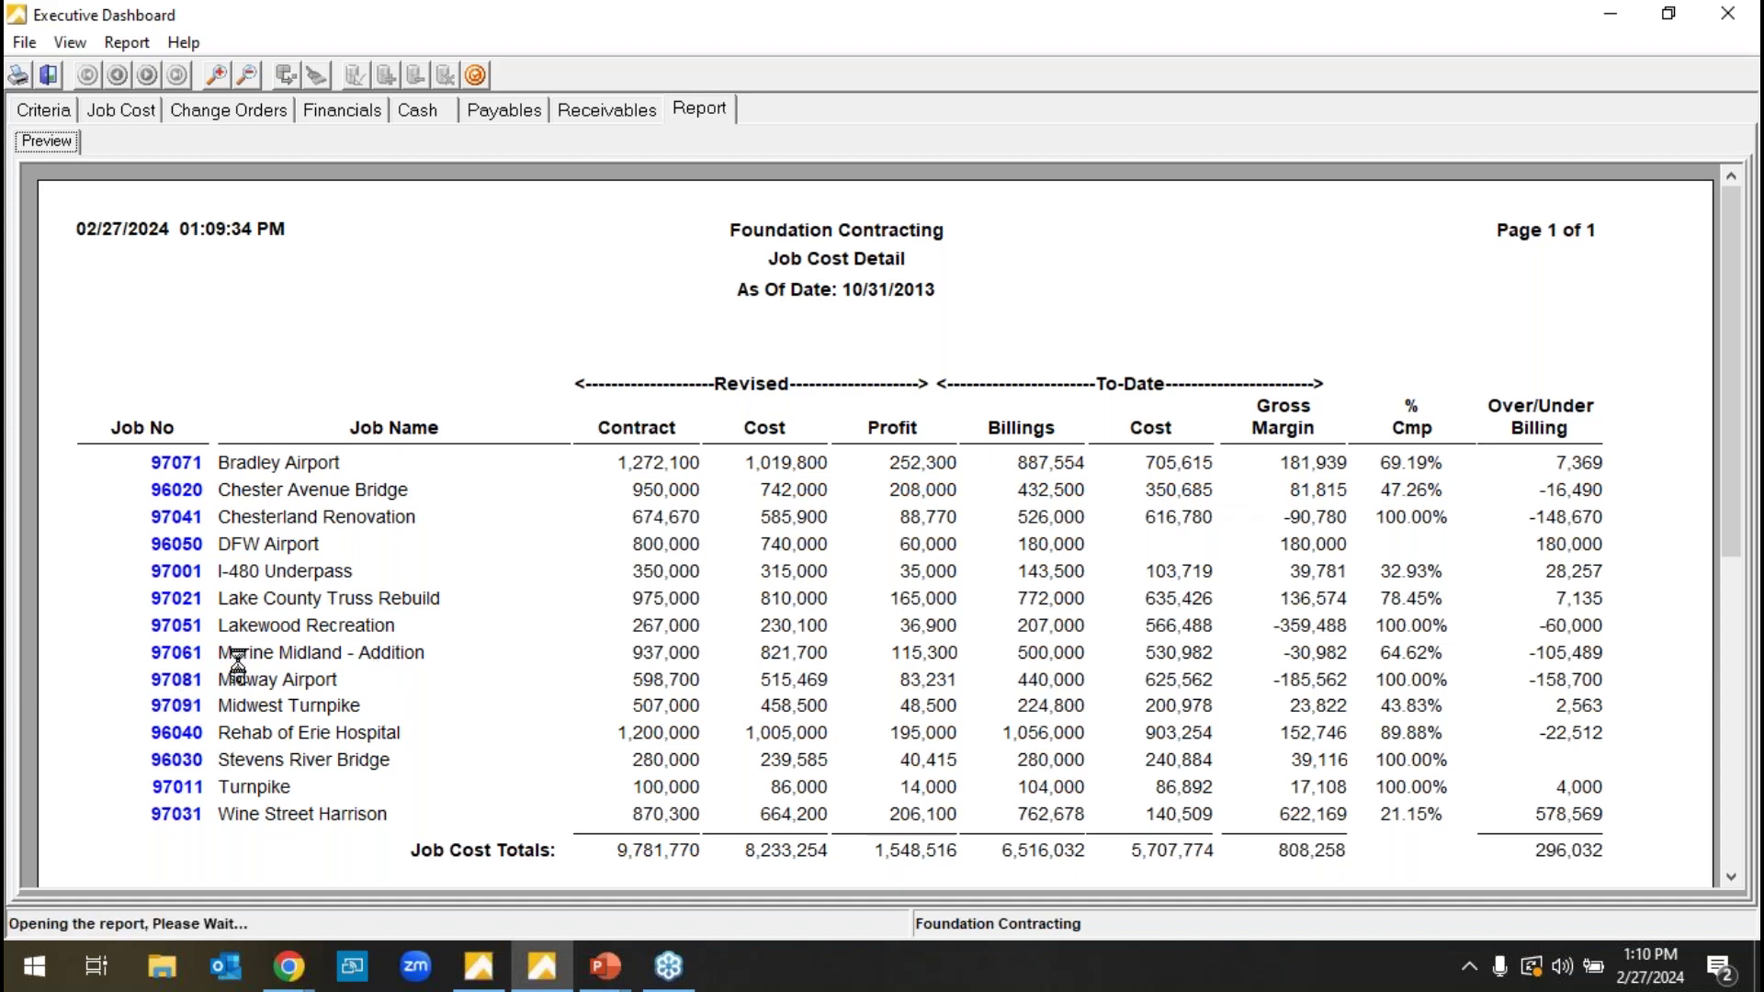
{"action": "left_click", "coordinate": [217, 77]}
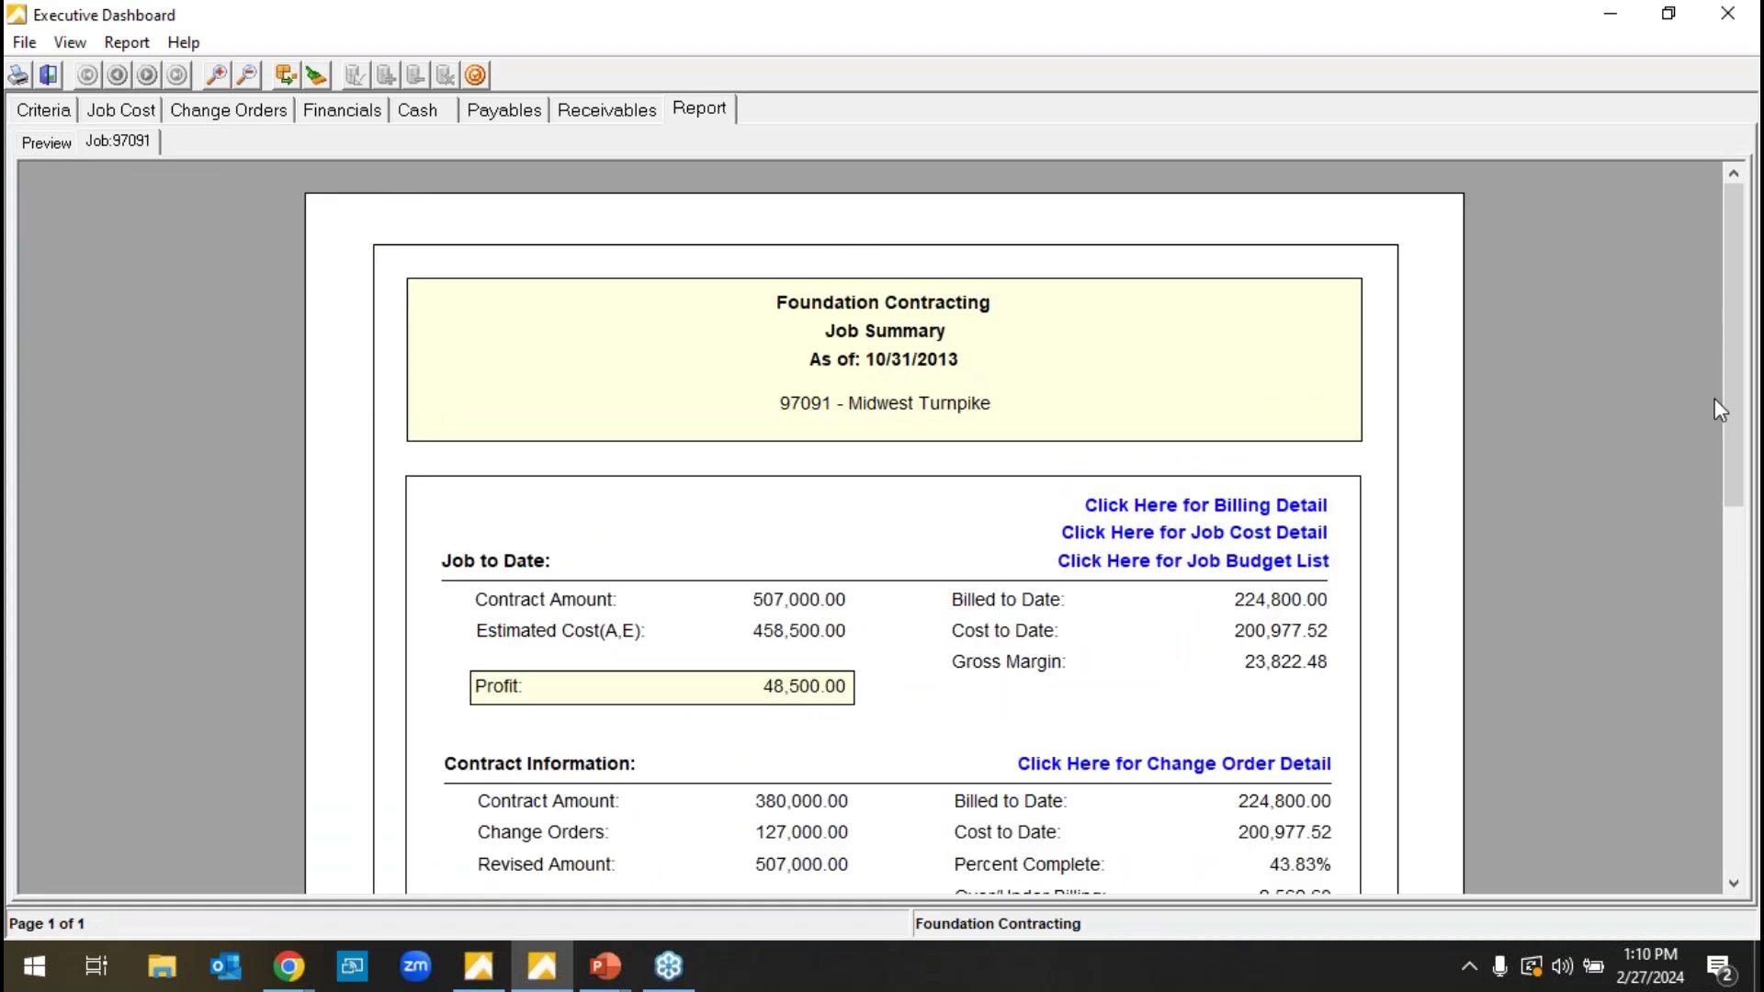
{"action": "left_click_drag", "start_coordinate": [1739, 453], "coordinate": [1748, 590]}
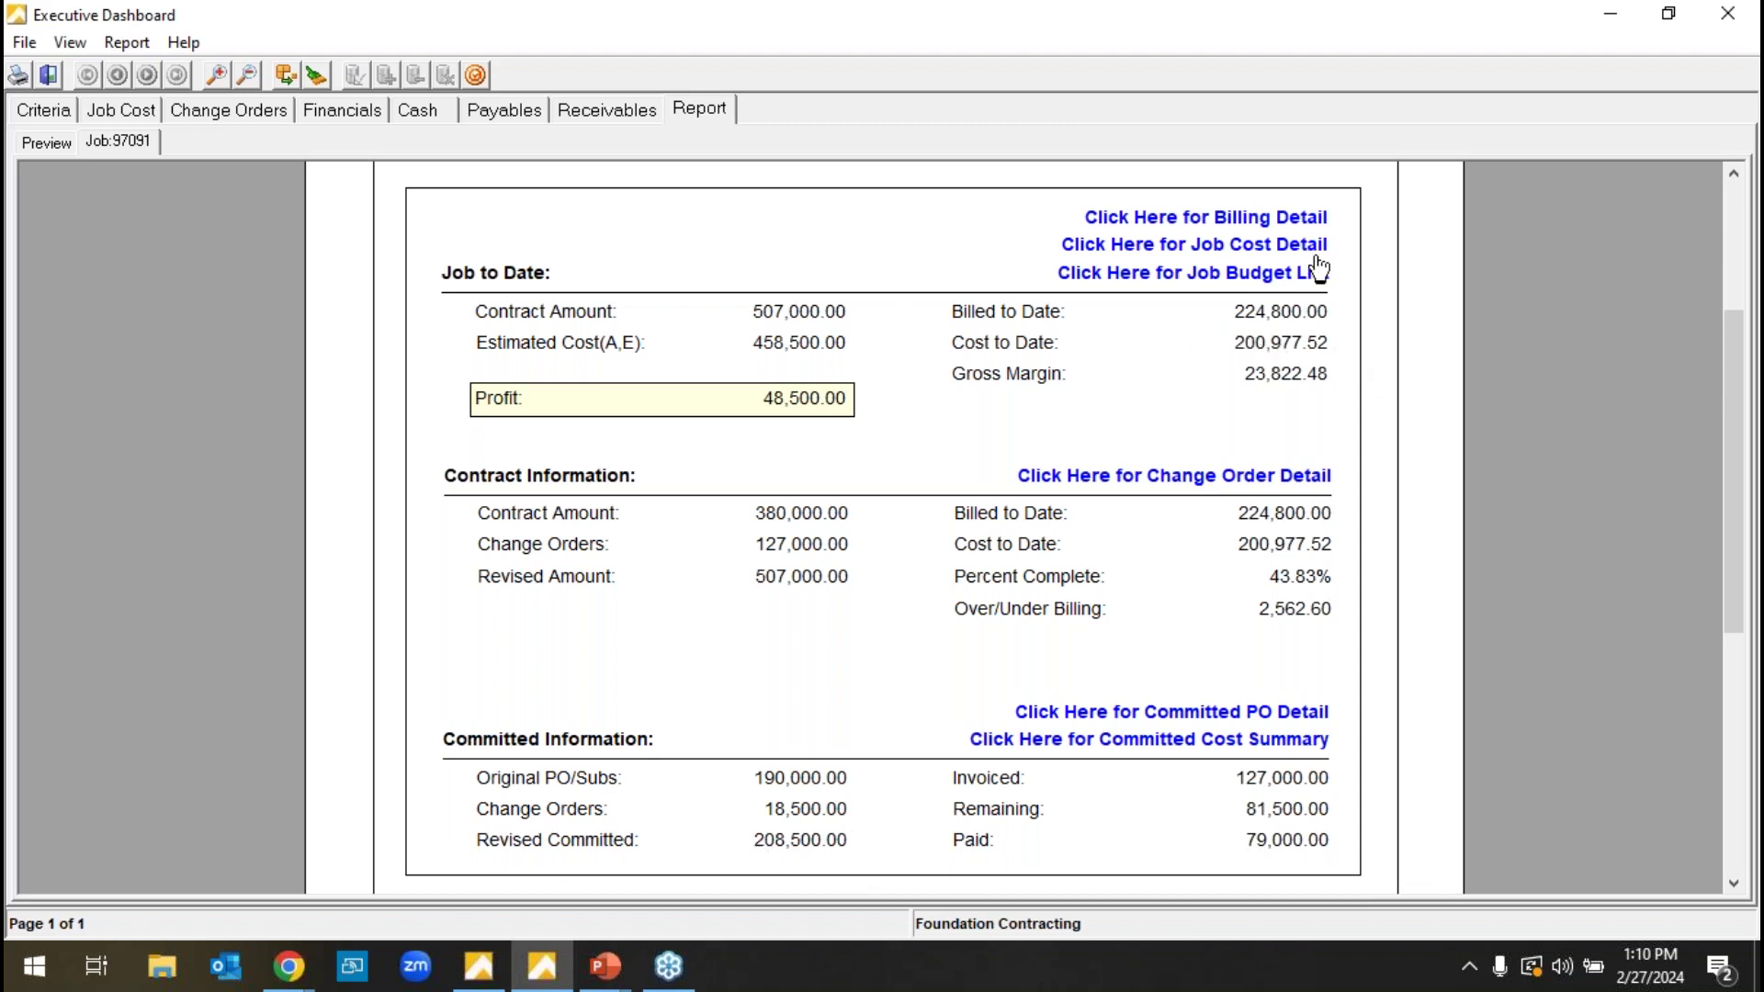
- Open the job cost detail for Midwest Turnpike and examine the enlarged cost code report, including the quantity and unit columns
{"action": "left_click", "coordinate": [1237, 251]}
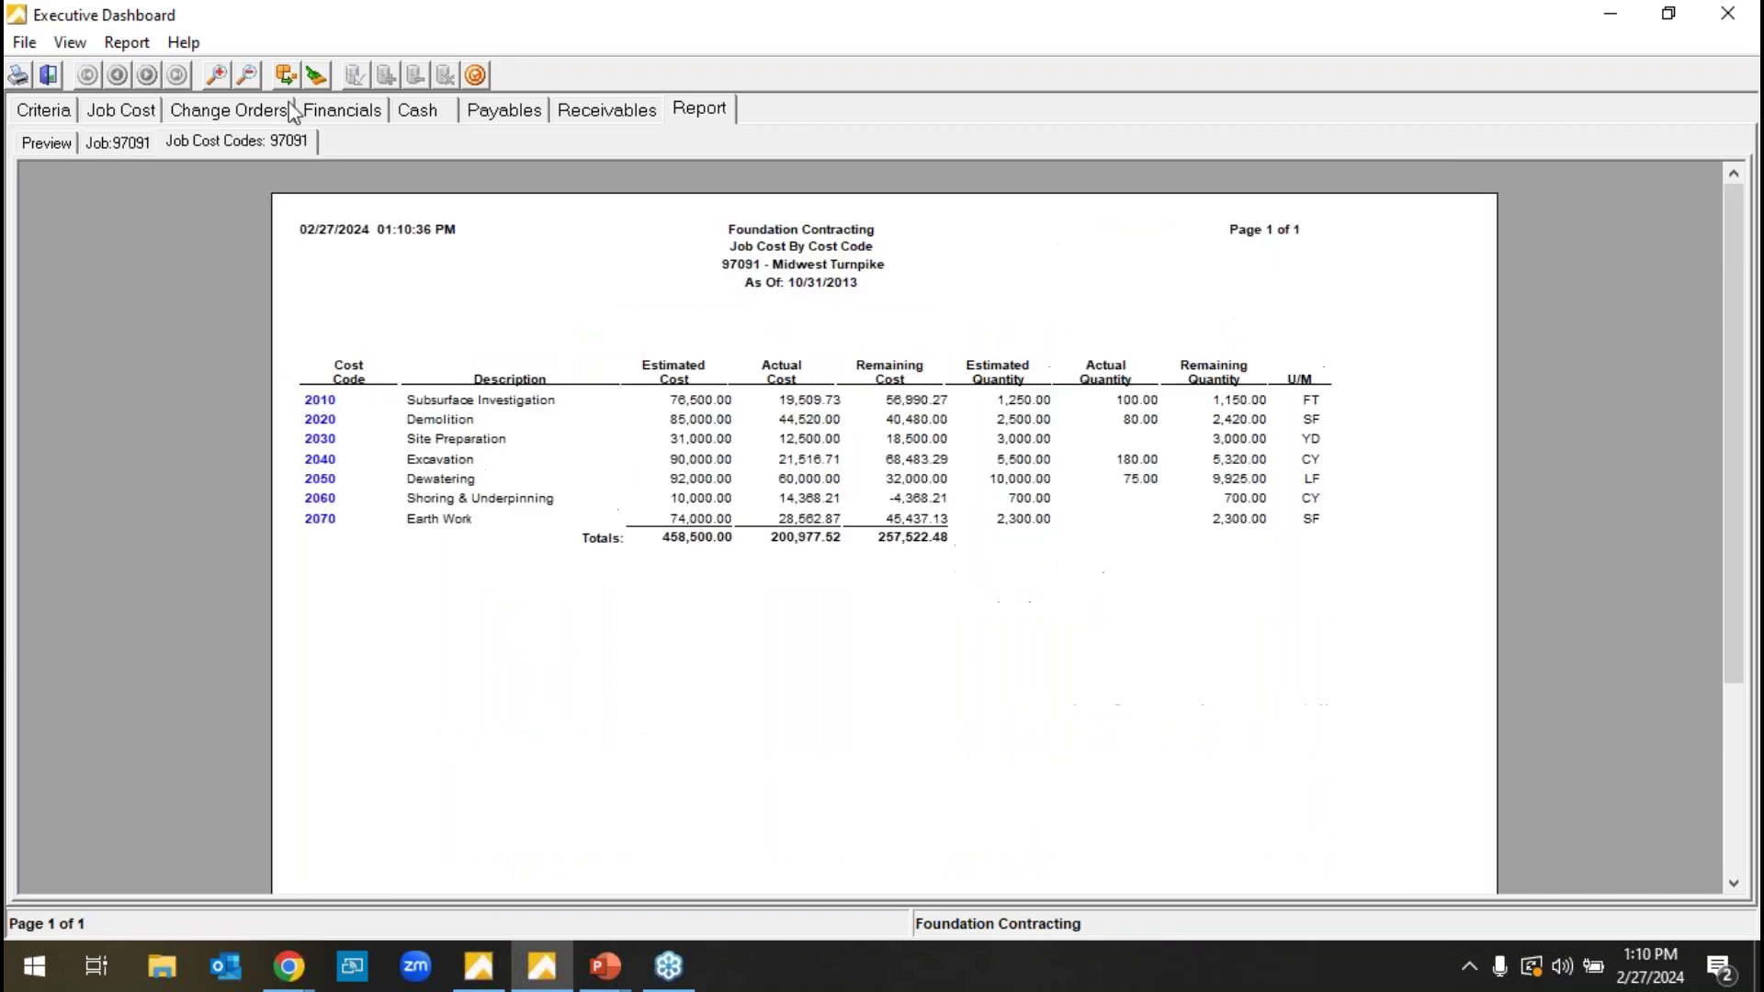
{"action": "left_click", "coordinate": [219, 76]}
{"action": "left_click", "coordinate": [229, 81]}
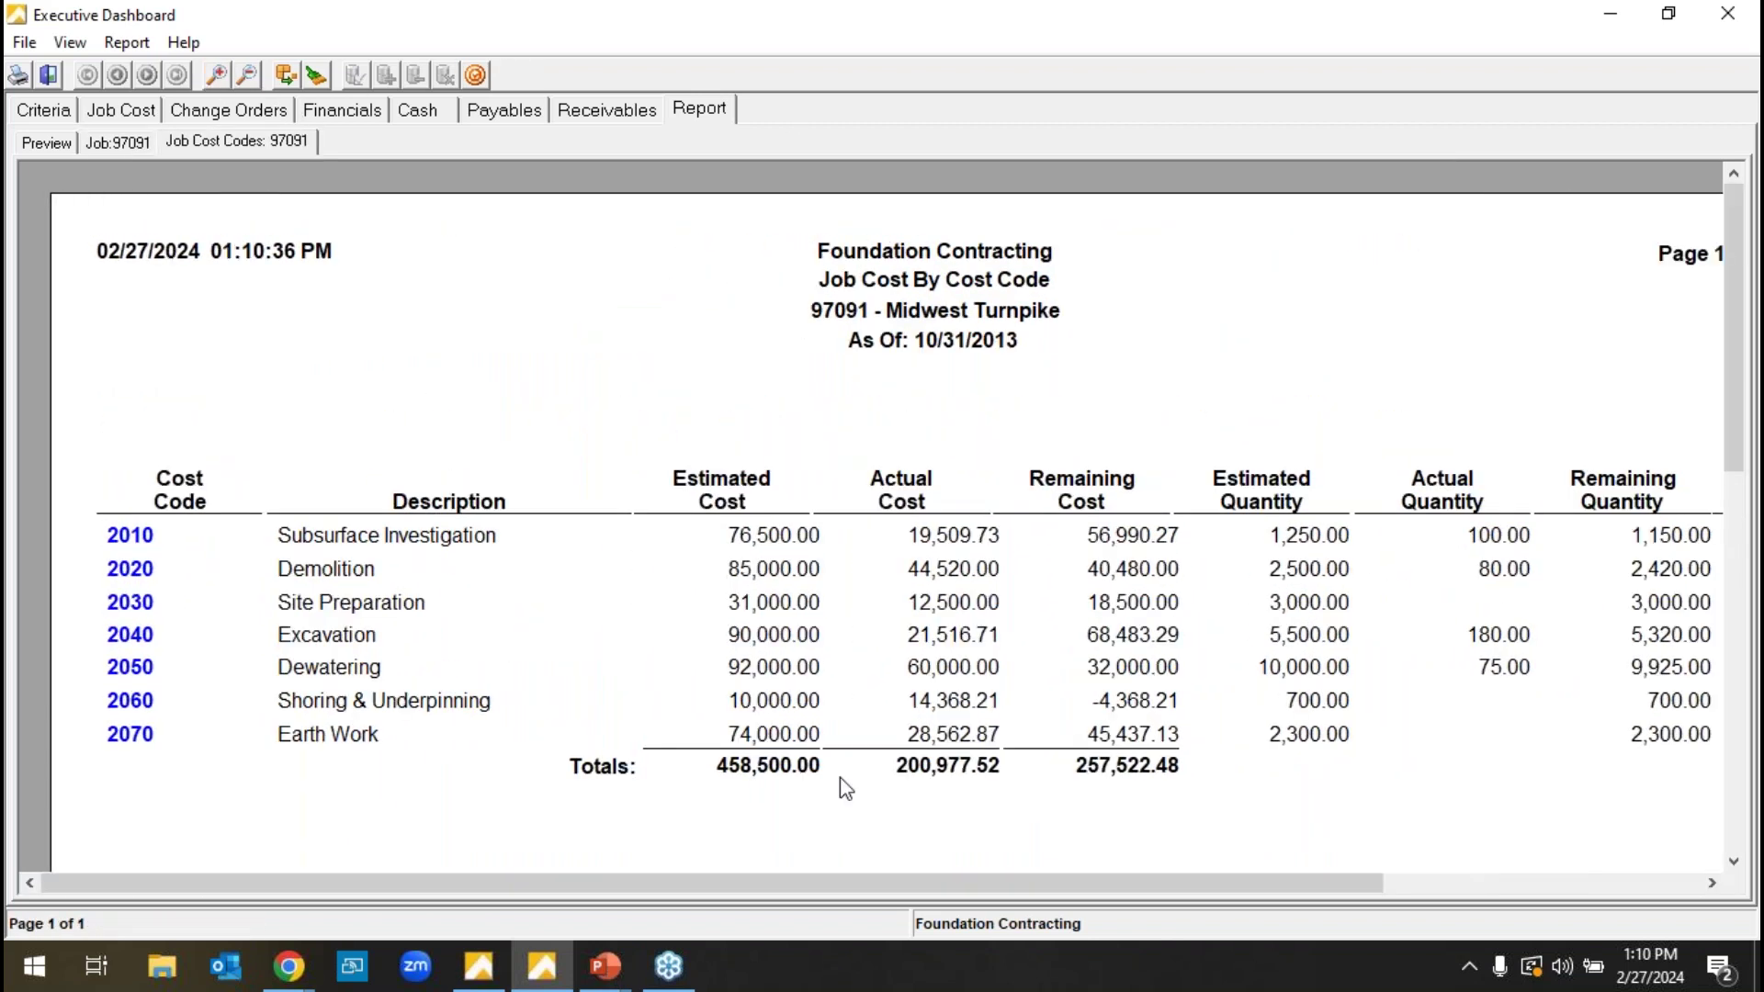
{"action": "left_click_drag", "start_coordinate": [894, 889], "coordinate": [961, 860]}
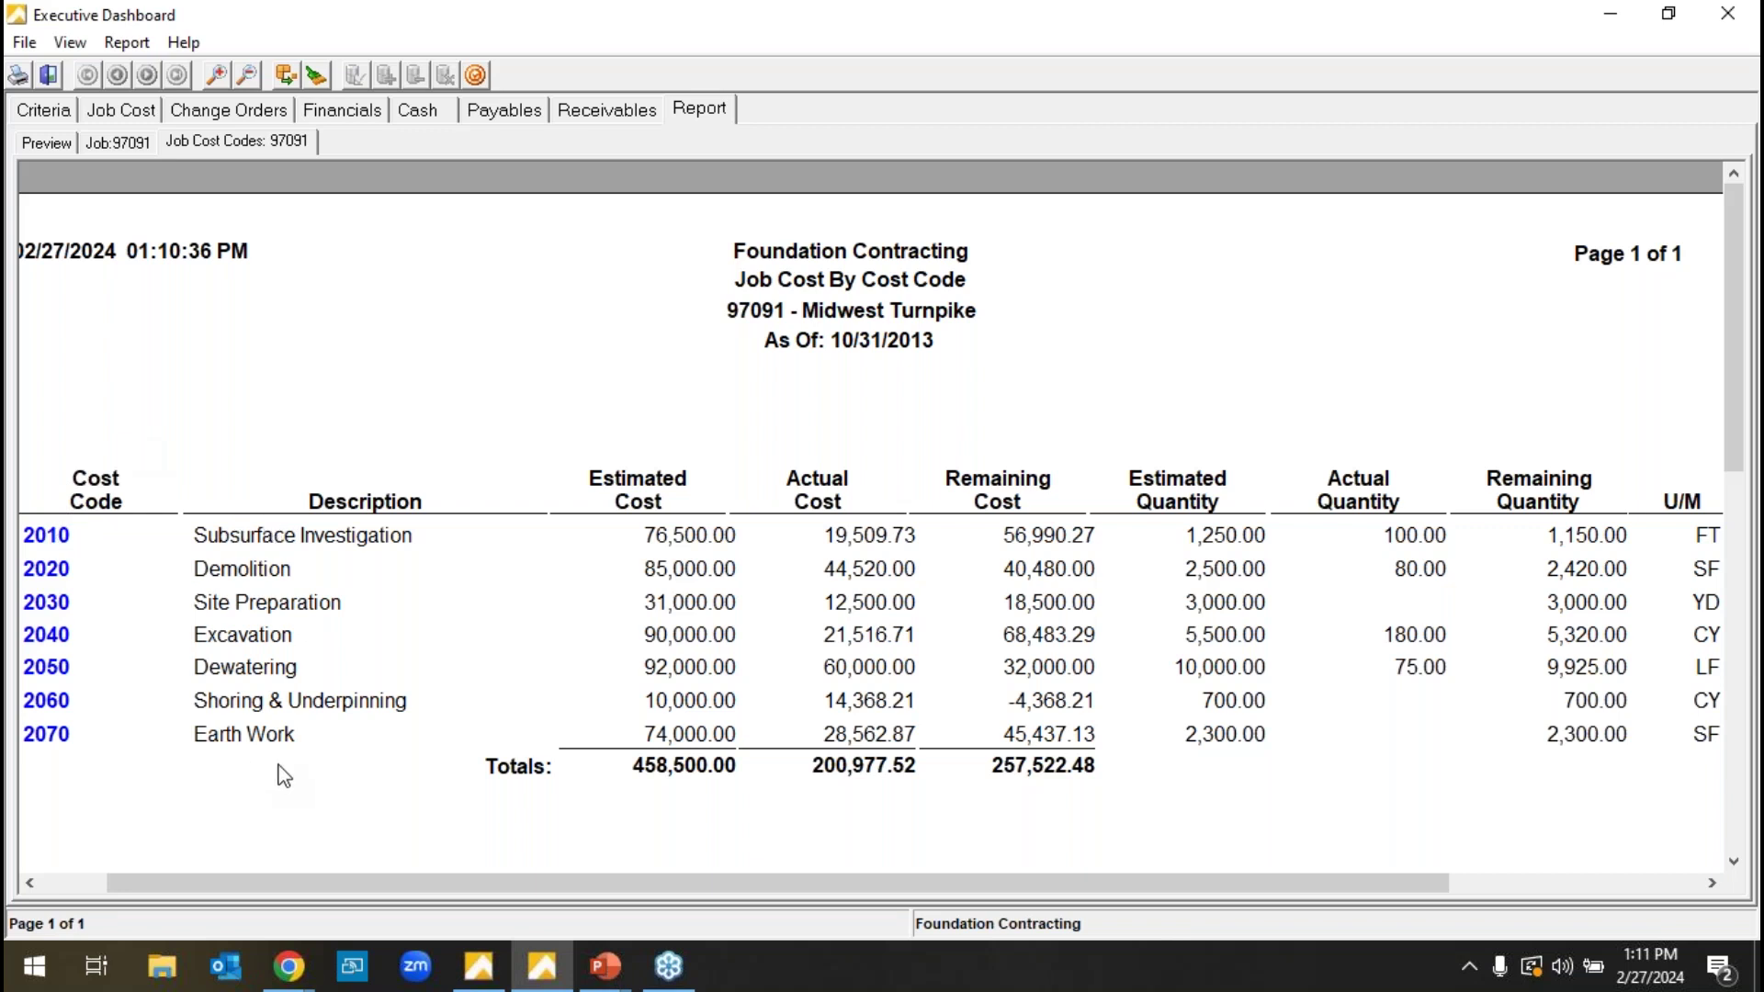
- Expand cost codes 2010, 2020 and 2040 in turn to review their cost class breakdowns, collapsing each one again
{"action": "left_click", "coordinate": [61, 538]}
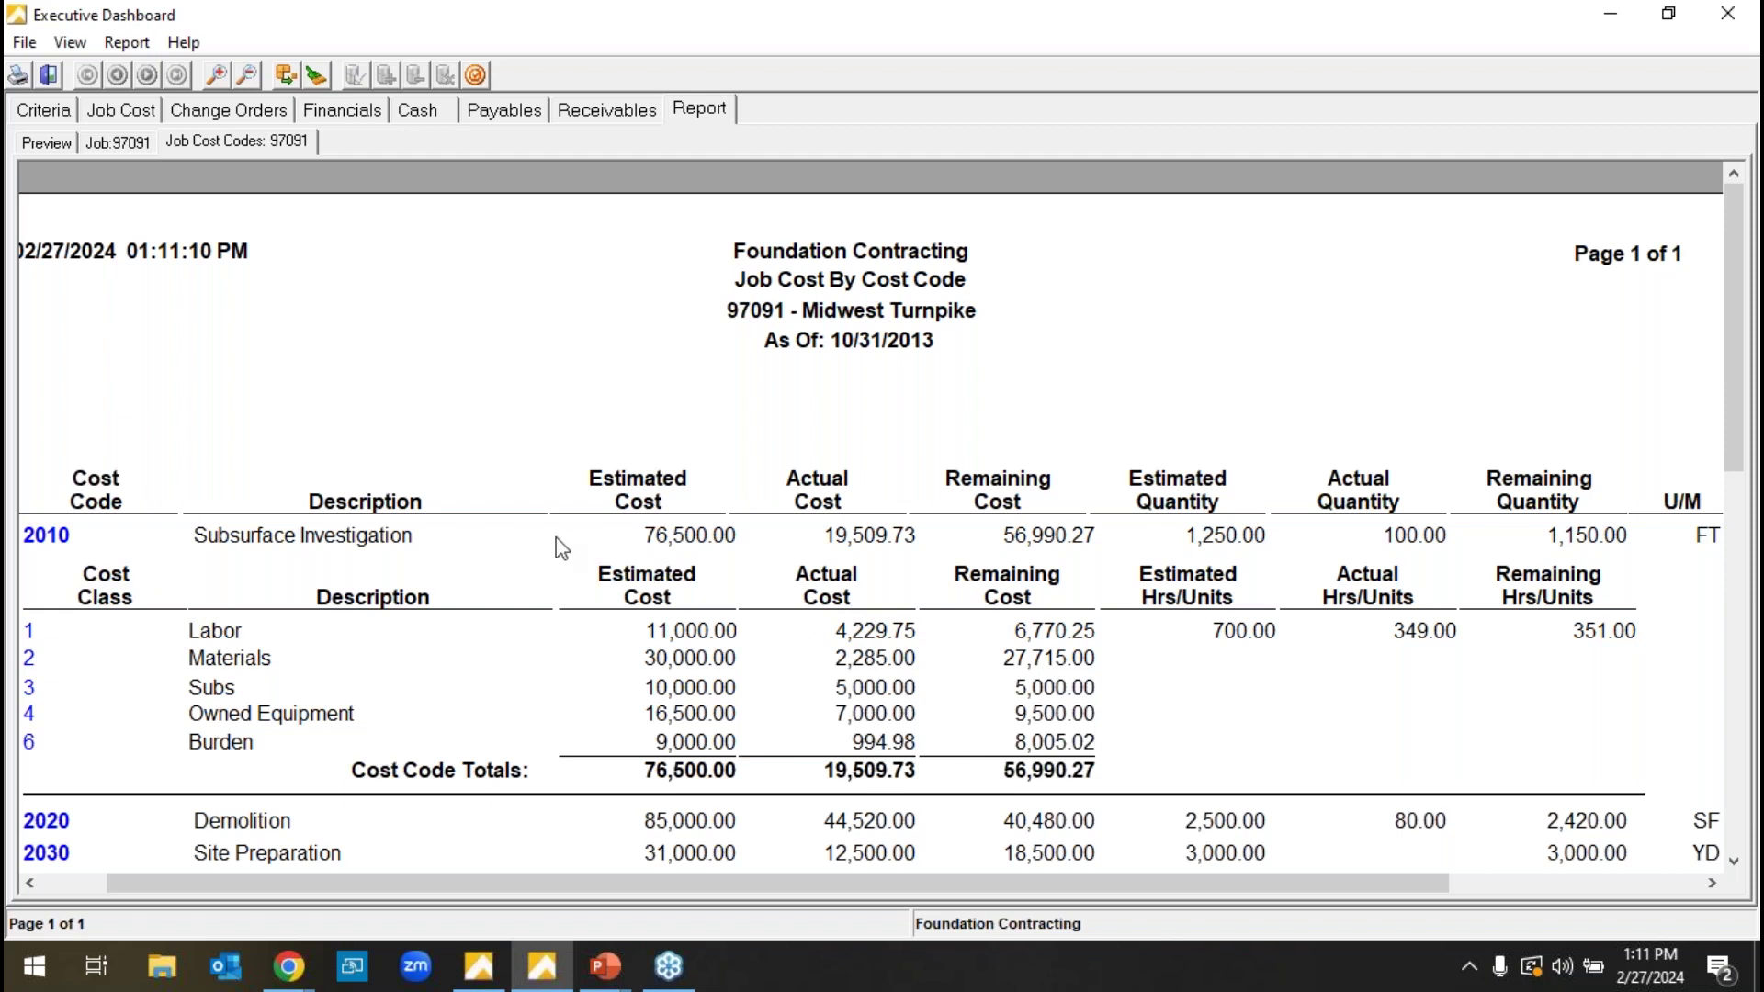
{"action": "left_click", "coordinate": [48, 537]}
{"action": "left_click", "coordinate": [50, 571]}
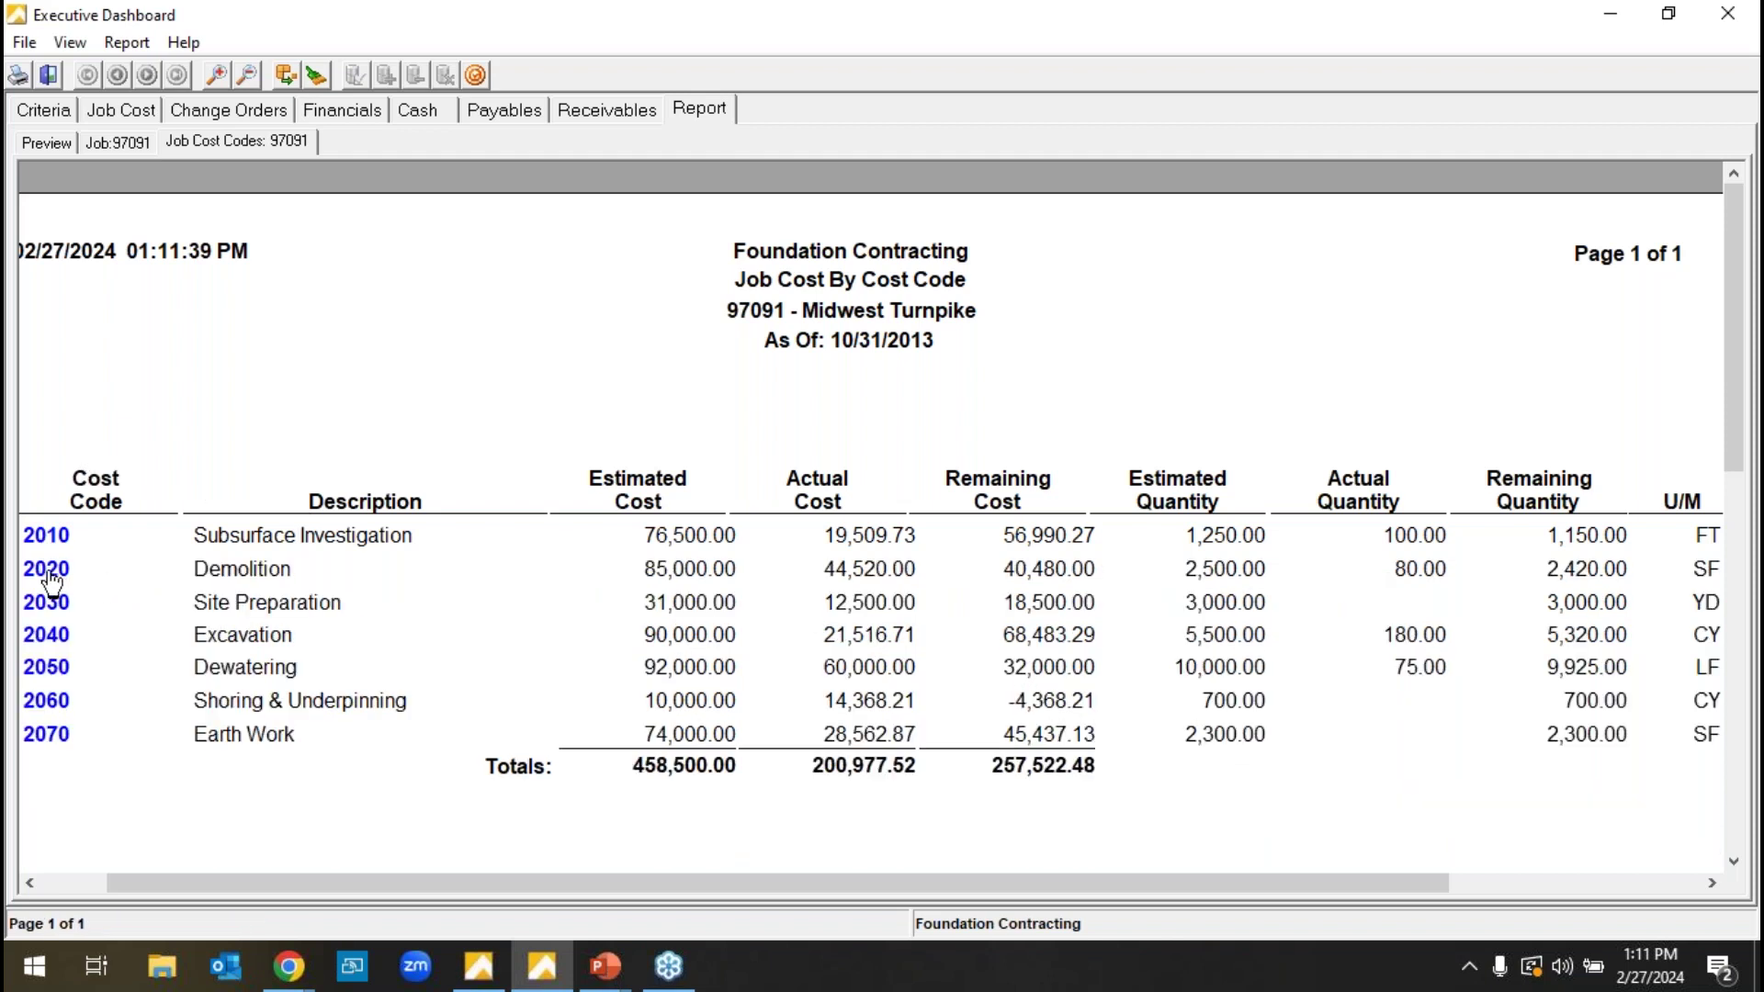
{"action": "left_click", "coordinate": [48, 570]}
{"action": "left_click", "coordinate": [55, 636]}
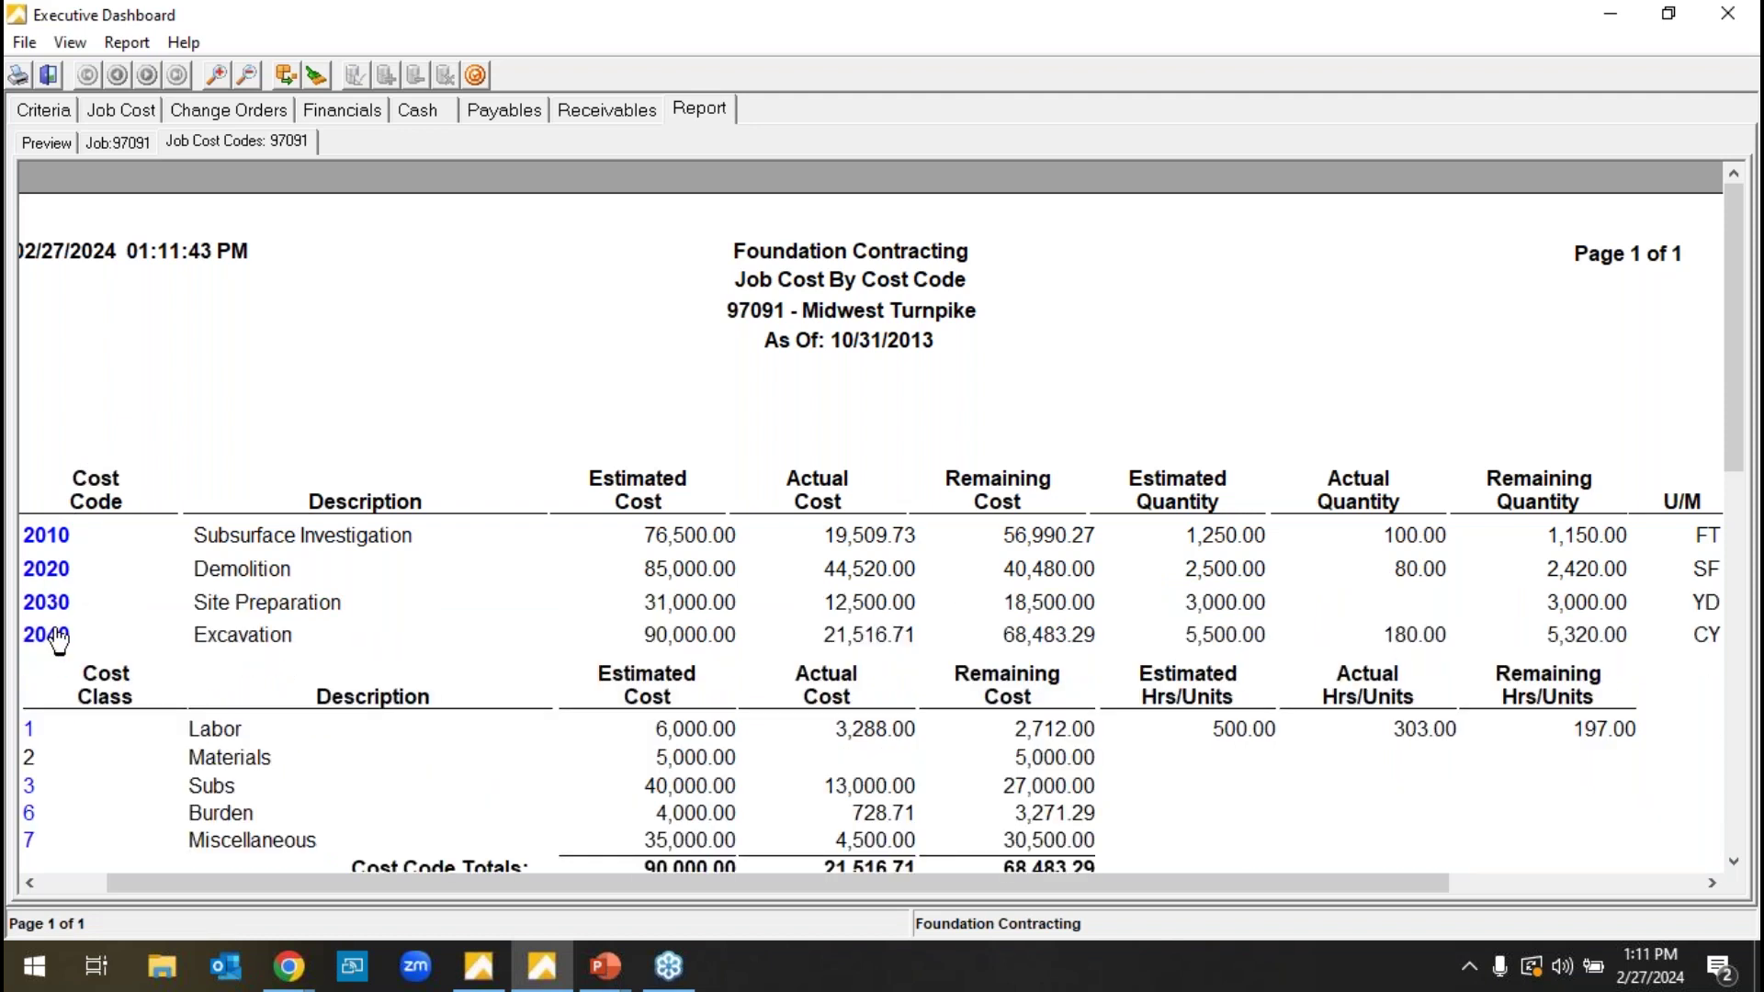
{"action": "left_click", "coordinate": [55, 636]}
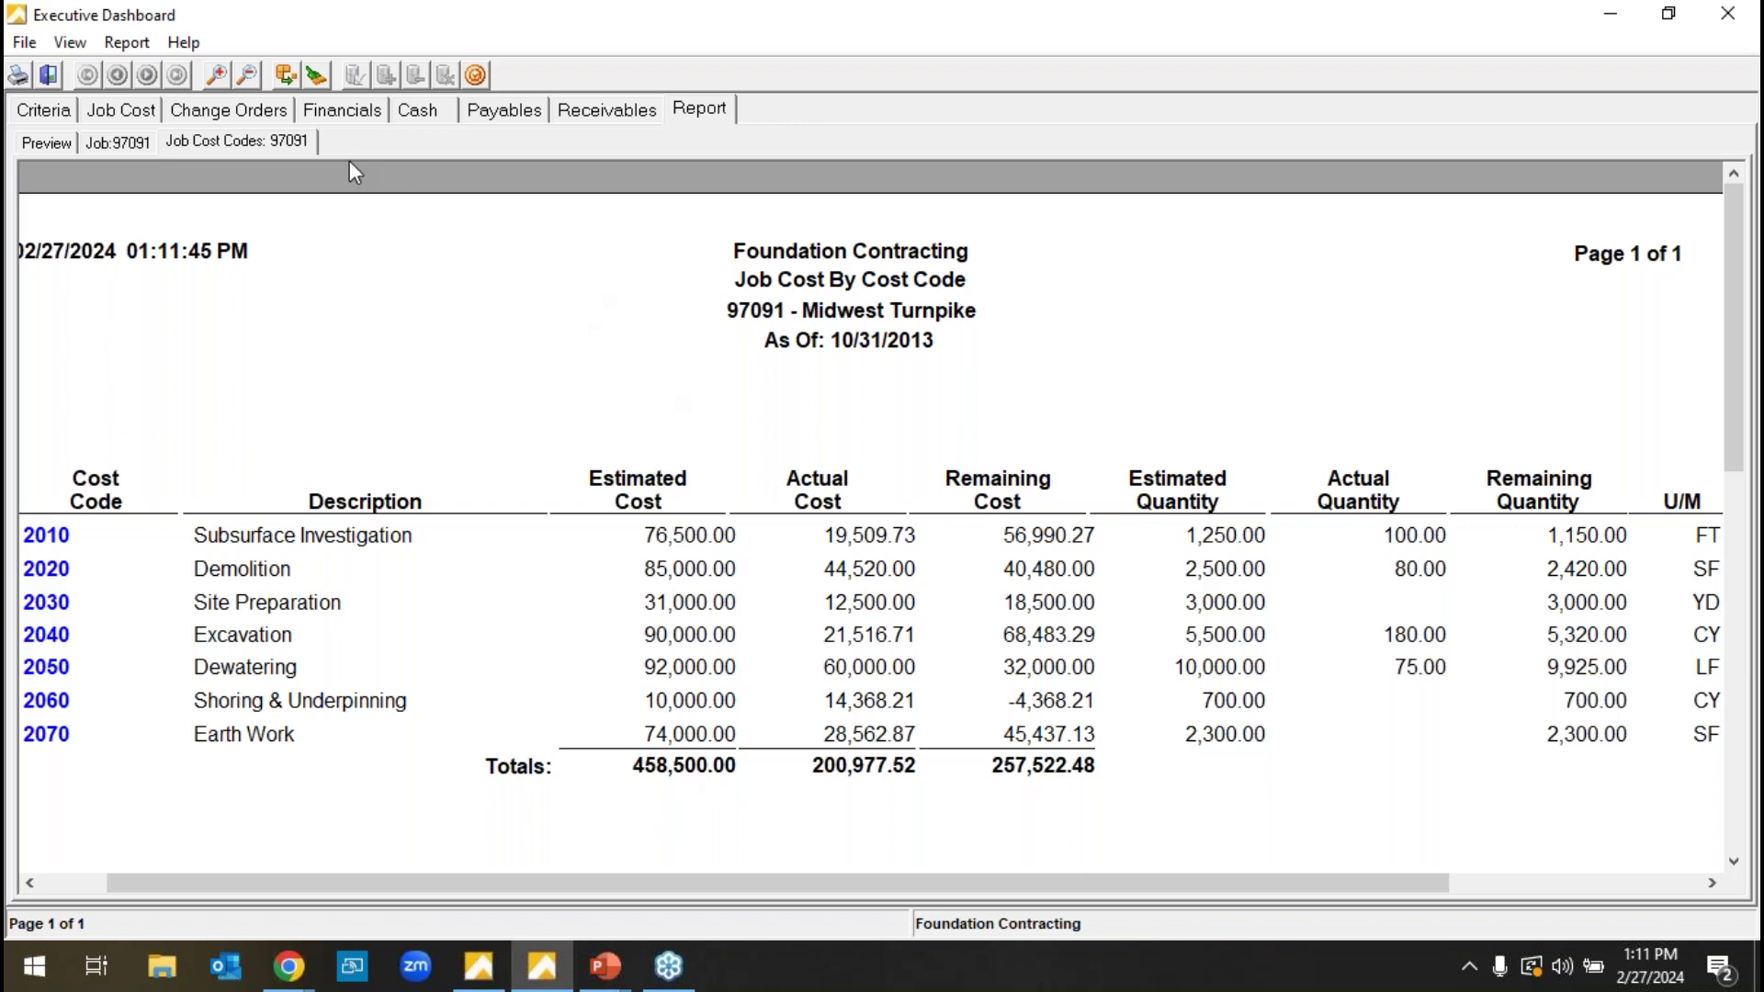
- Open the Job Status Change Orders report and expand the approved change orders of job 97041 Chesterland Renovation
{"action": "left_click", "coordinate": [275, 116]}
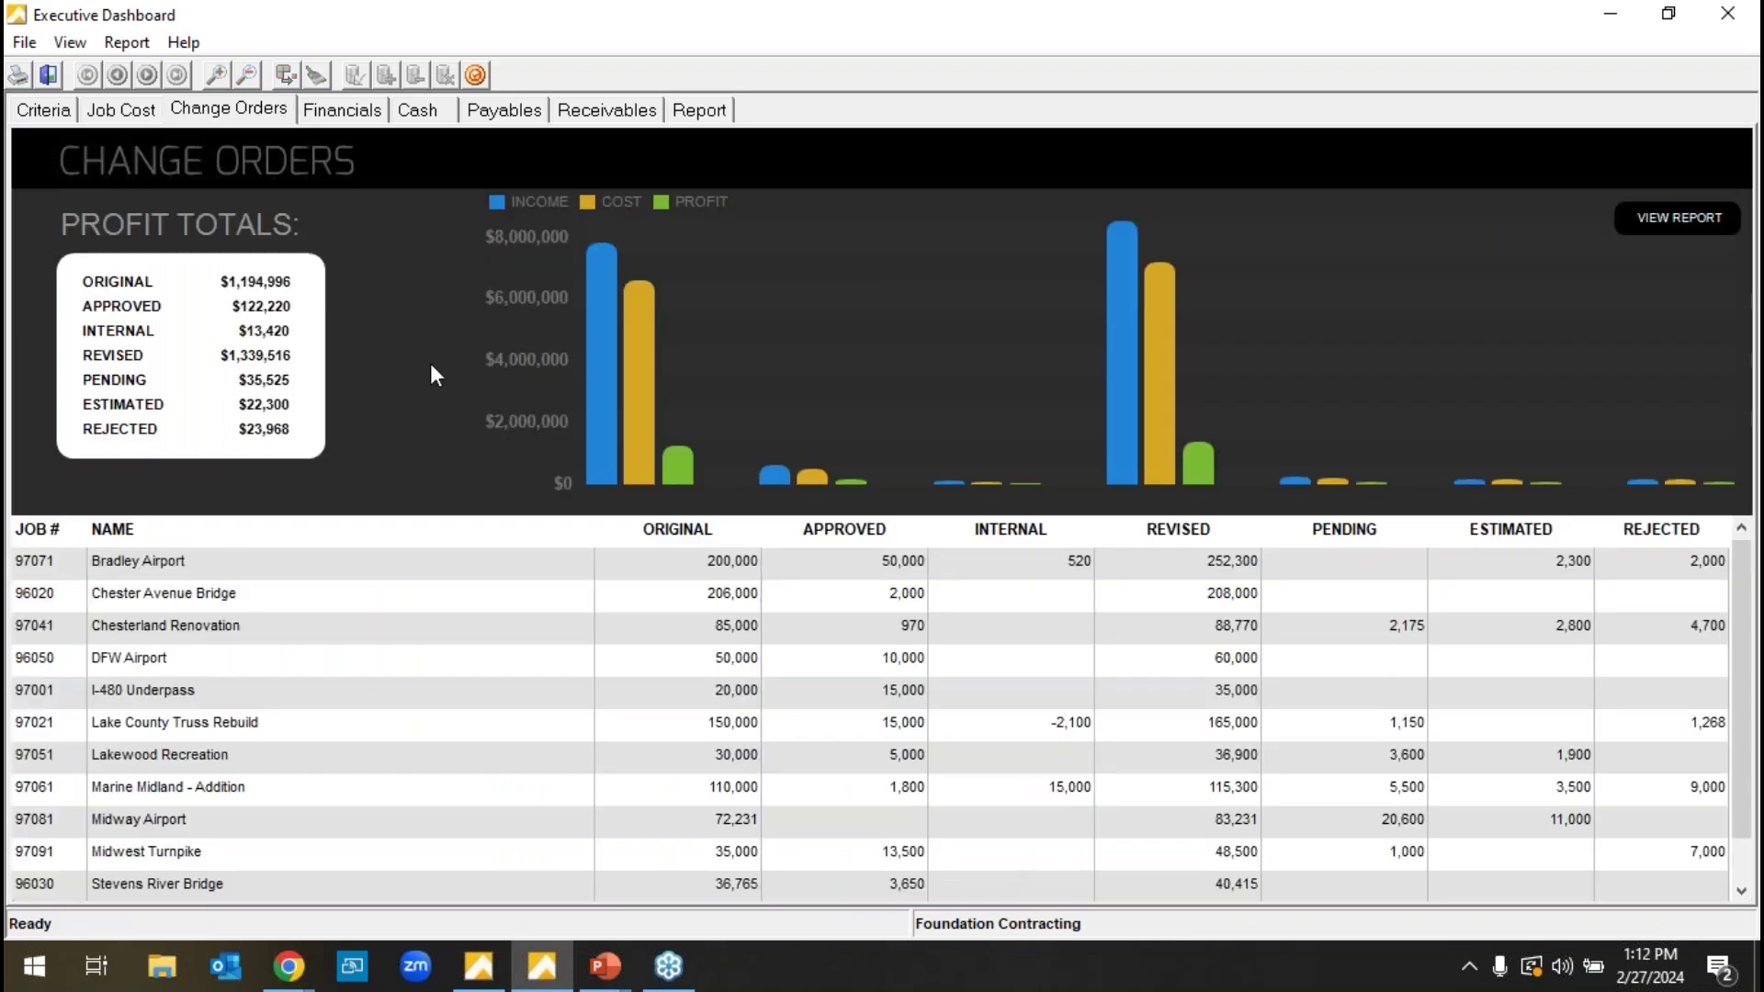
{"action": "left_click", "coordinate": [410, 340]}
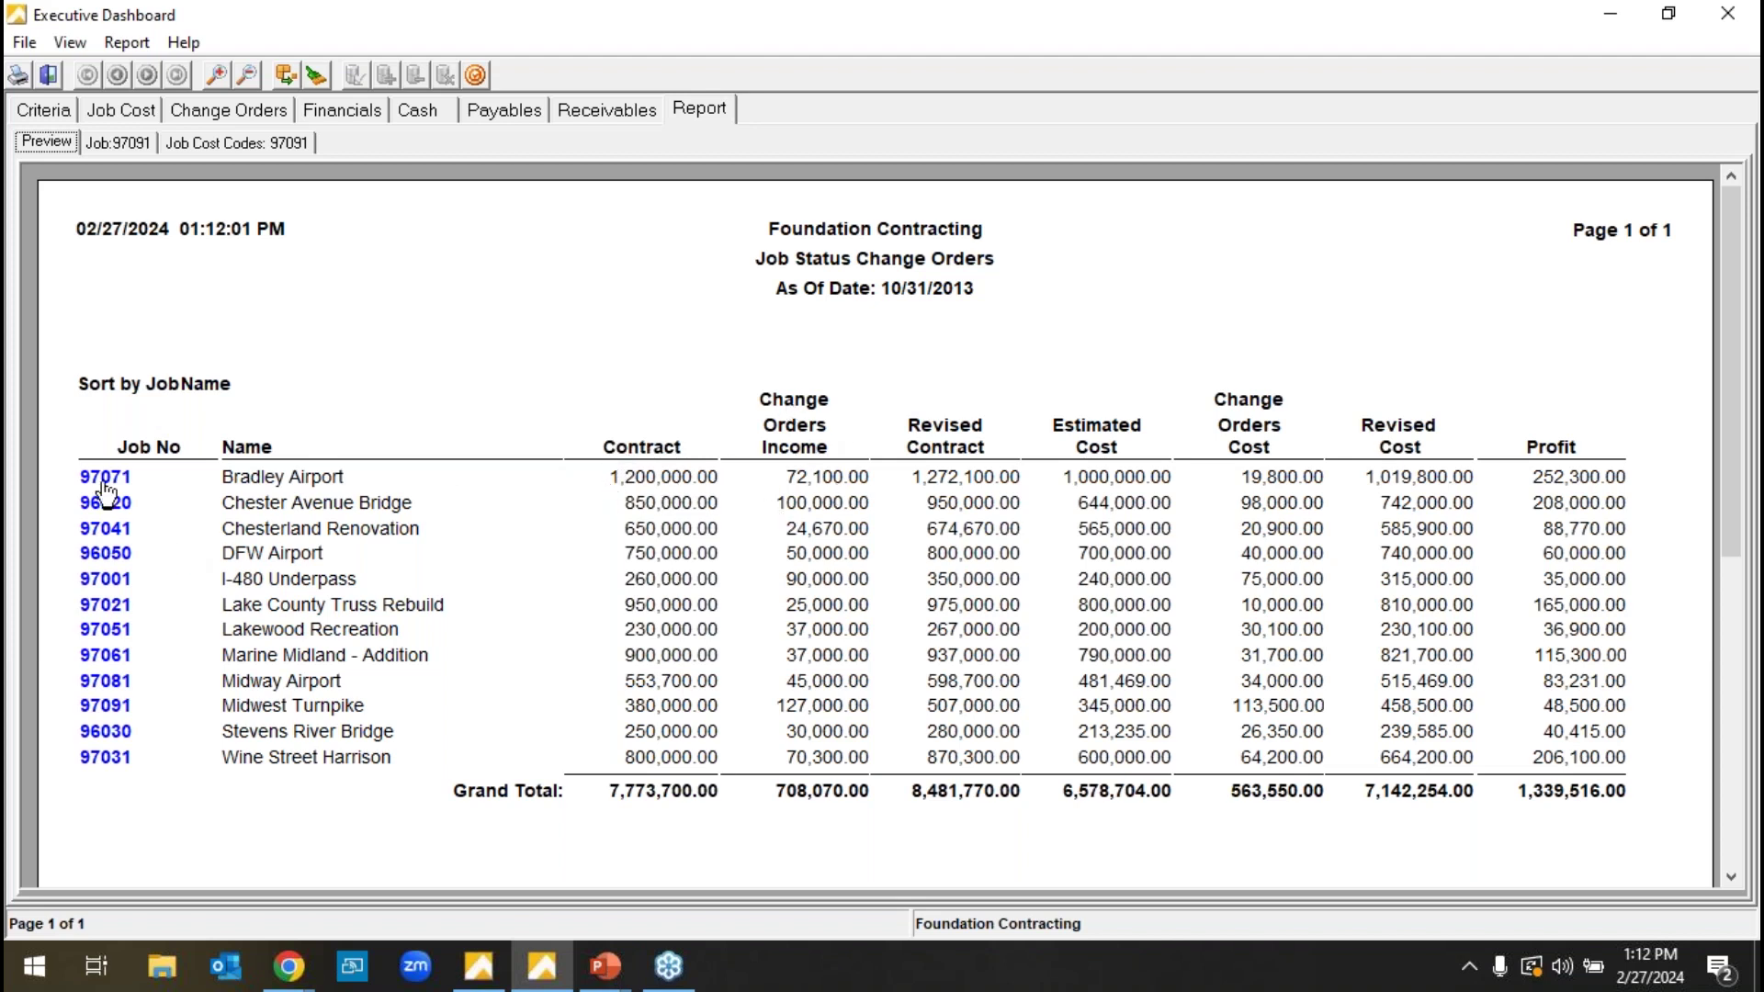
{"action": "left_click", "coordinate": [114, 525]}
{"action": "left_click", "coordinate": [161, 589]}
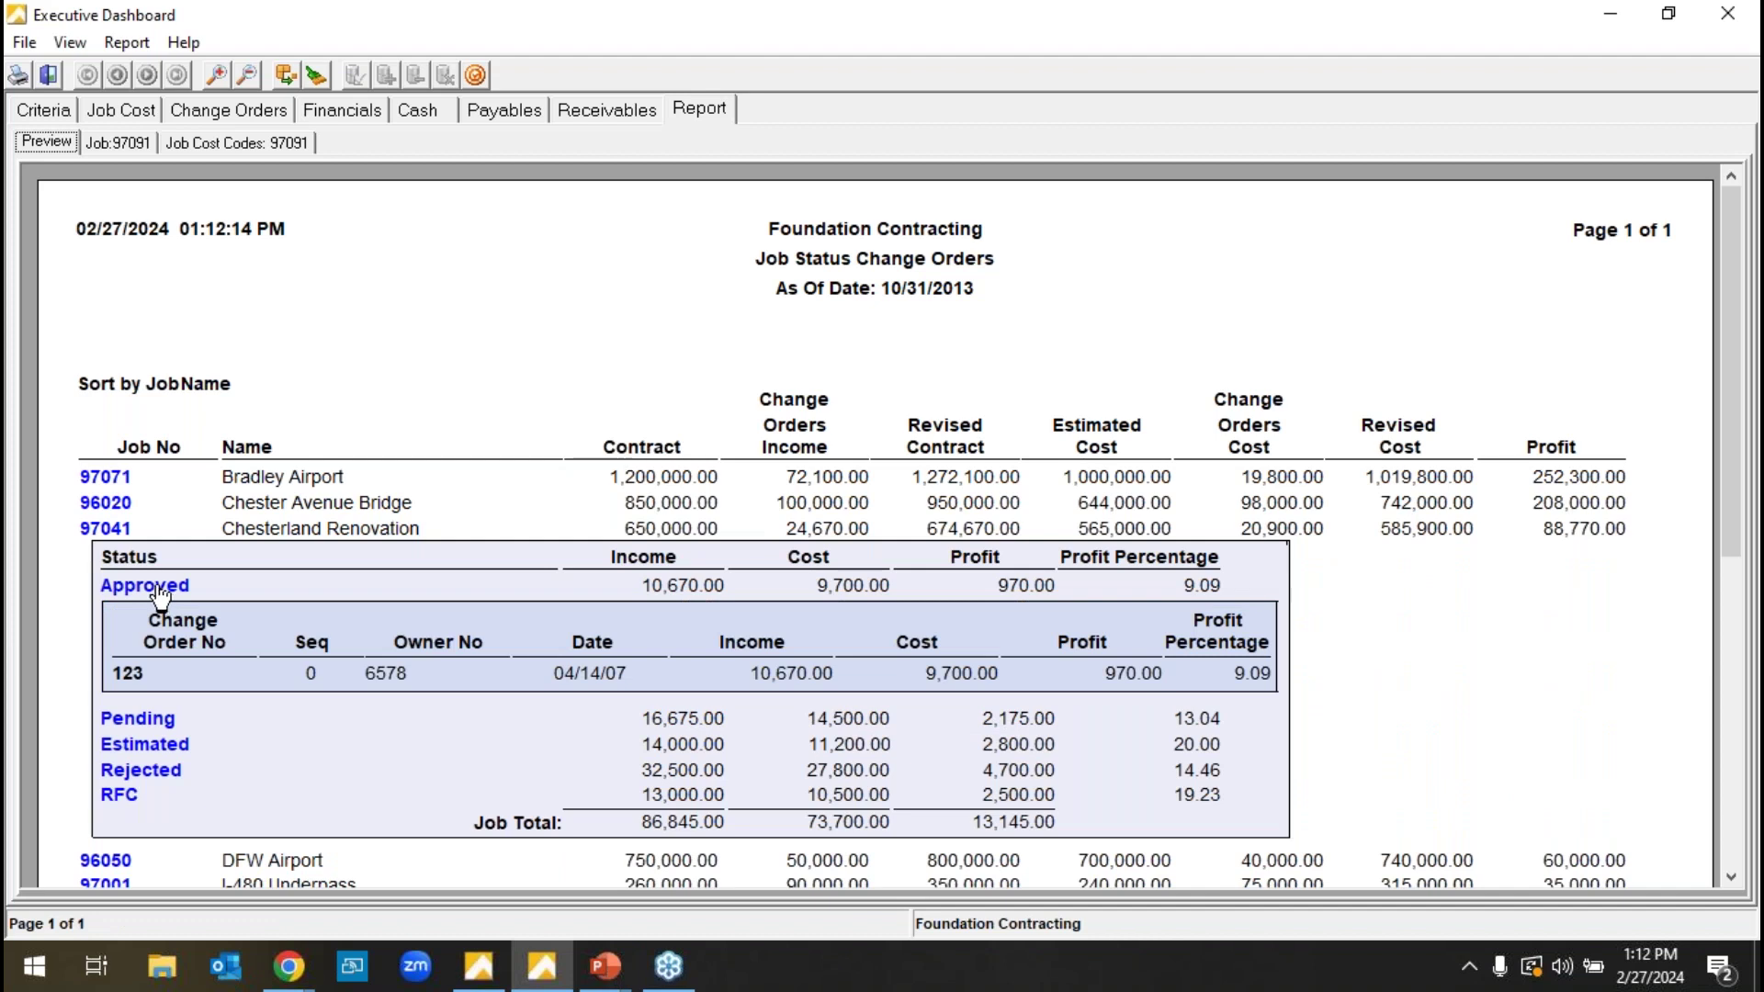
- Collapse the approved change orders, check the rejected ones, and collapse the Chesterland Renovation breakdown
{"action": "left_click", "coordinate": [162, 593]}
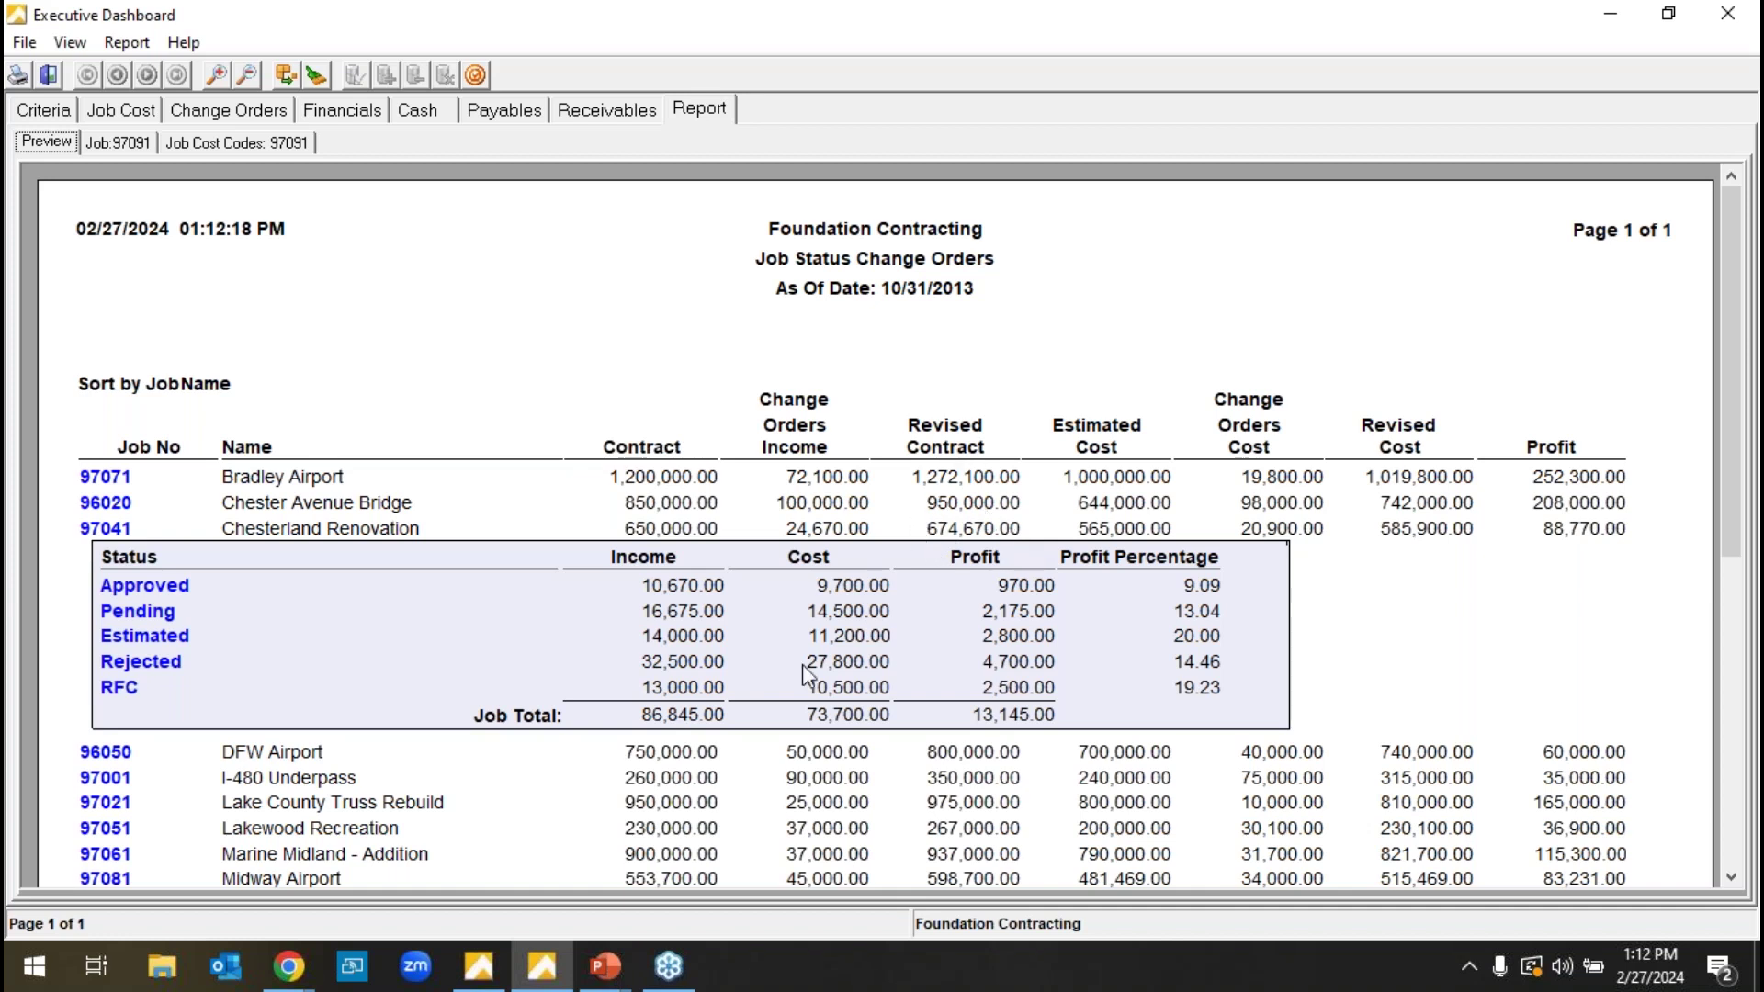
{"action": "left_click", "coordinate": [167, 668]}
{"action": "left_click", "coordinate": [161, 663]}
{"action": "left_click", "coordinate": [108, 529]}
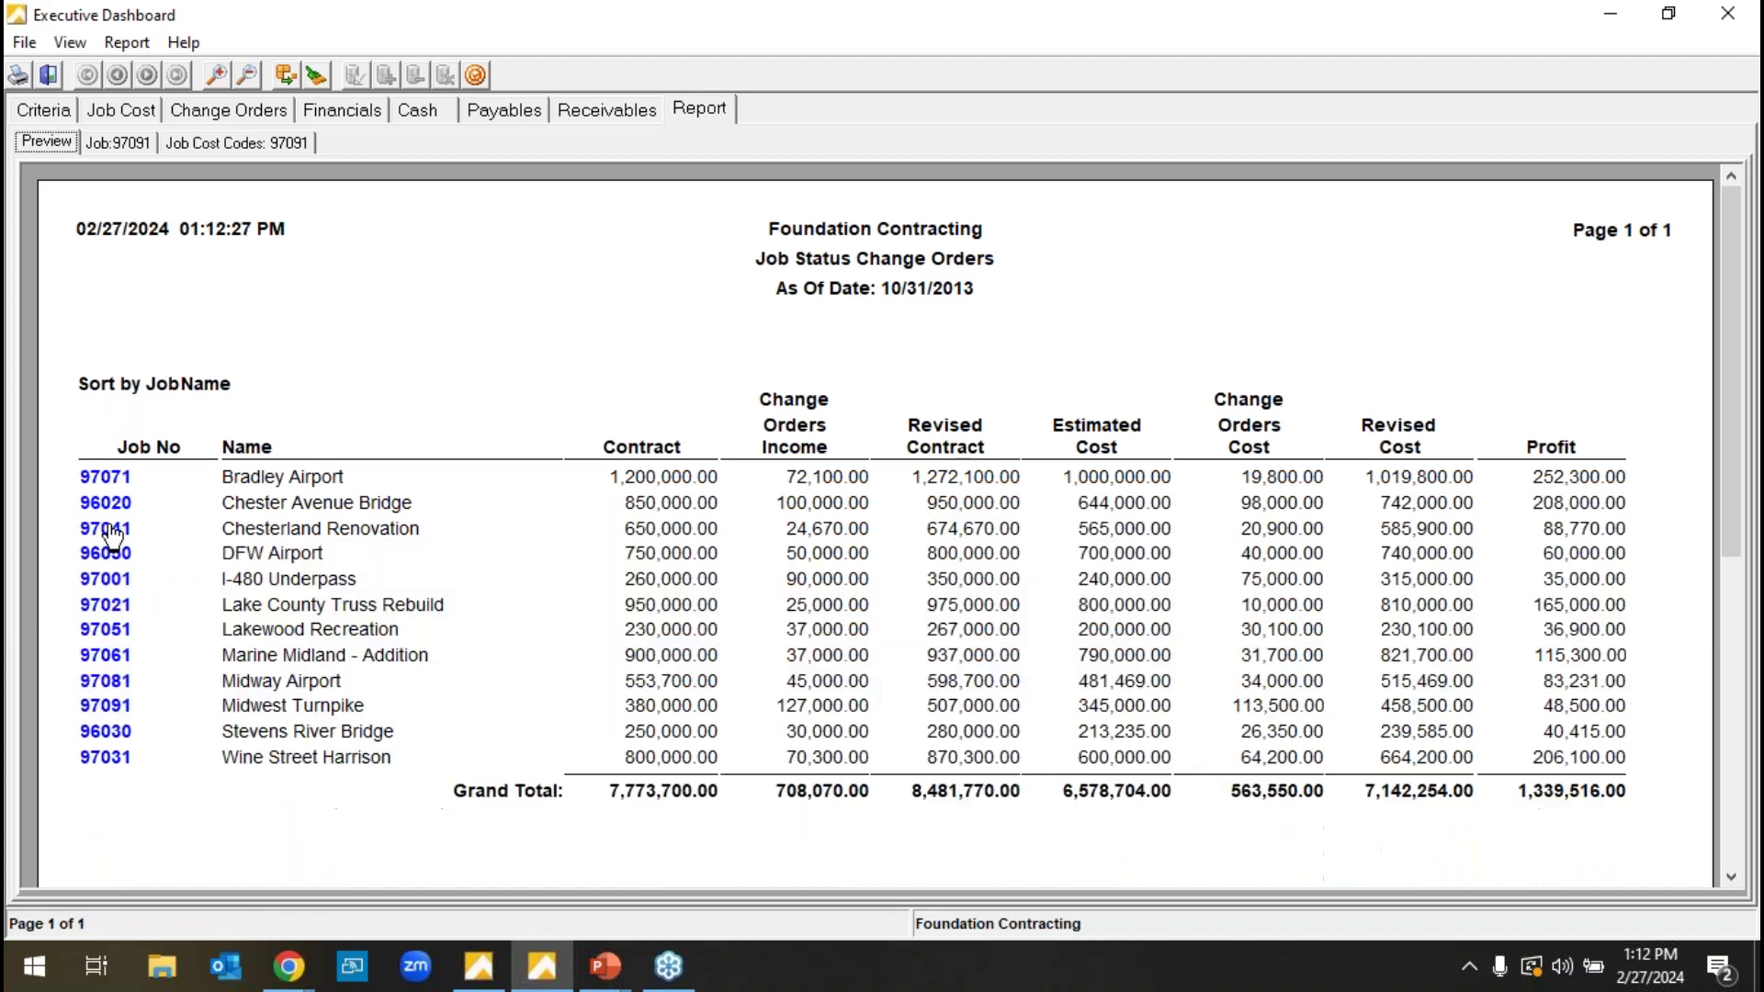
- View the Financials summary with its expense figure and open the company Over/Under Billing Report
{"action": "left_click", "coordinate": [349, 118]}
{"action": "mouse_move", "coordinate": [457, 350]}
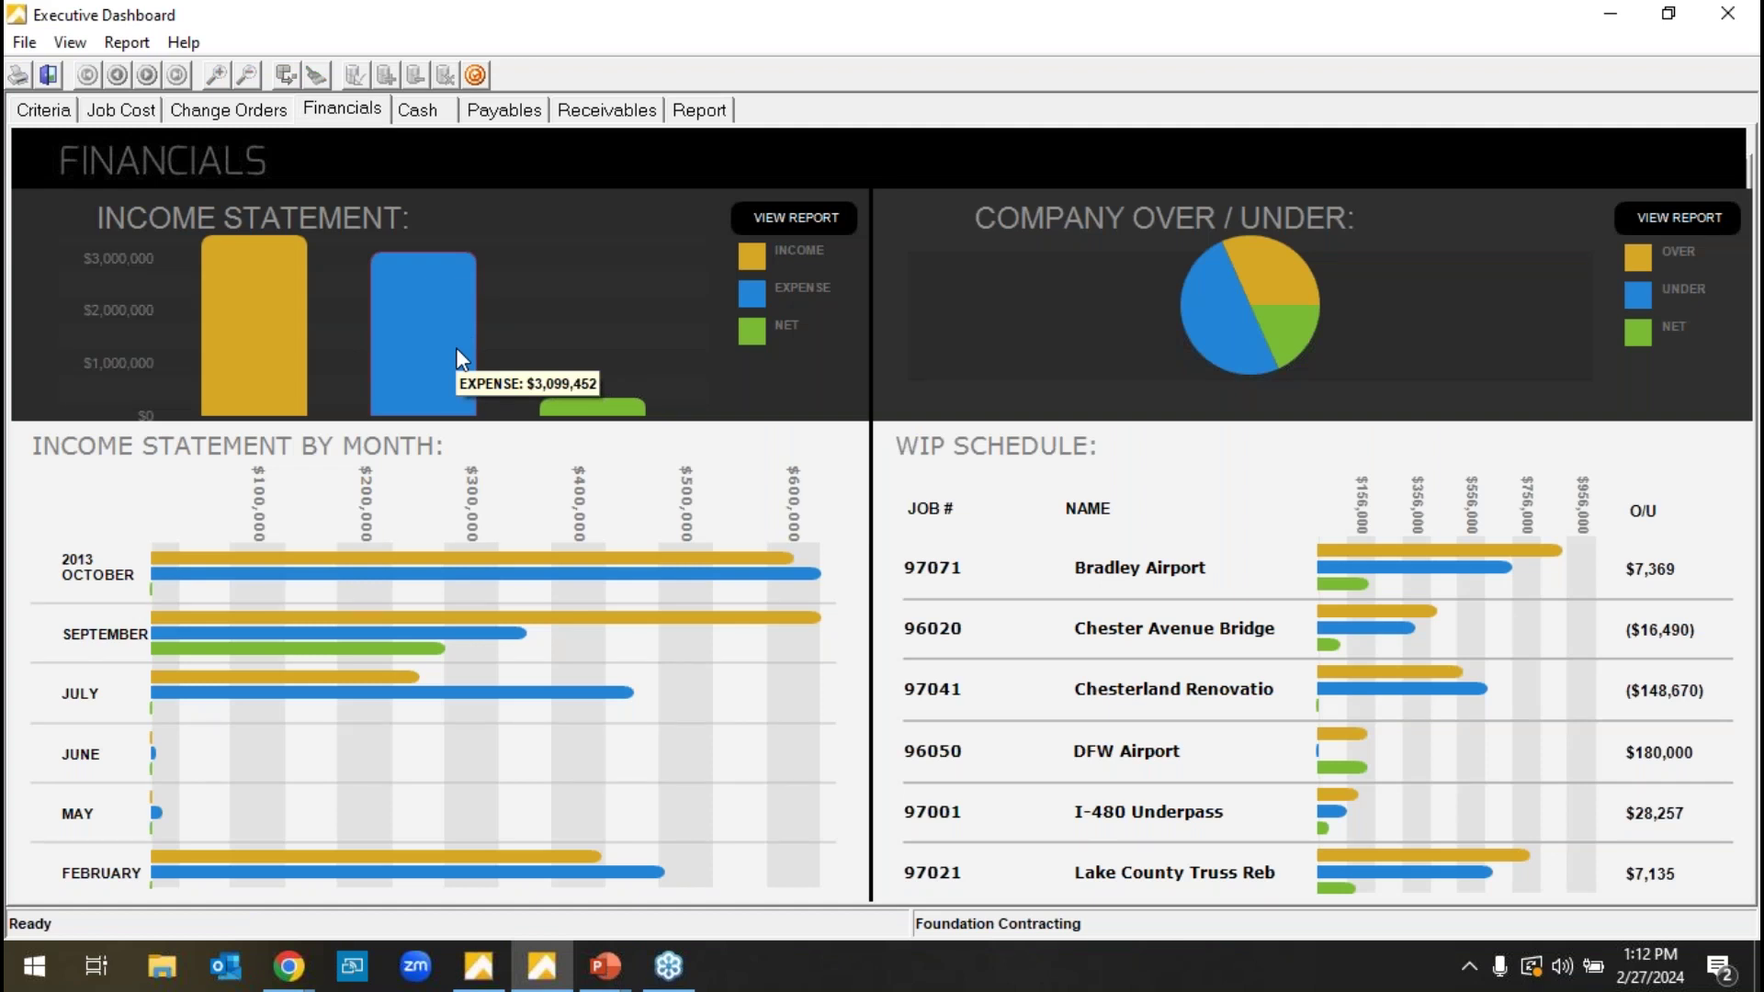
{"action": "left_click", "coordinate": [1650, 220]}
{"action": "scroll", "coordinate": [1729, 450], "scroll_direction": "down", "scroll_amount": 1}
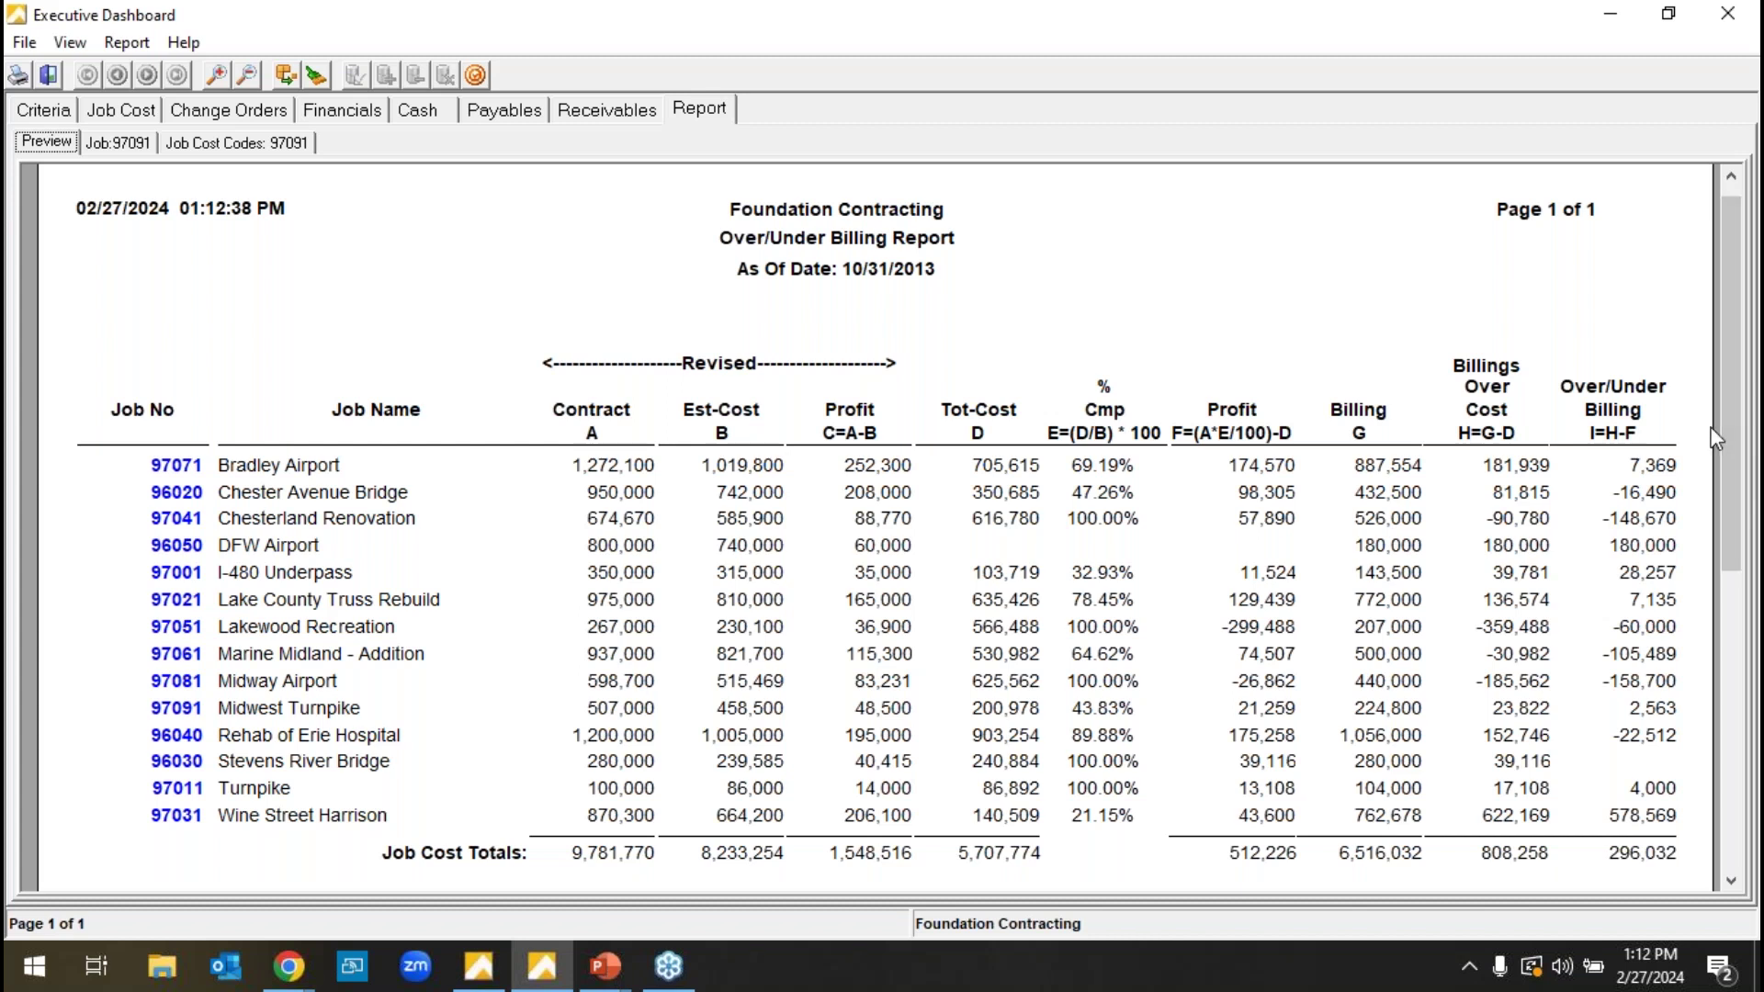
- Look at the Cash and Receivables summaries, check the retainage bar, and open the Aged Receivable Report by job
{"action": "left_click", "coordinate": [450, 118]}
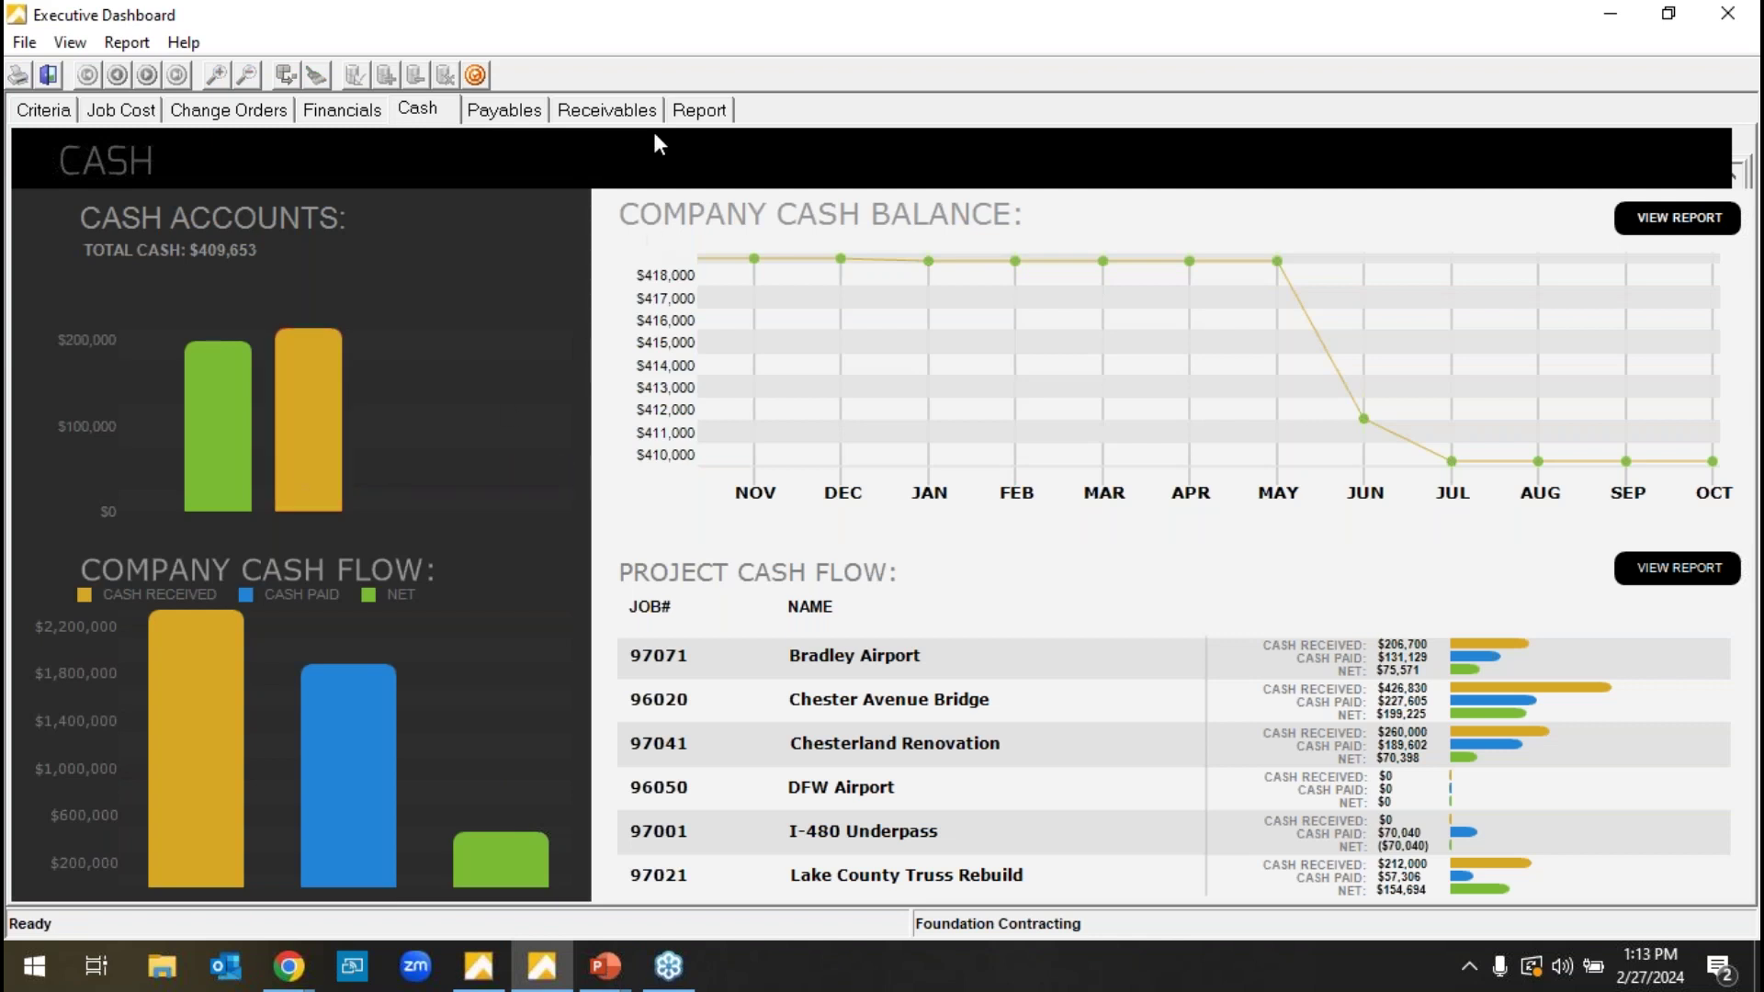
{"action": "left_click", "coordinate": [625, 110]}
{"action": "mouse_move", "coordinate": [631, 768]}
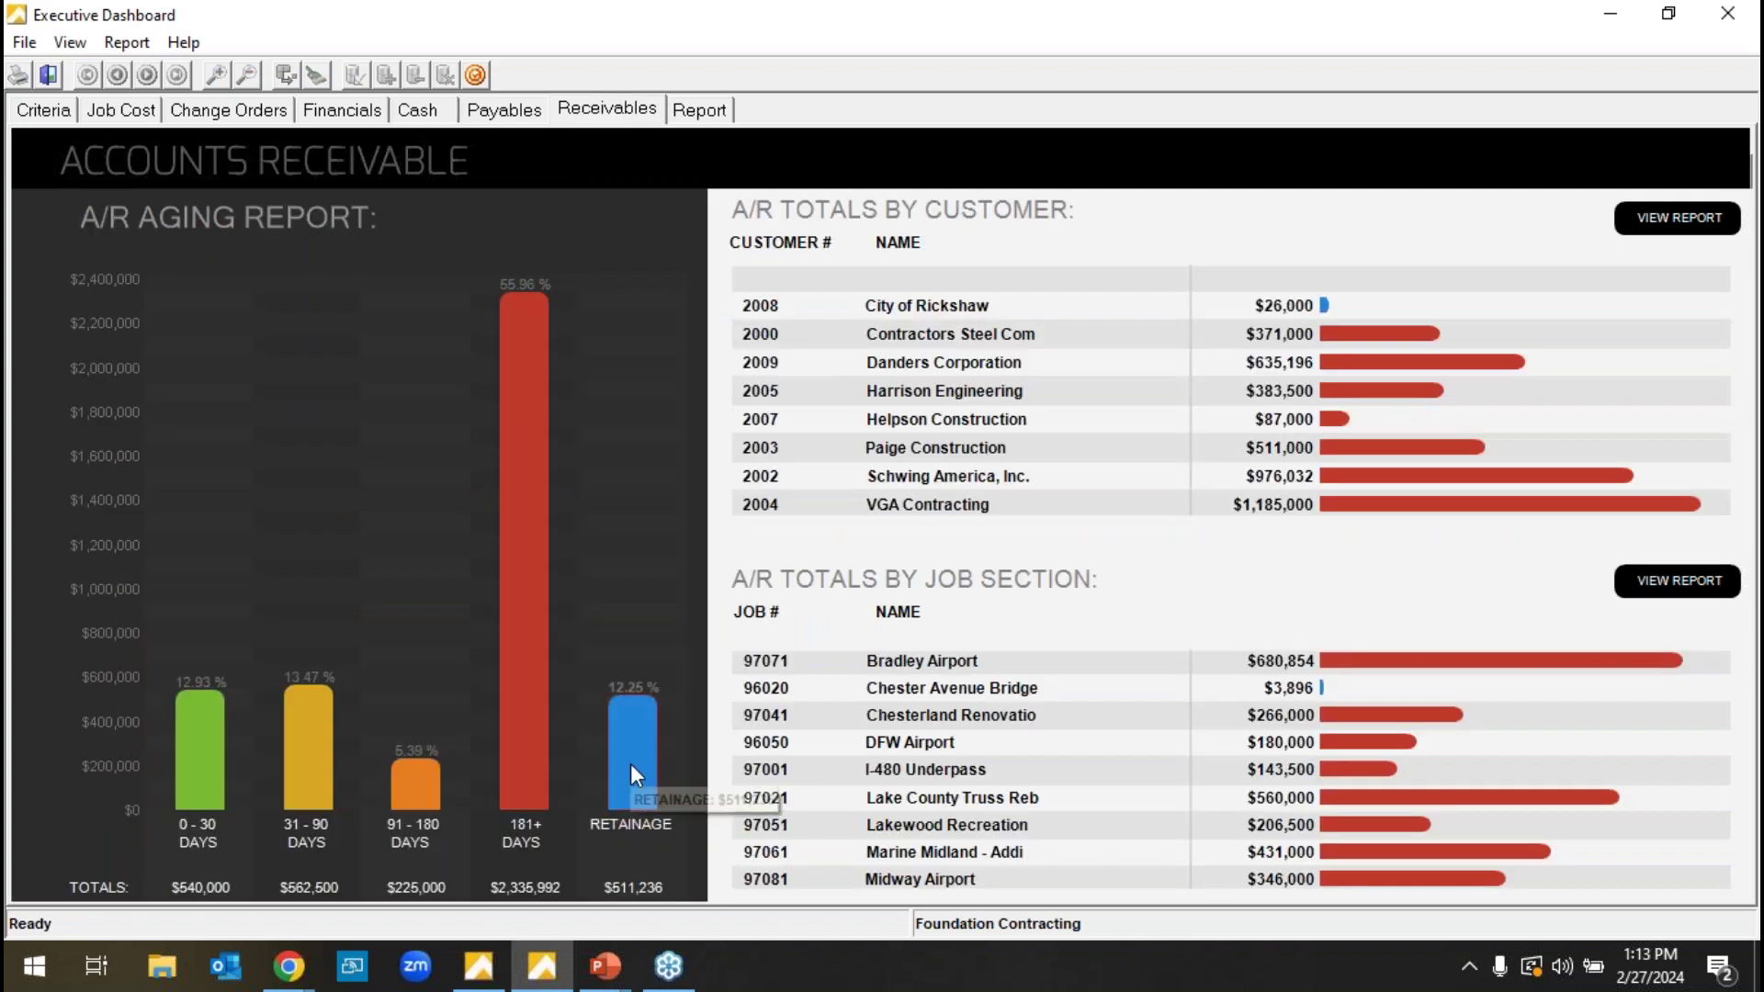
{"action": "left_click", "coordinate": [1690, 588]}
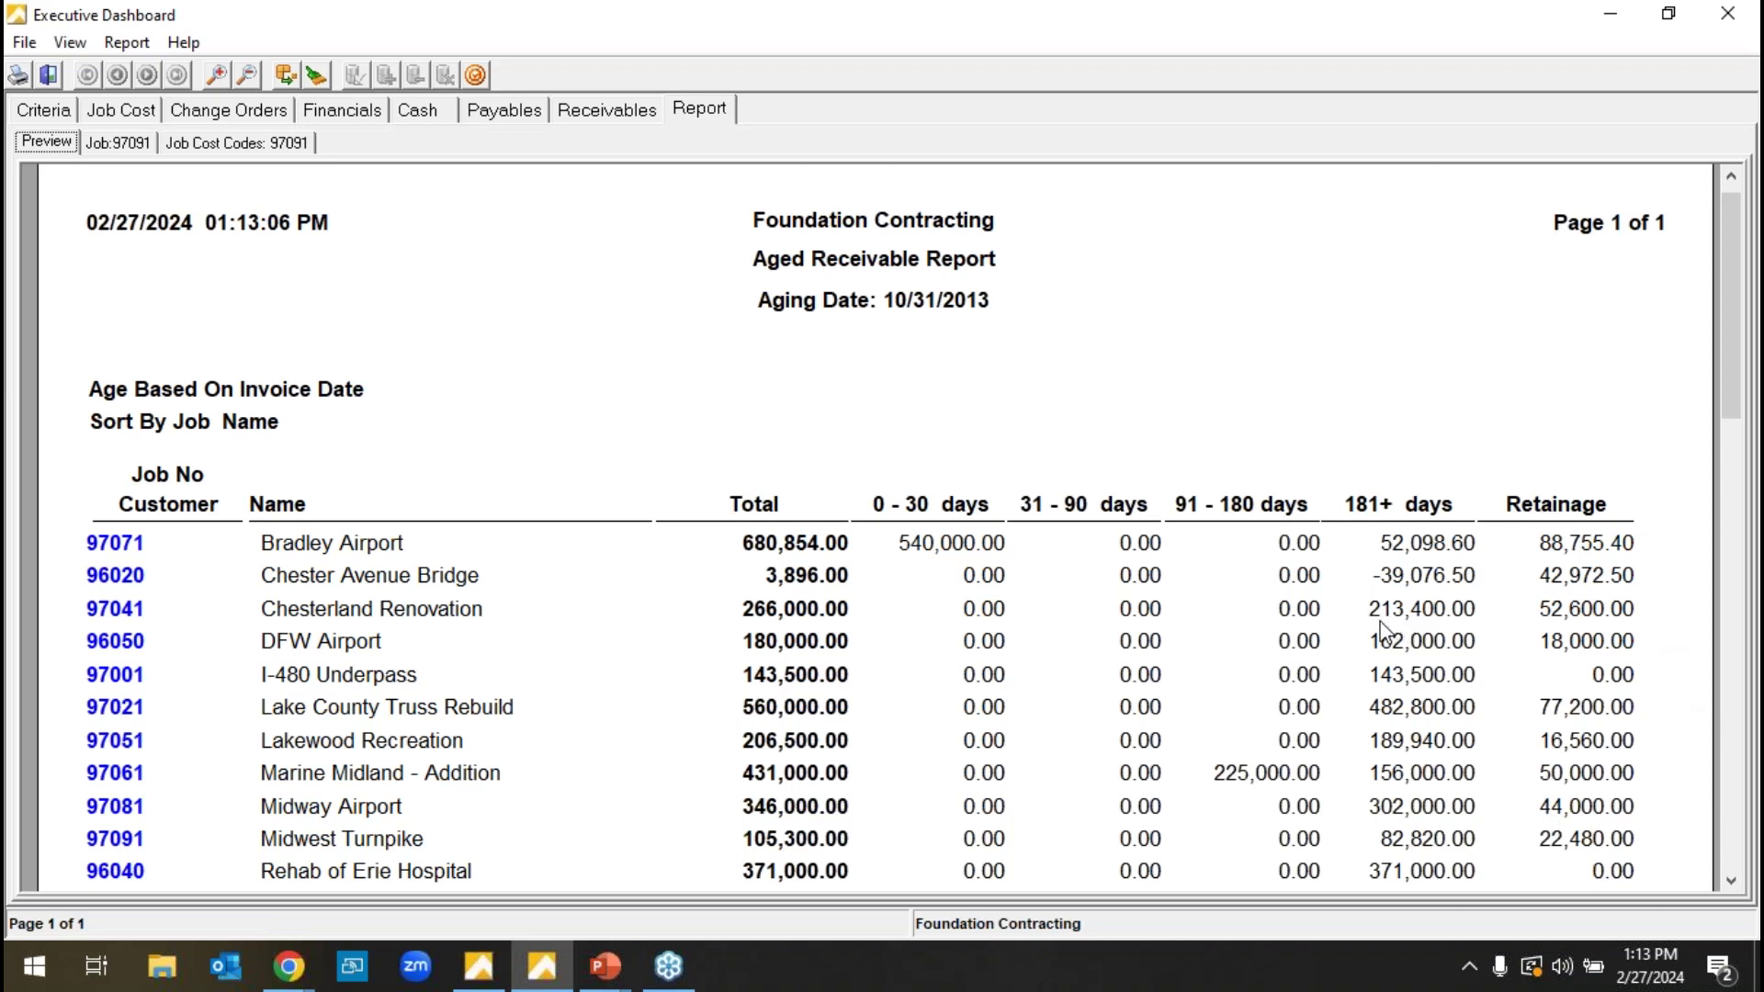
- Return the dashboard to the Job Cost summary, minimize it, and open the Jobs record window from Job Costing maintenance
{"action": "left_click", "coordinate": [121, 109]}
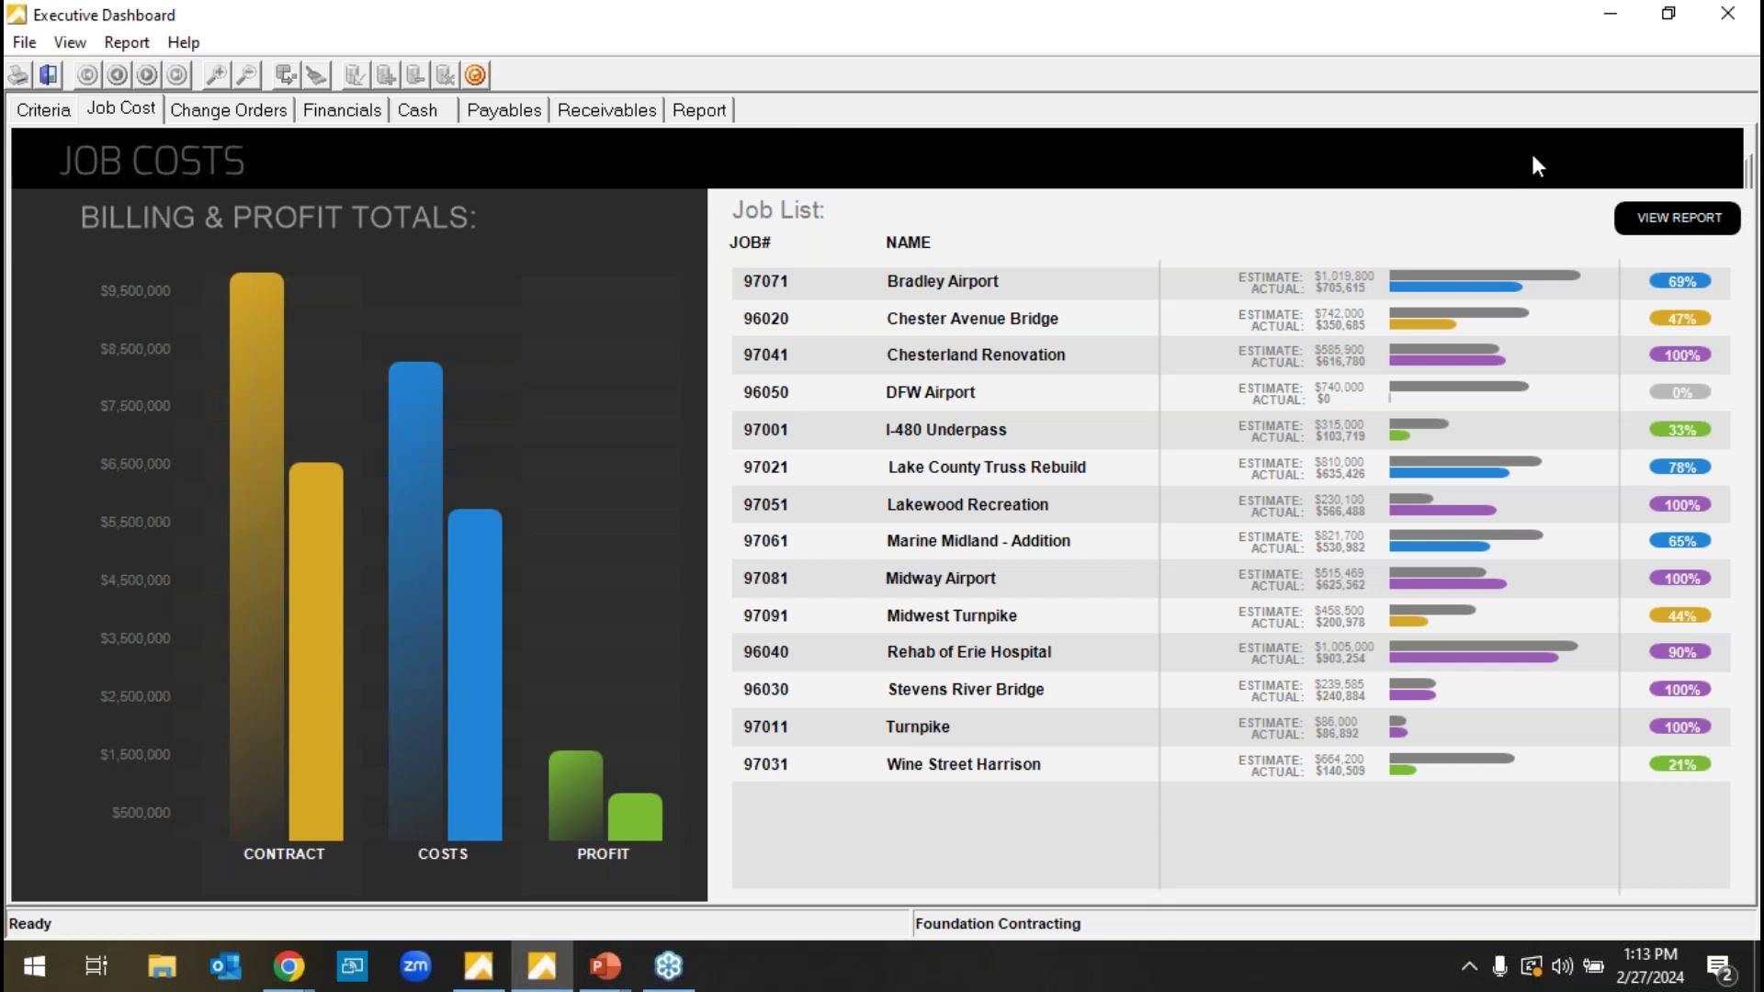
{"action": "left_click", "coordinate": [1609, 14]}
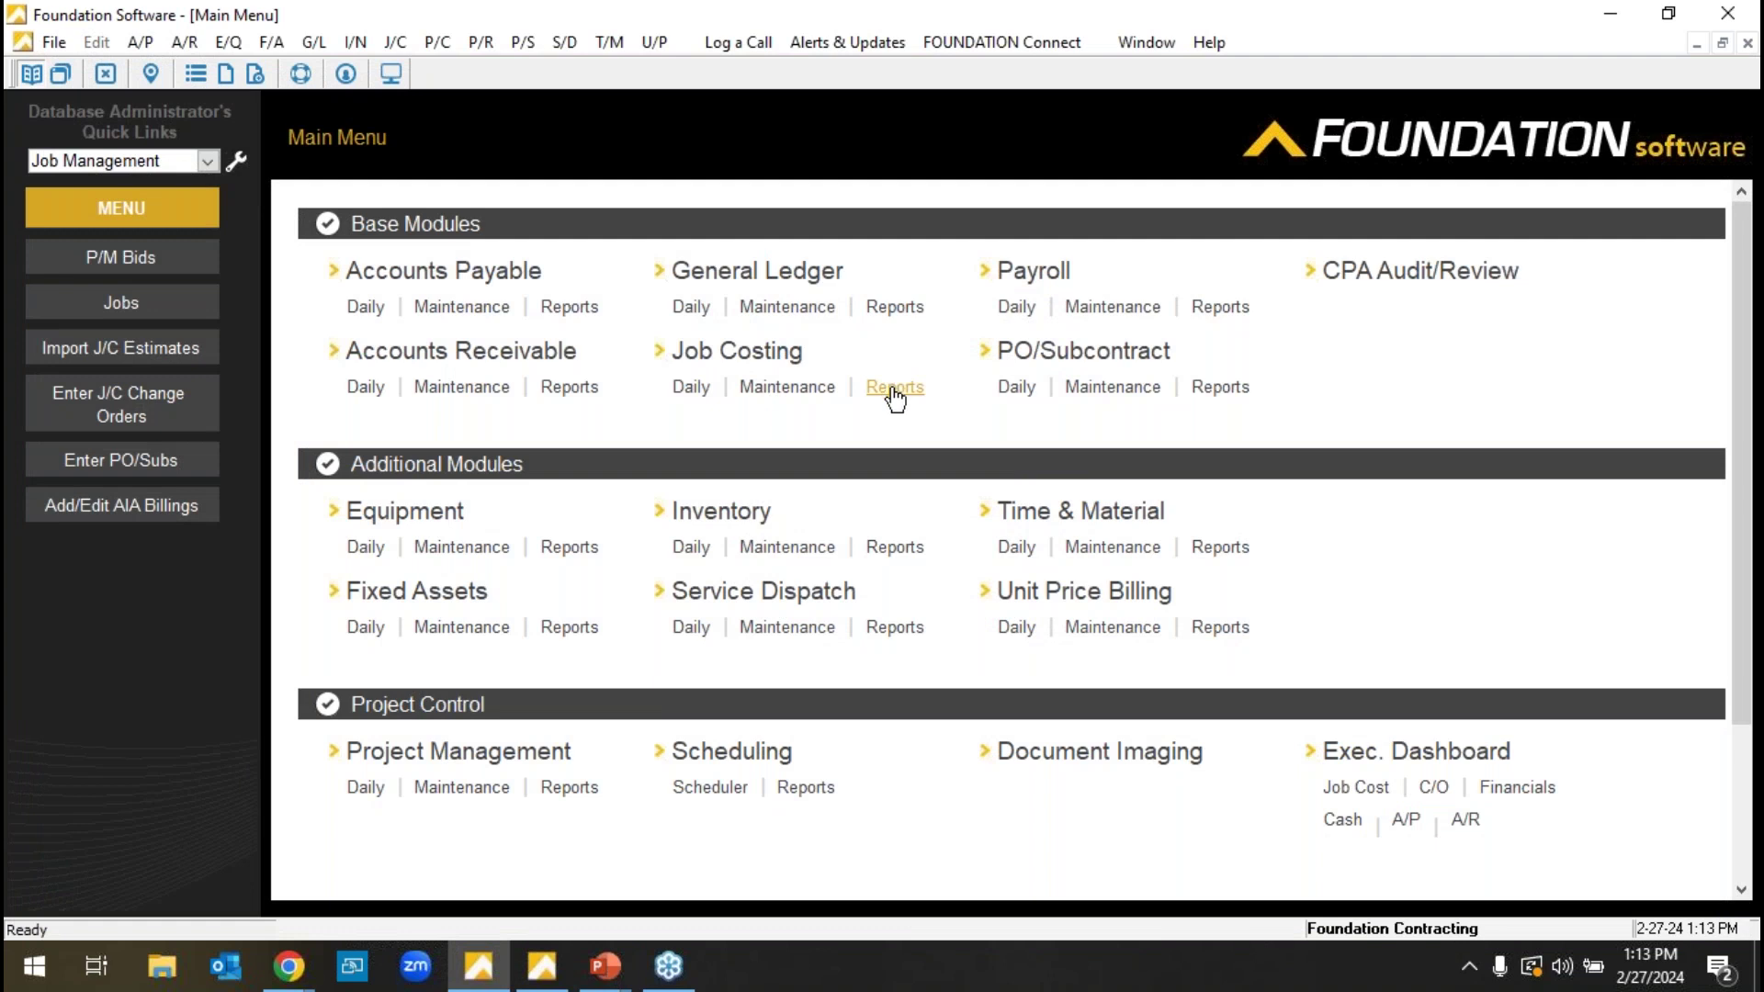
{"action": "left_click", "coordinate": [822, 397]}
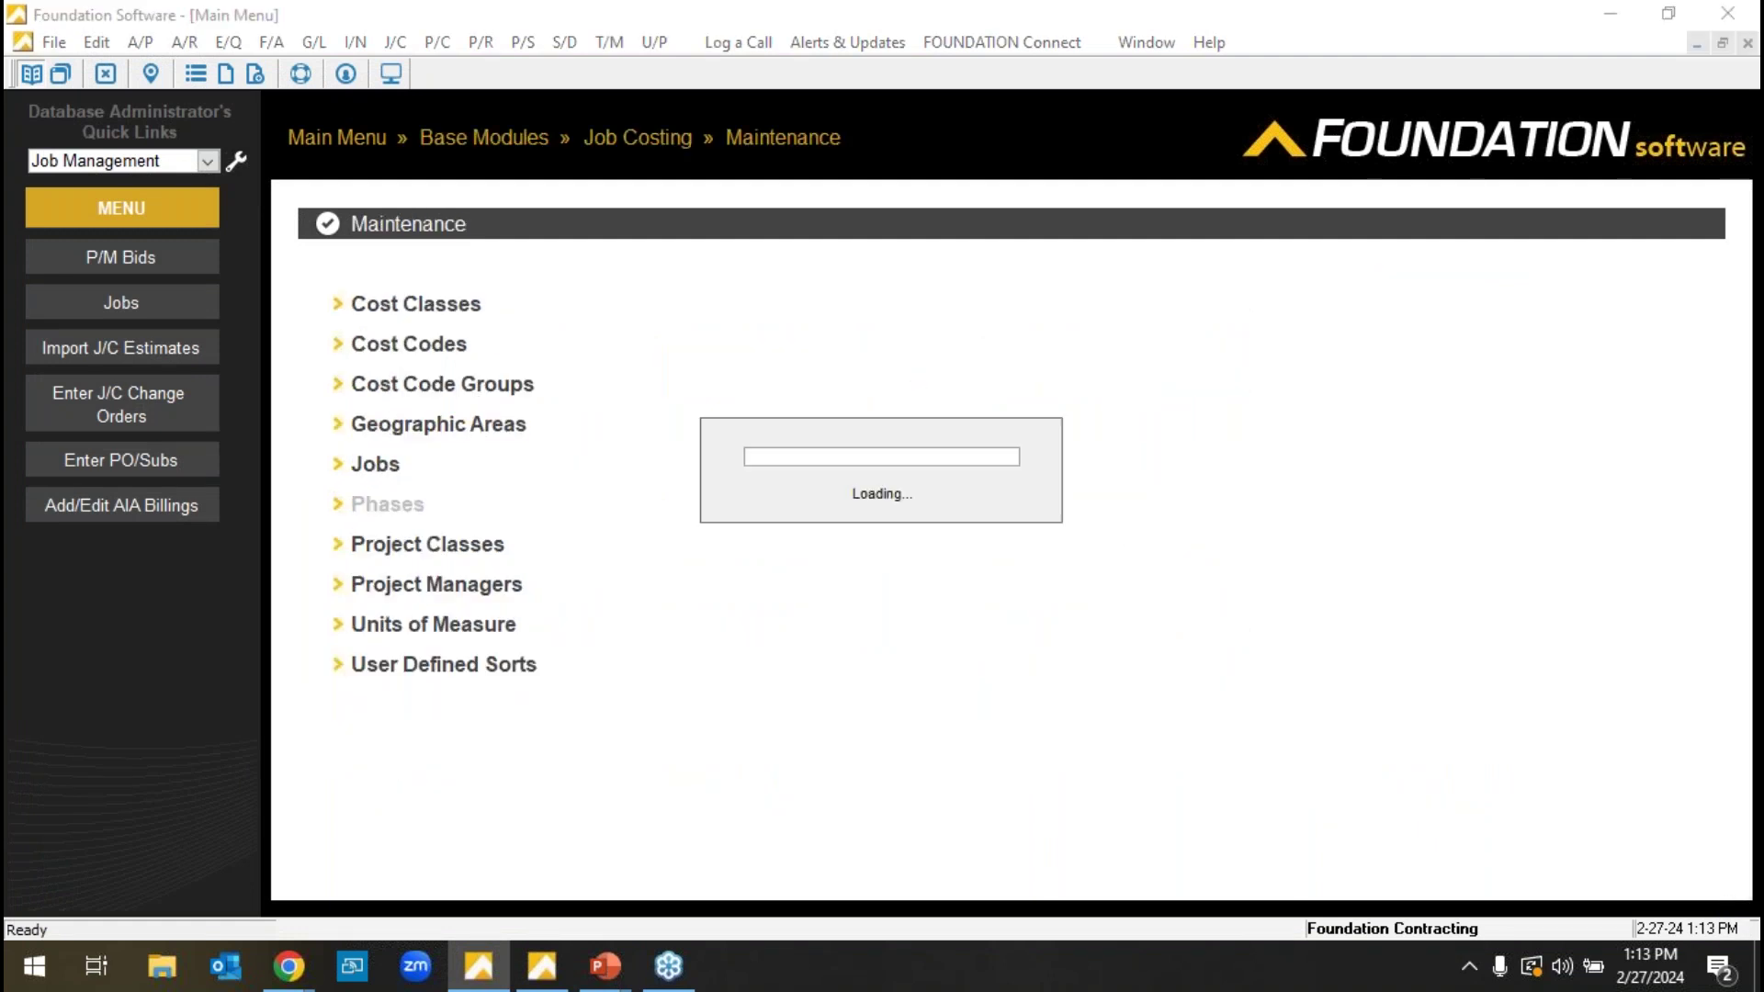
{"action": "left_click", "coordinate": [381, 466]}
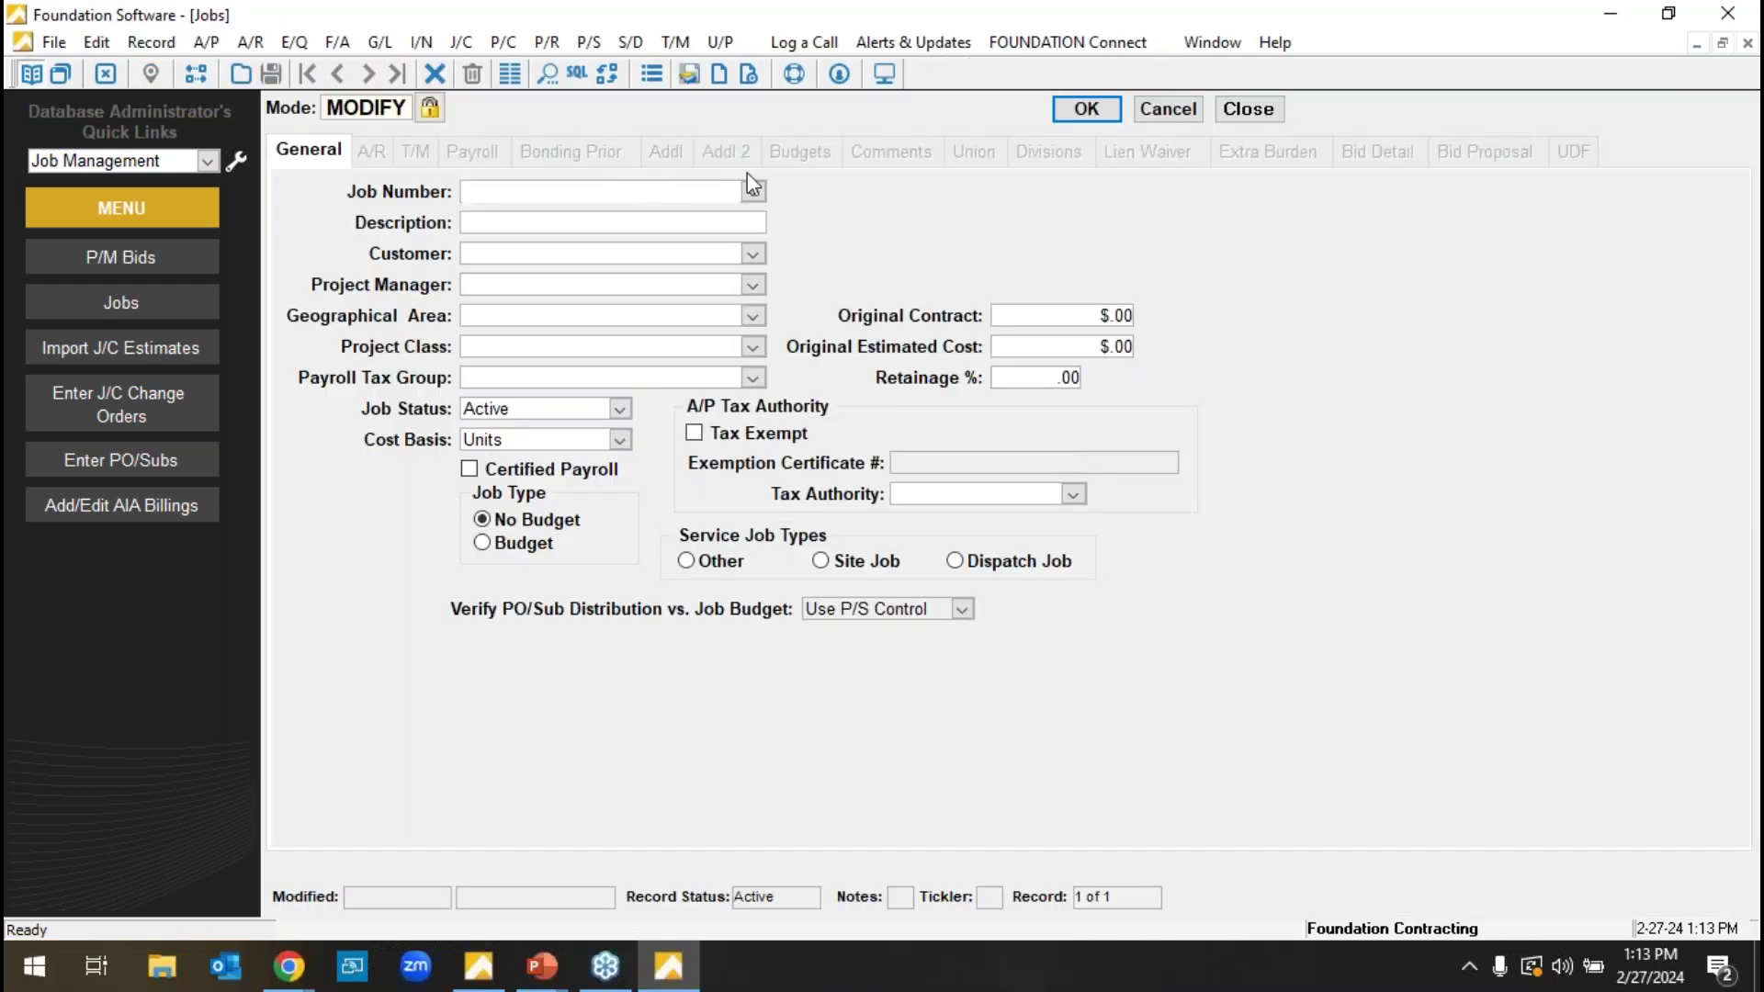
- Look up job 97041 Chesterland Renovation and load its job record
{"action": "left_click", "coordinate": [751, 191]}
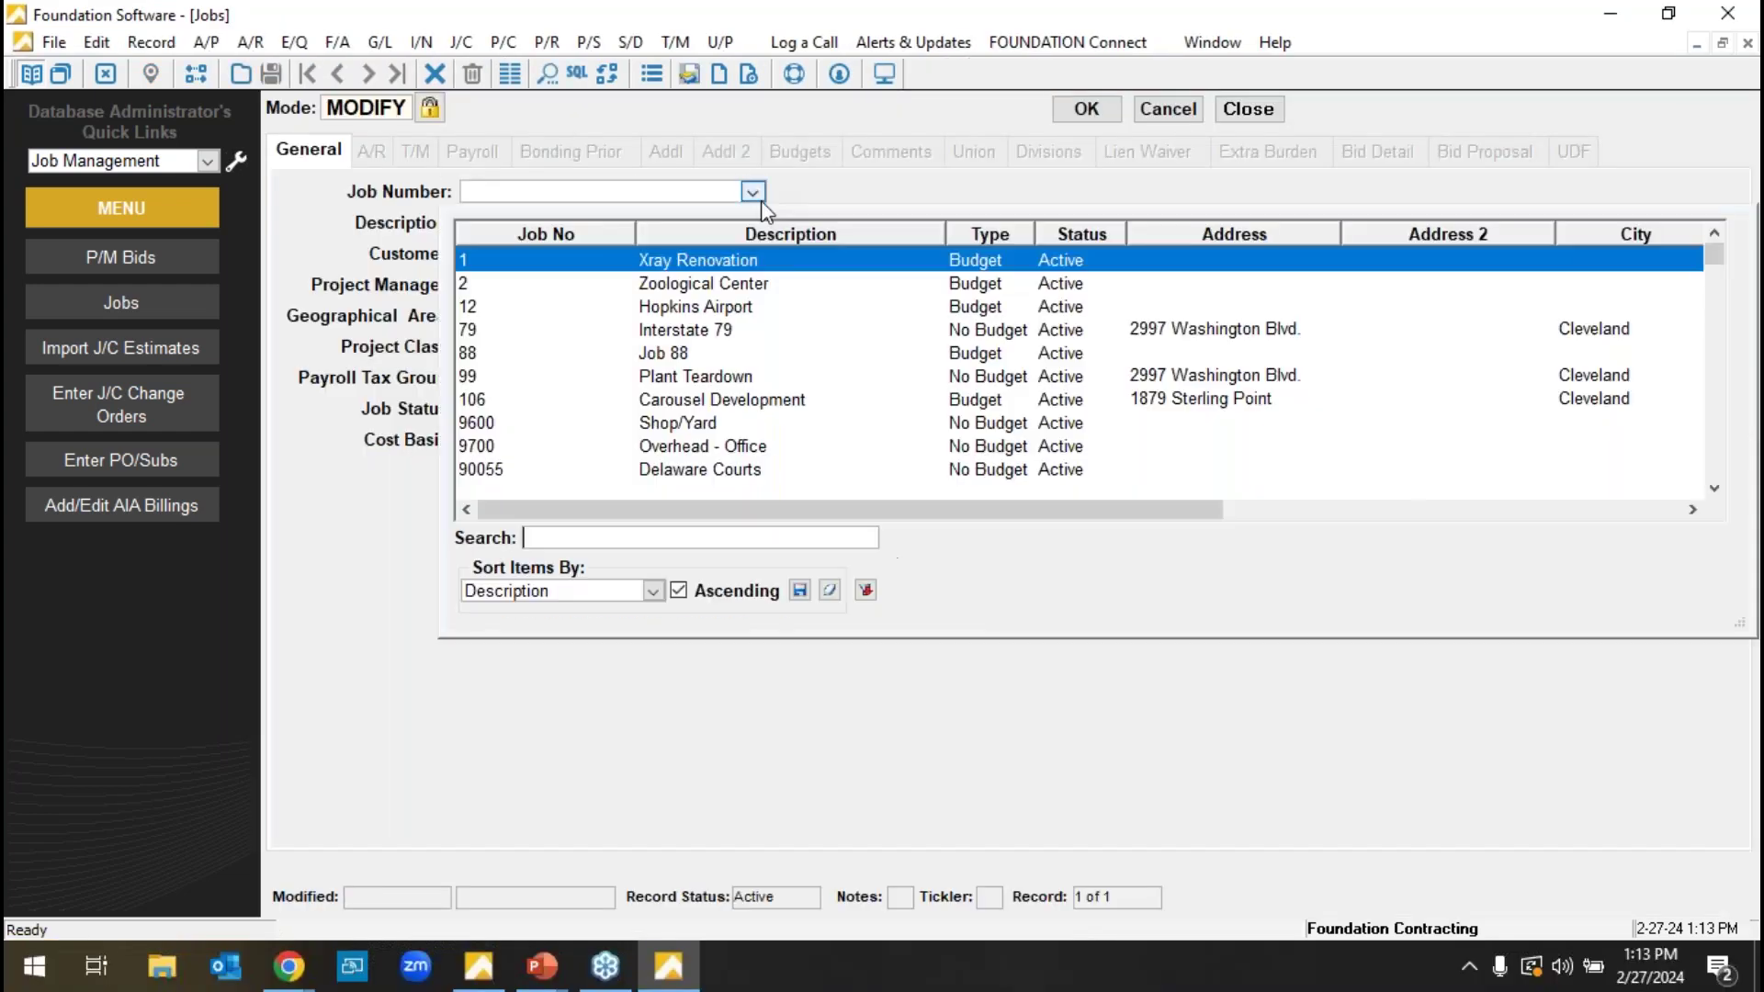
{"action": "scroll", "coordinate": [761, 411], "scroll_direction": "down", "scroll_amount": 3}
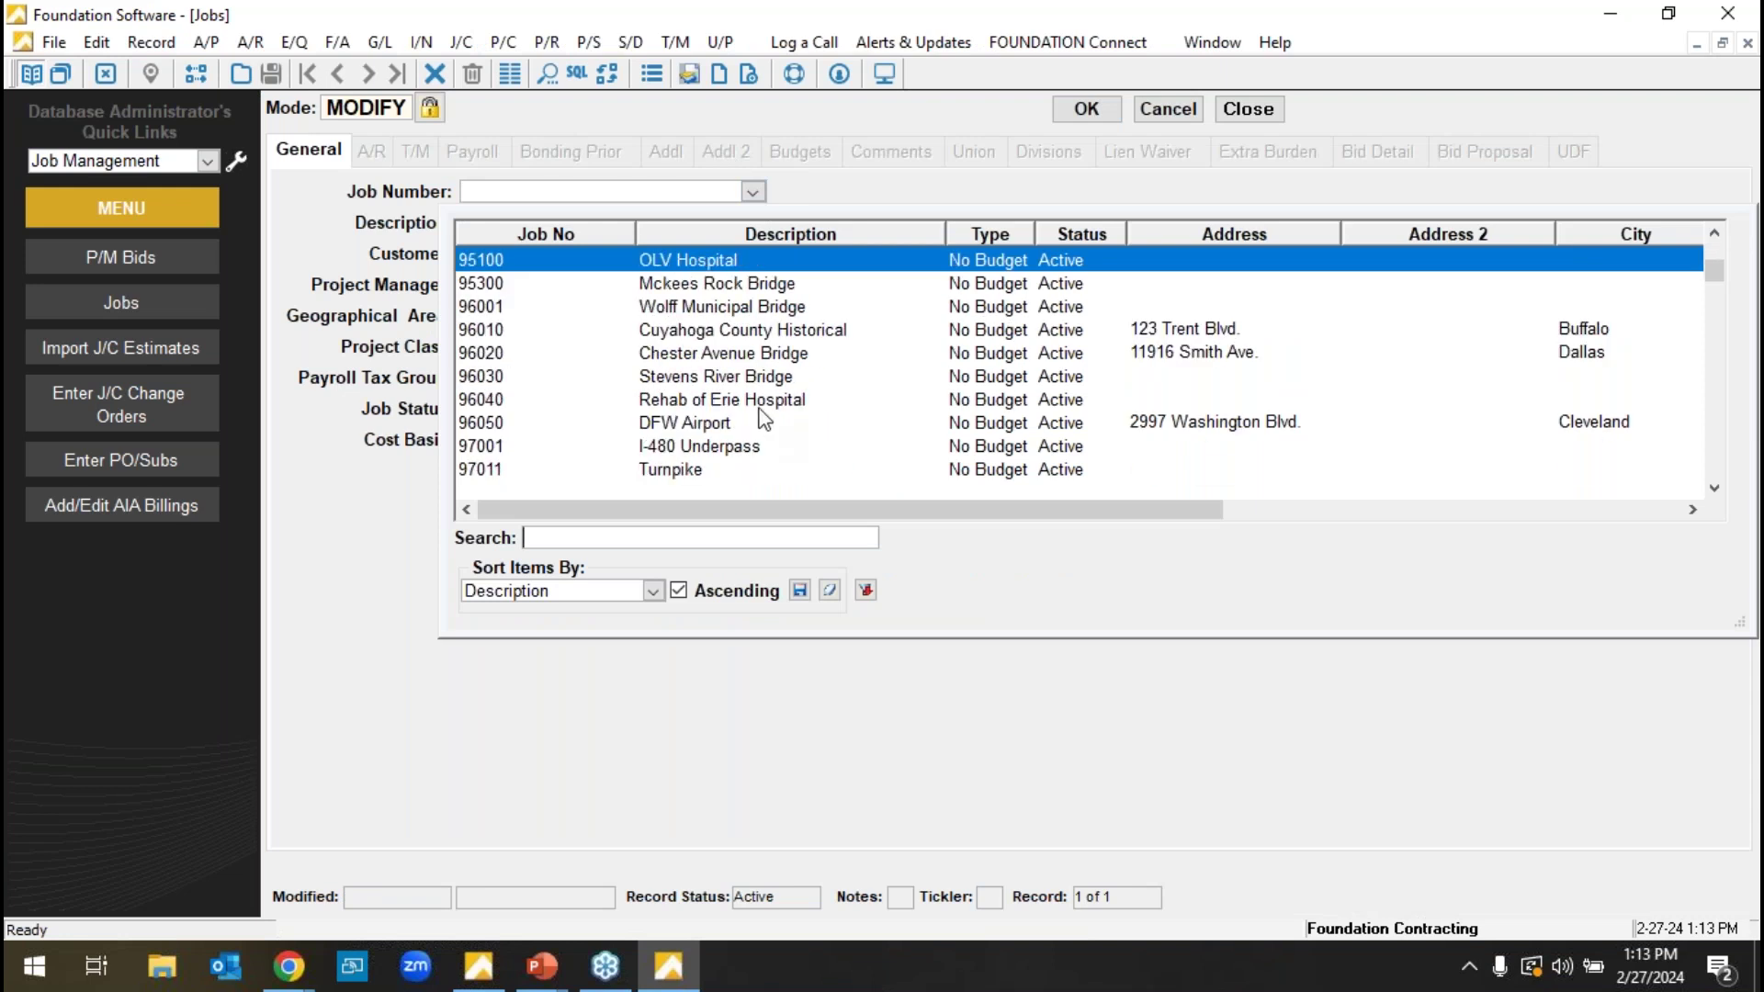
{"action": "scroll", "coordinate": [762, 413], "scroll_direction": "down", "scroll_amount": 2}
{"action": "left_click", "coordinate": [791, 415]}
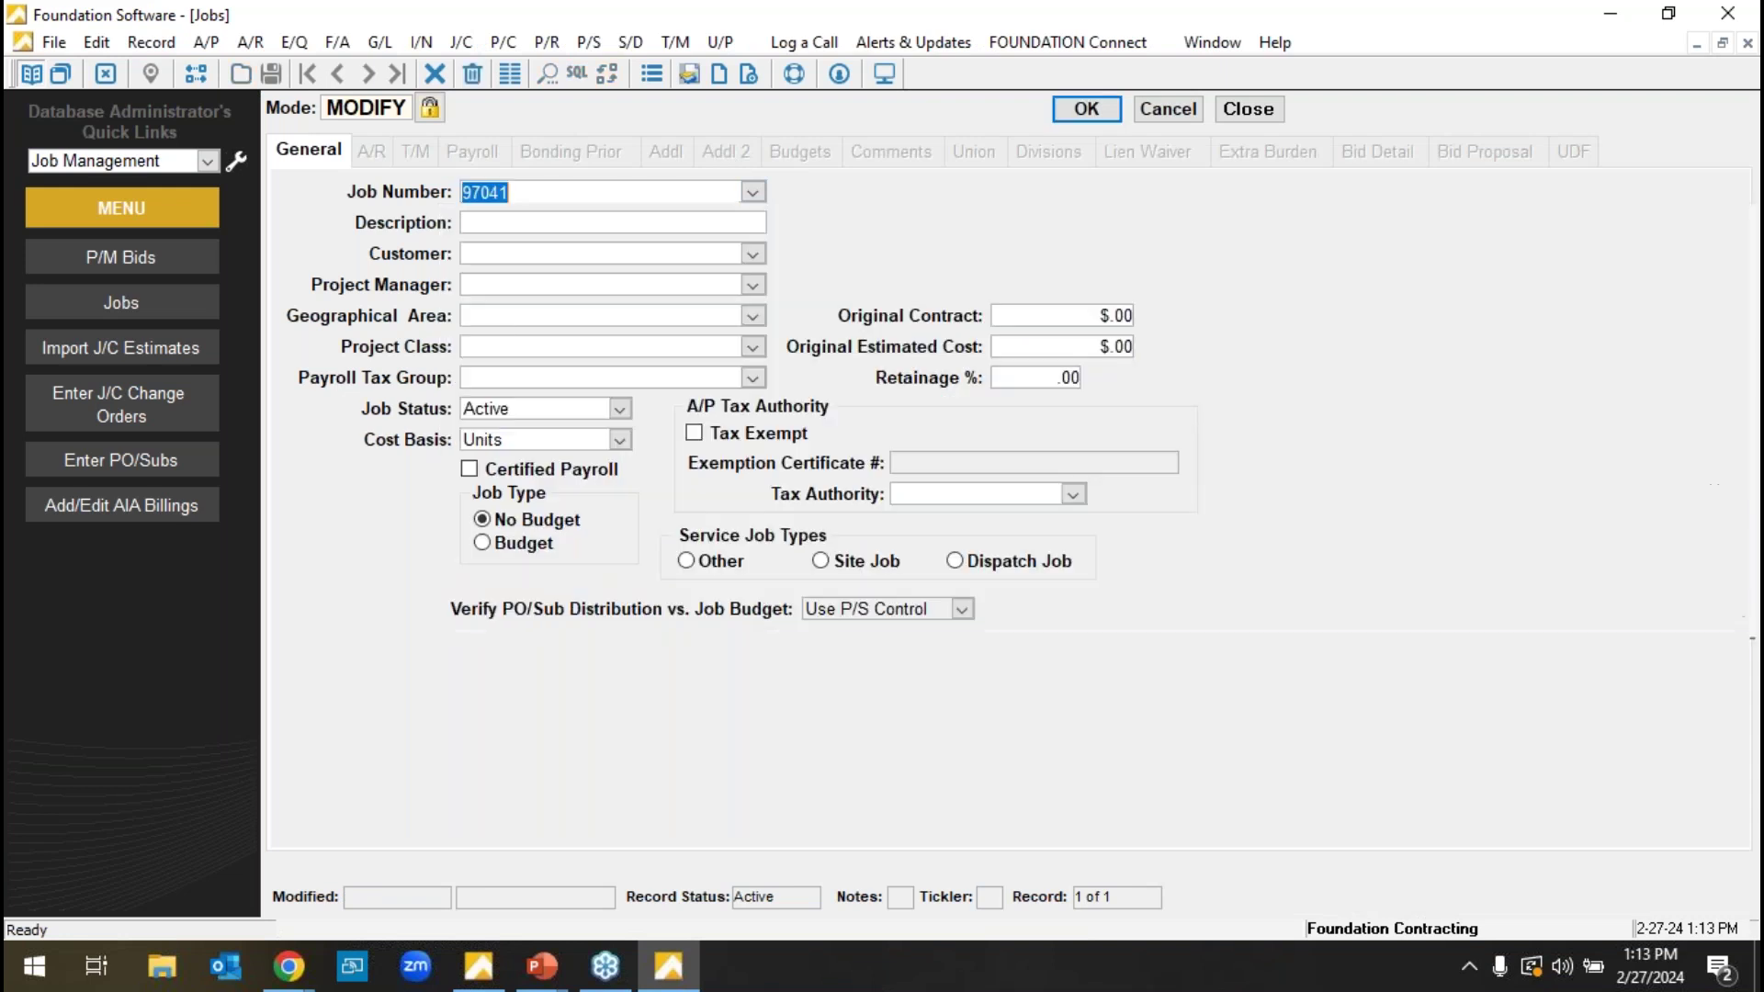
{"action": "key", "text": "Tab"}
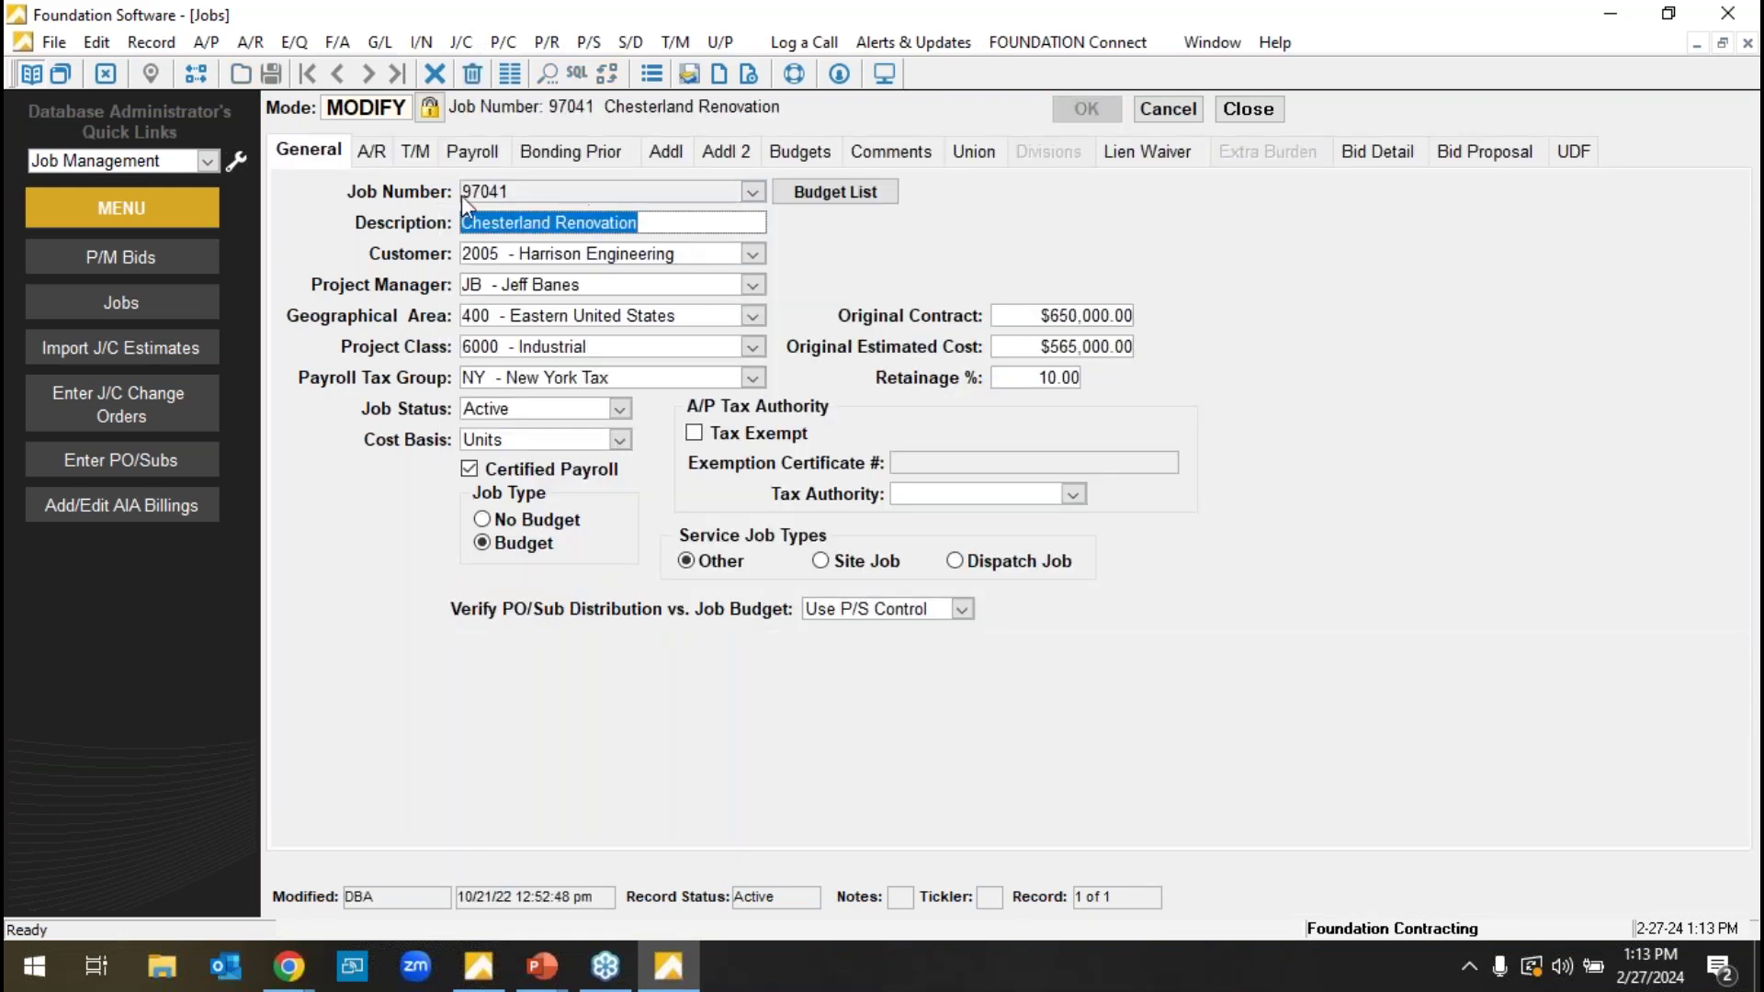
- Review the job's customer, project manager and geographical area, including the list of available areas
{"action": "key", "text": "Tab"}
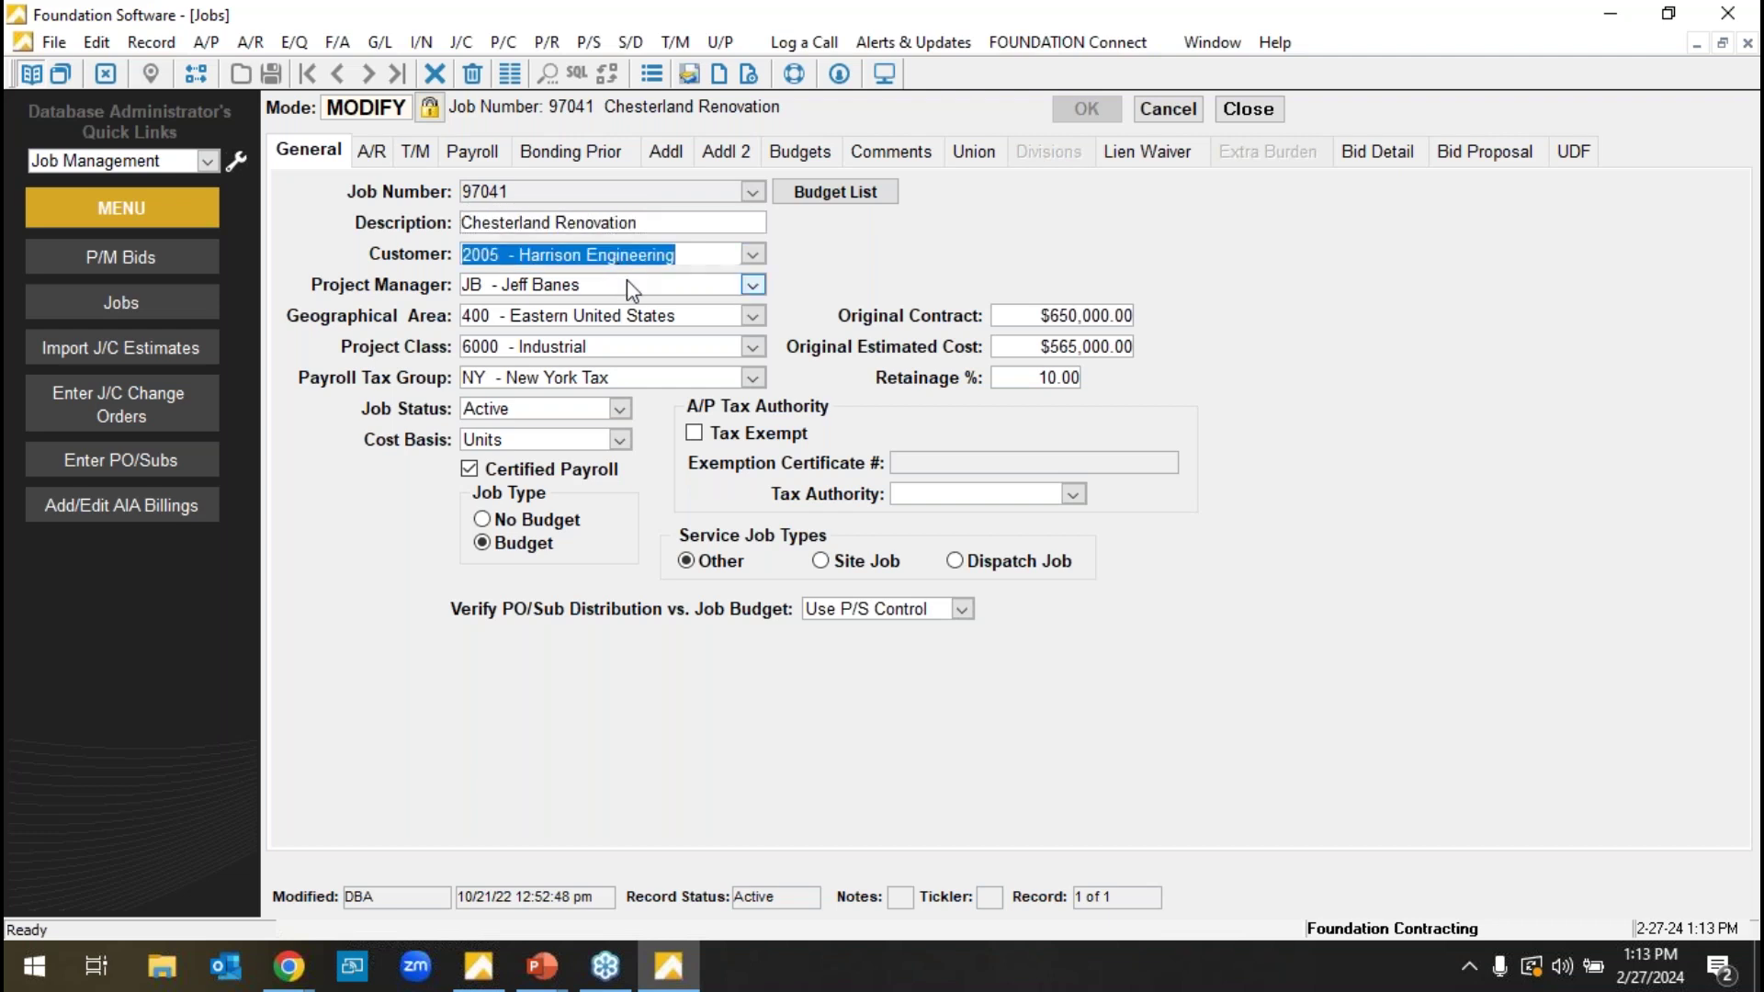
{"action": "key", "text": "Tab"}
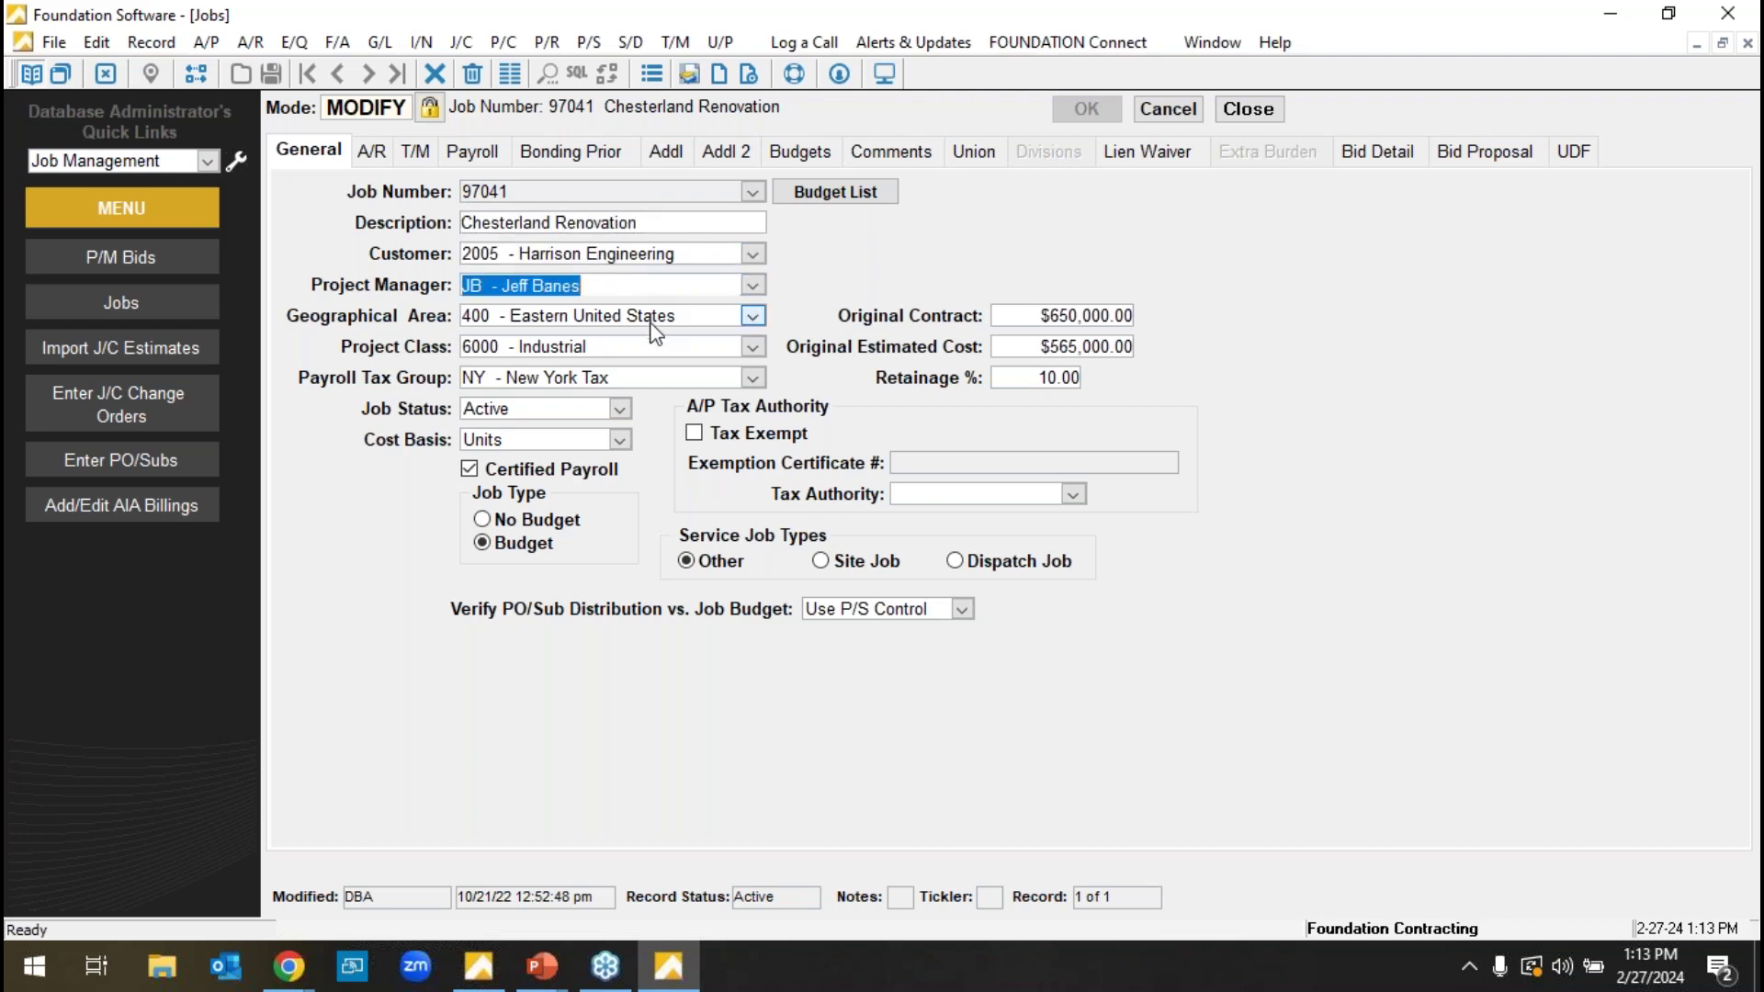
{"action": "key", "text": "Tab"}
{"action": "left_click", "coordinate": [753, 316]}
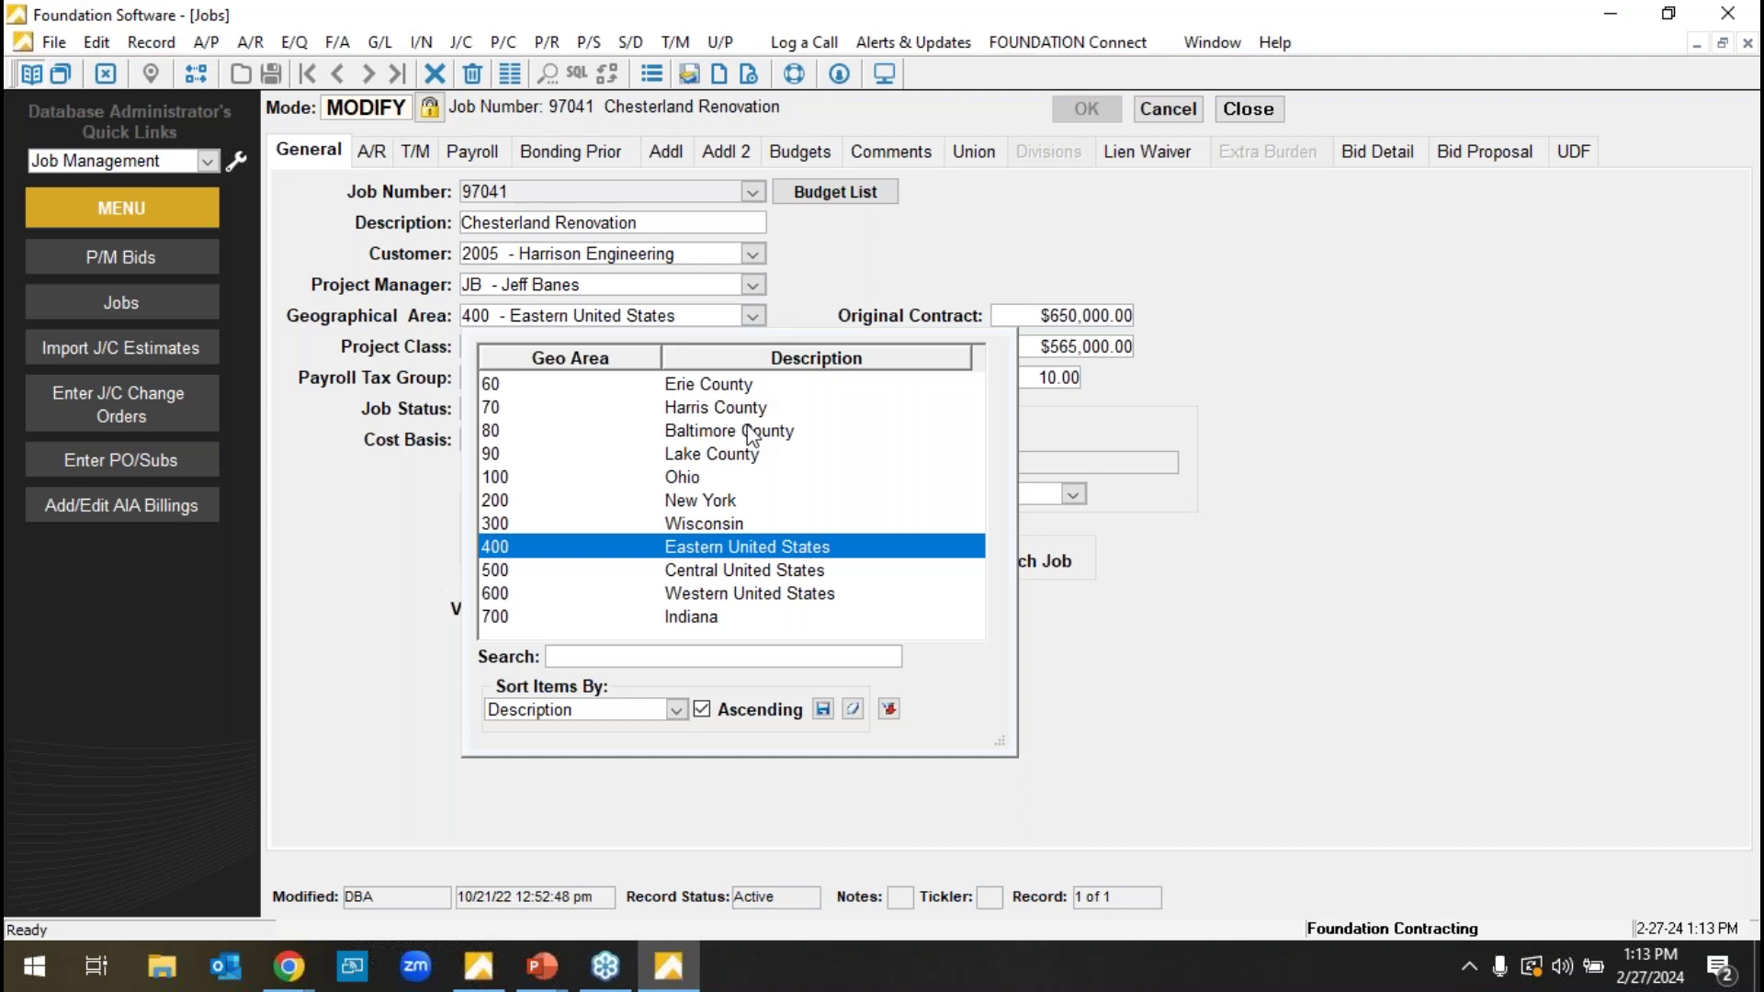
{"action": "left_click", "coordinate": [836, 285]}
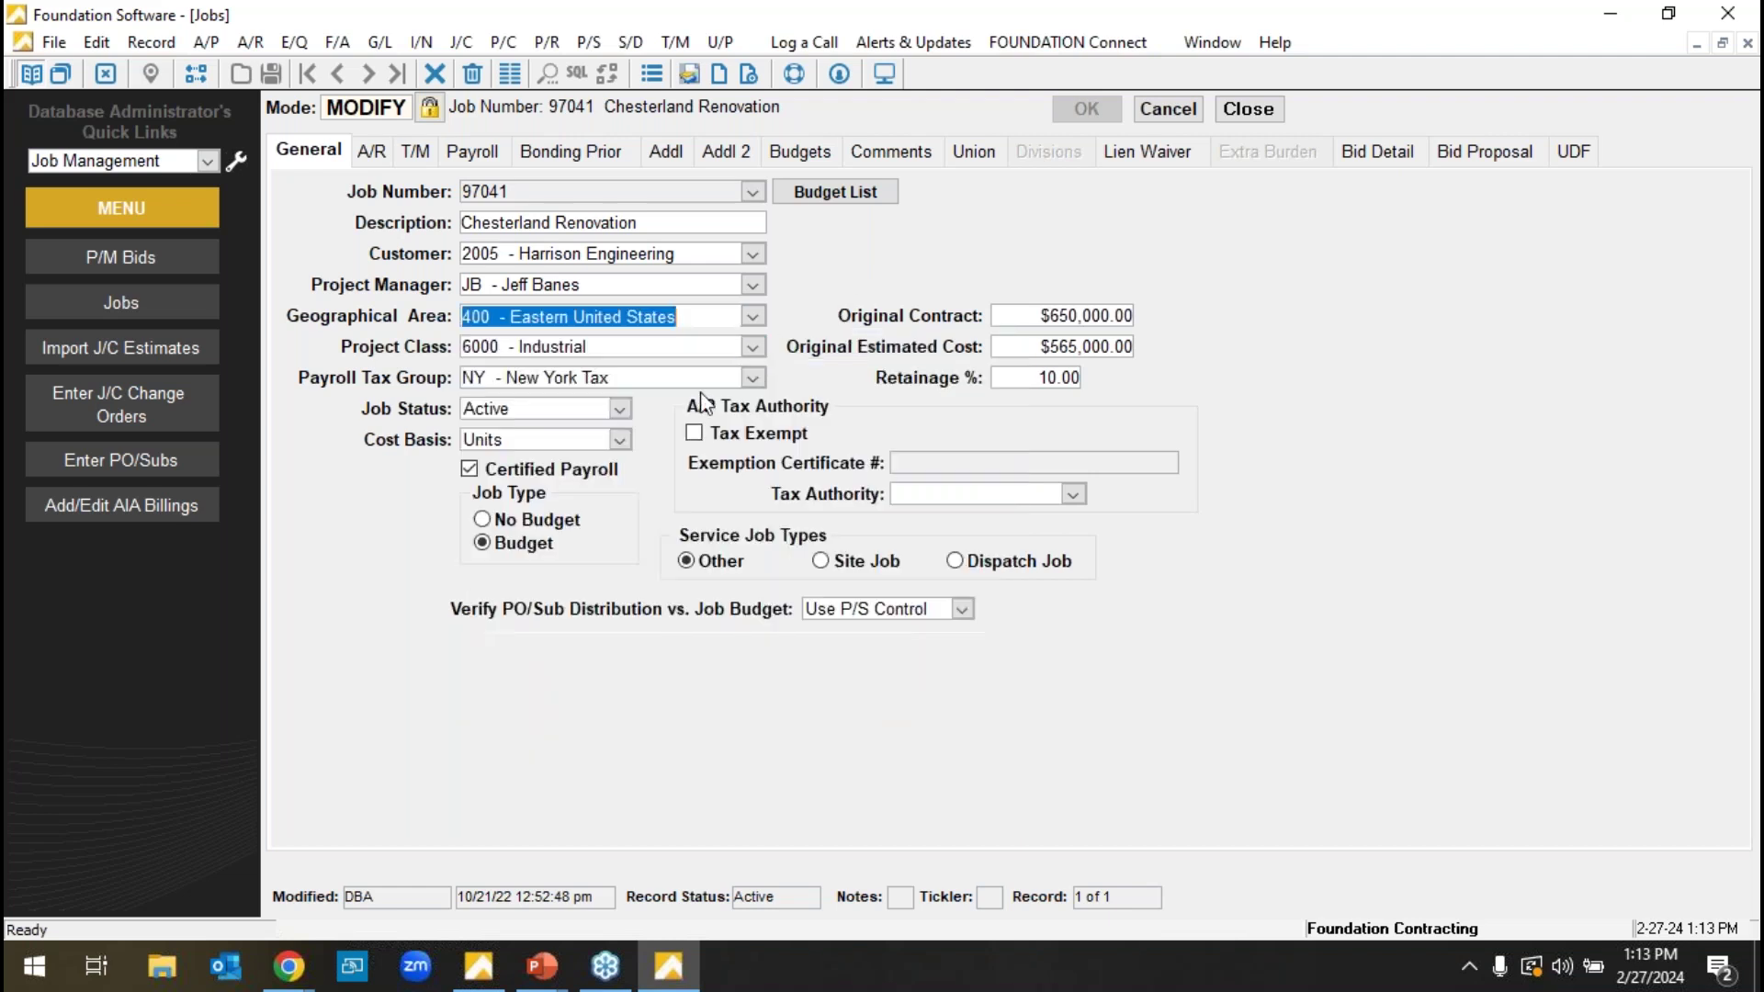
- Set the job's project class to 3000 - Government and review its geographical area, customer and description
{"action": "left_click", "coordinate": [753, 348]}
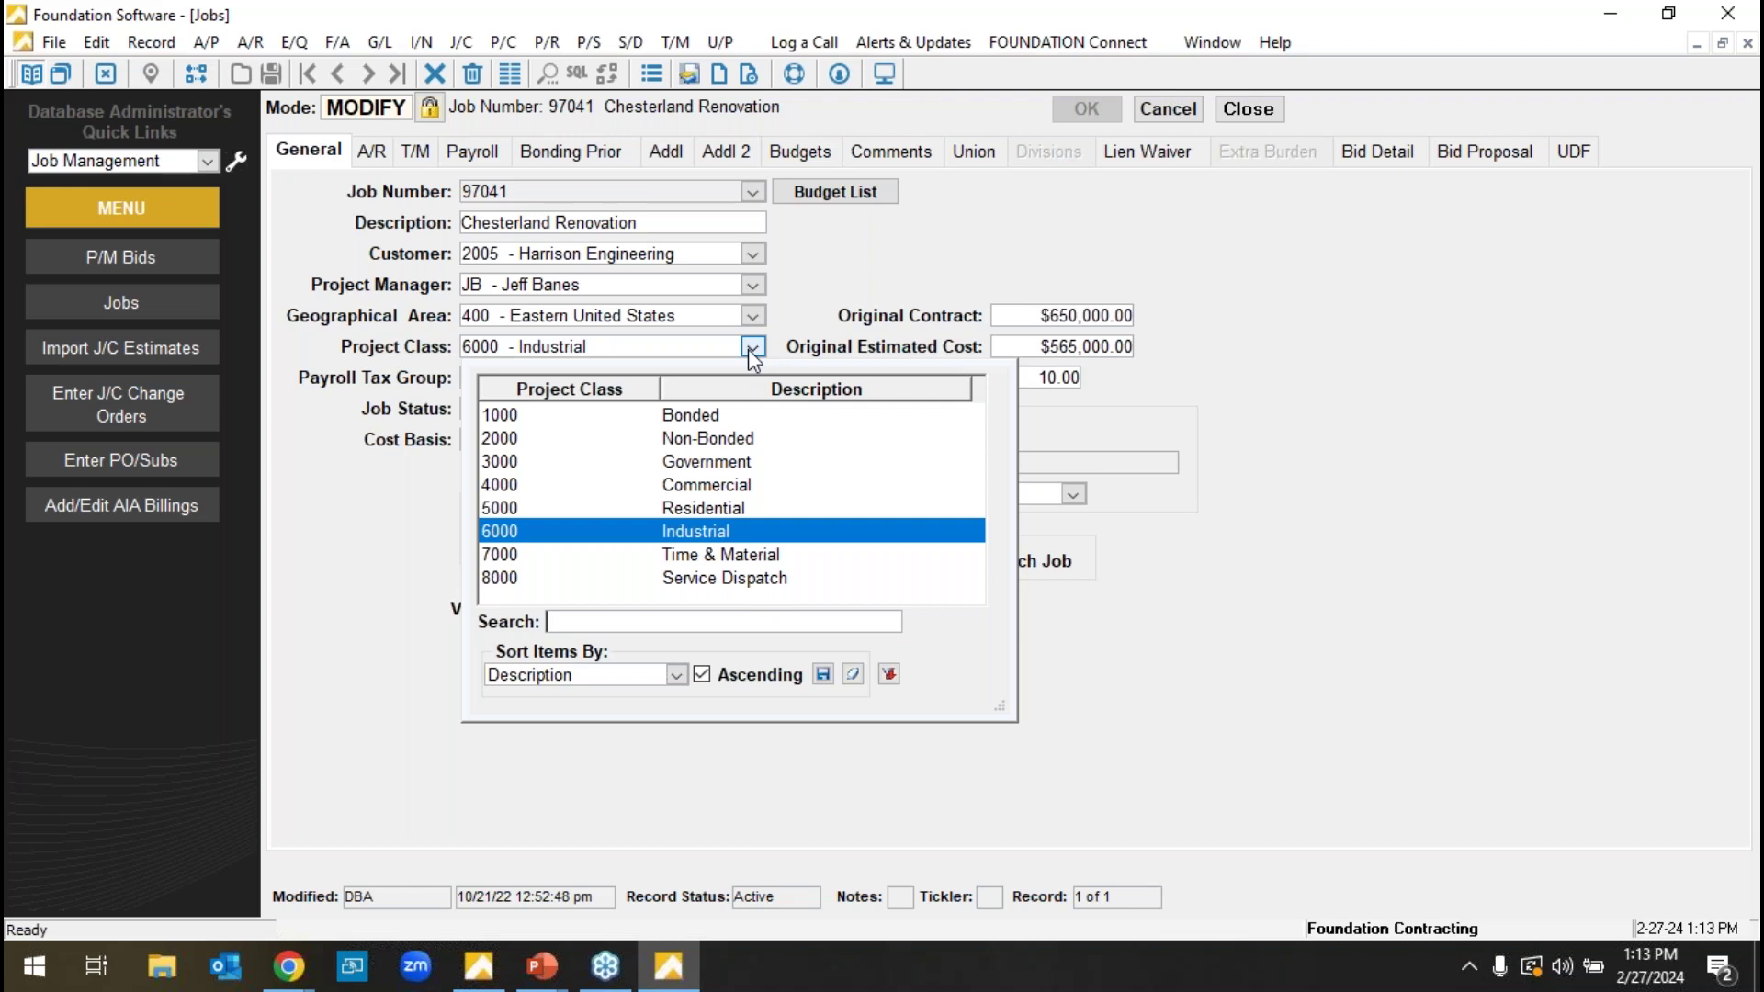
{"action": "left_click", "coordinate": [715, 464]}
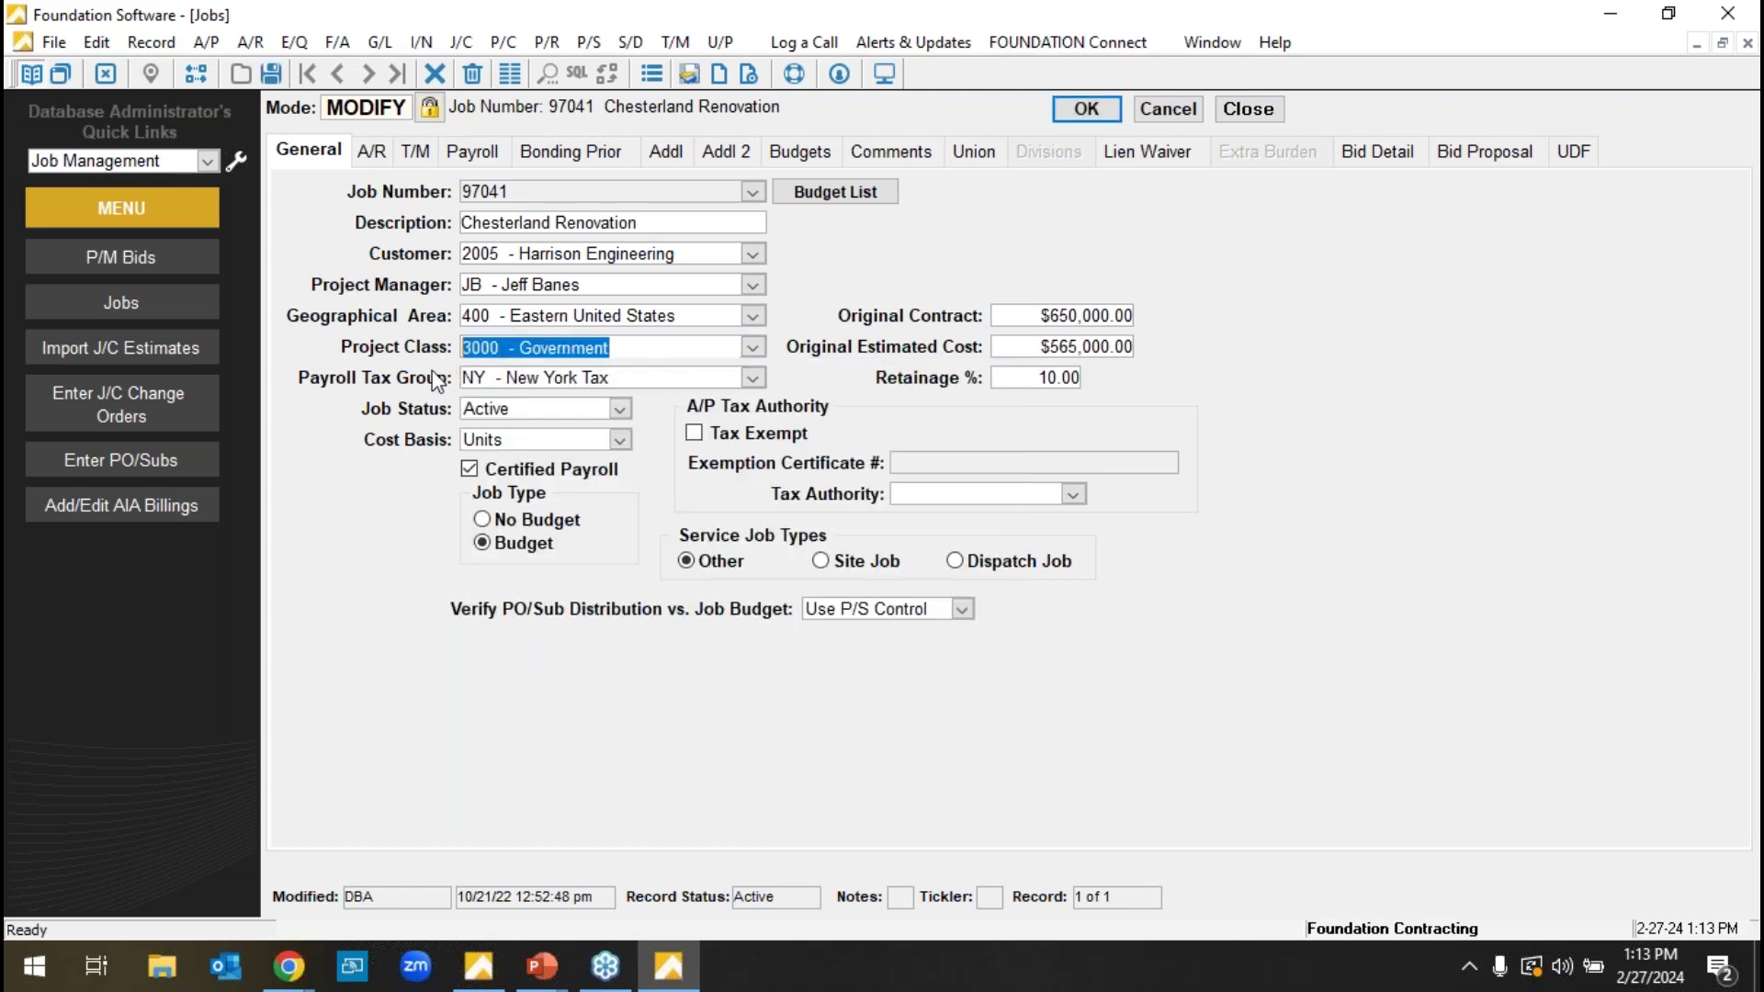
{"action": "left_click", "coordinate": [514, 315]}
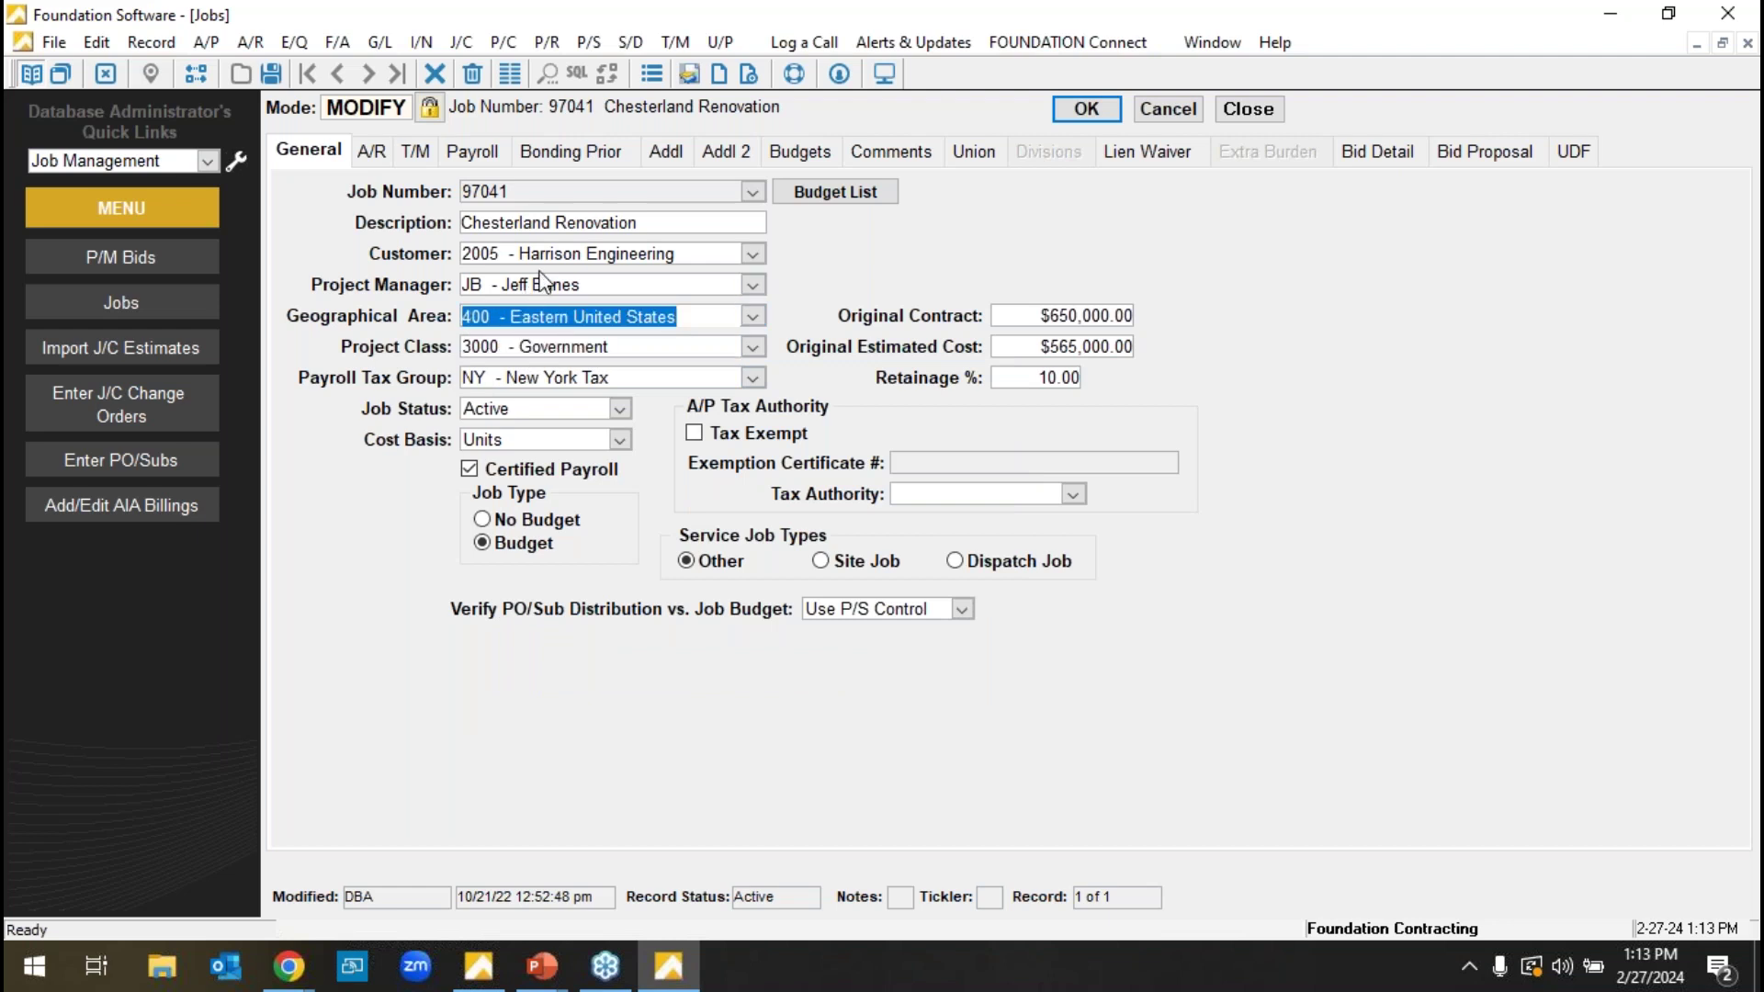
{"action": "left_click", "coordinate": [551, 255]}
{"action": "left_click", "coordinate": [547, 223]}
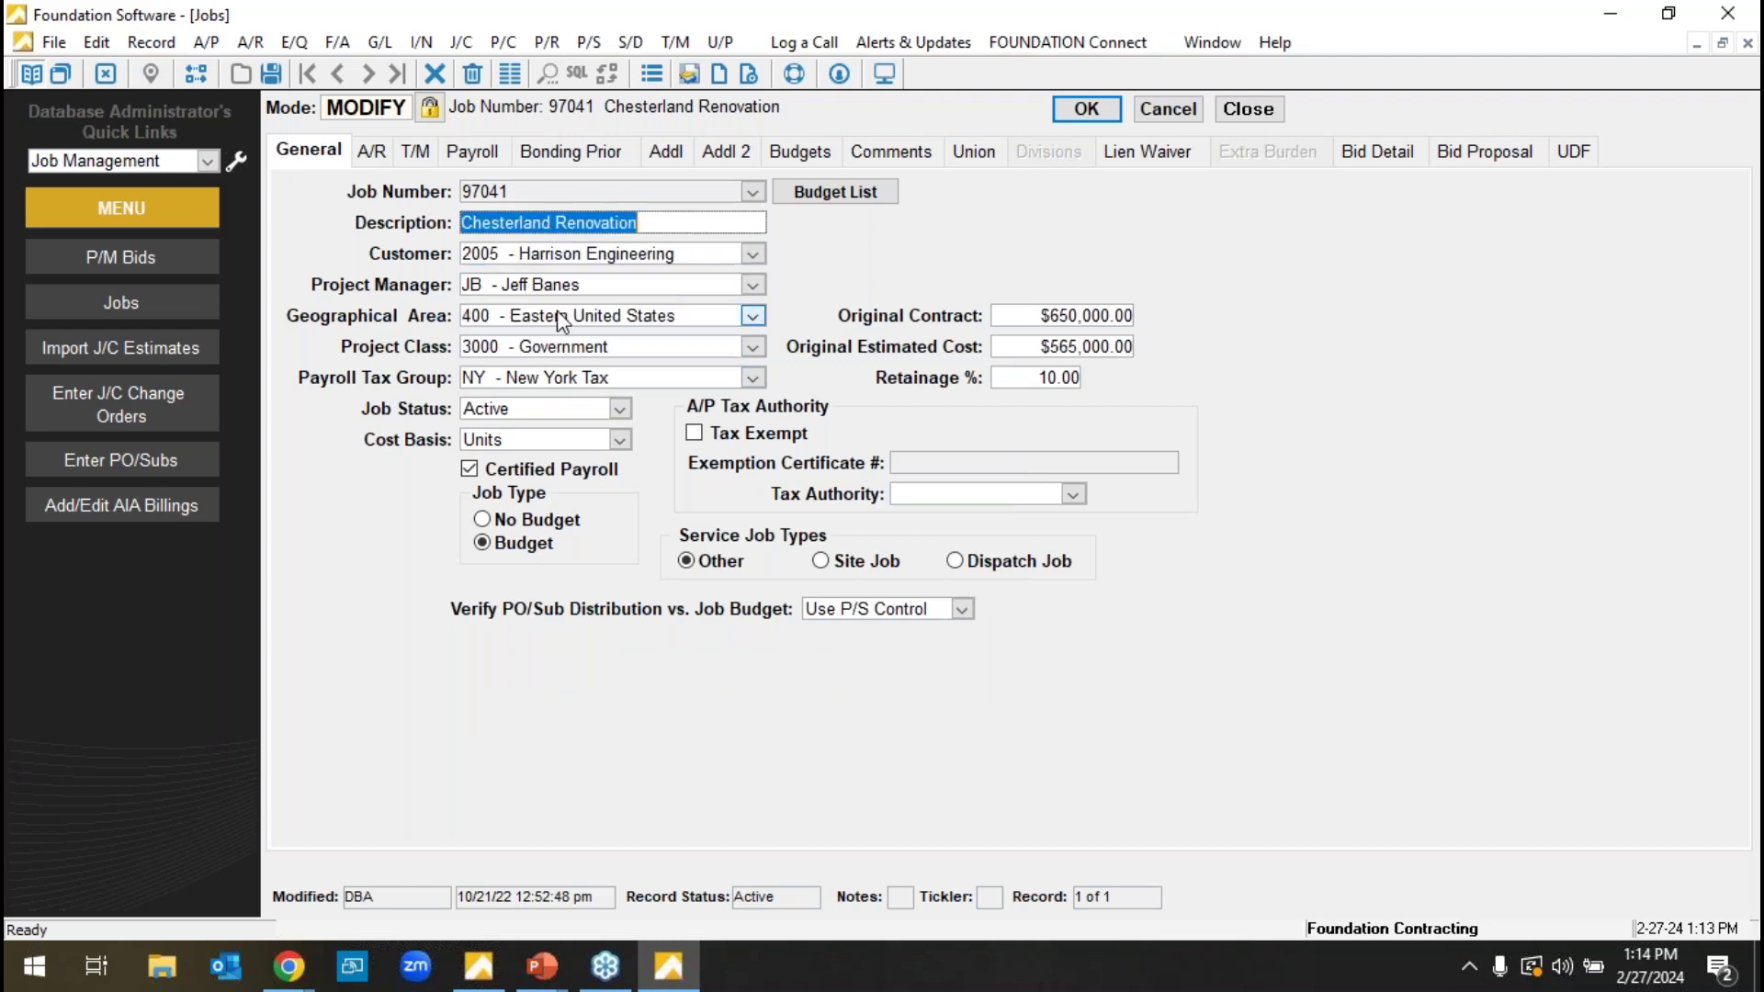
- Review the job's payroll tax group, certified payroll setting, original contract, original estimated cost and retainage percentage
{"action": "left_click", "coordinate": [649, 378]}
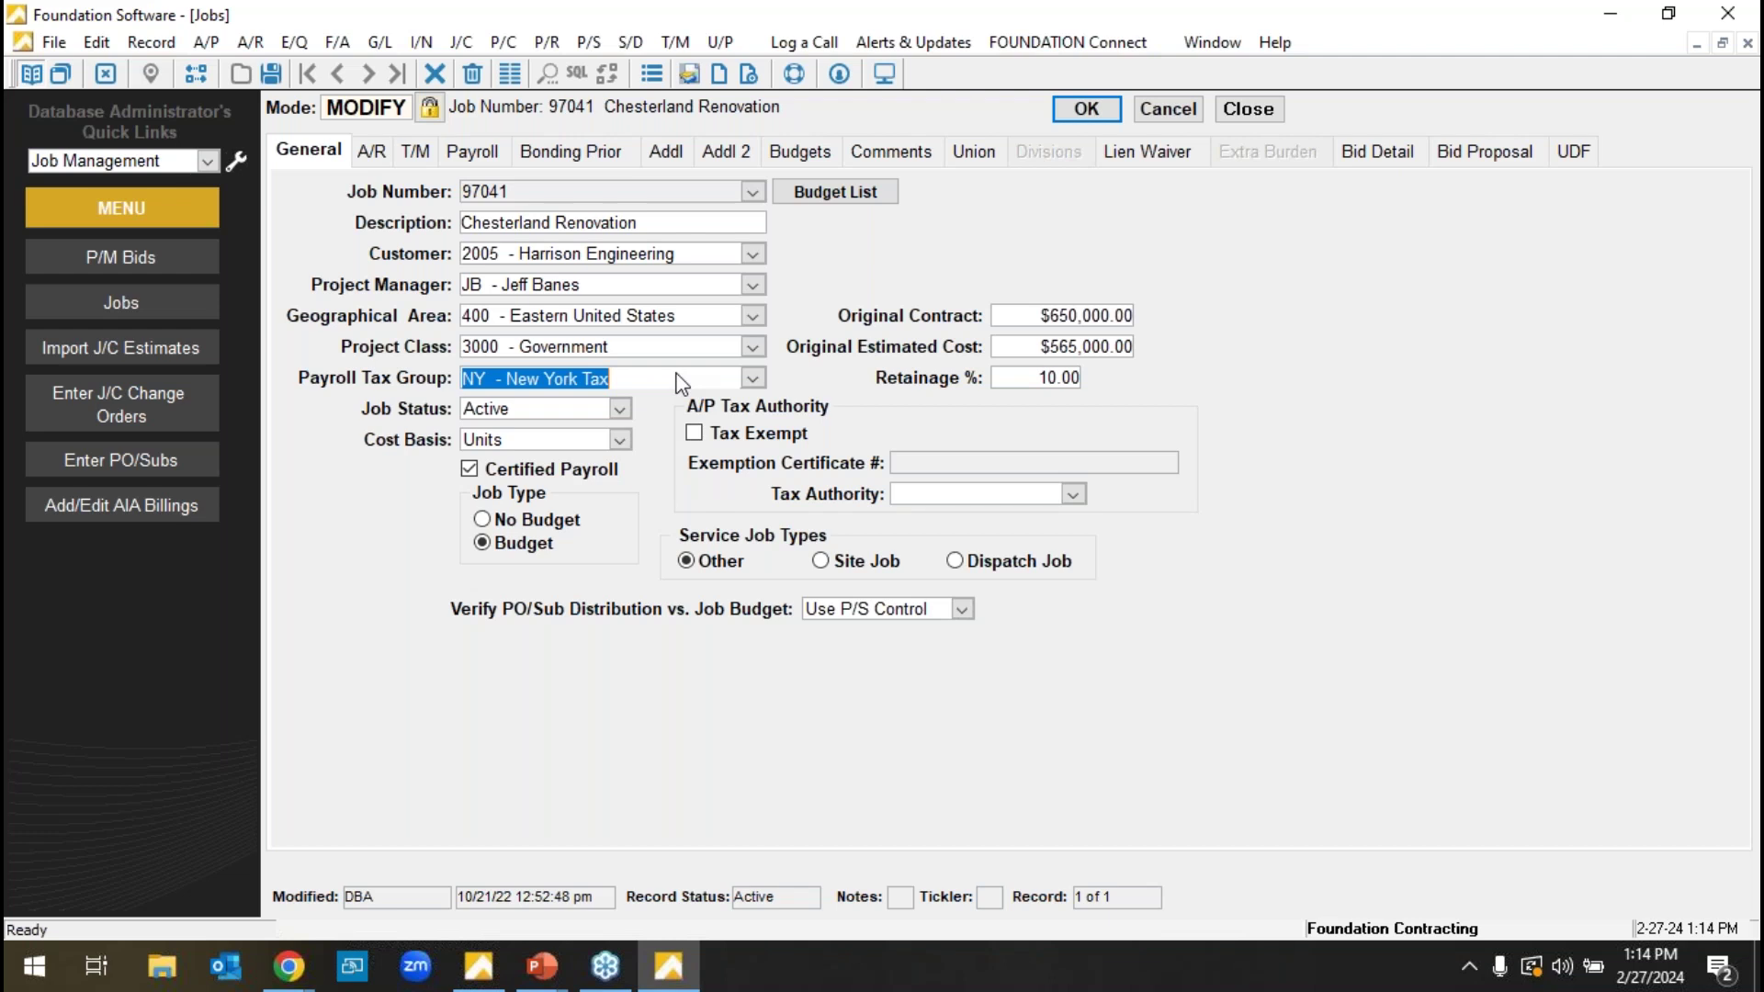
{"action": "left_click", "coordinate": [605, 474]}
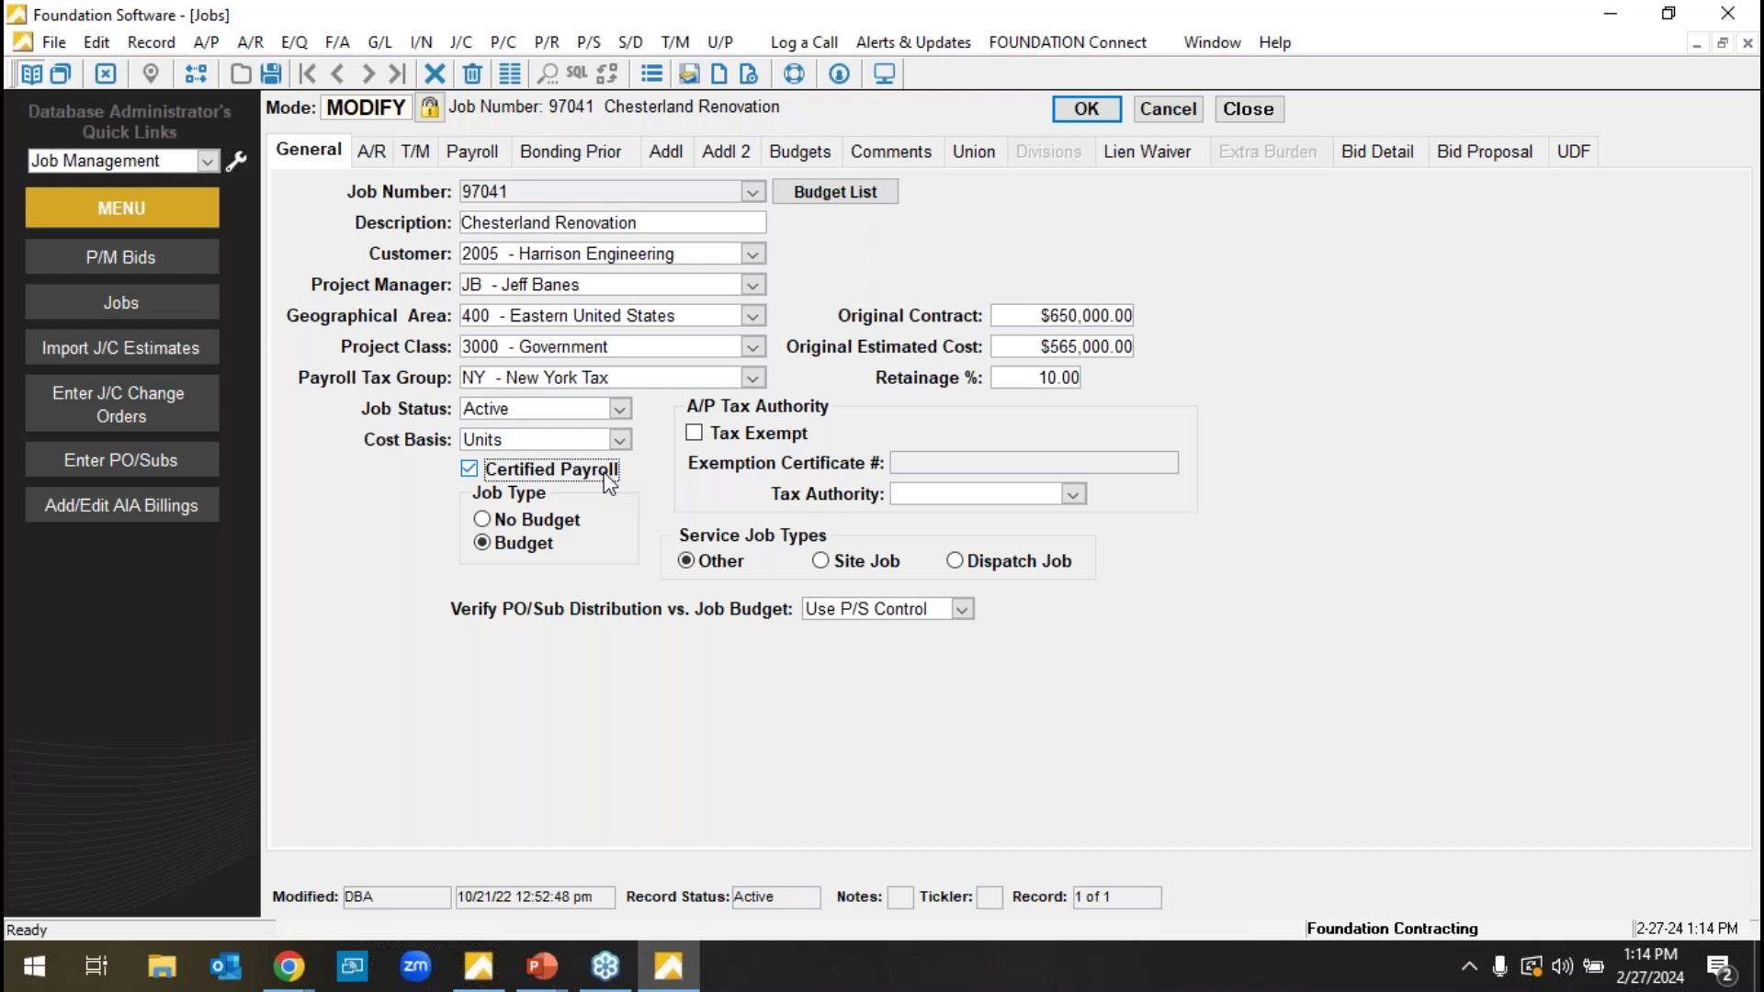
{"action": "left_click", "coordinate": [636, 376]}
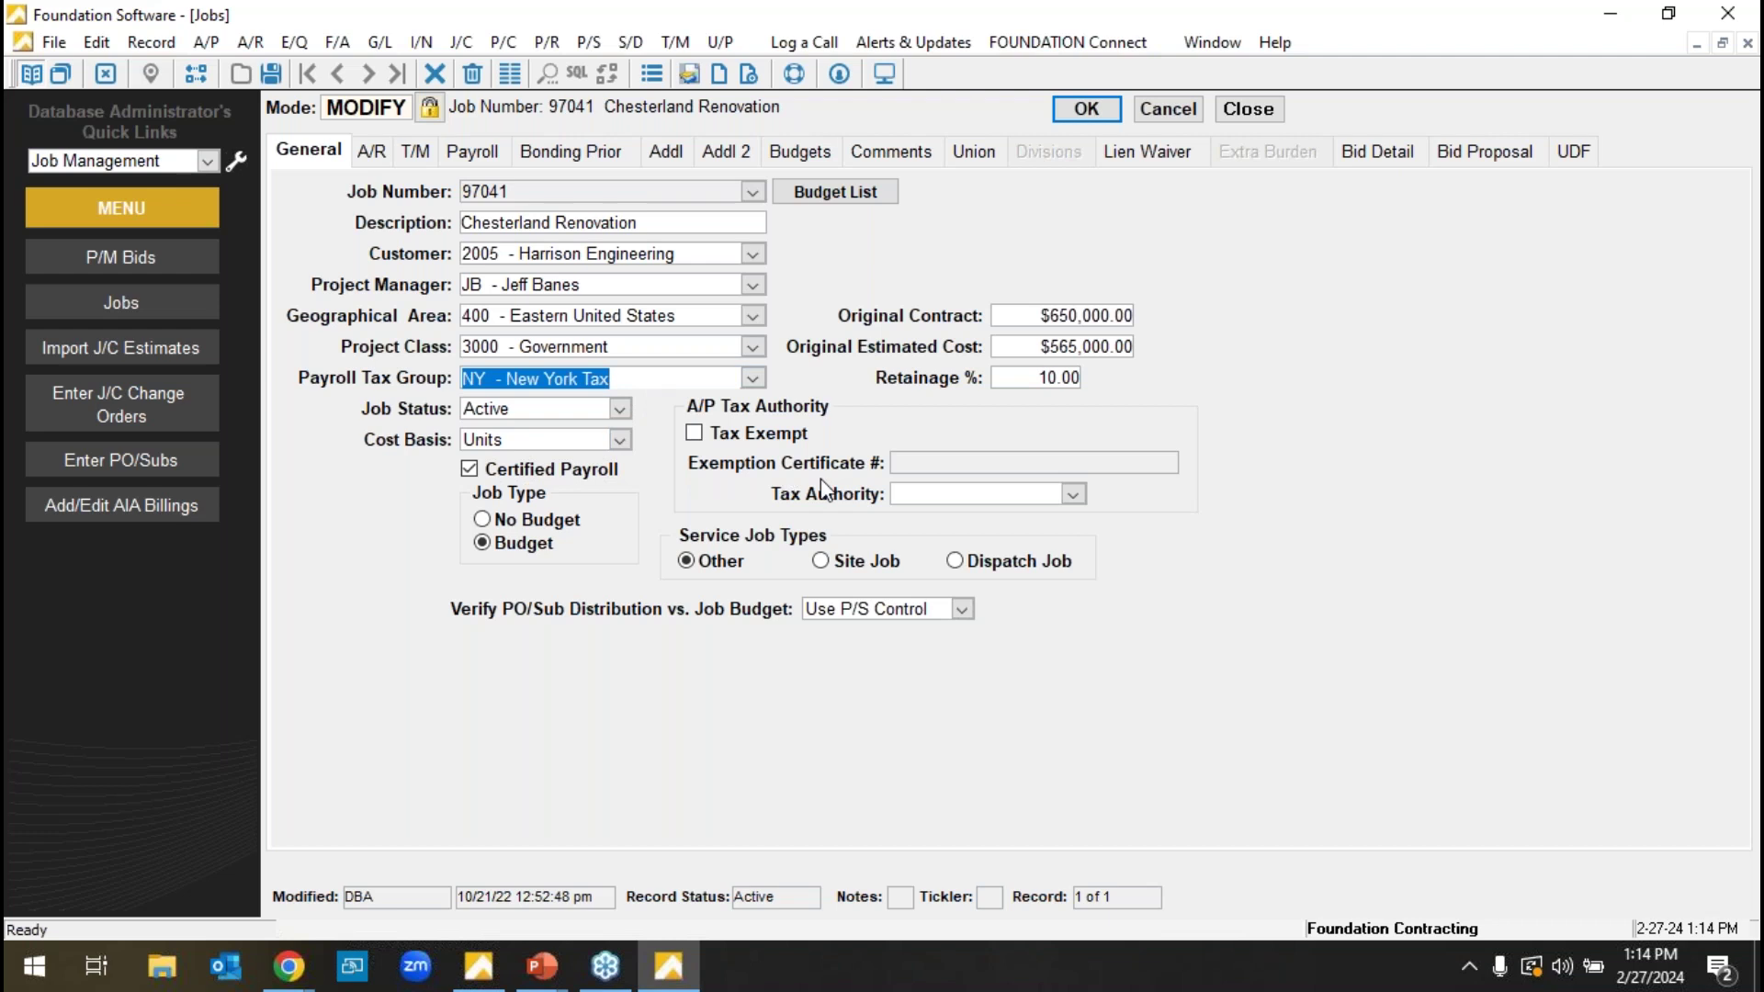
{"action": "left_click", "coordinate": [1049, 320]}
{"action": "left_click", "coordinate": [1075, 354]}
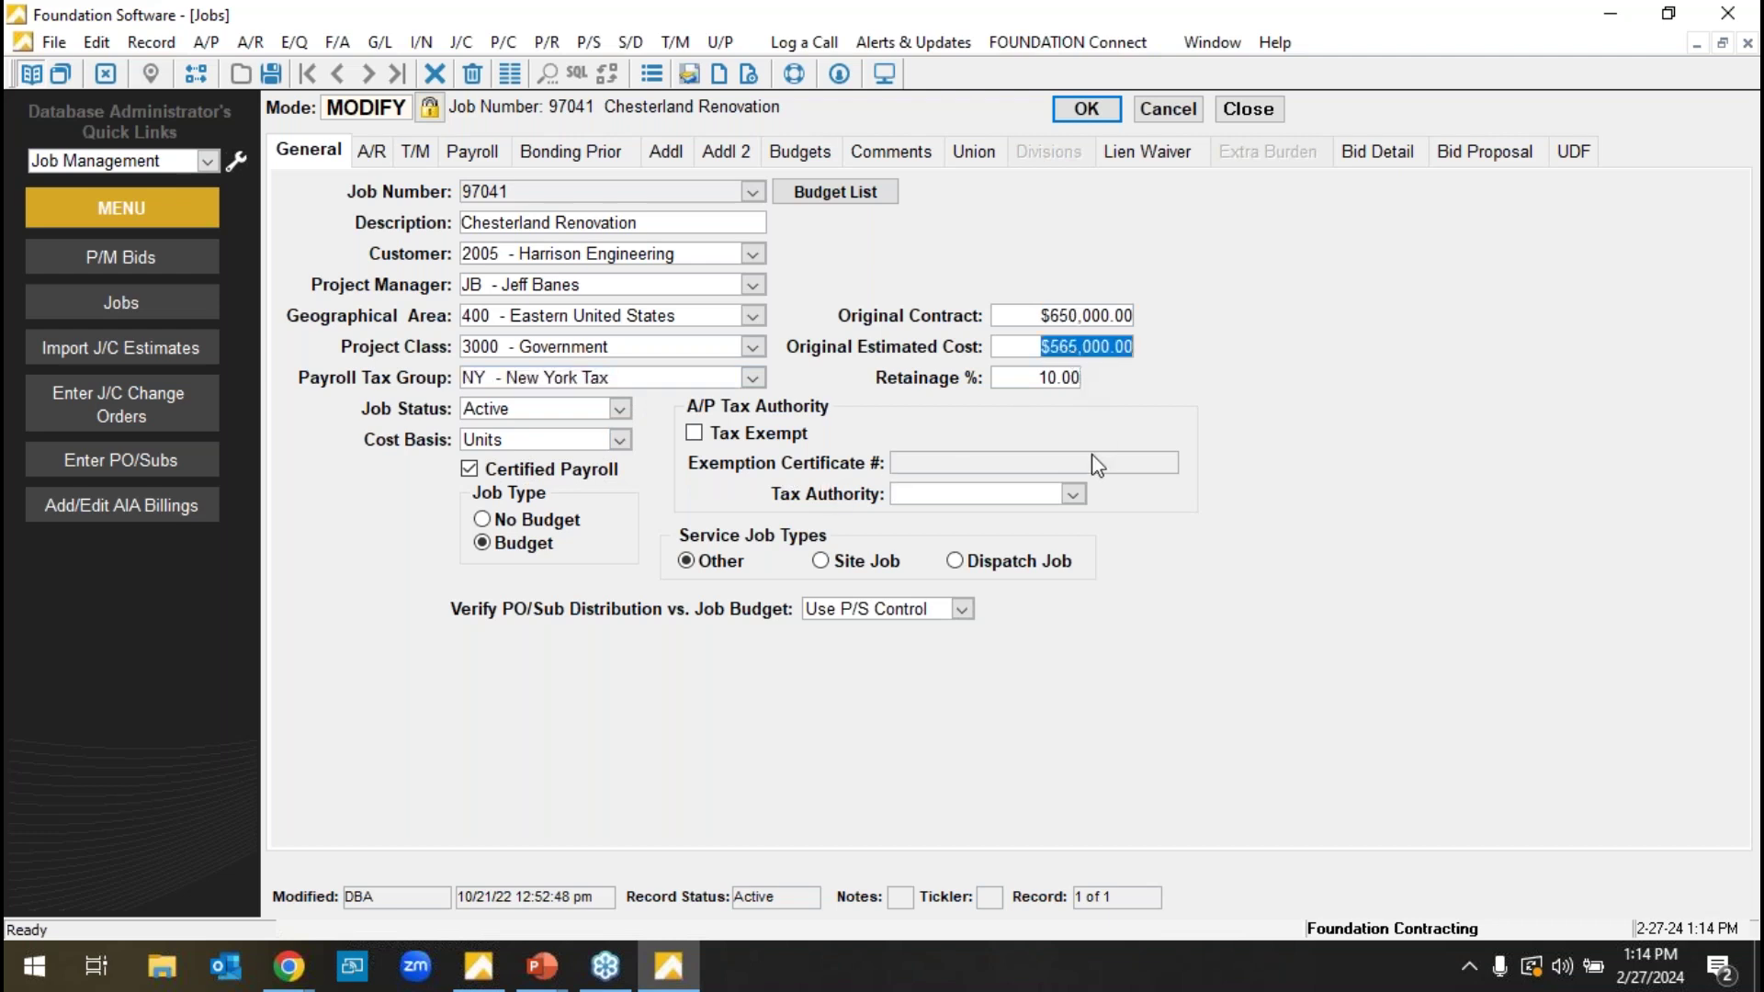
{"action": "left_click", "coordinate": [1045, 386]}
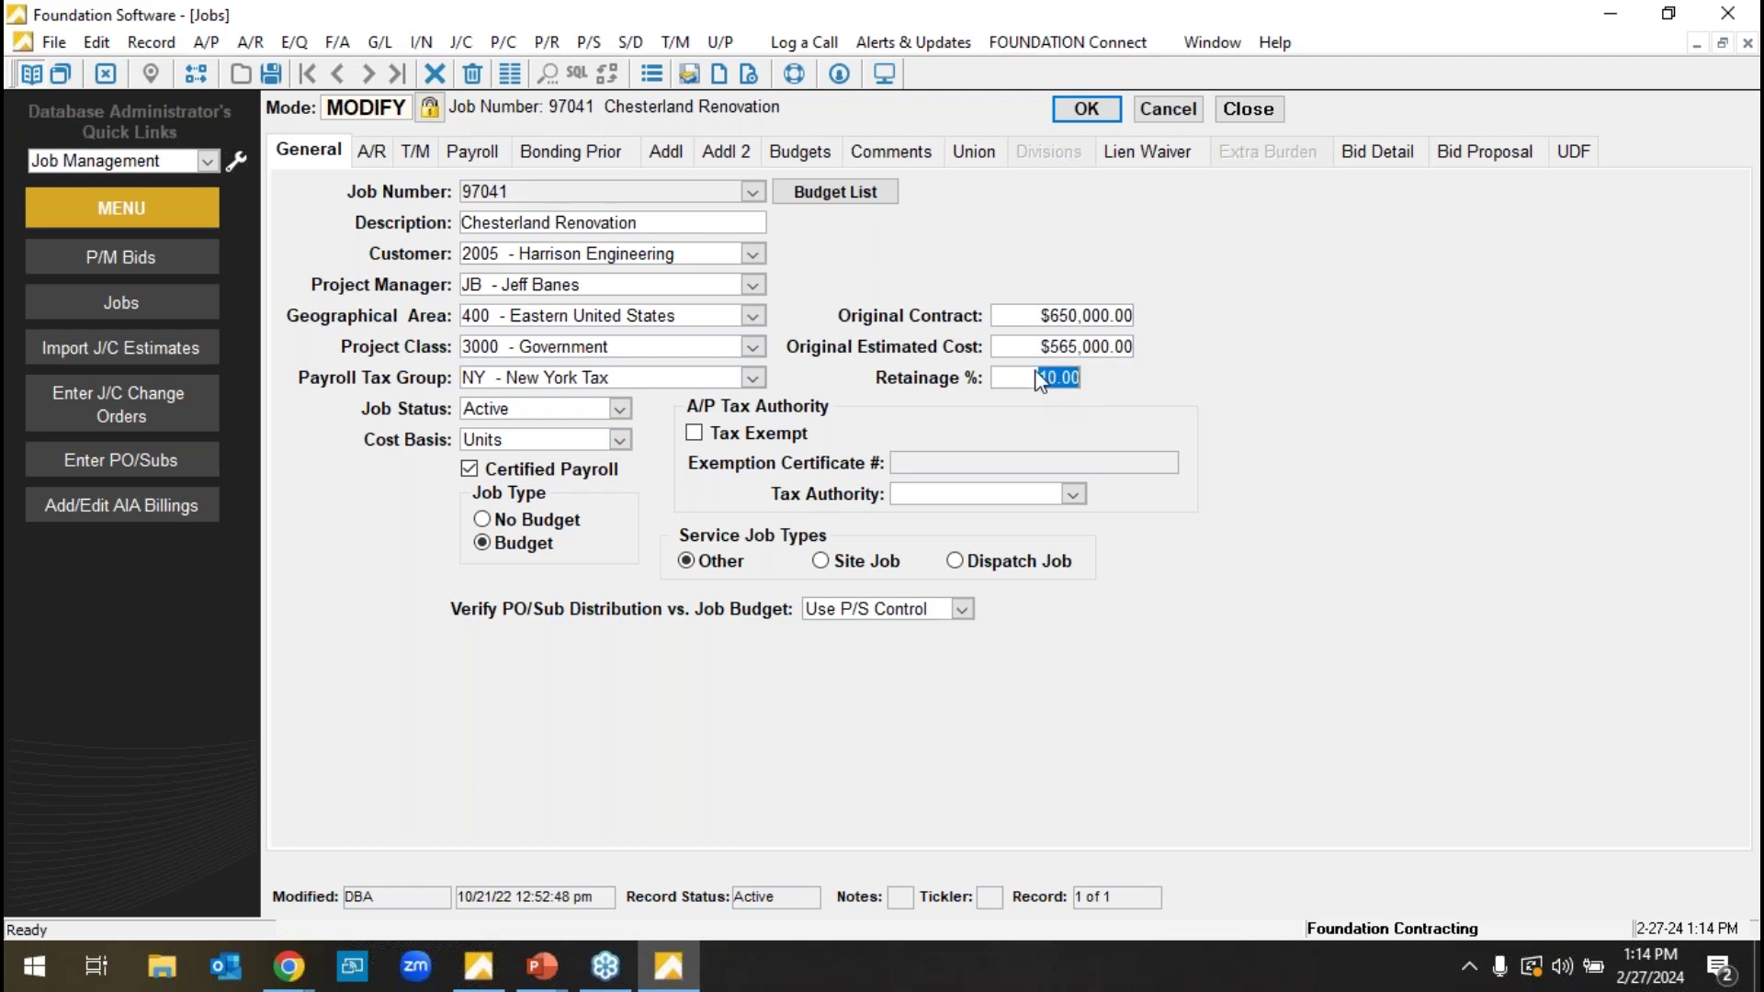
- View the job's budgets and examine its available and assigned cost codes, leaving the selection without changes
{"action": "left_click", "coordinate": [811, 158]}
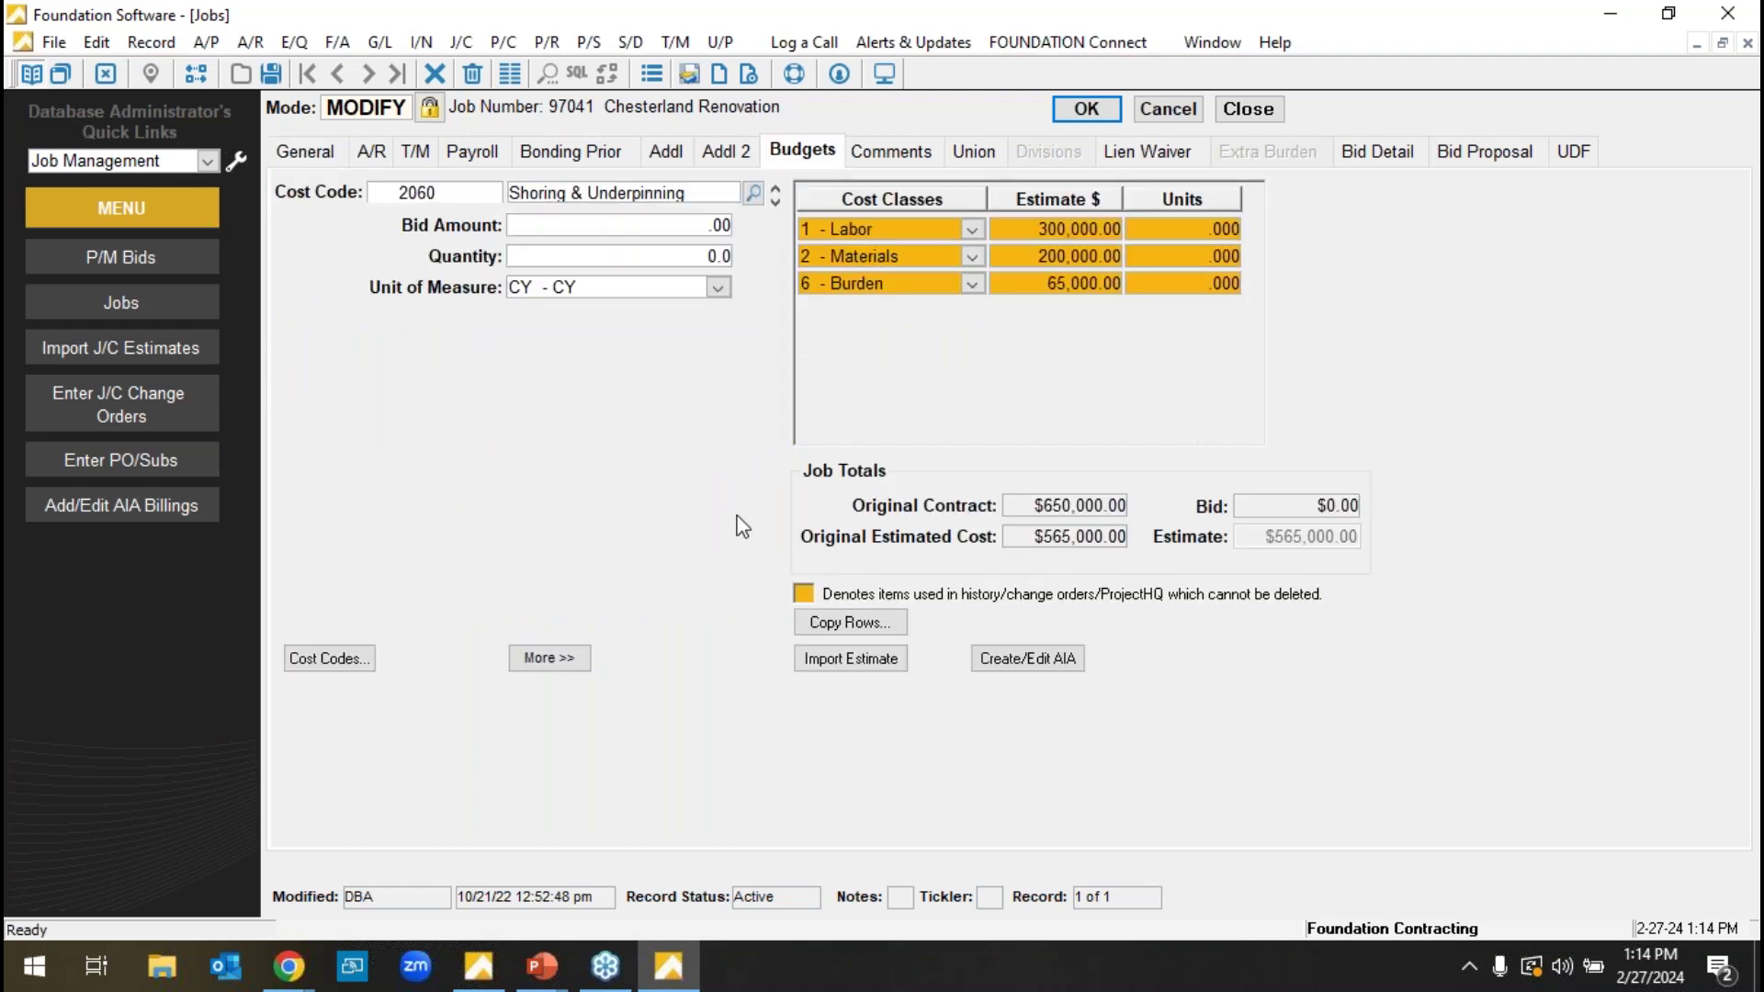
{"action": "left_click", "coordinate": [350, 658]}
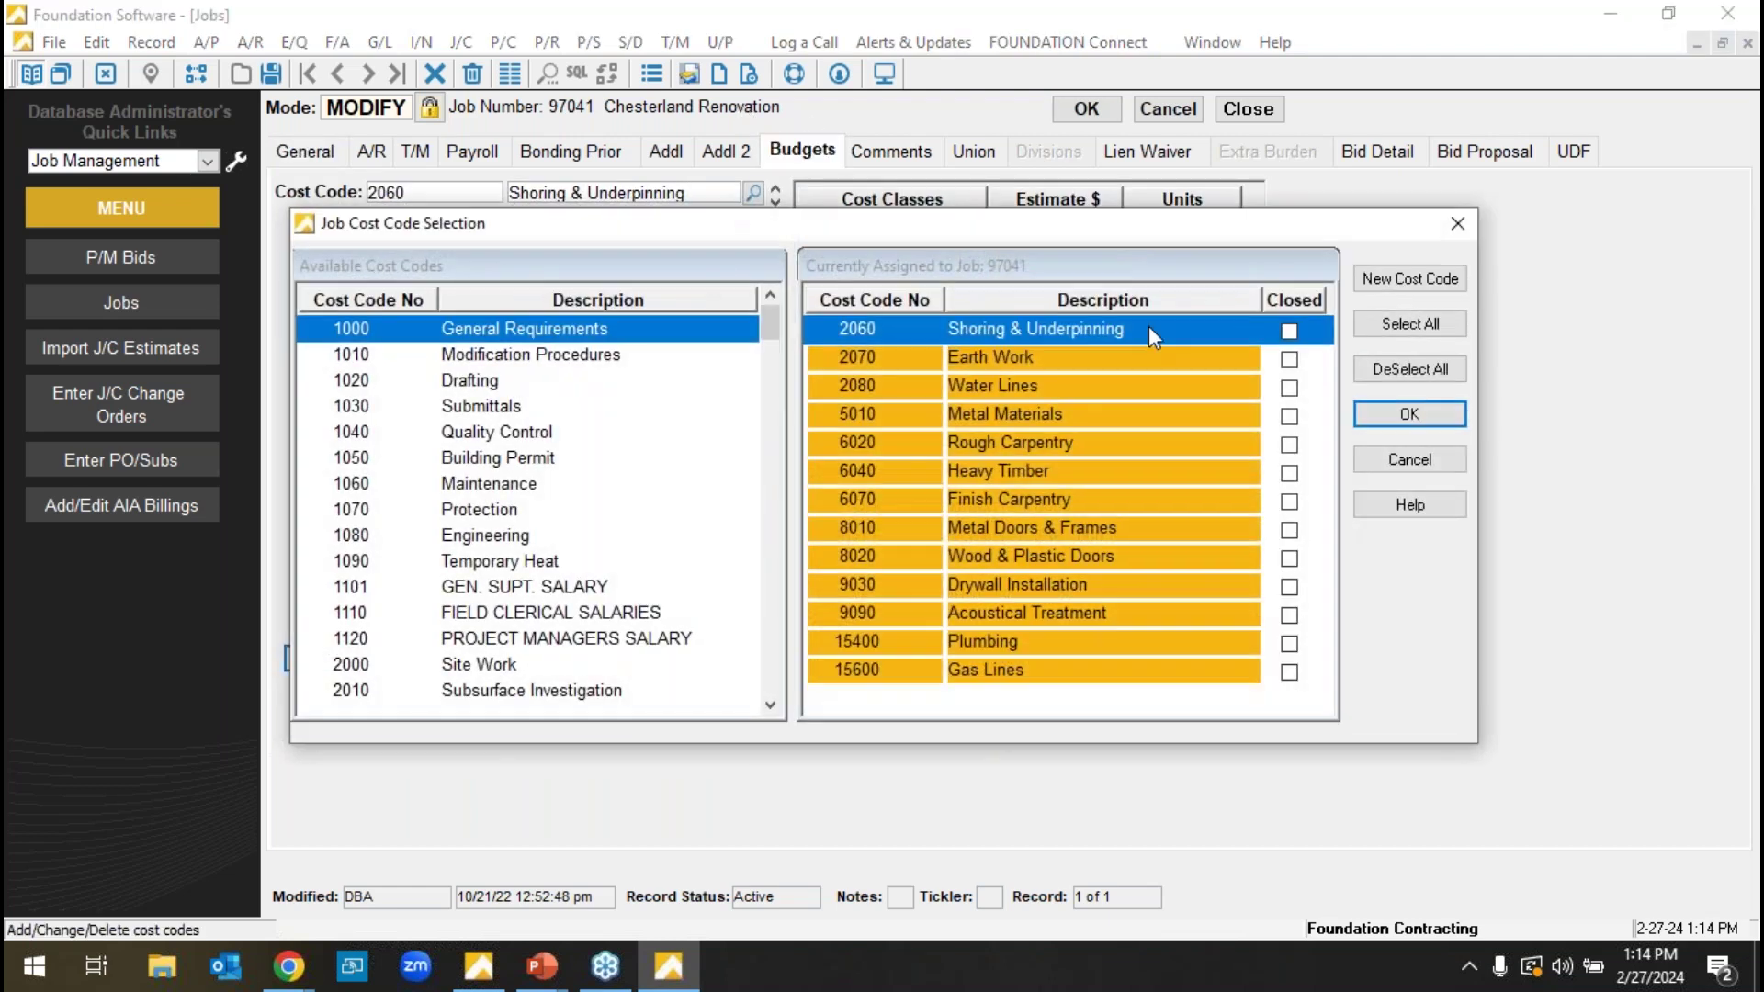
{"action": "left_click_drag", "start_coordinate": [766, 317], "coordinate": [781, 447]}
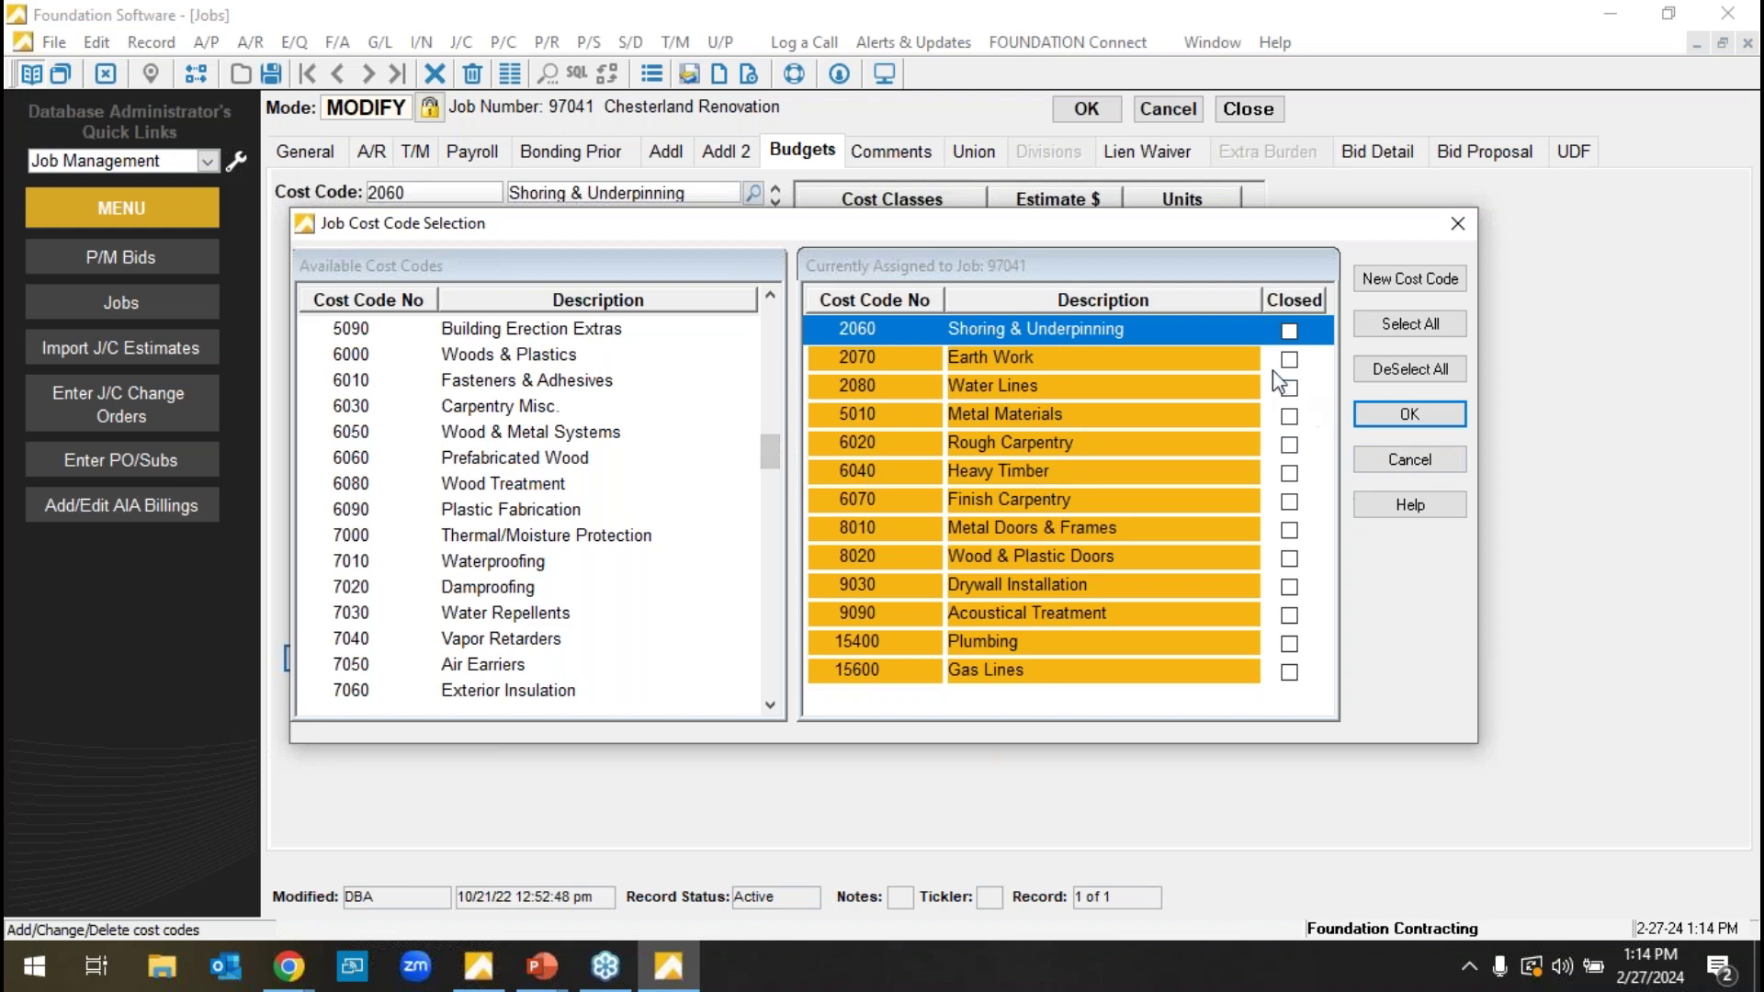
{"action": "left_click", "coordinate": [1423, 450]}
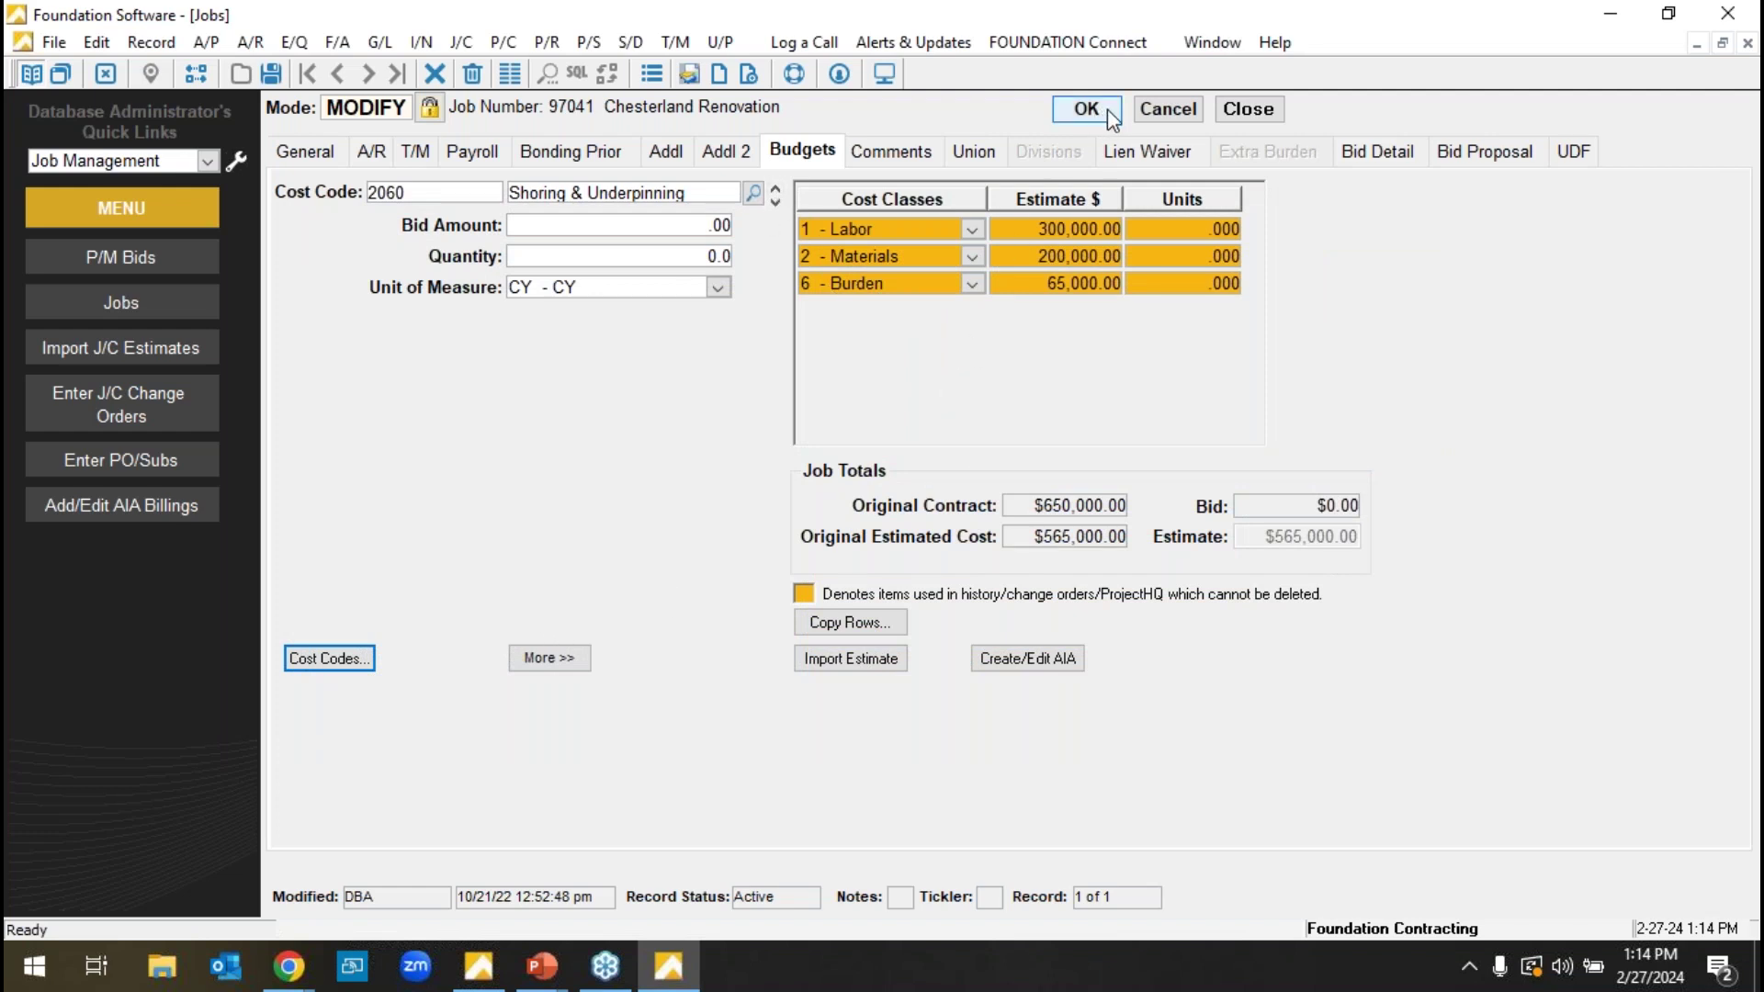
- Discard the pending job changes, close the Jobs record window and return to the main menu
{"action": "left_click", "coordinate": [1172, 107]}
{"action": "left_click", "coordinate": [1247, 108]}
{"action": "left_click", "coordinate": [366, 137]}
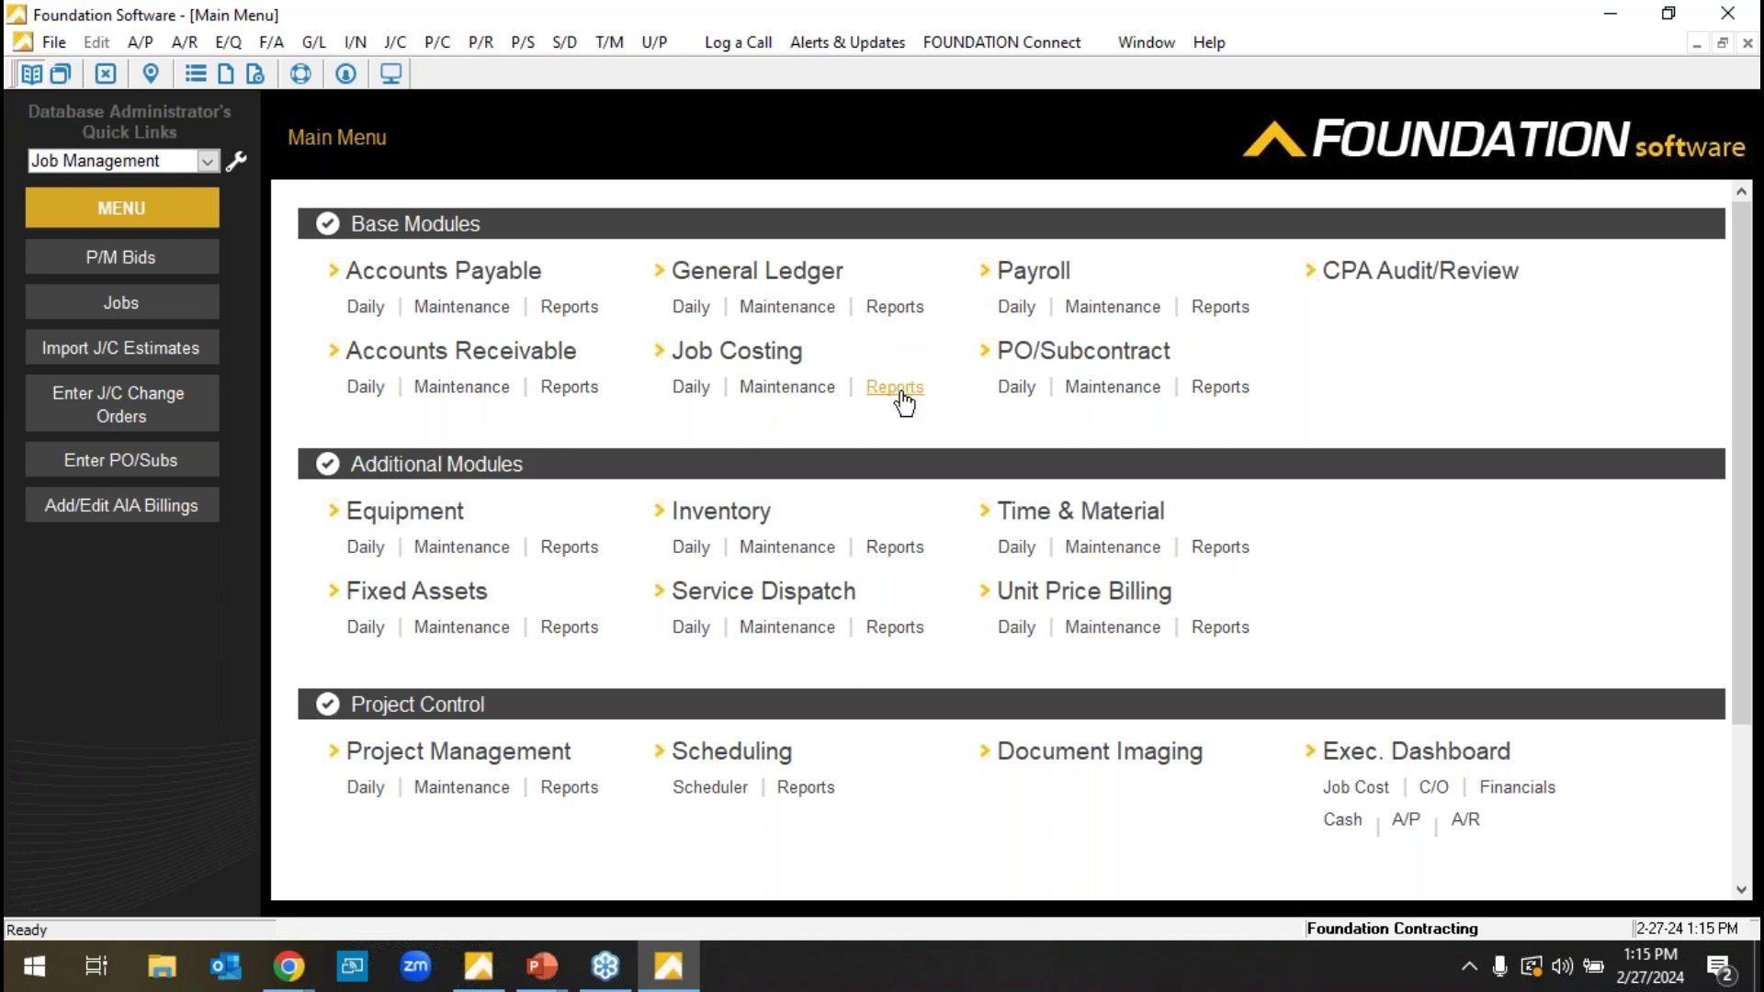
- Open the Certified Payroll Print report from the payroll reports and look through its agency formats
{"action": "left_click", "coordinate": [1222, 308]}
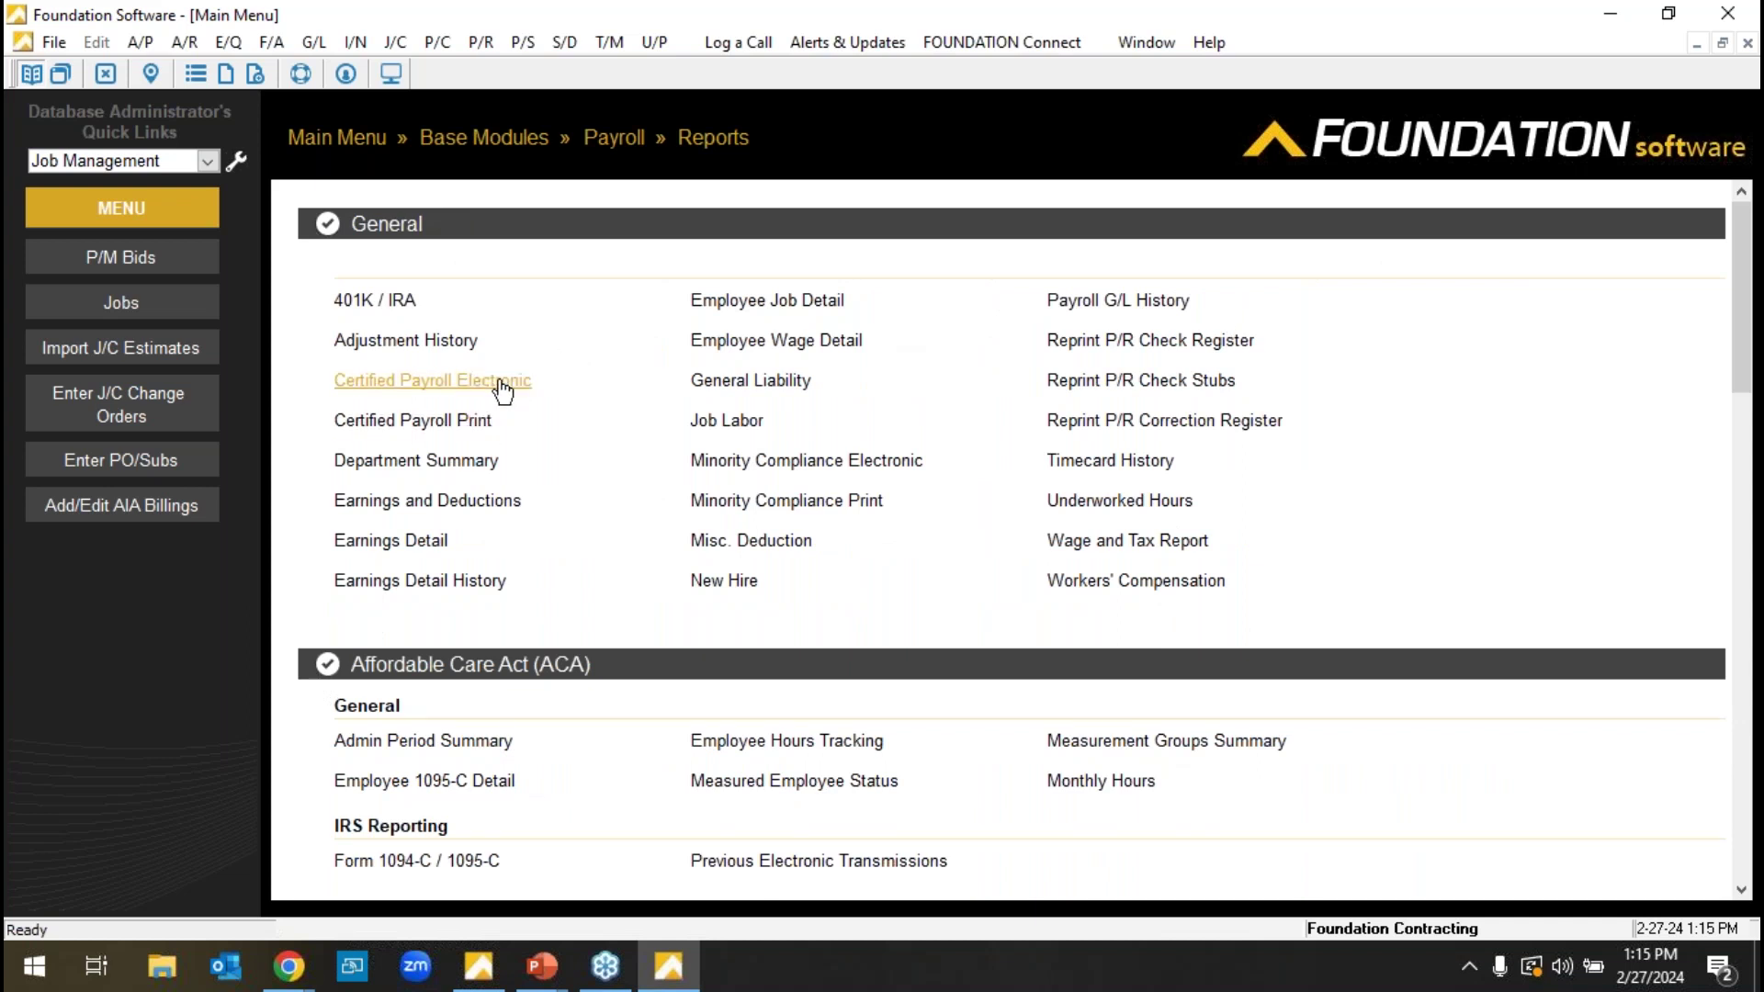
{"action": "left_click", "coordinate": [475, 421]}
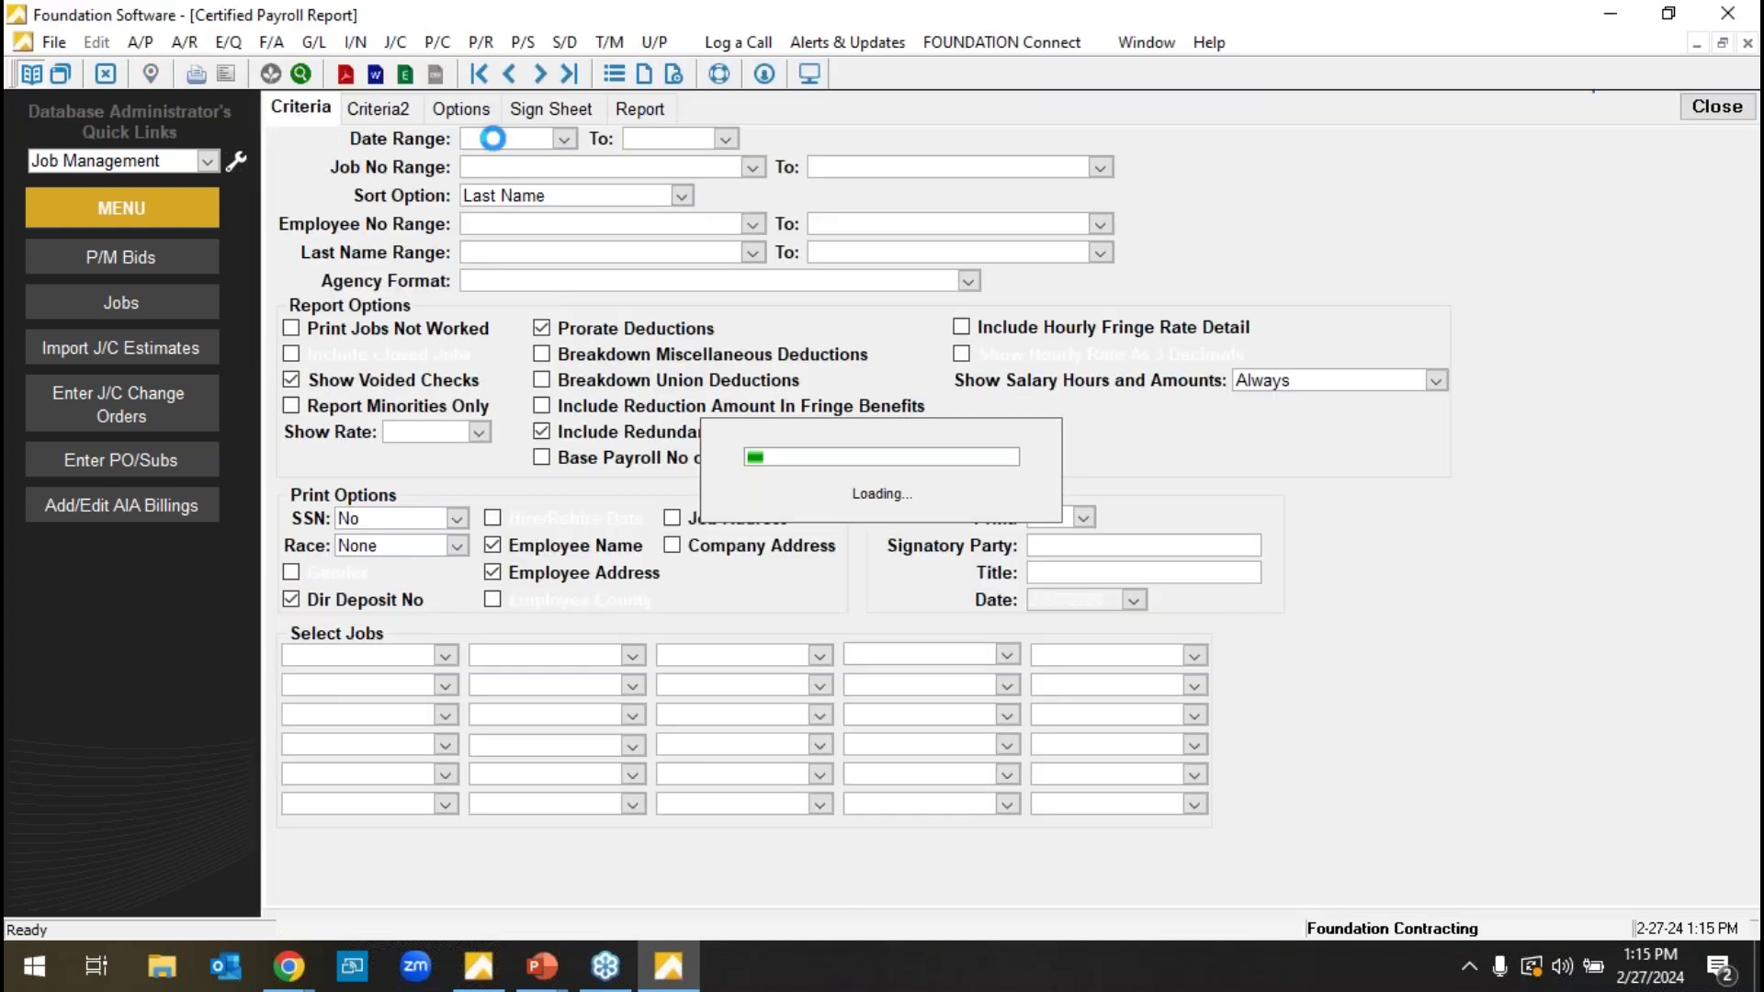
{"action": "left_click", "coordinate": [968, 280]}
{"action": "scroll", "coordinate": [983, 367], "scroll_direction": "down", "scroll_amount": 10}
{"action": "scroll", "coordinate": [987, 422], "scroll_direction": "down", "scroll_amount": 10}
{"action": "scroll", "coordinate": [989, 452], "scroll_direction": "up", "scroll_amount": 1}
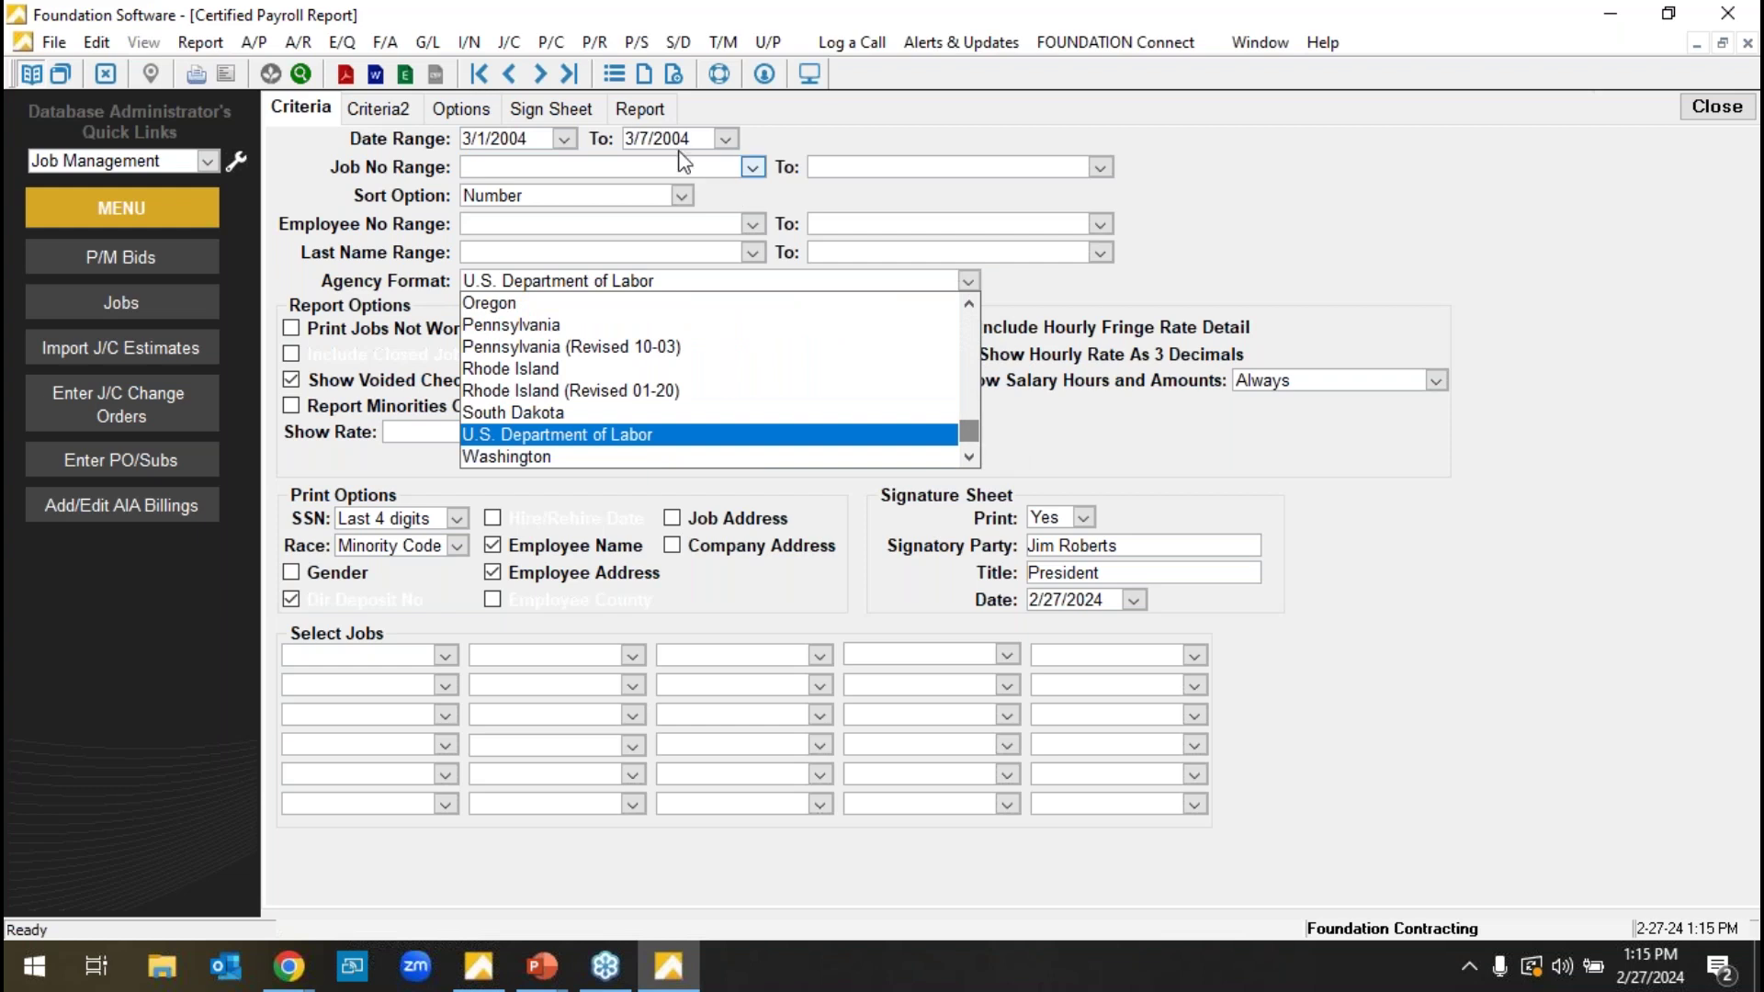
- Preview the certified payroll report in the U.S. Department of Labor format and close it
{"action": "left_click", "coordinate": [639, 108]}
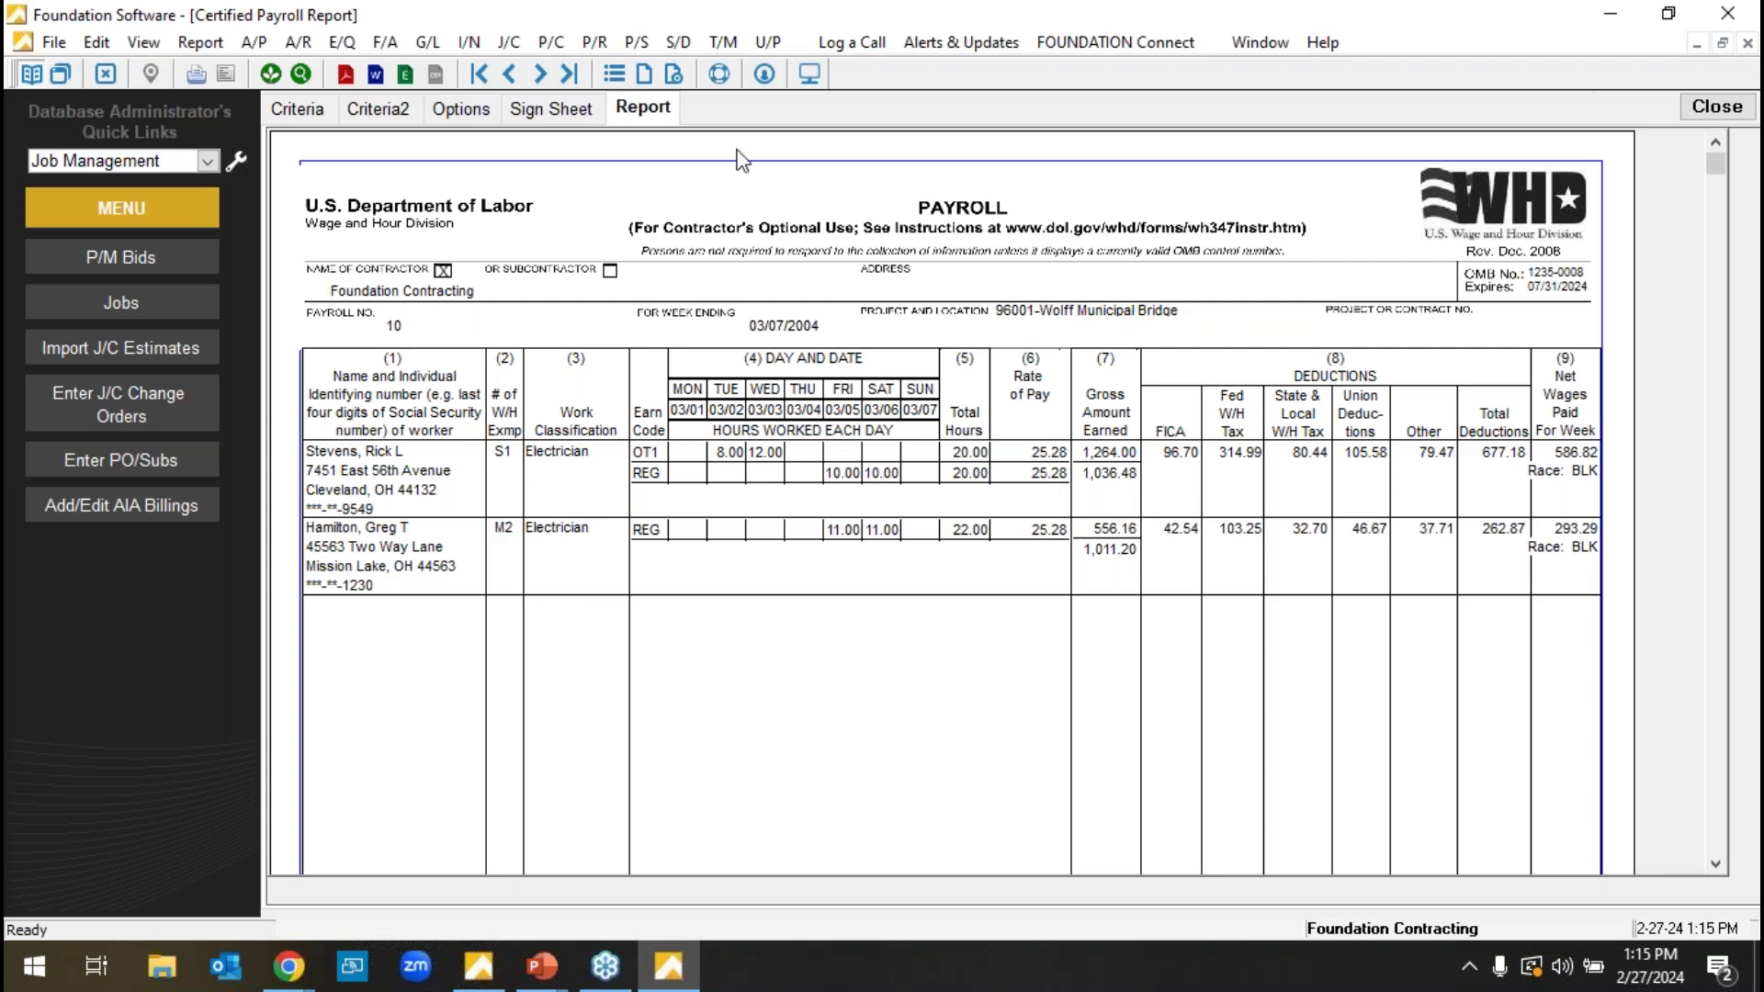
{"action": "left_click", "coordinate": [1695, 119]}
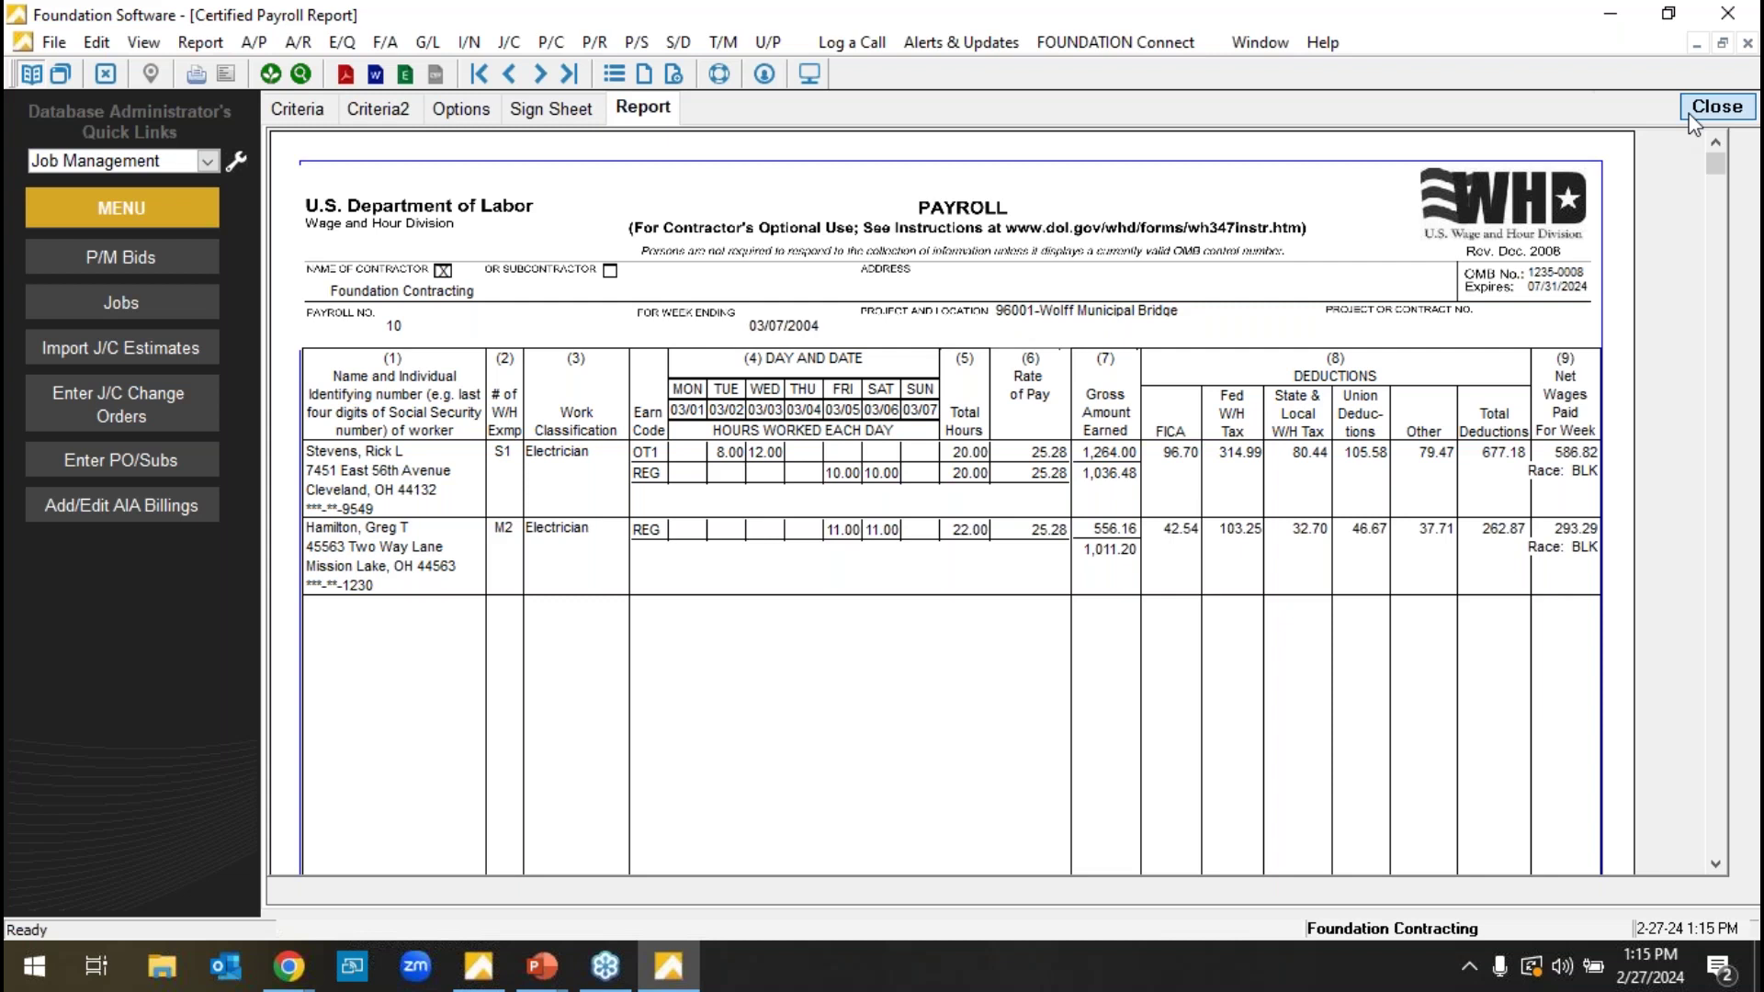
{"action": "left_click", "coordinate": [1695, 119]}
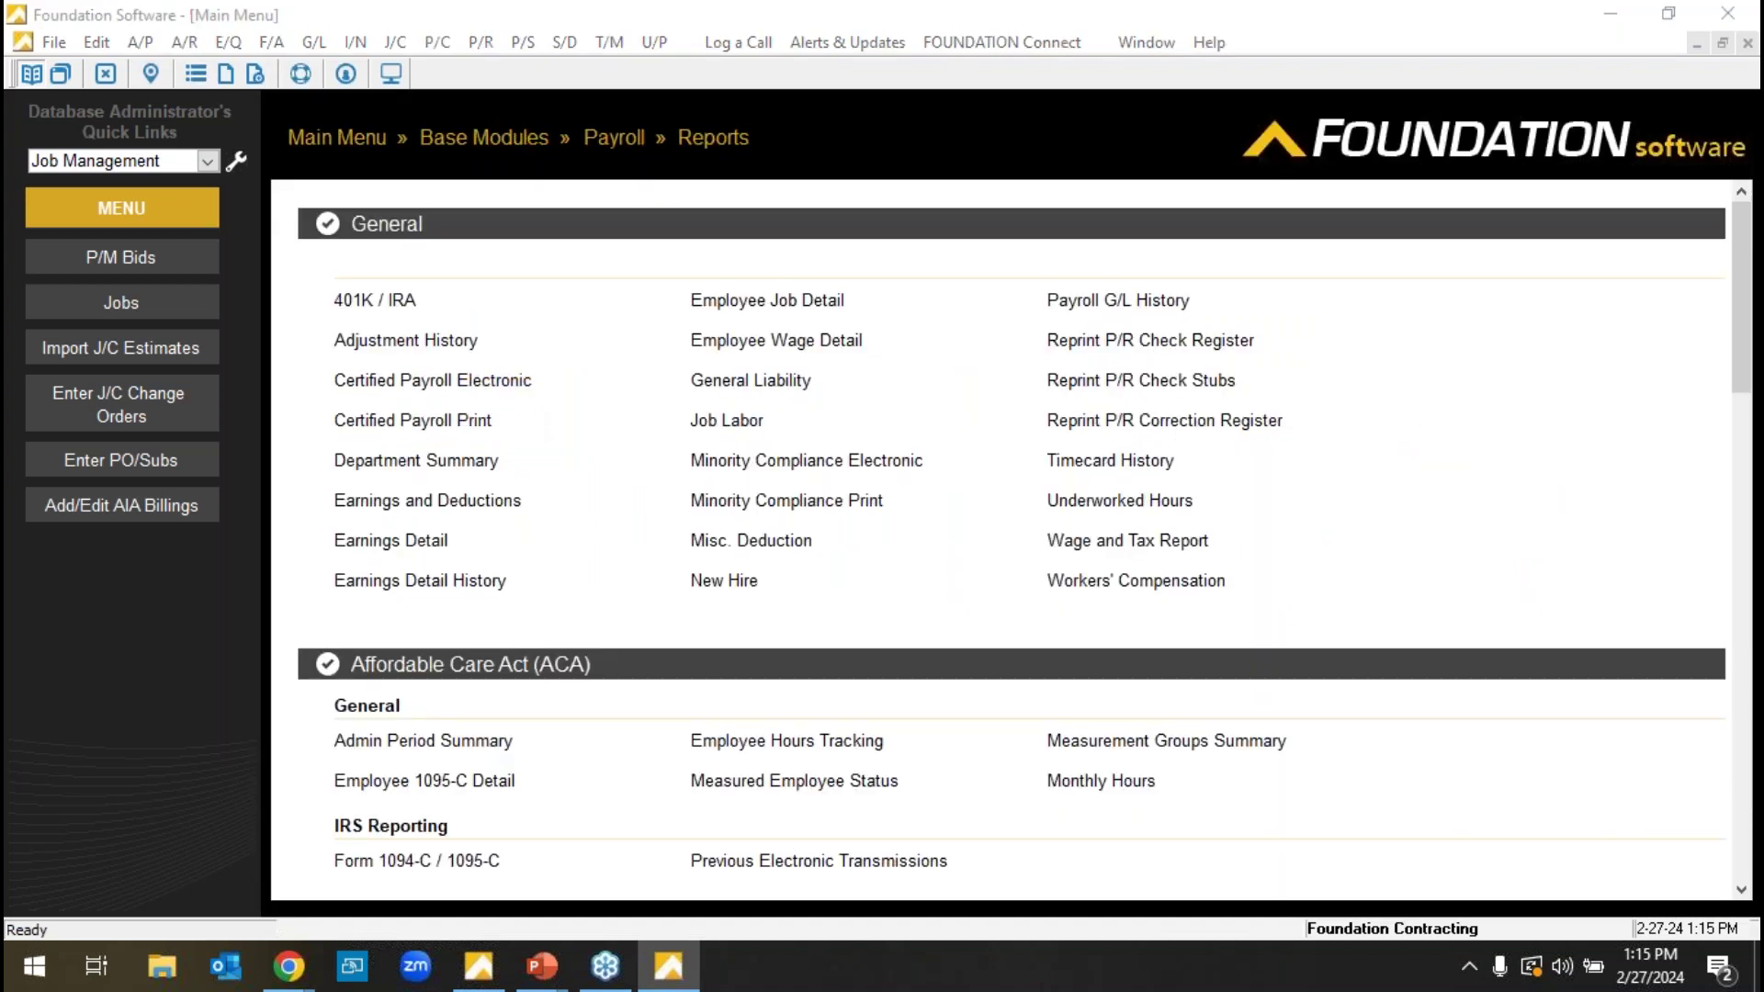
- Look through the Certified Payroll Electronic formats, pick LCPtracker - Standard and cancel the format selection
{"action": "left_click", "coordinate": [496, 382]}
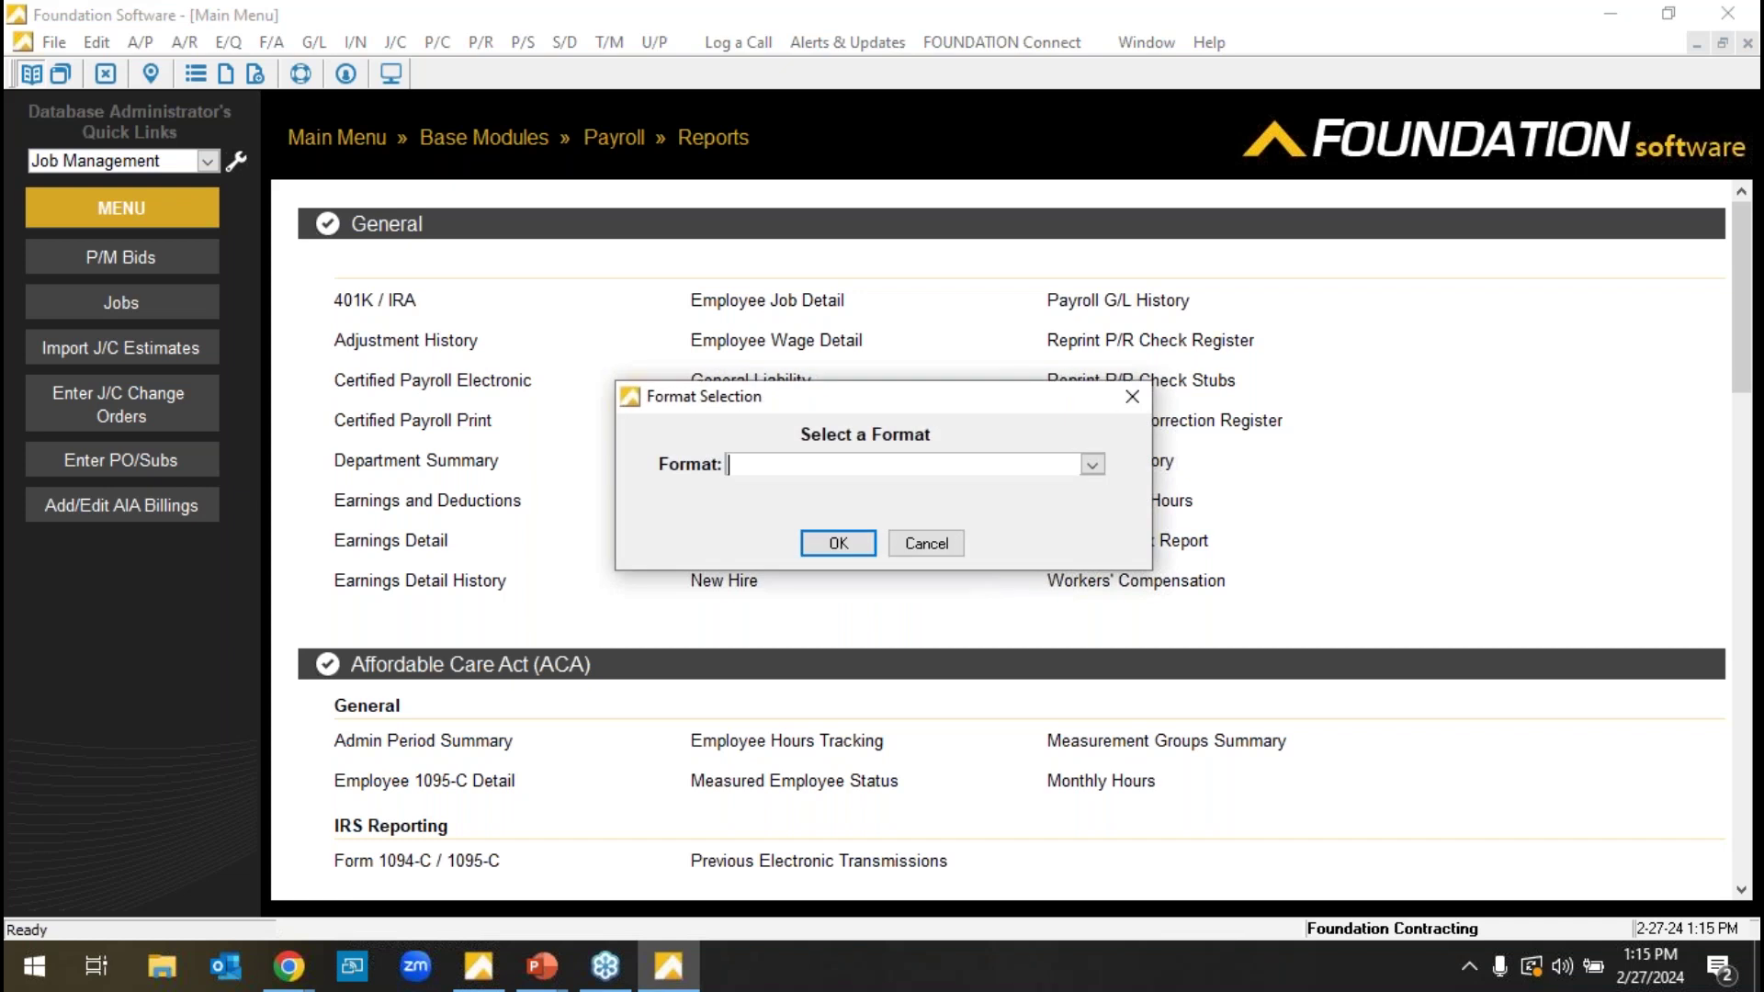
{"action": "left_click", "coordinate": [1092, 463]}
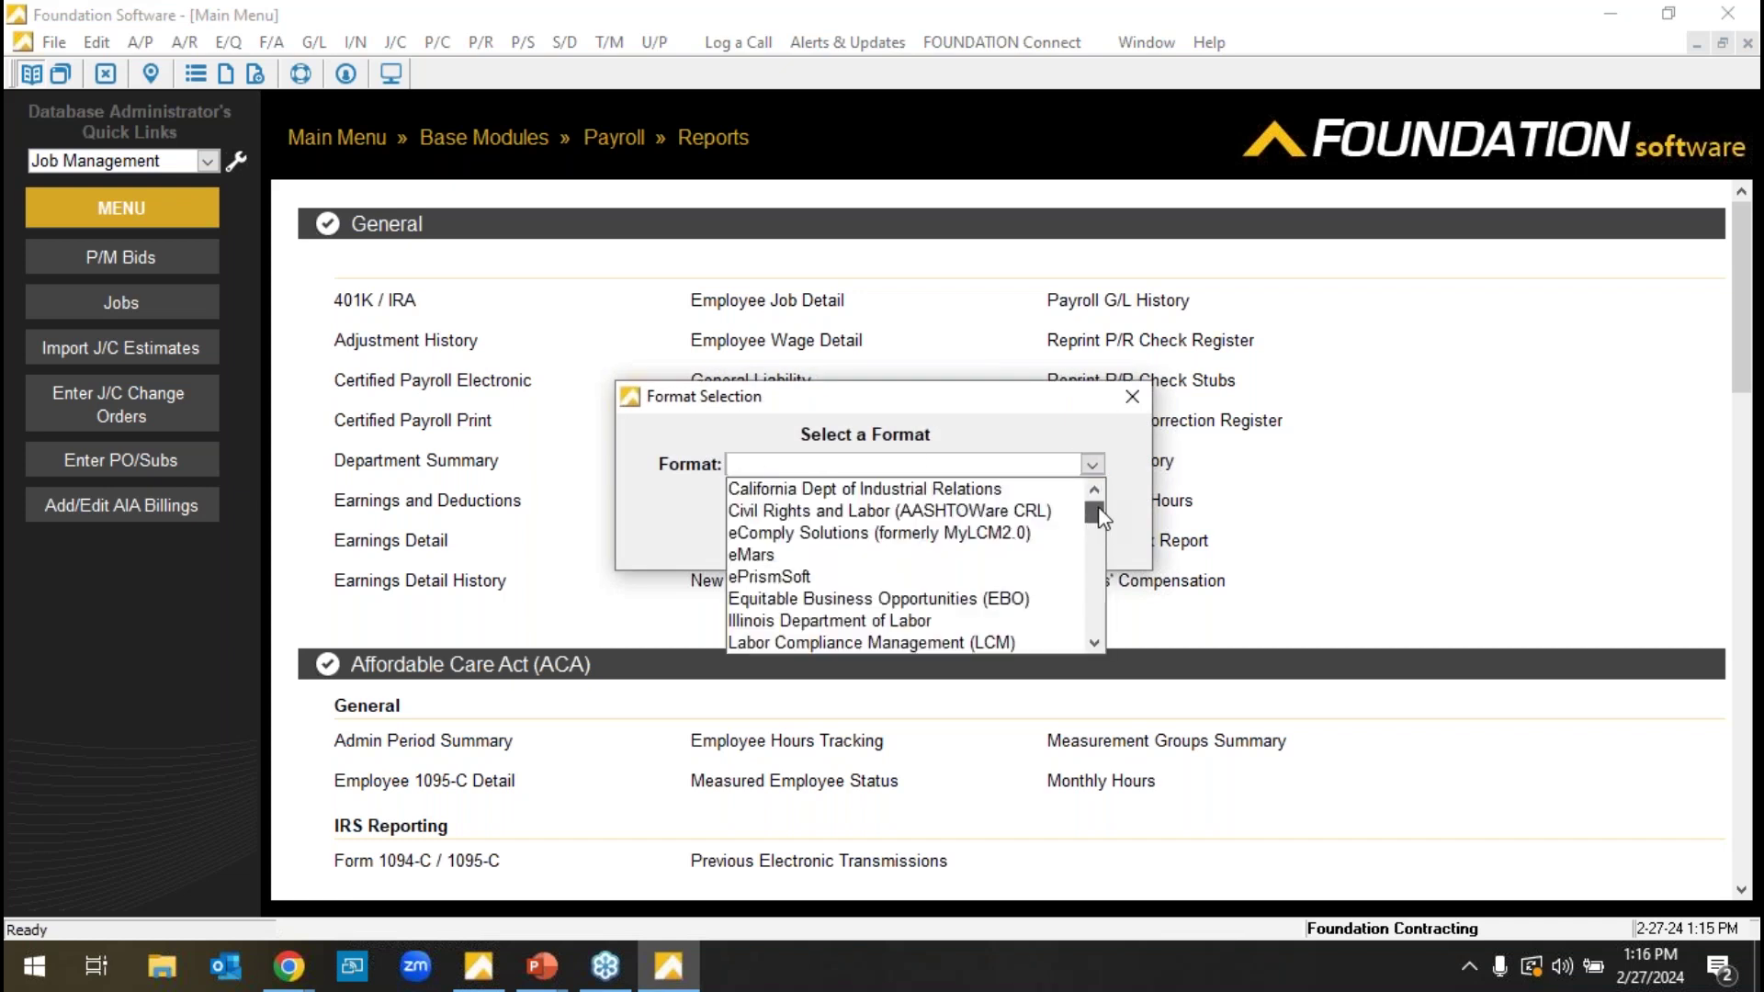
{"action": "mouse_move", "coordinate": [1103, 519]}
{"action": "left_mouse_down"}
{"action": "mouse_move", "coordinate": [1104, 635]}
{"action": "mouse_move", "coordinate": [1131, 510]}
{"action": "left_mouse_up"}
{"action": "scroll", "coordinate": [996, 634], "scroll_direction": "down", "scroll_amount": 2}
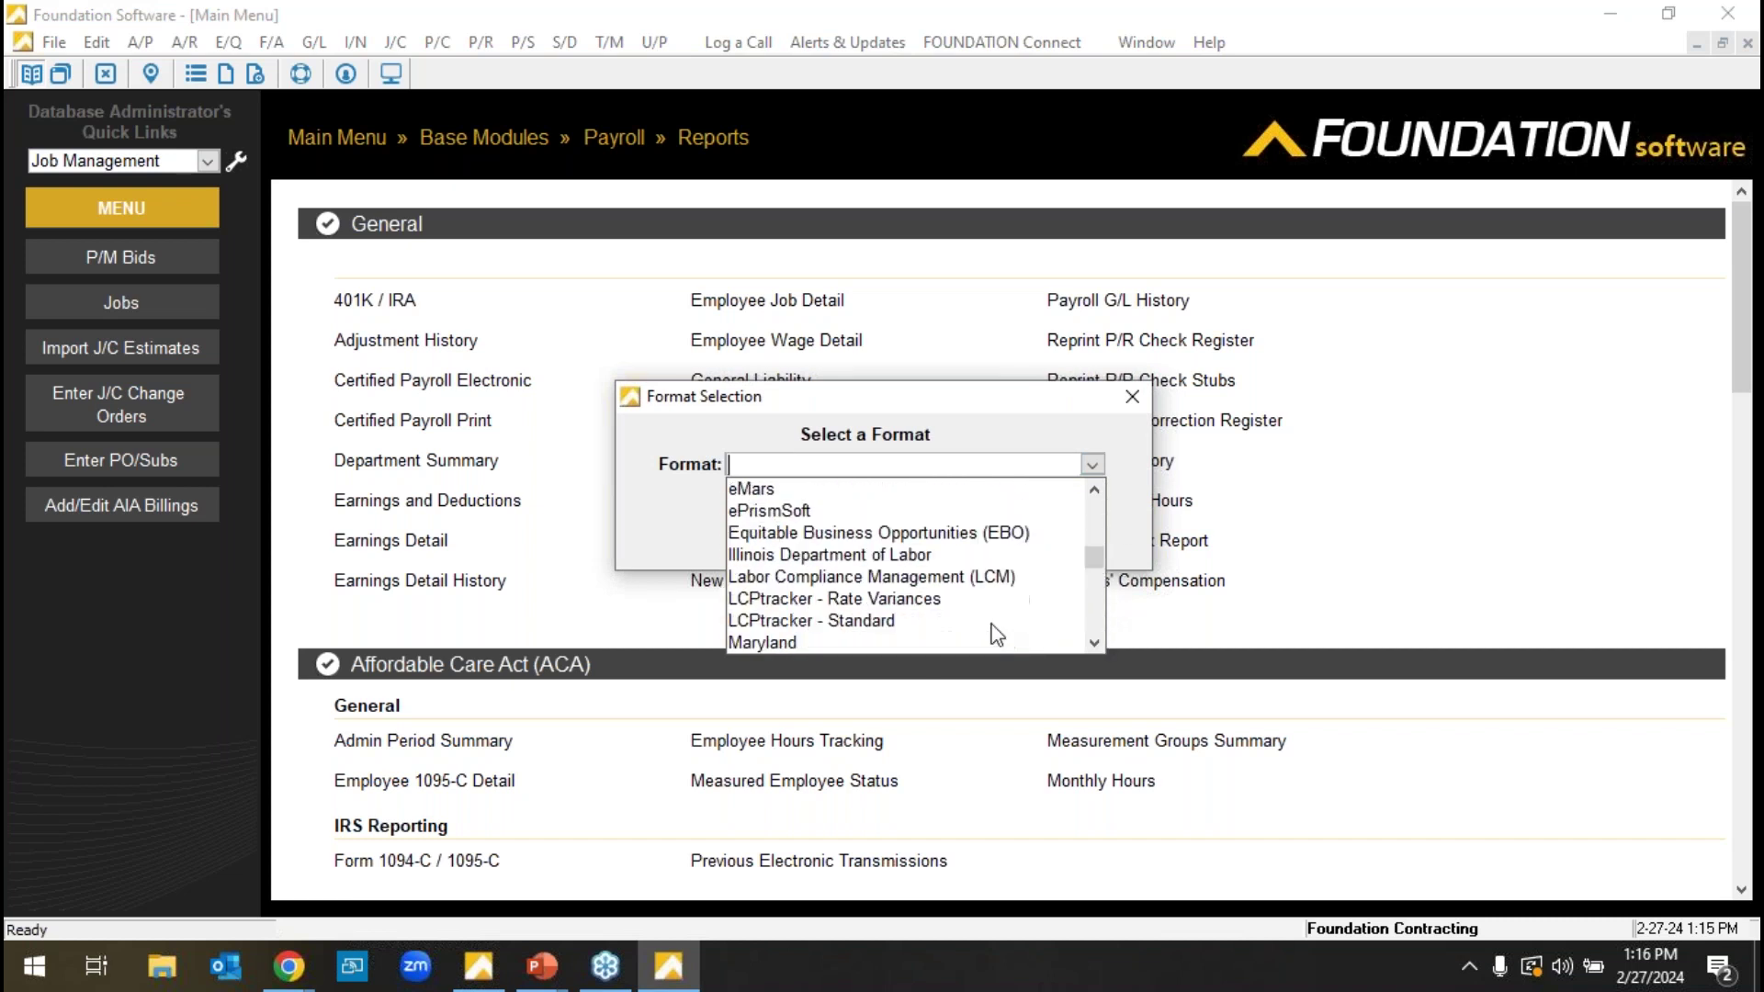
{"action": "left_click", "coordinate": [862, 555]}
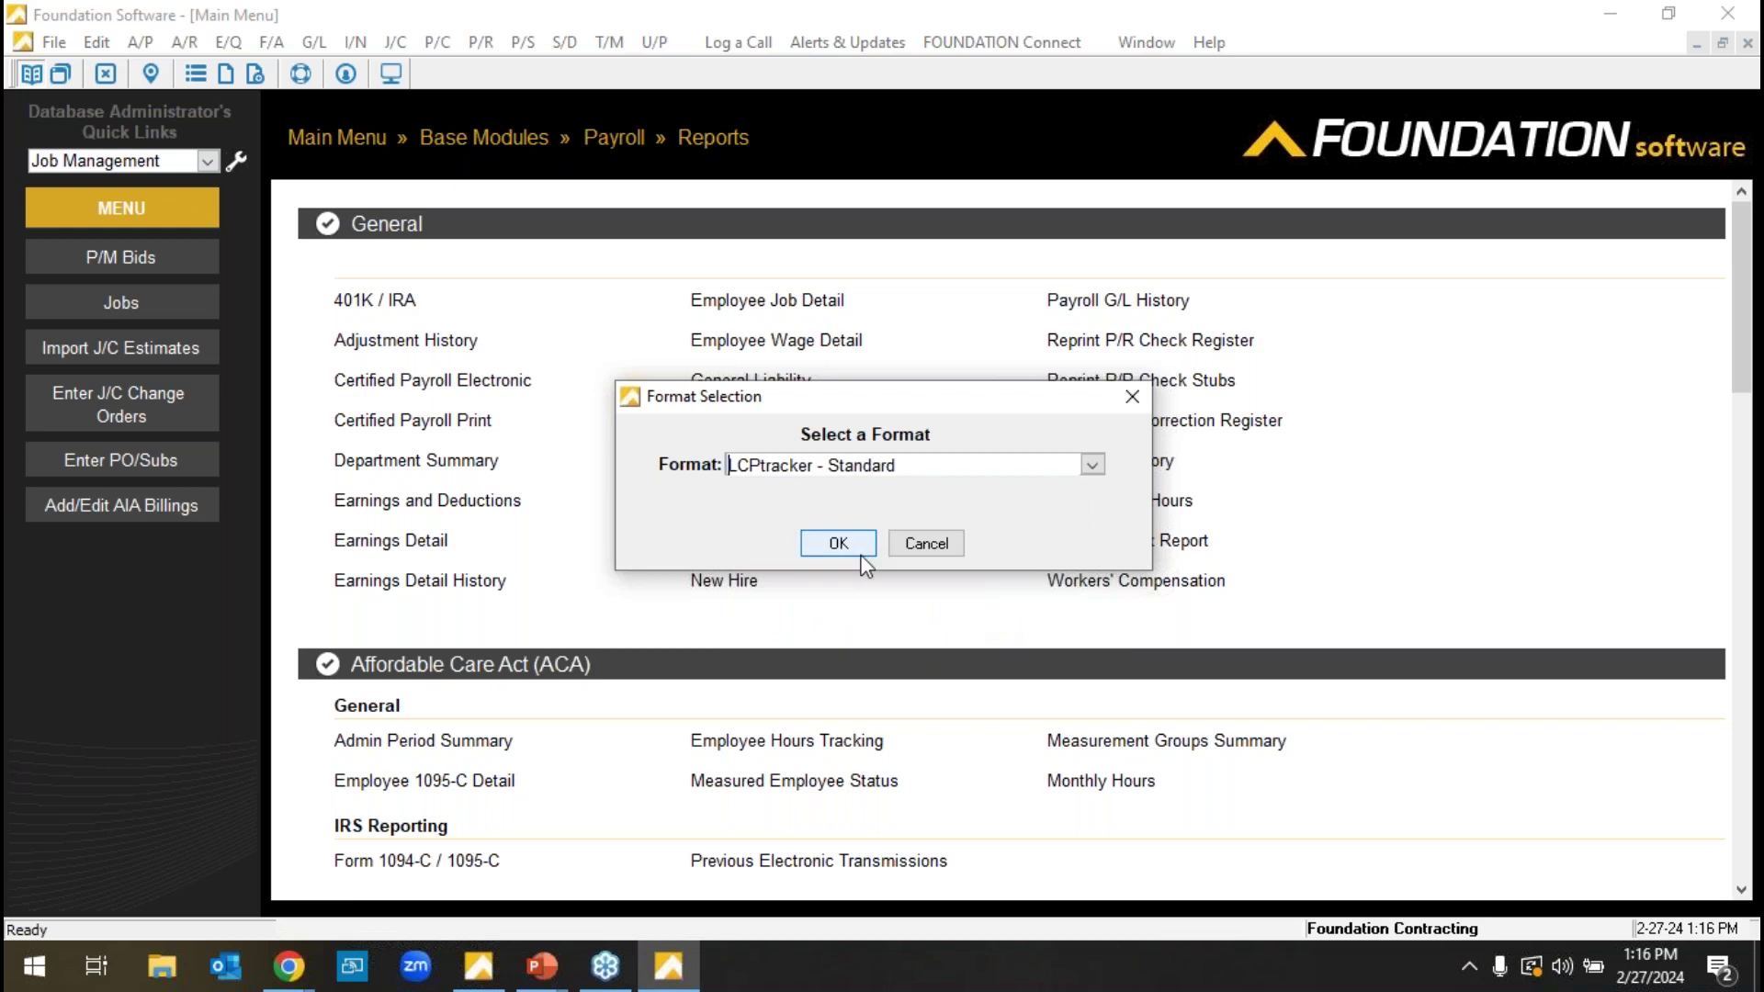
{"action": "left_click", "coordinate": [930, 542]}
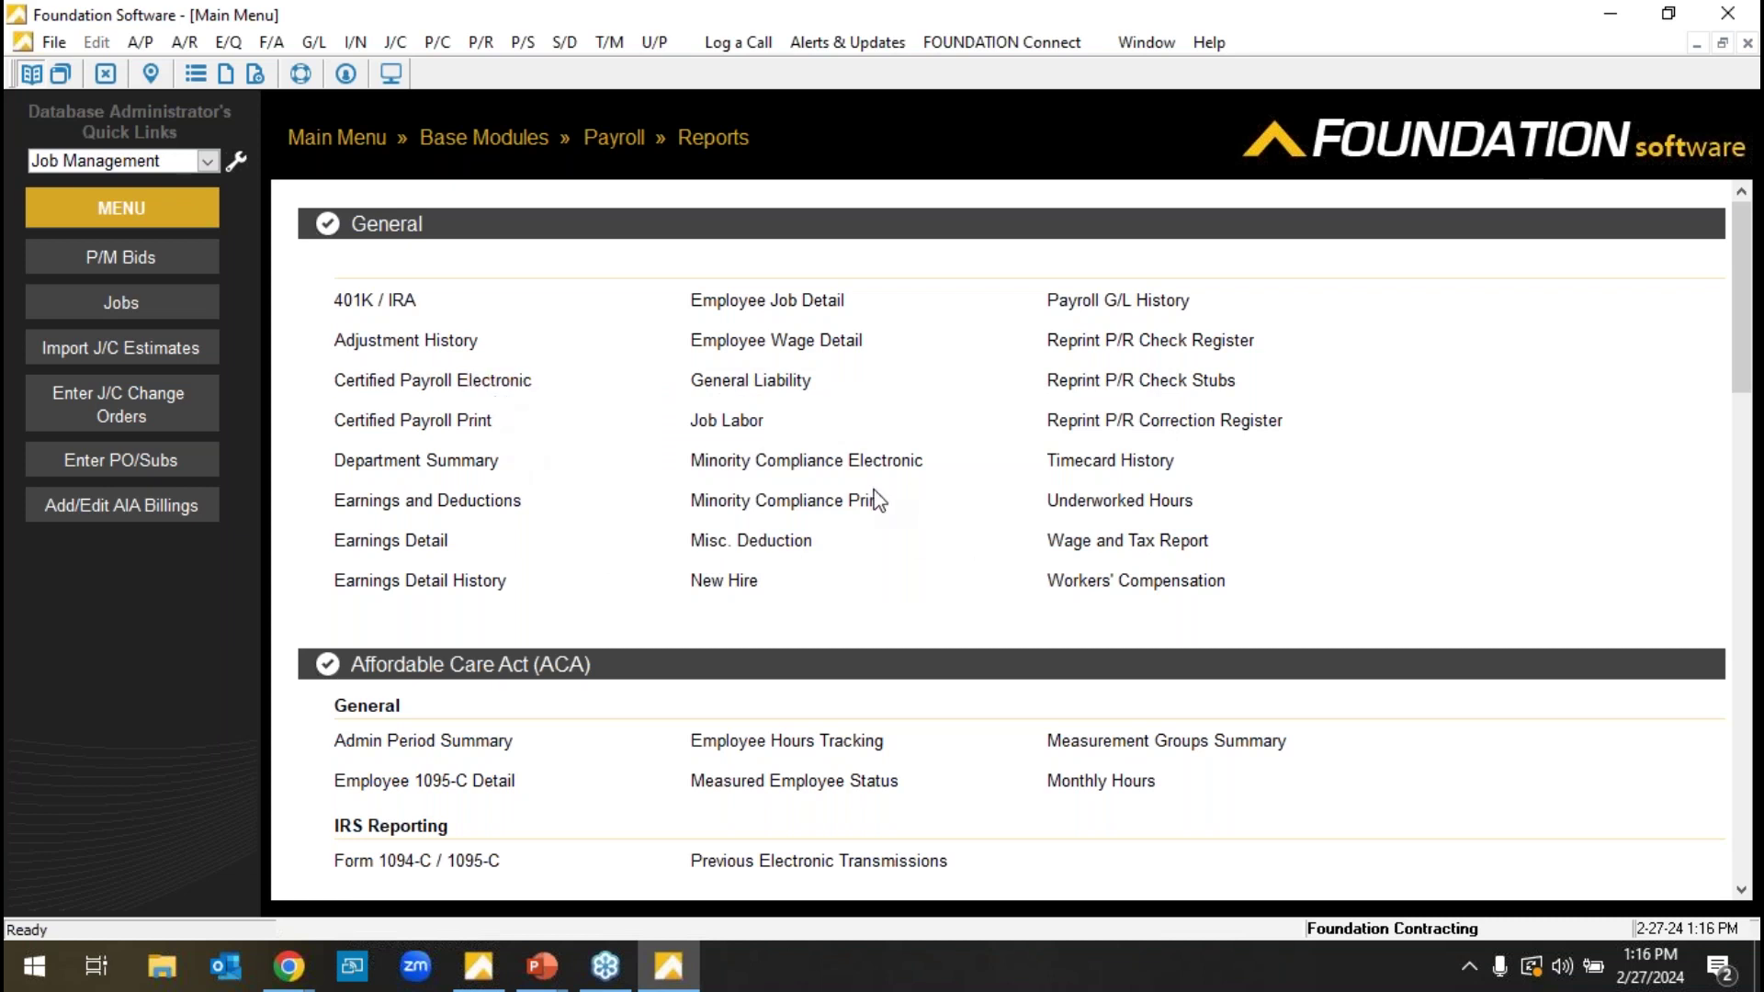
- Examine the categories of available payroll reports, return to the main menu and reopen the payroll reports
{"action": "scroll", "coordinate": [1217, 599], "scroll_direction": "down", "scroll_amount": 3}
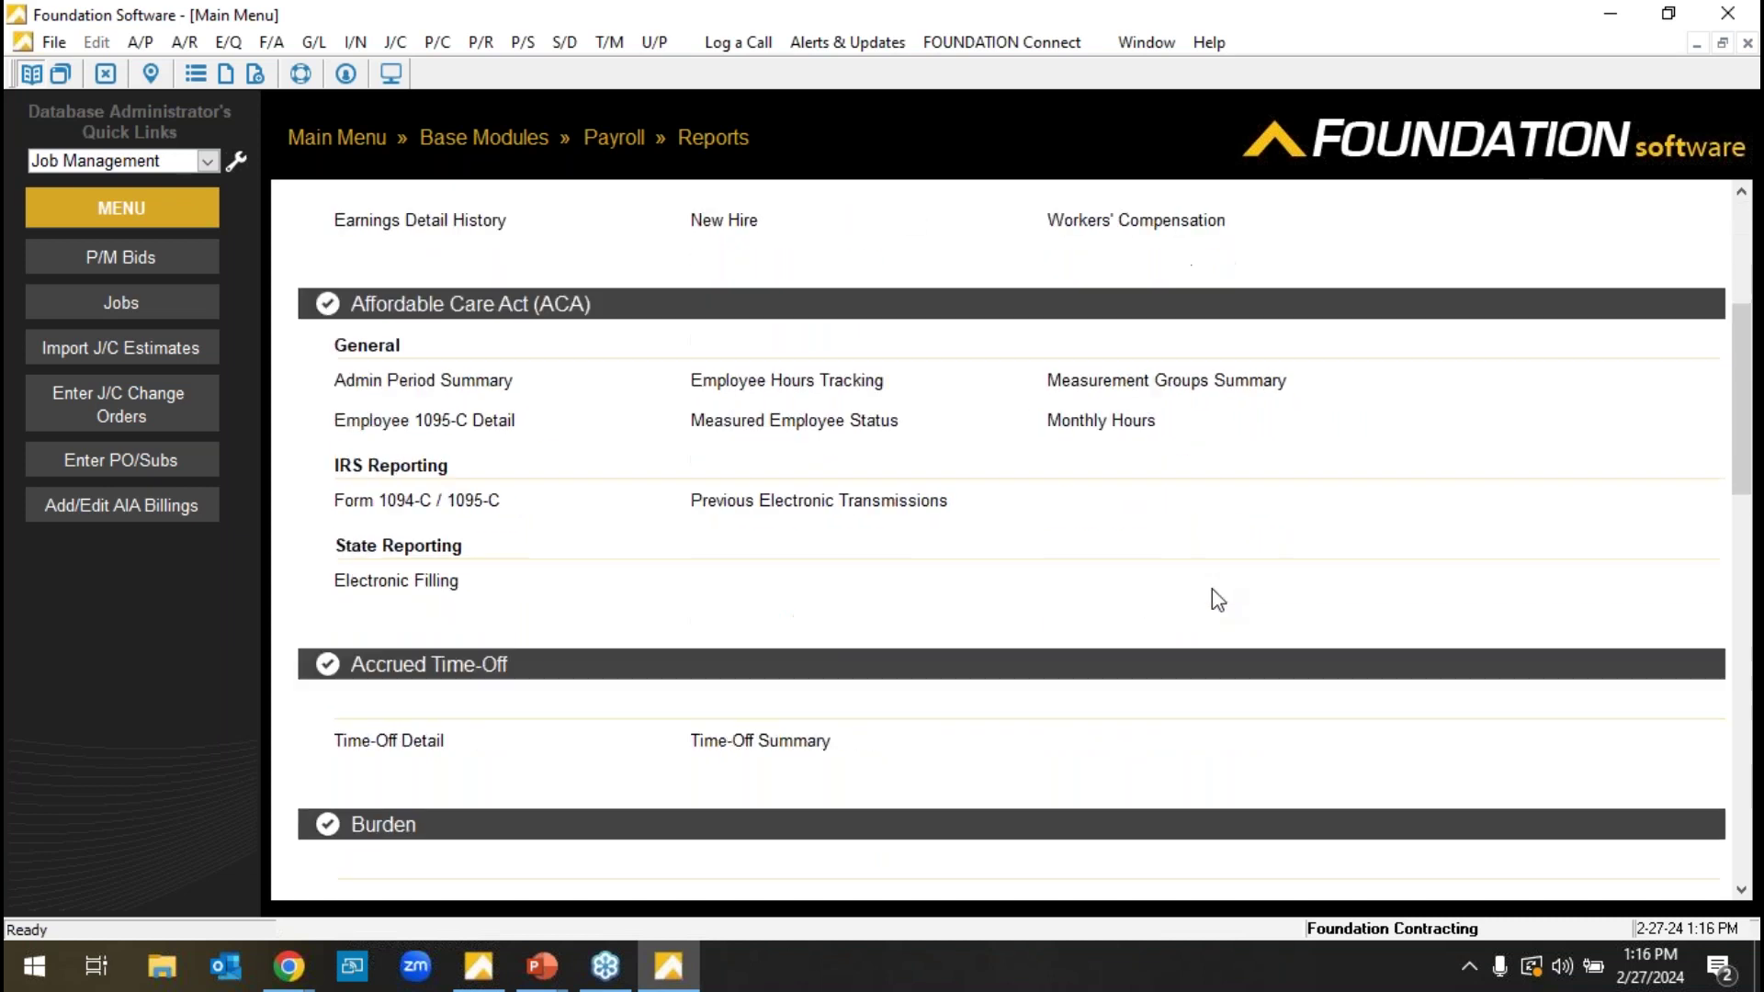
{"action": "scroll", "coordinate": [1217, 599], "scroll_direction": "down", "scroll_amount": 3}
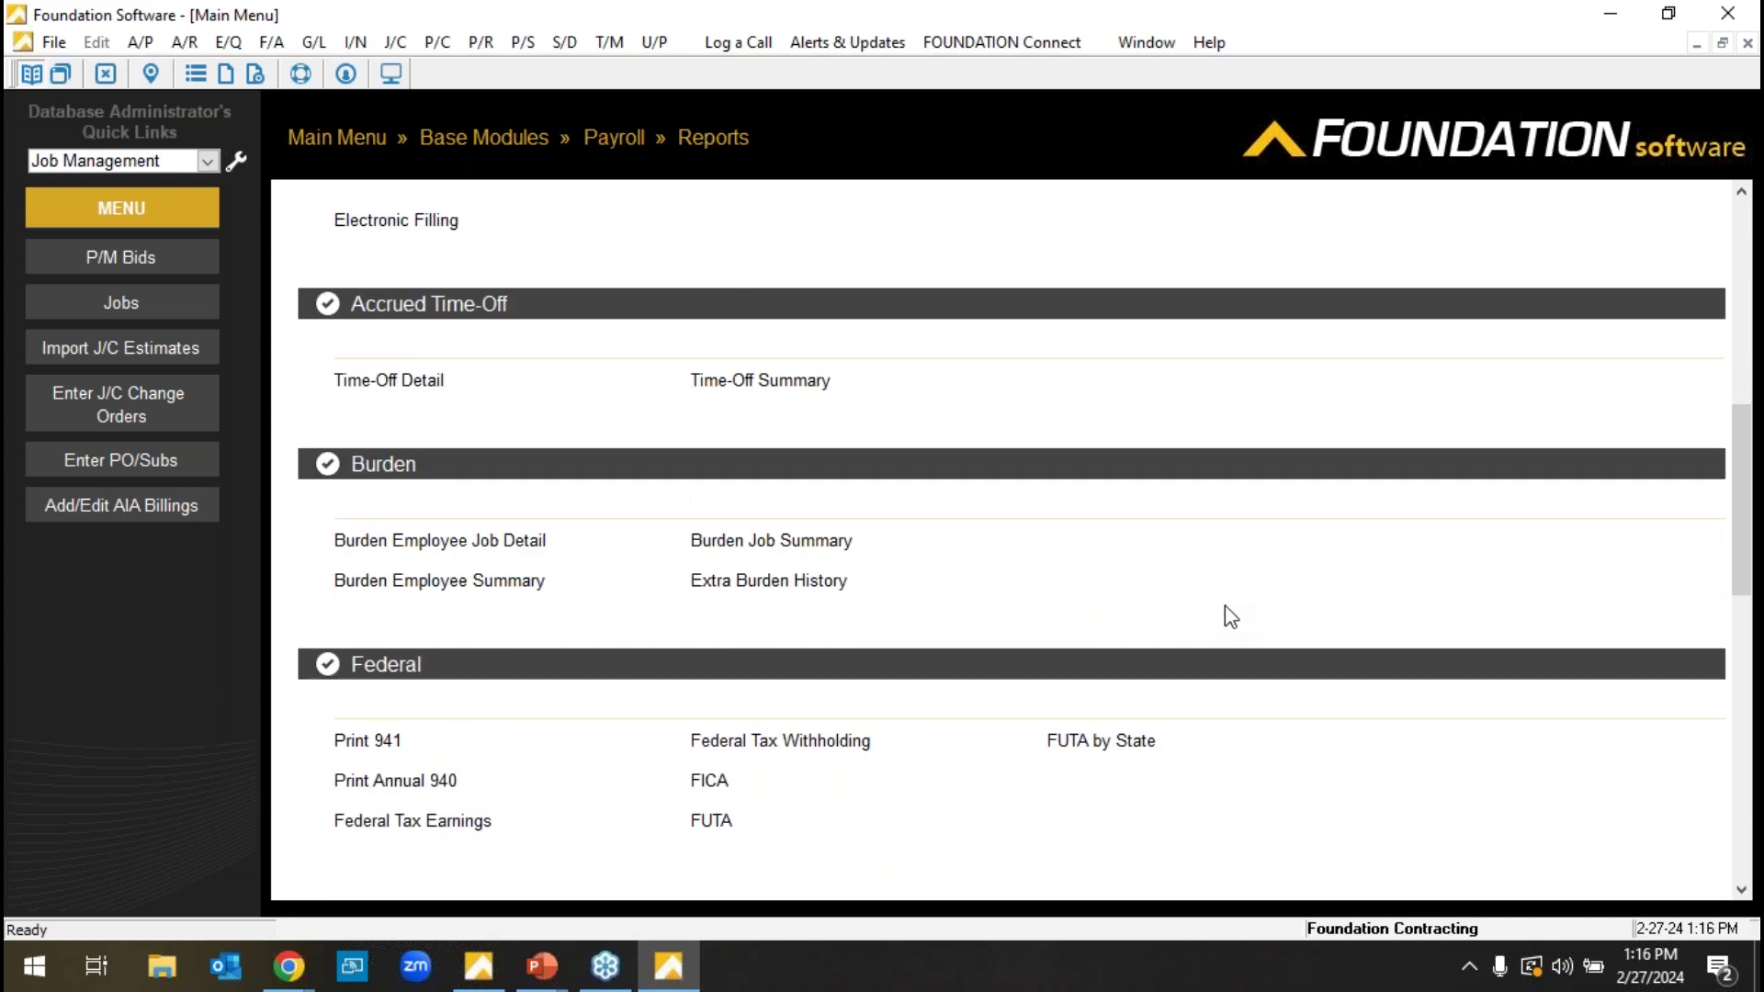
{"action": "scroll", "coordinate": [1231, 616], "scroll_direction": "down", "scroll_amount": 2}
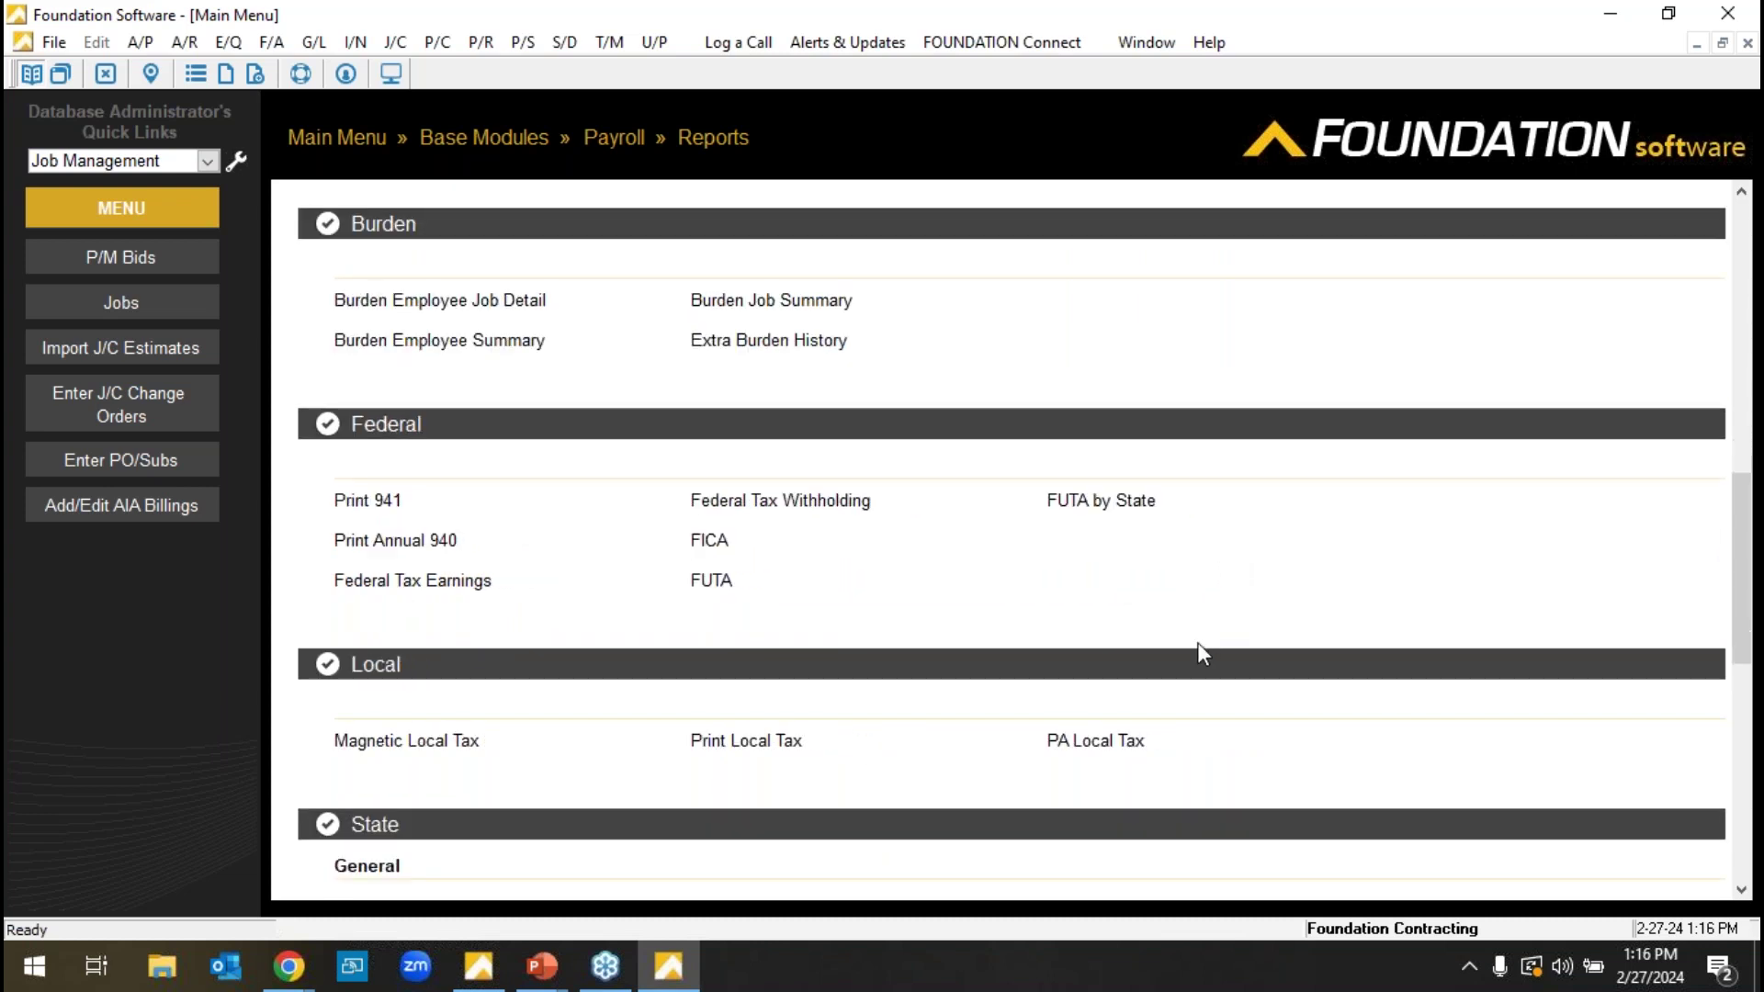
{"action": "scroll", "coordinate": [1198, 642], "scroll_direction": "down", "scroll_amount": 3}
{"action": "scroll", "coordinate": [558, 398], "scroll_direction": "up", "scroll_amount": 5}
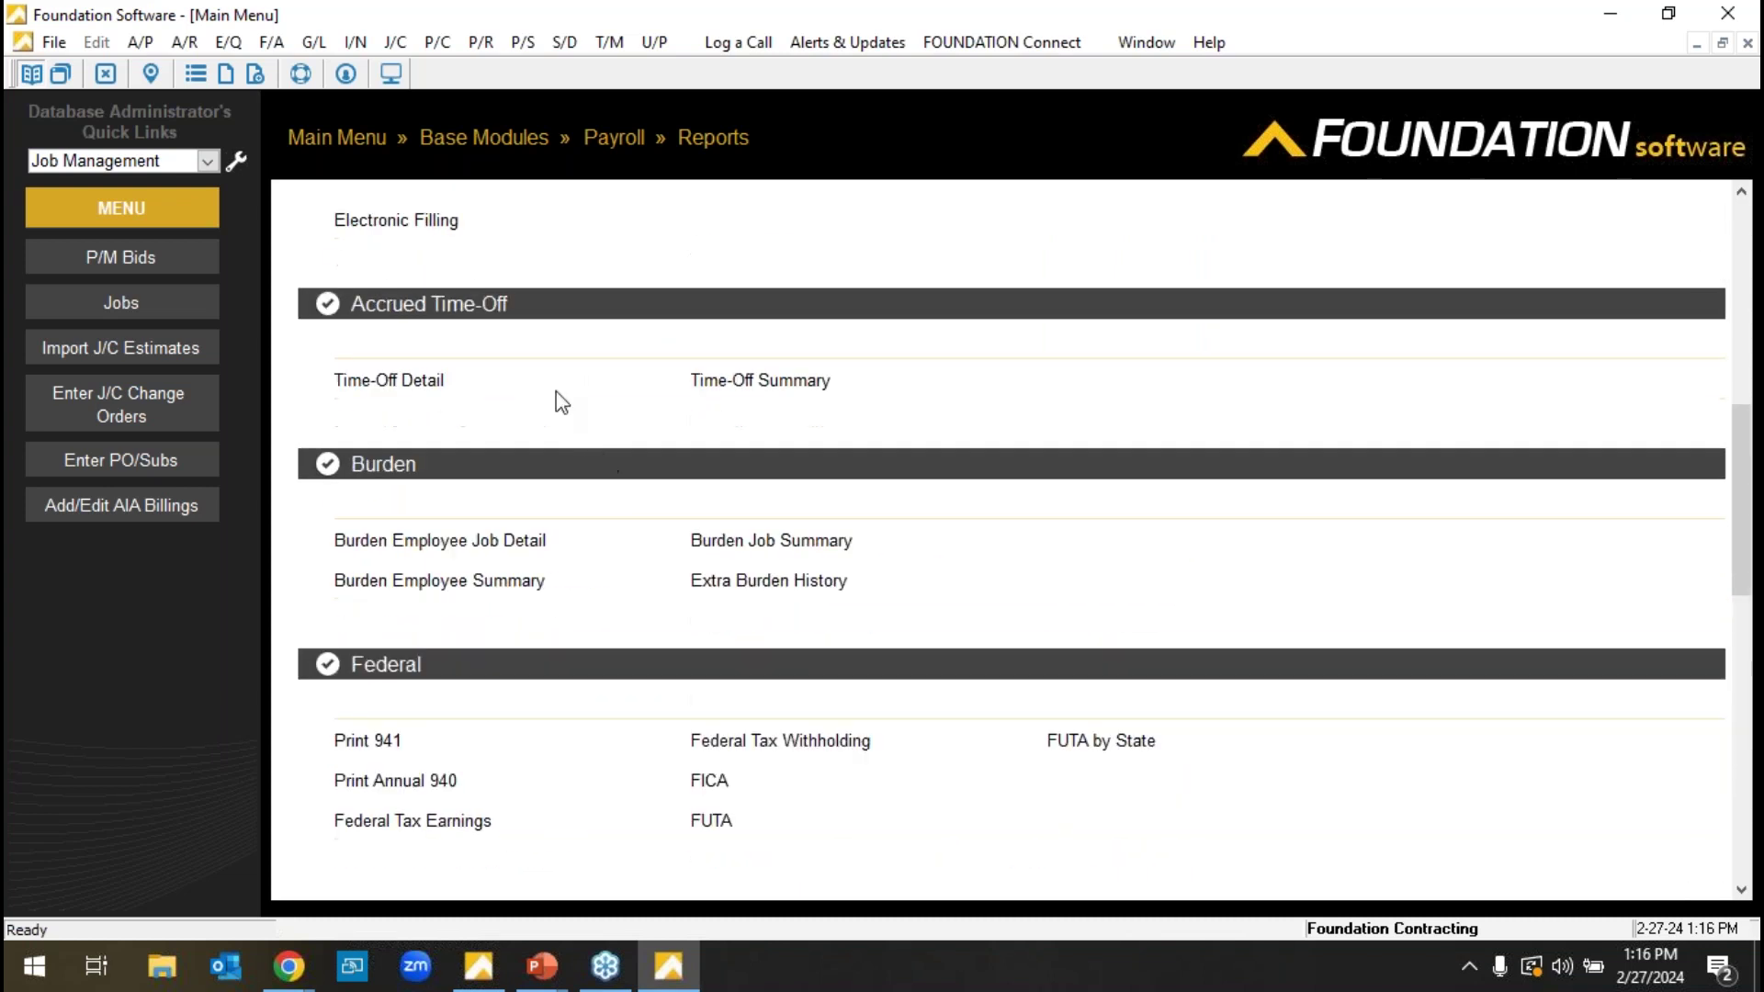
{"action": "left_click", "coordinate": [336, 137]}
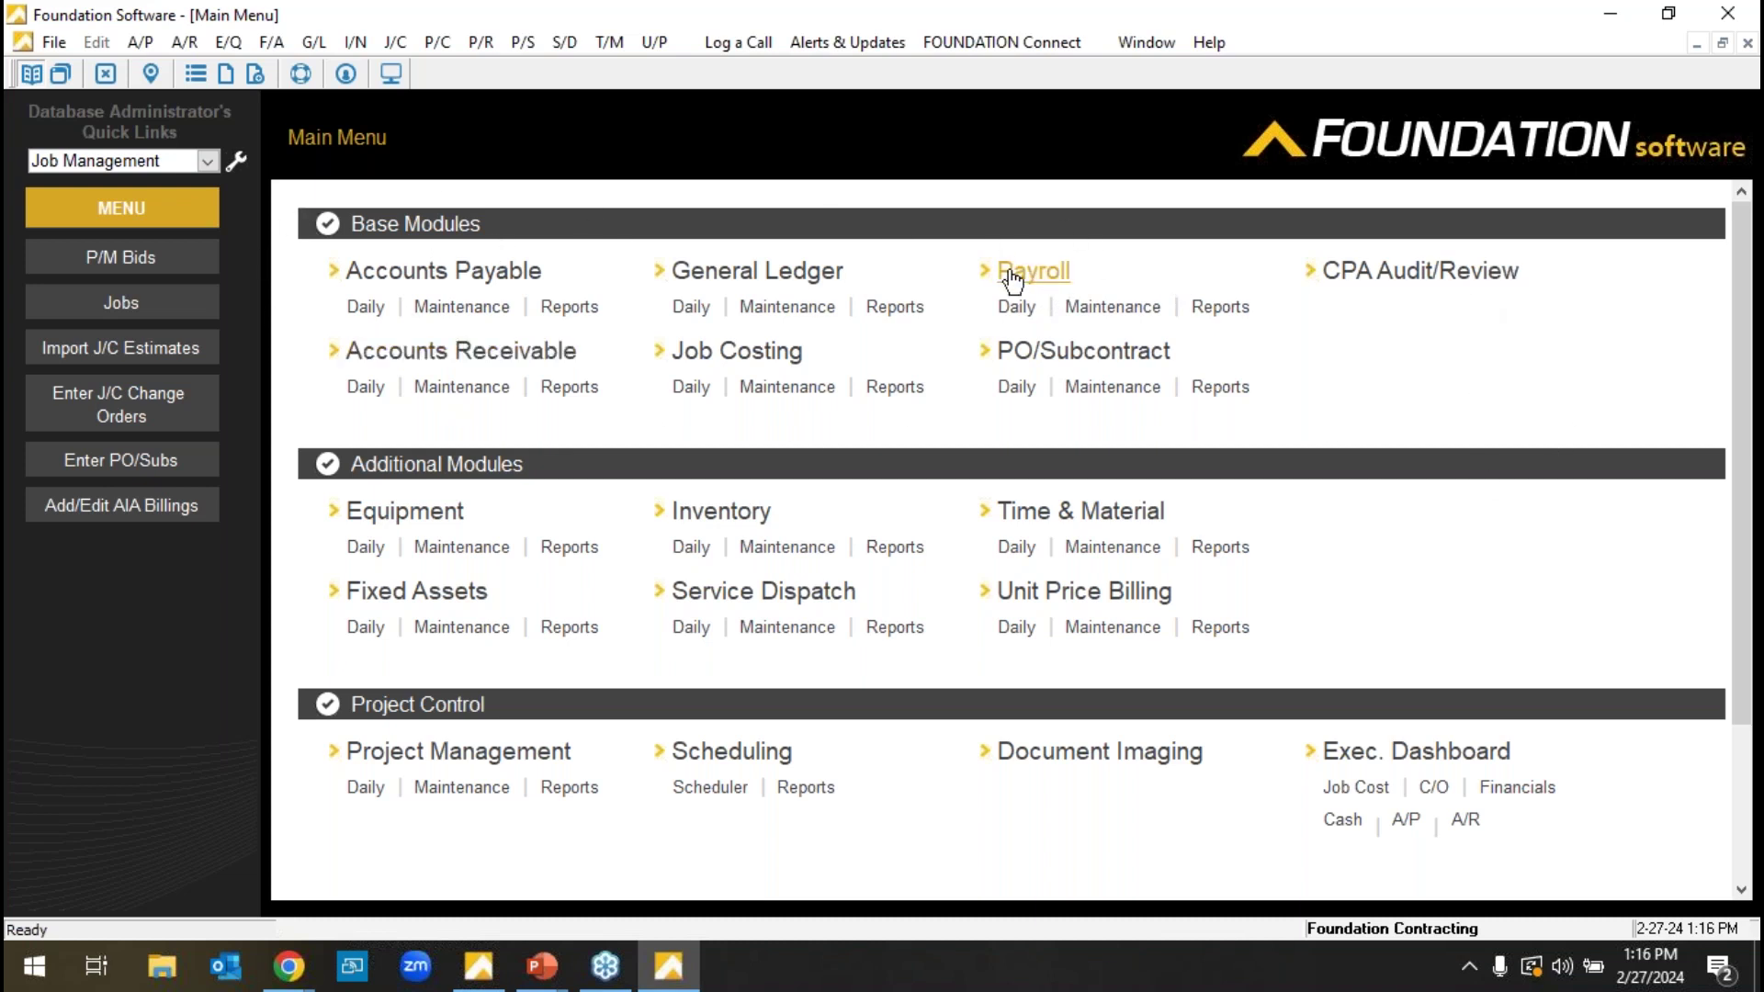
{"action": "left_click", "coordinate": [1220, 308]}
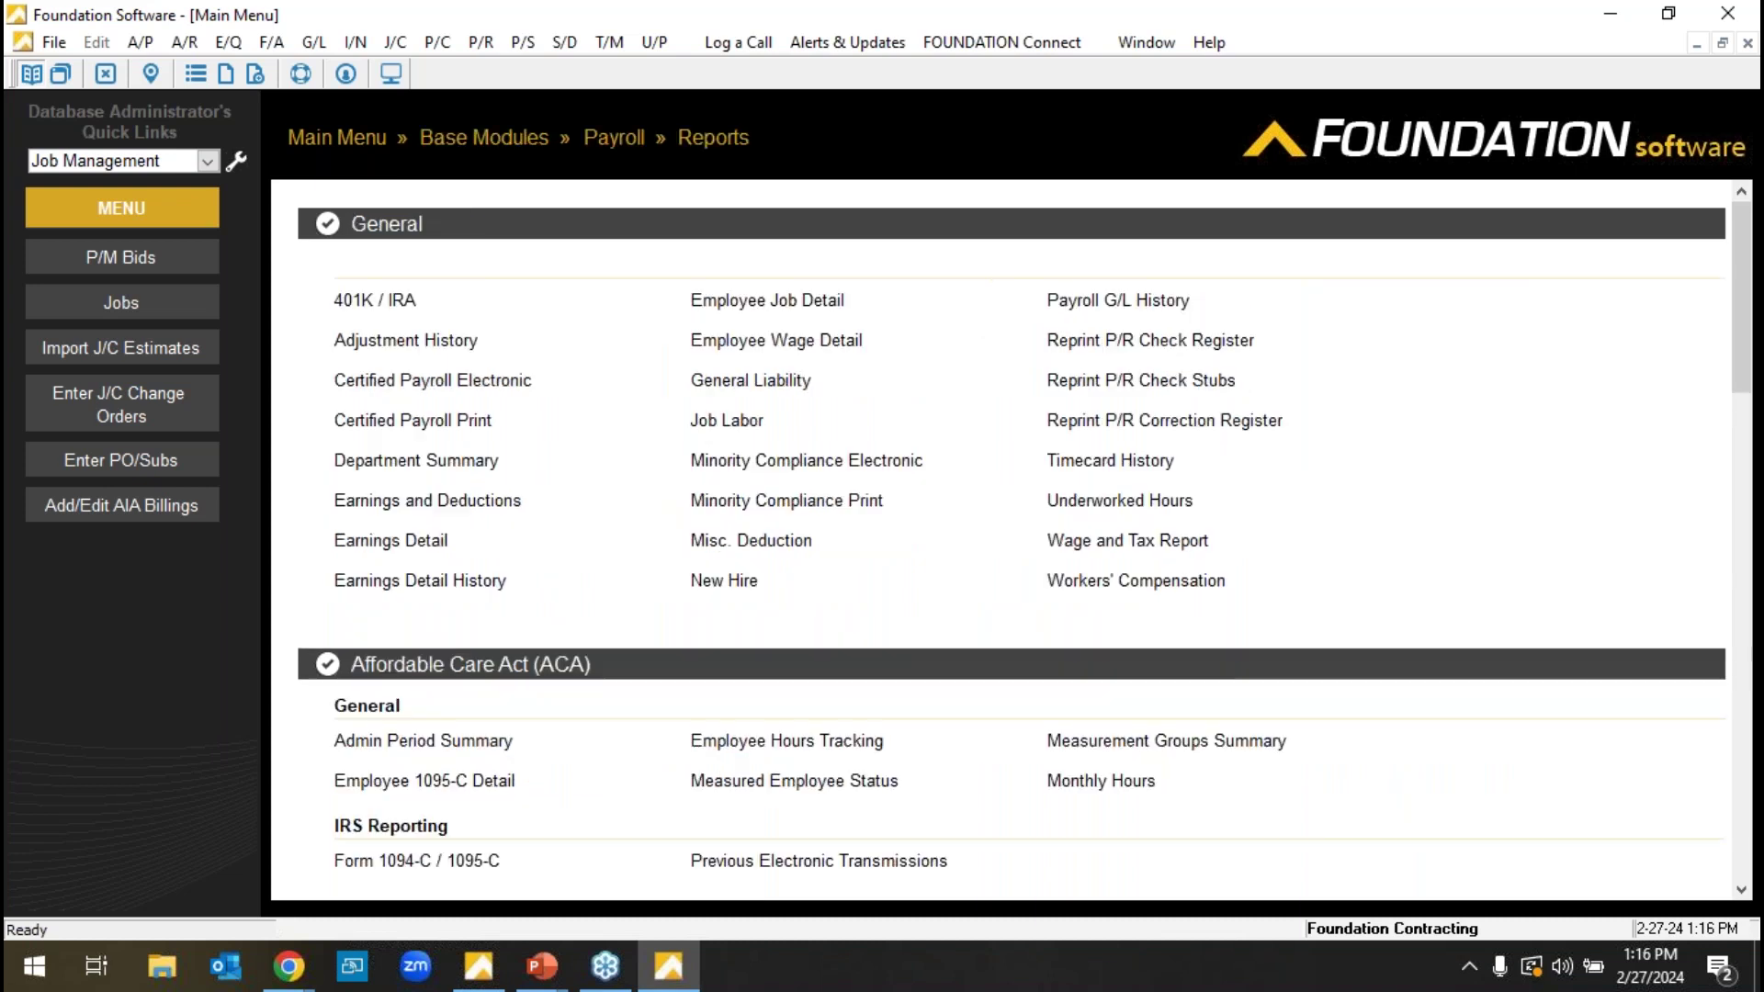
- Return to the FOUNDATION main menu, switch to the WorkMax mobile app and sign in with the employee PIN
{"action": "left_click", "coordinate": [366, 138]}
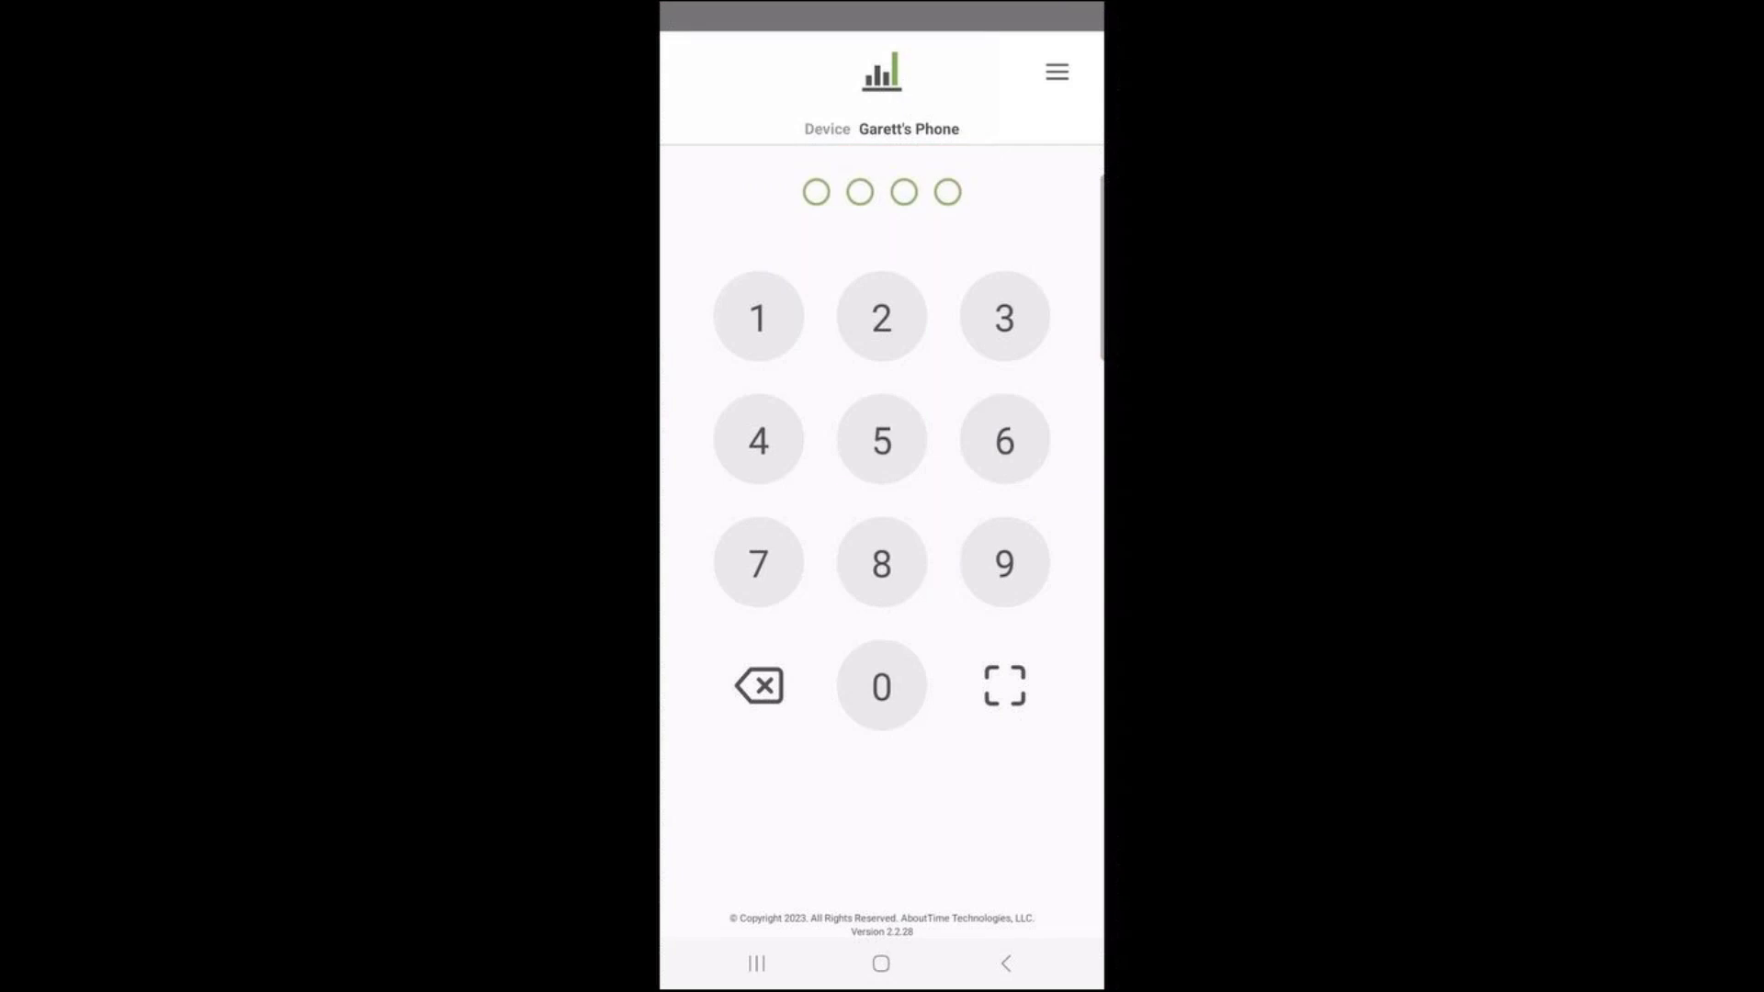
{"action": "left_click", "coordinate": [758, 317]}
{"action": "left_click", "coordinate": [1004, 562]}
{"action": "left_click", "coordinate": [758, 562]}
{"action": "left_click", "coordinate": [881, 563]}
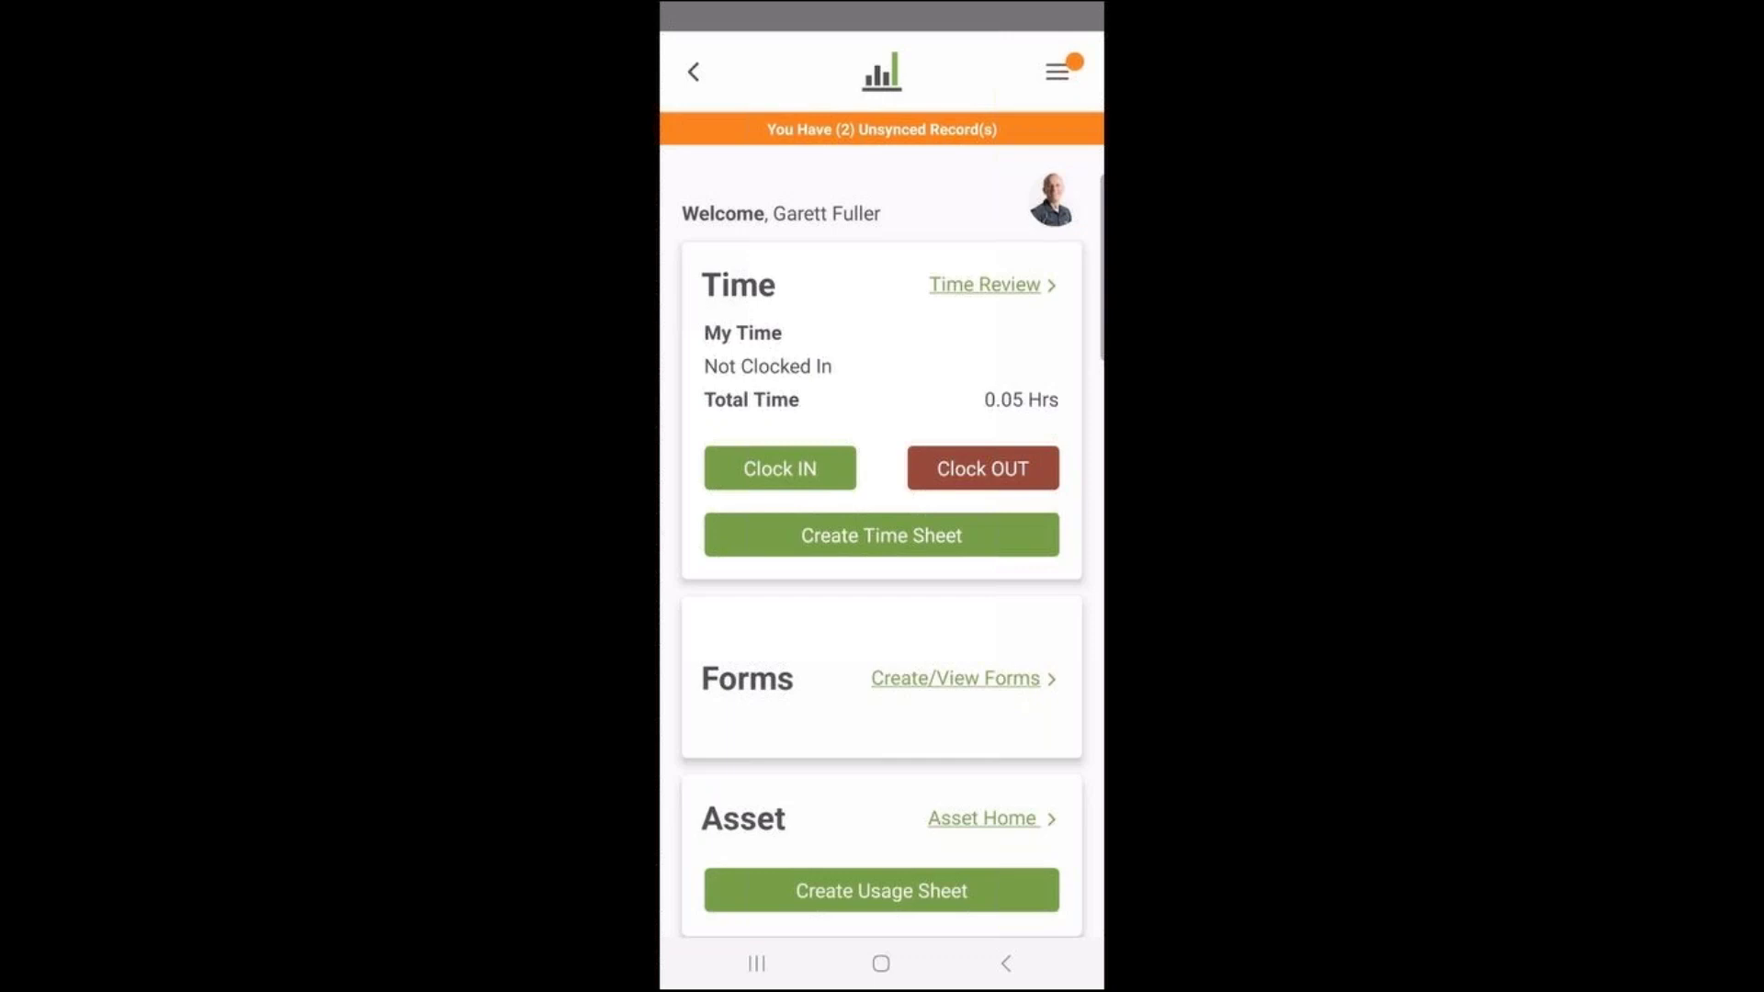
- Clock the employee in on job 97091 Midwest Turnpike with cost code 2080 Water Lines and per diem NONE
{"action": "left_click", "coordinate": [780, 468]}
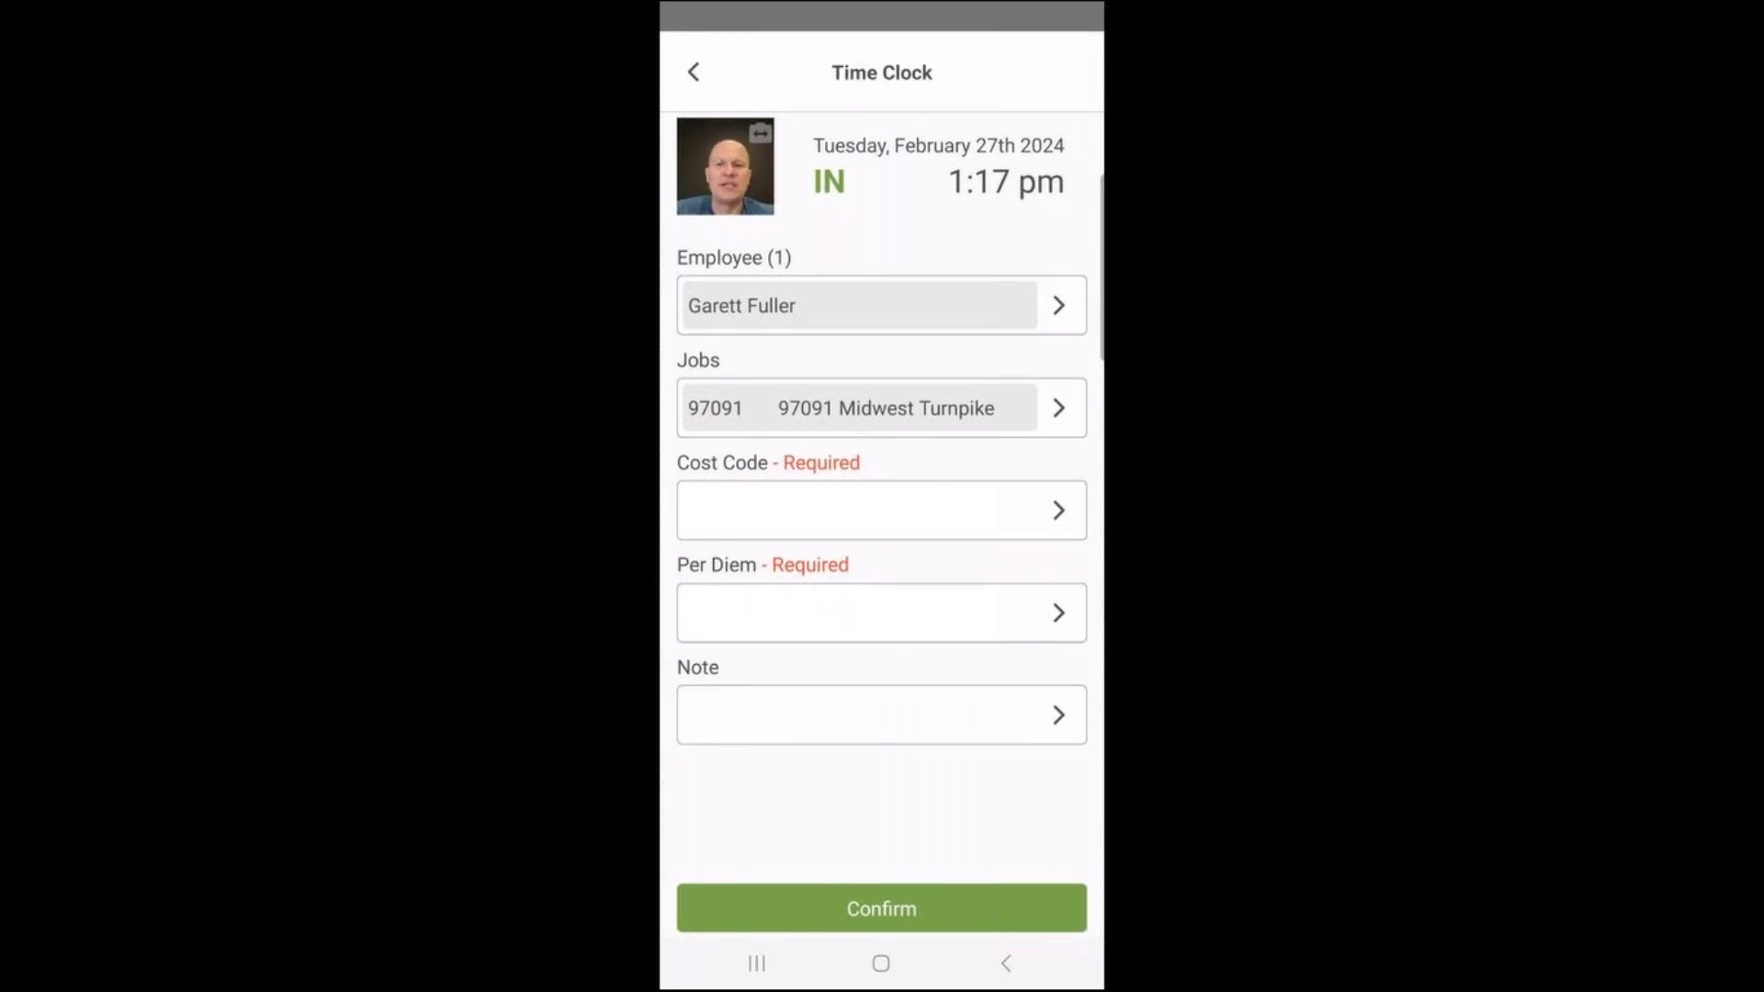
{"action": "left_click", "coordinate": [881, 510]}
{"action": "scroll", "coordinate": [881, 551], "scroll_direction": "down", "scroll_amount": 2}
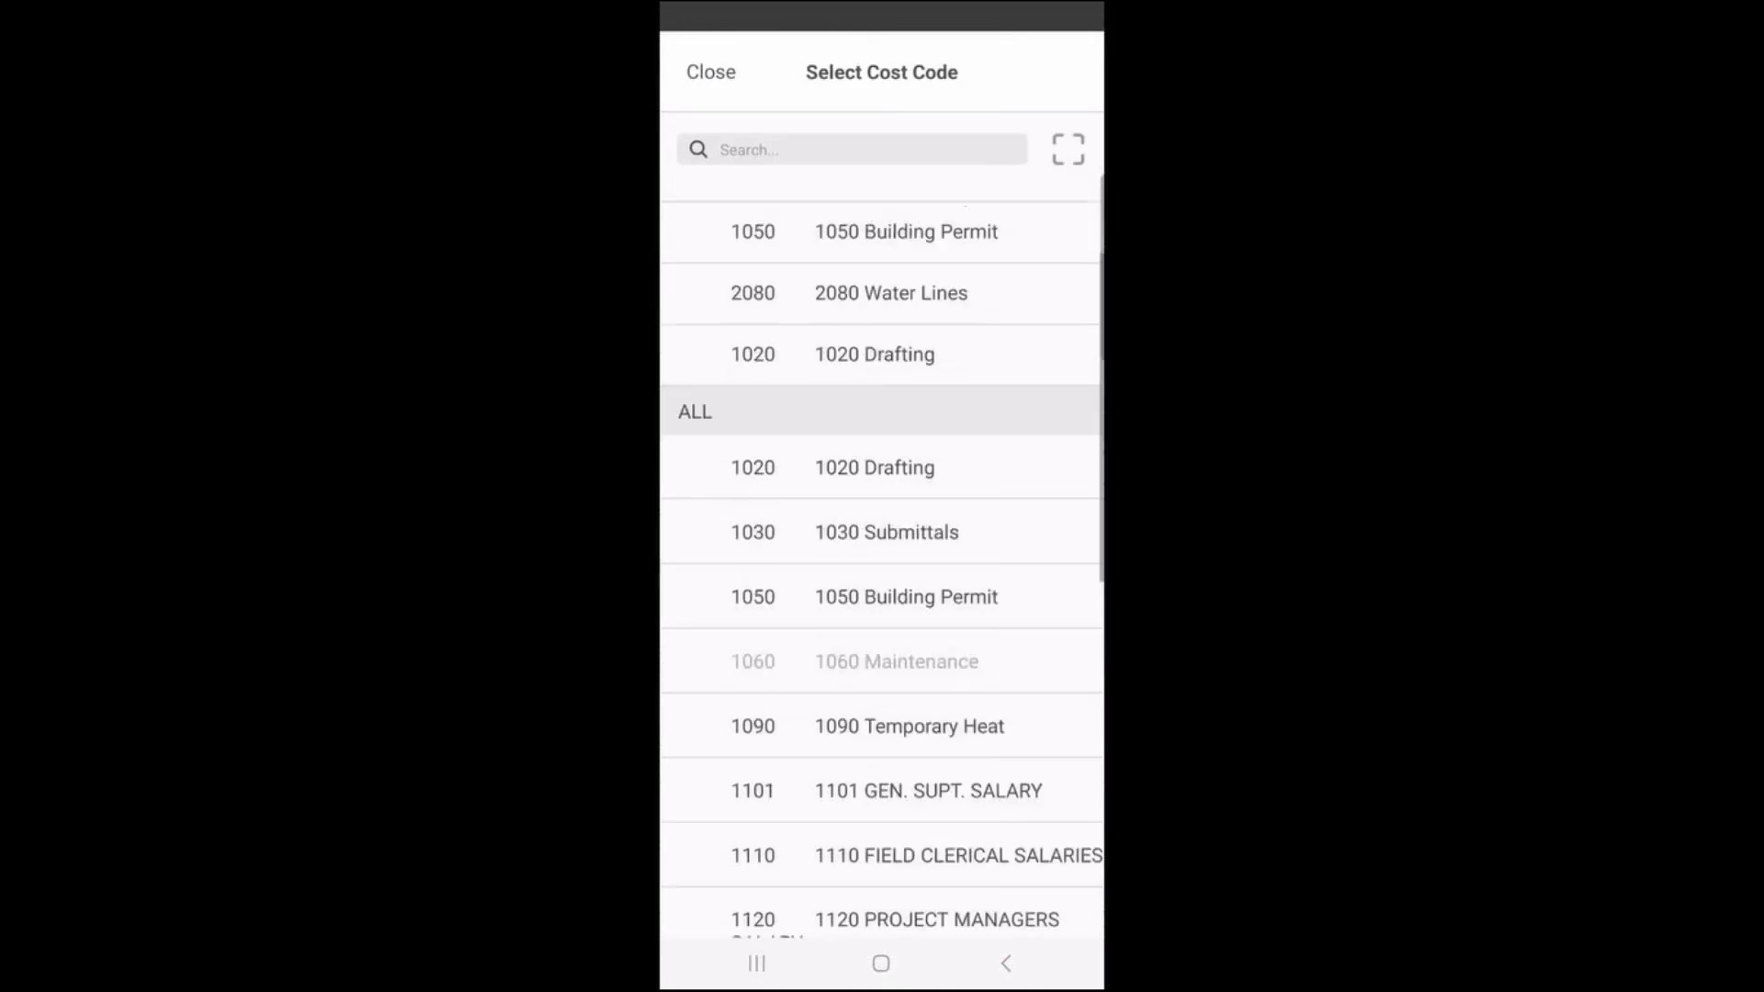
{"action": "scroll", "coordinate": [881, 551], "scroll_direction": "up", "scroll_amount": 2}
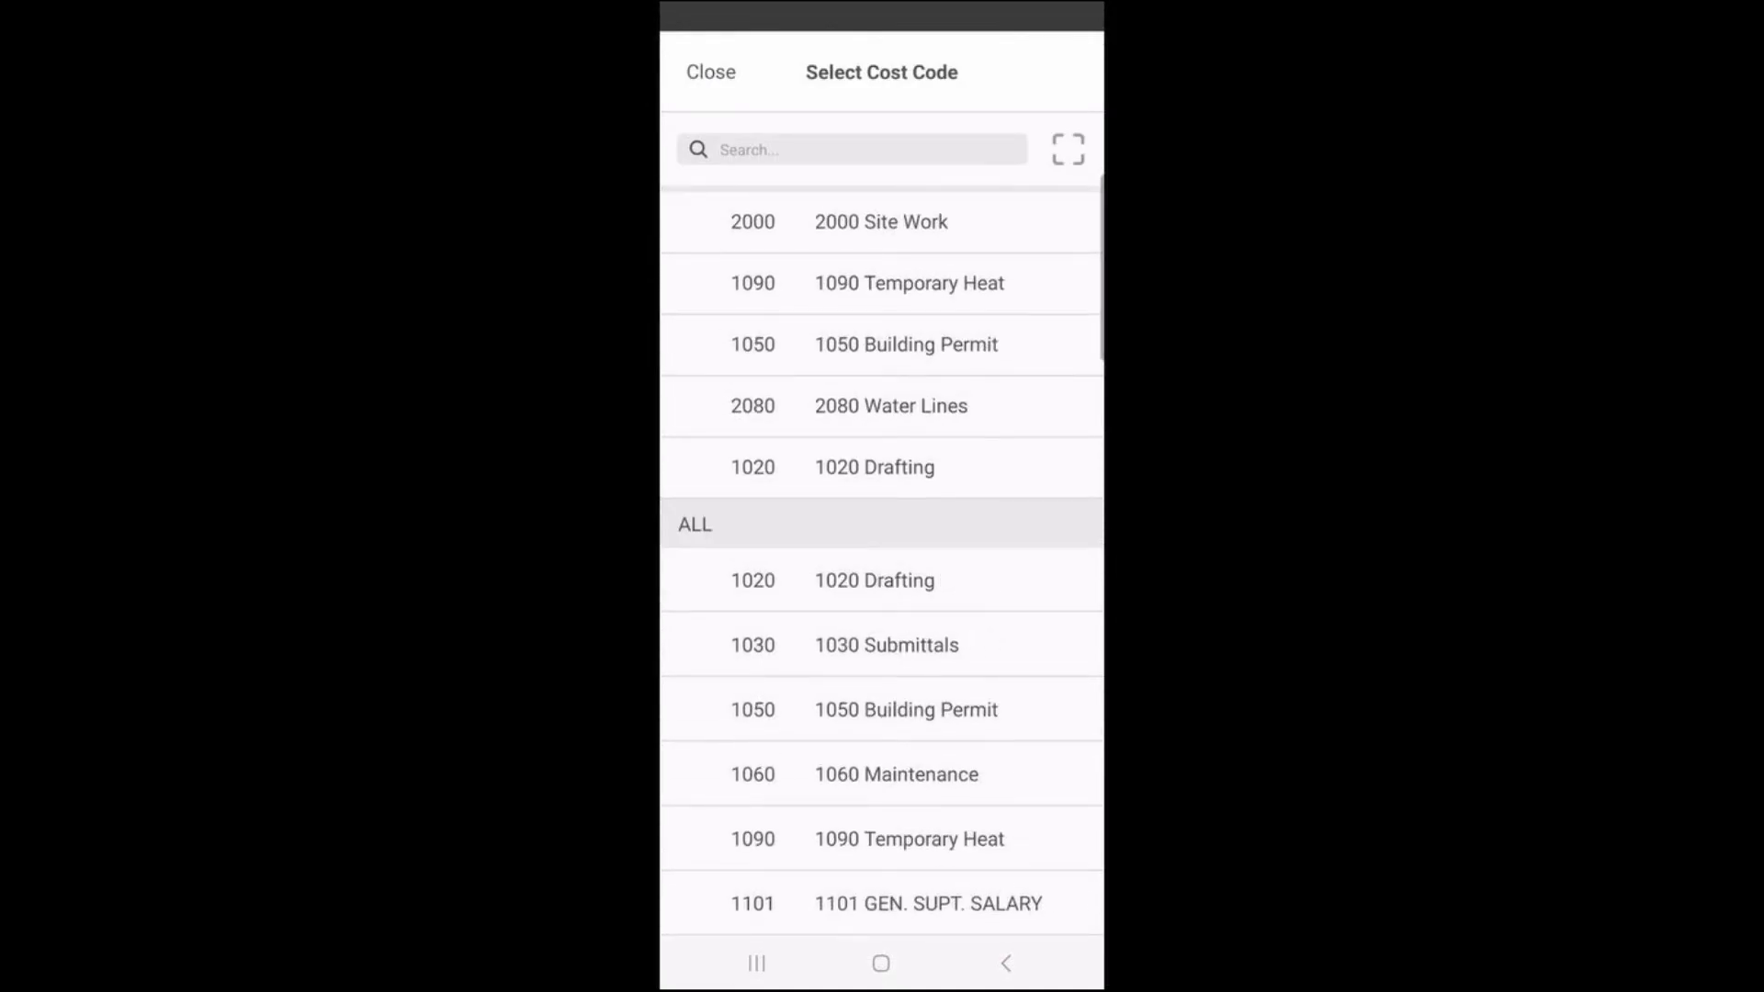
{"action": "left_click", "coordinate": [890, 405]}
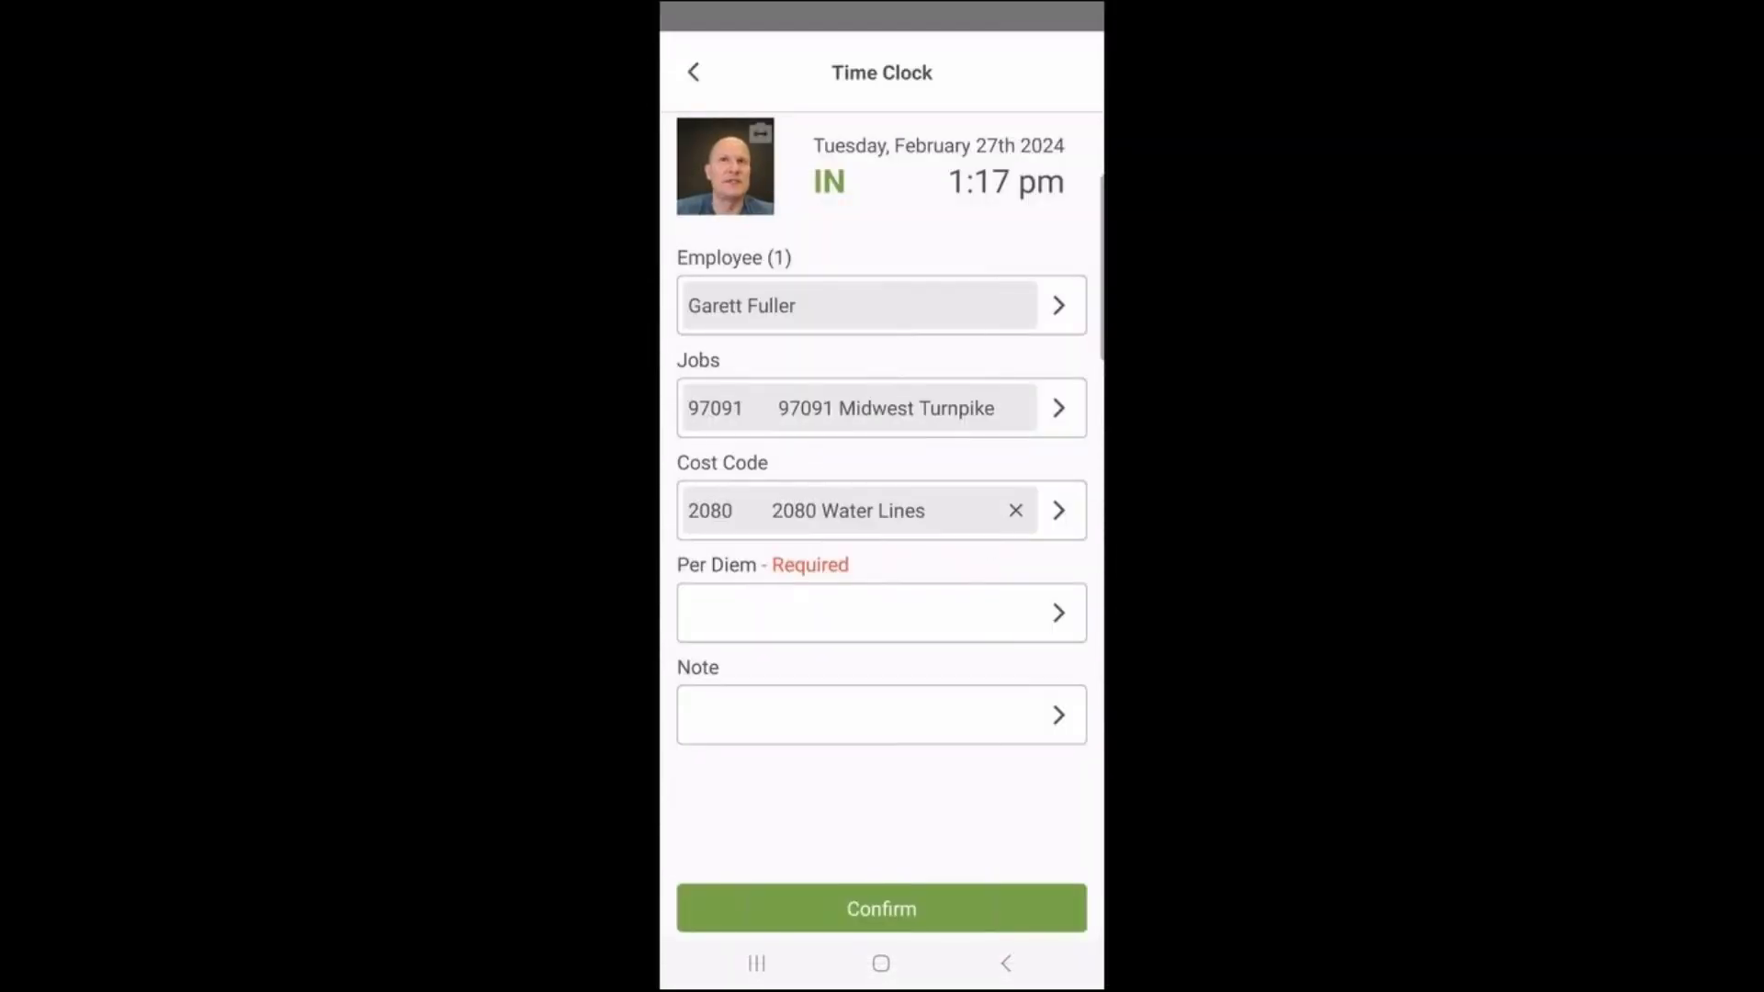
{"action": "left_click", "coordinate": [880, 612]}
{"action": "left_click", "coordinate": [757, 270]}
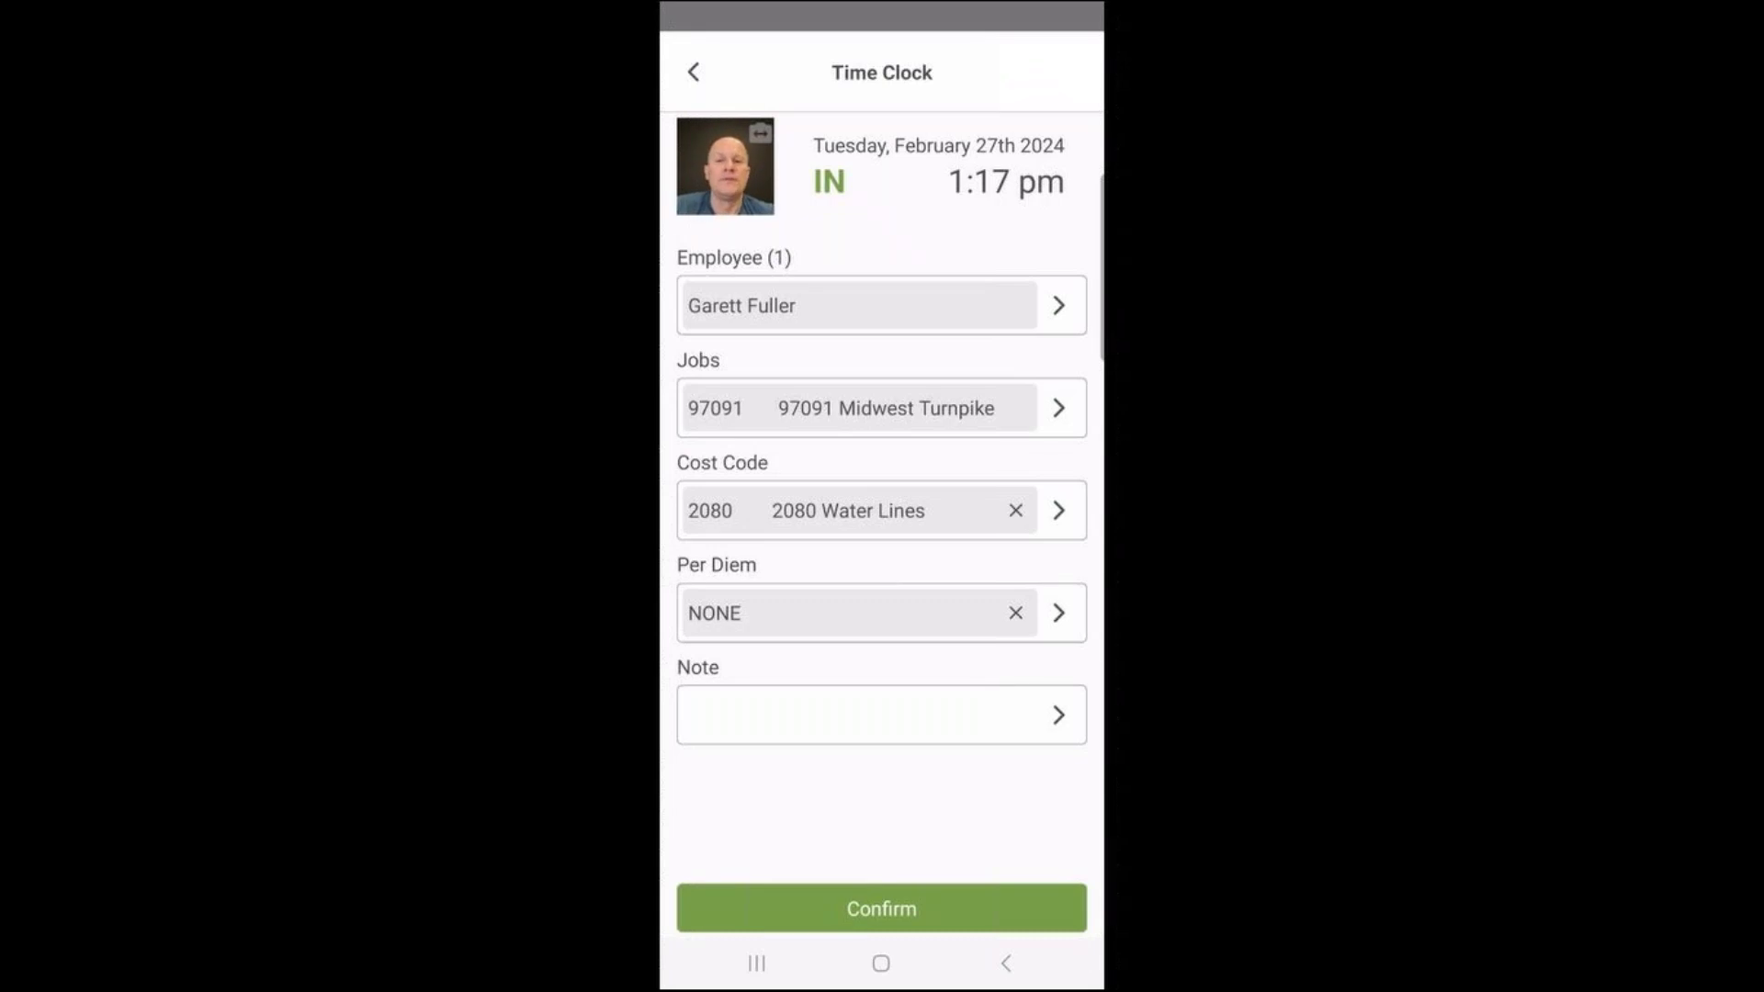
{"action": "left_click", "coordinate": [881, 908]}
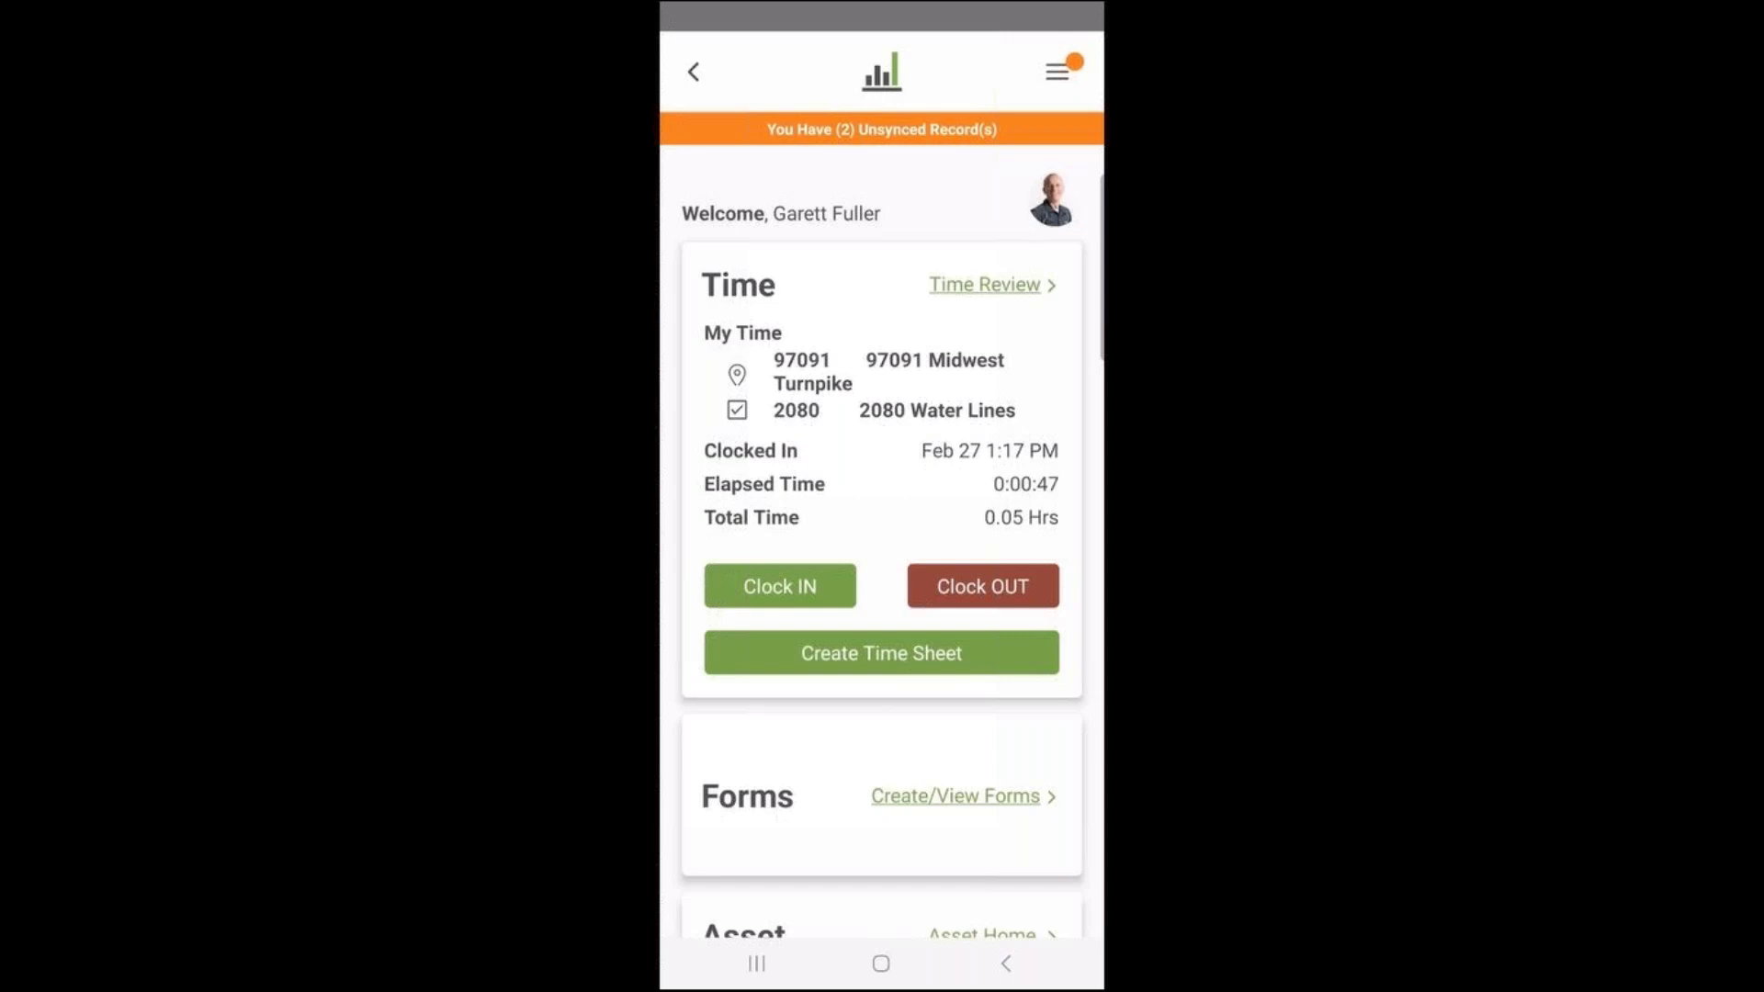
- Open the forms from the home screen and look through the safety, compliance, HR and management templates
{"action": "scroll", "coordinate": [882, 551], "scroll_direction": "down", "scroll_amount": 4}
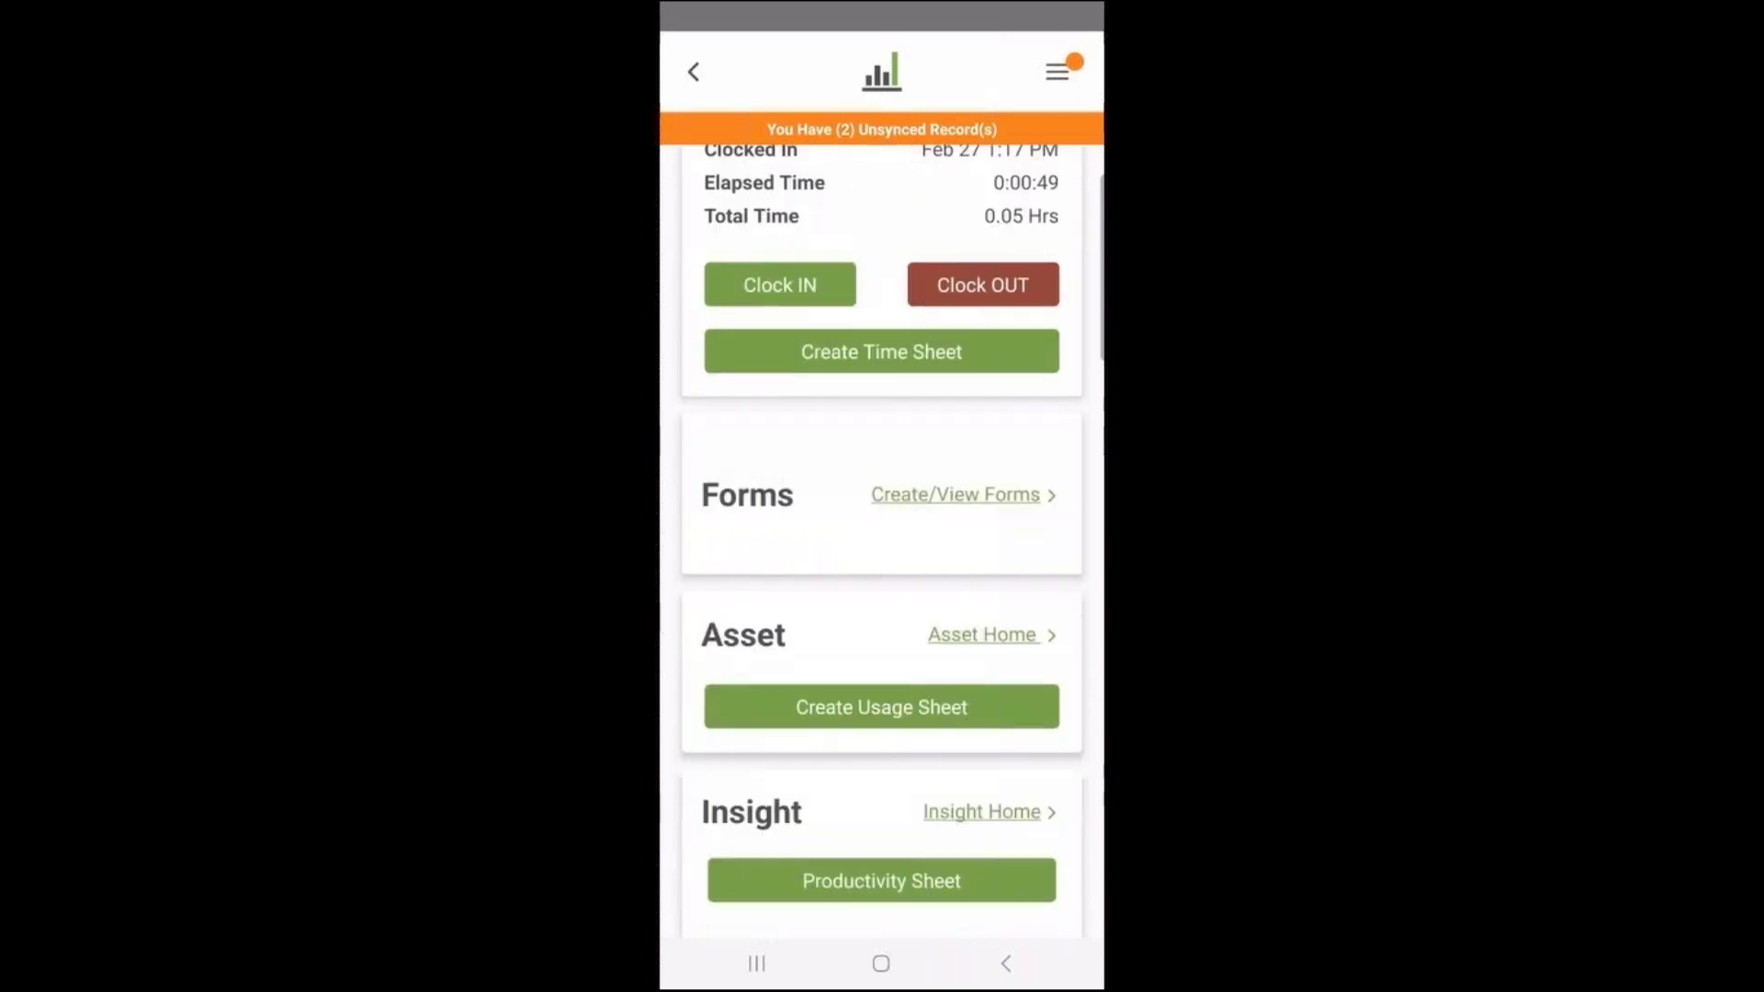
{"action": "left_click", "coordinate": [955, 492]}
{"action": "scroll", "coordinate": [881, 551], "scroll_direction": "down", "scroll_amount": 5}
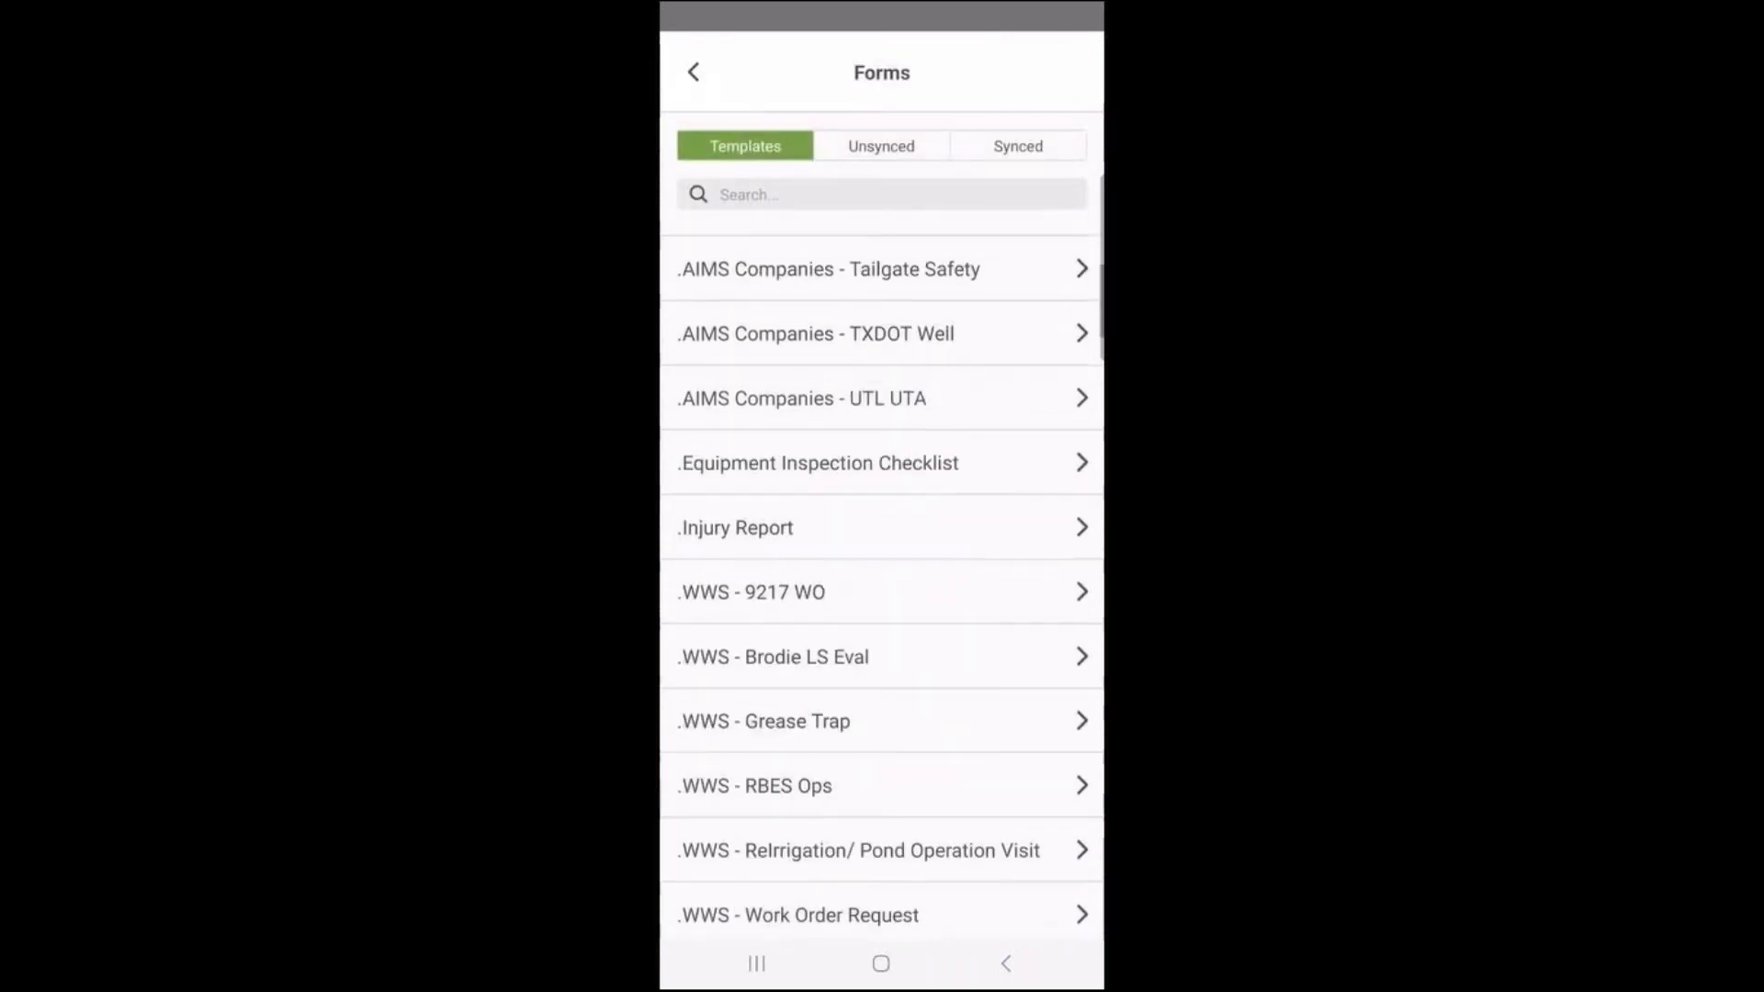
{"action": "scroll", "coordinate": [882, 551], "scroll_direction": "down", "scroll_amount": 5}
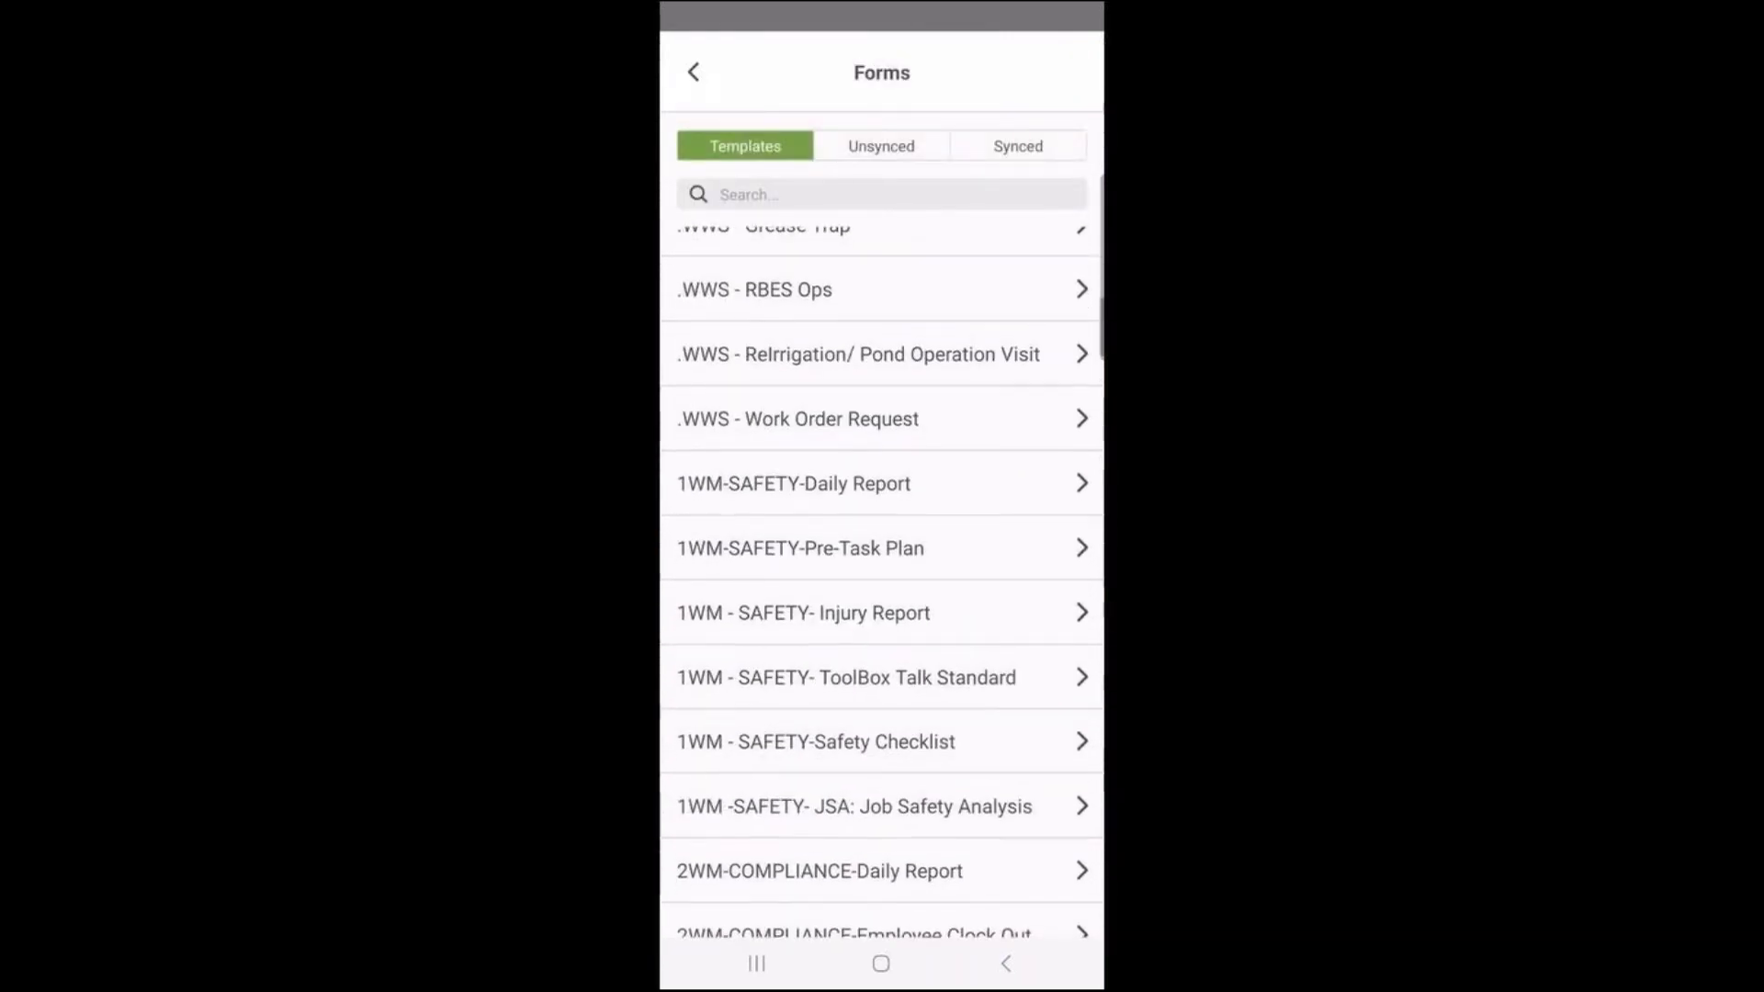
{"action": "scroll", "coordinate": [881, 551], "scroll_direction": "down", "scroll_amount": 4}
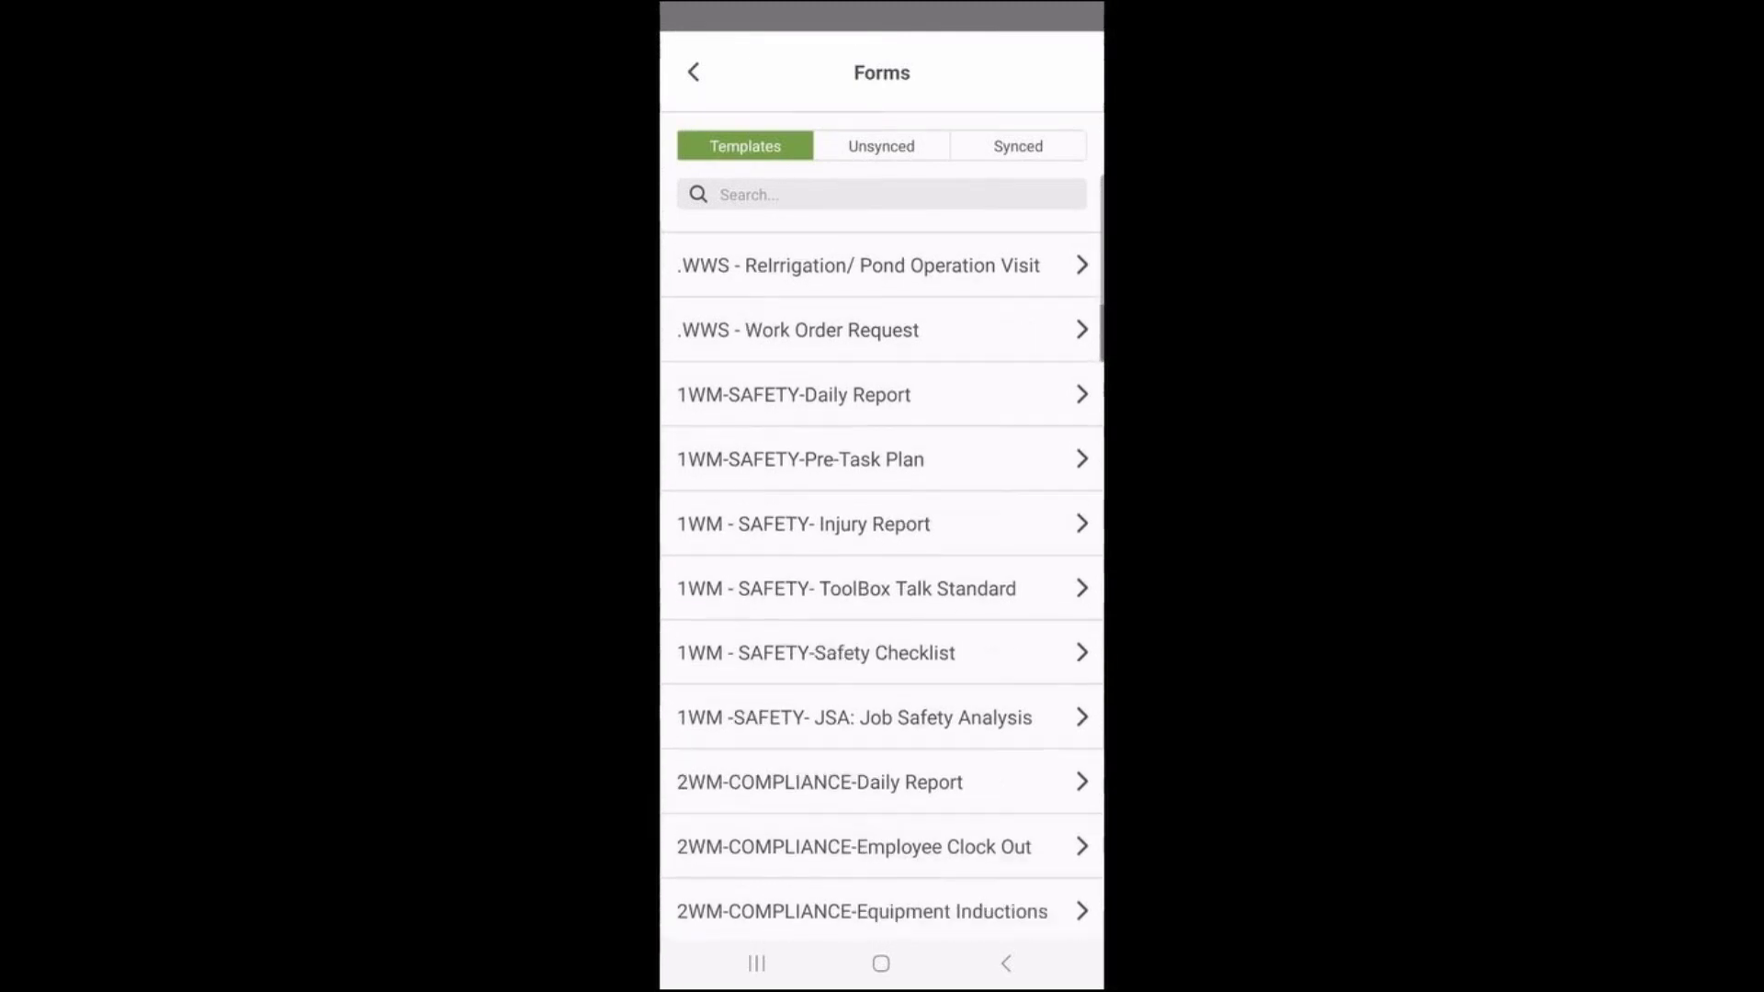
{"action": "scroll", "coordinate": [882, 551], "scroll_direction": "down", "scroll_amount": 5}
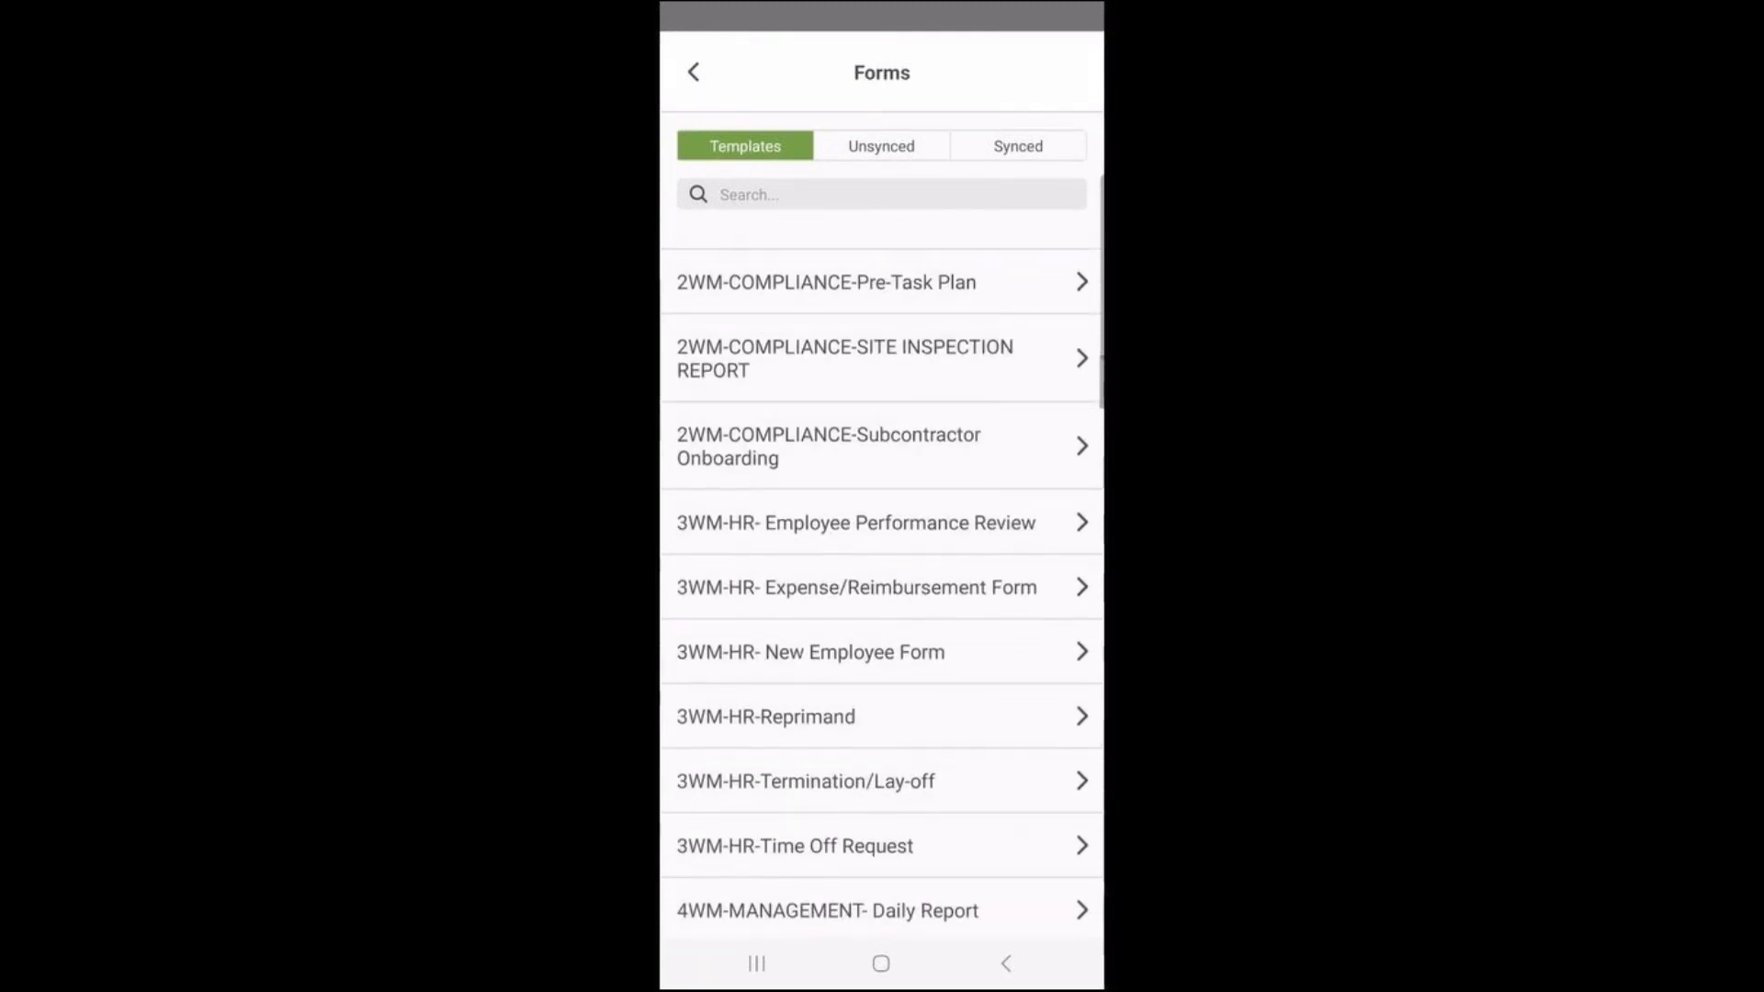
{"action": "scroll", "coordinate": [881, 551], "scroll_direction": "up", "scroll_amount": 1}
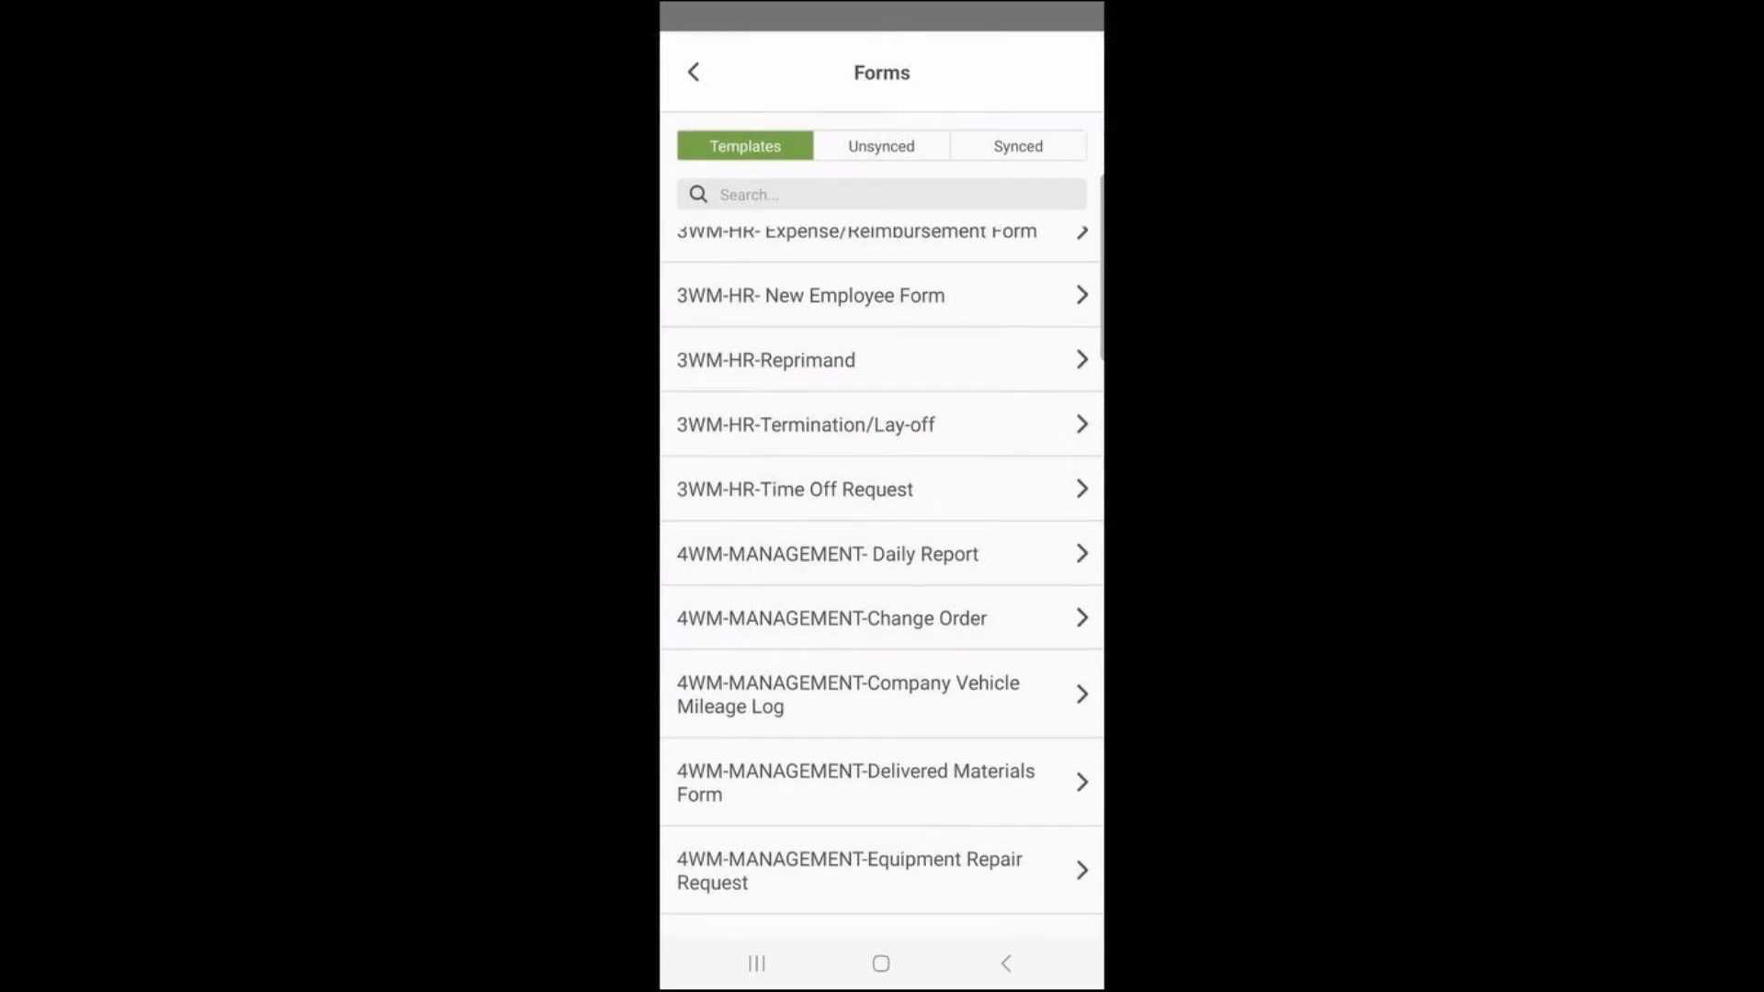
{"action": "scroll", "coordinate": [882, 551], "scroll_direction": "up", "scroll_amount": 5}
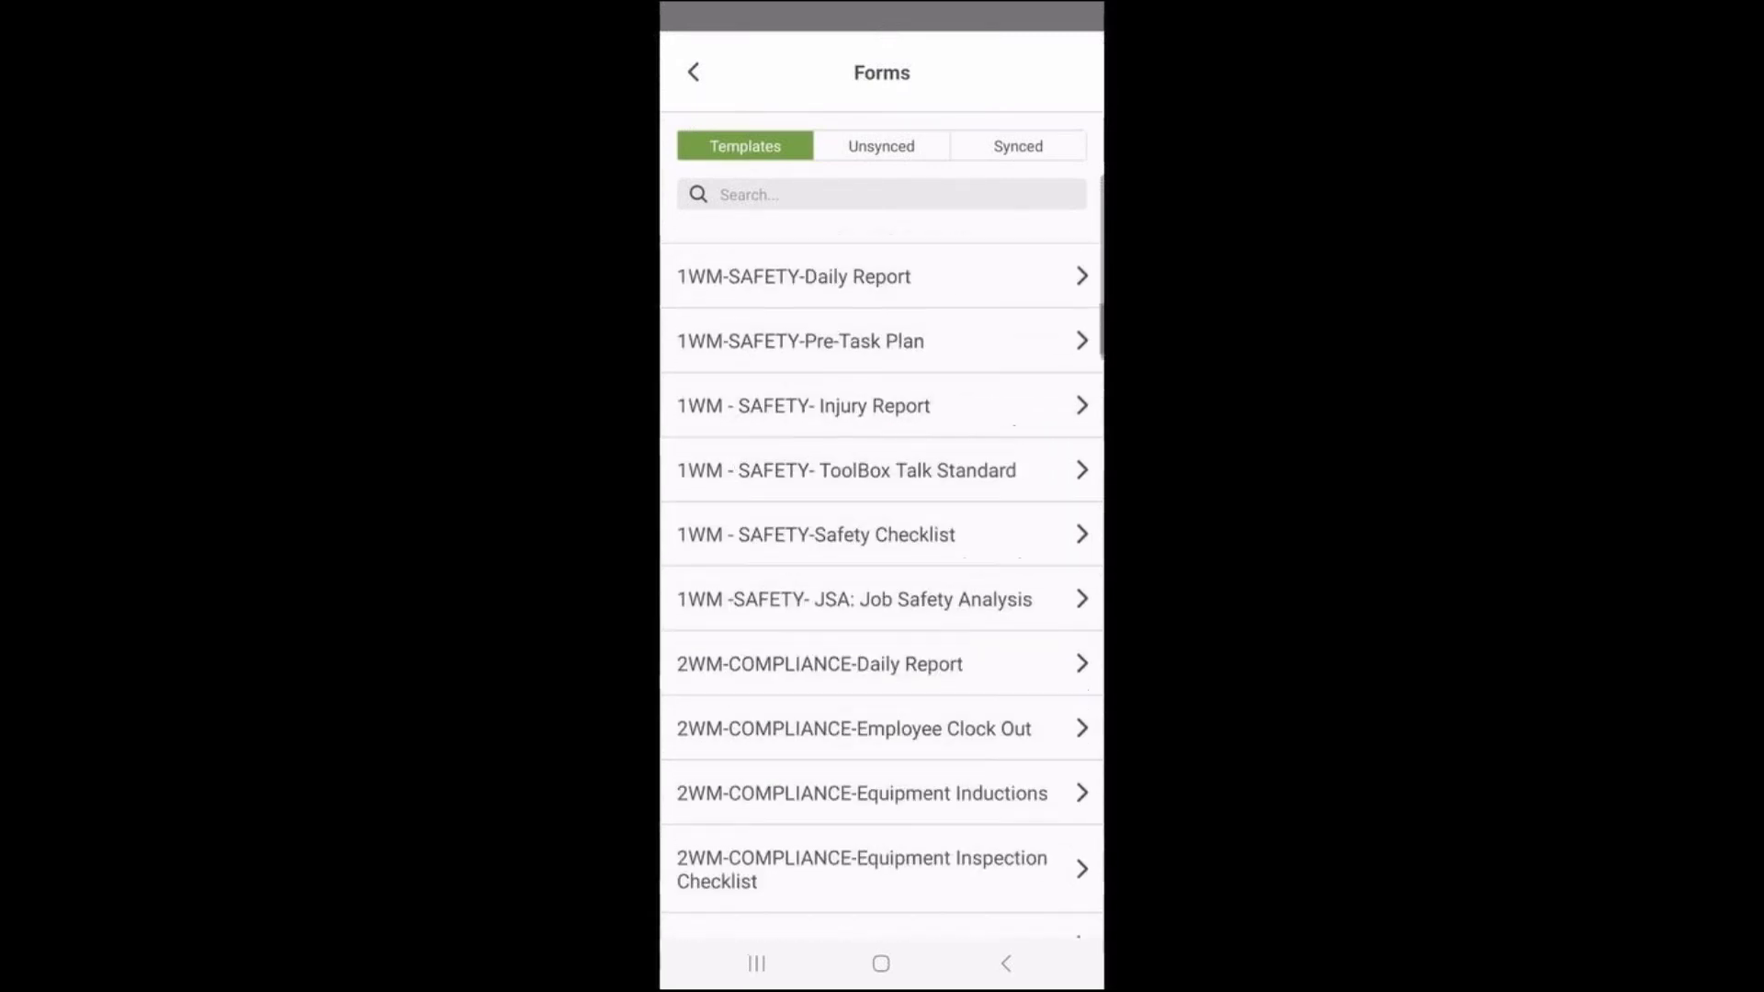
- Open the .WWS - Work Order Request form, examine its fields and leave without saving, returning to the home screen
{"action": "left_click", "coordinate": [797, 404]}
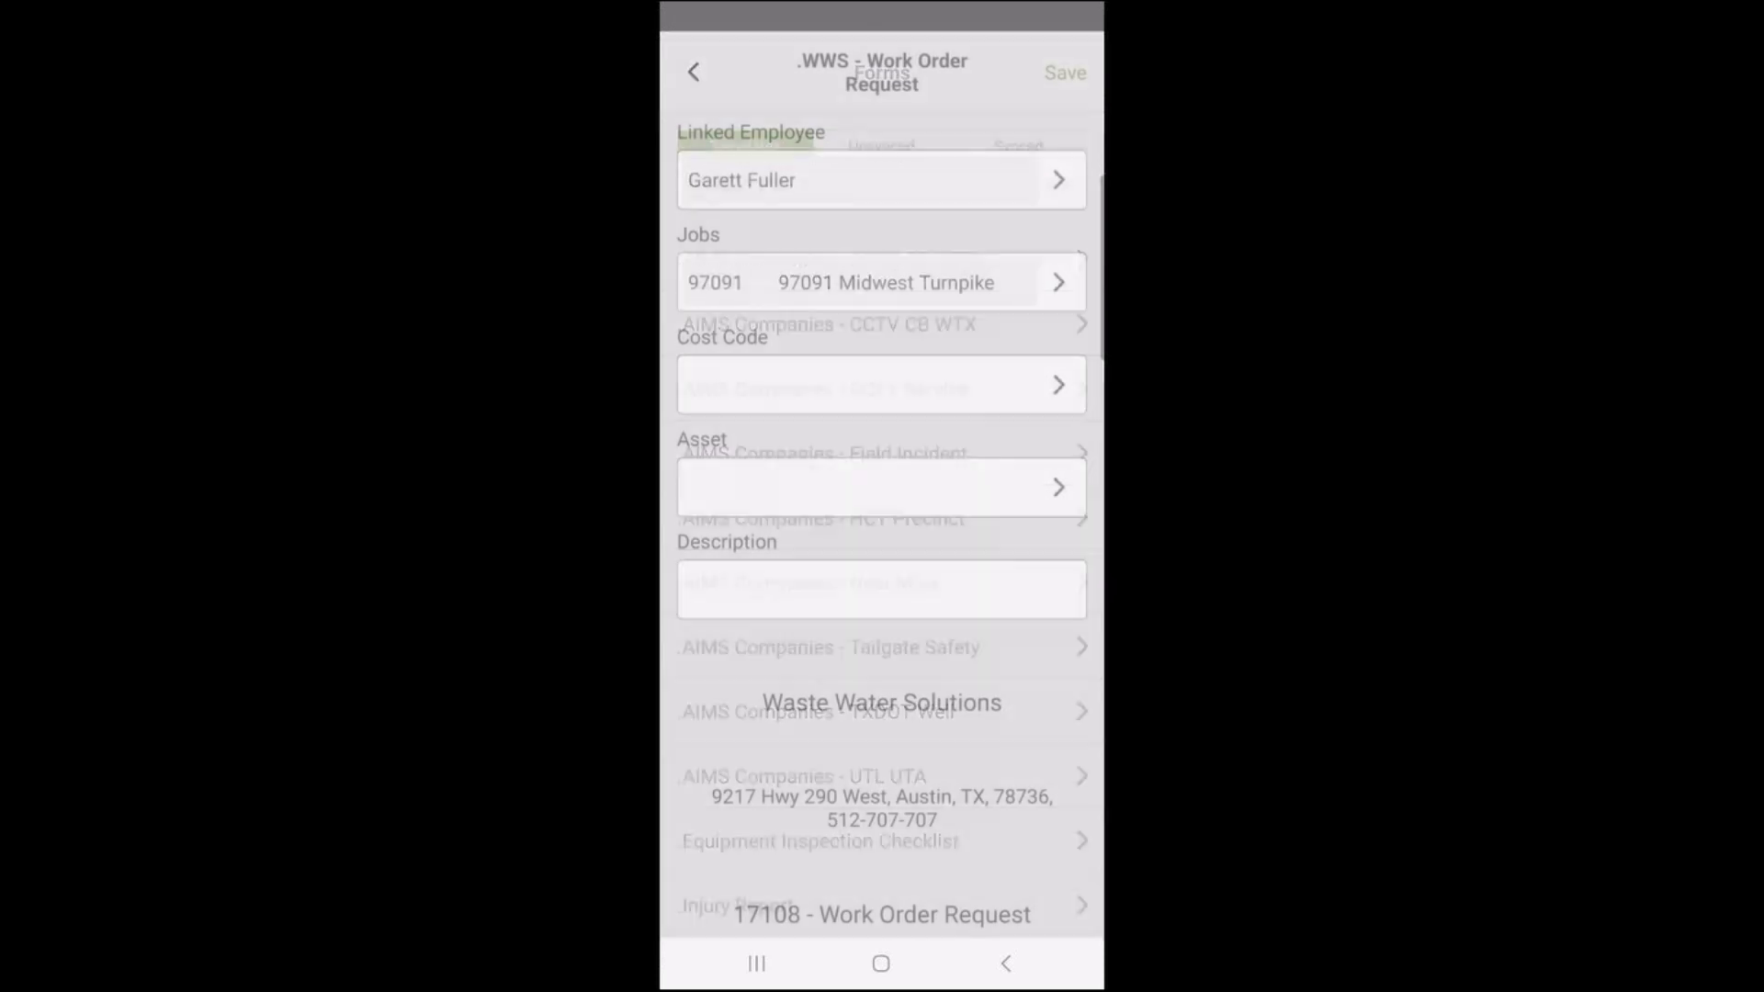
{"action": "scroll", "coordinate": [882, 551], "scroll_direction": "down", "scroll_amount": 8}
{"action": "scroll", "coordinate": [882, 551], "scroll_direction": "down", "scroll_amount": 7}
{"action": "scroll", "coordinate": [882, 551], "scroll_direction": "up", "scroll_amount": 10}
{"action": "left_click", "coordinate": [694, 72]}
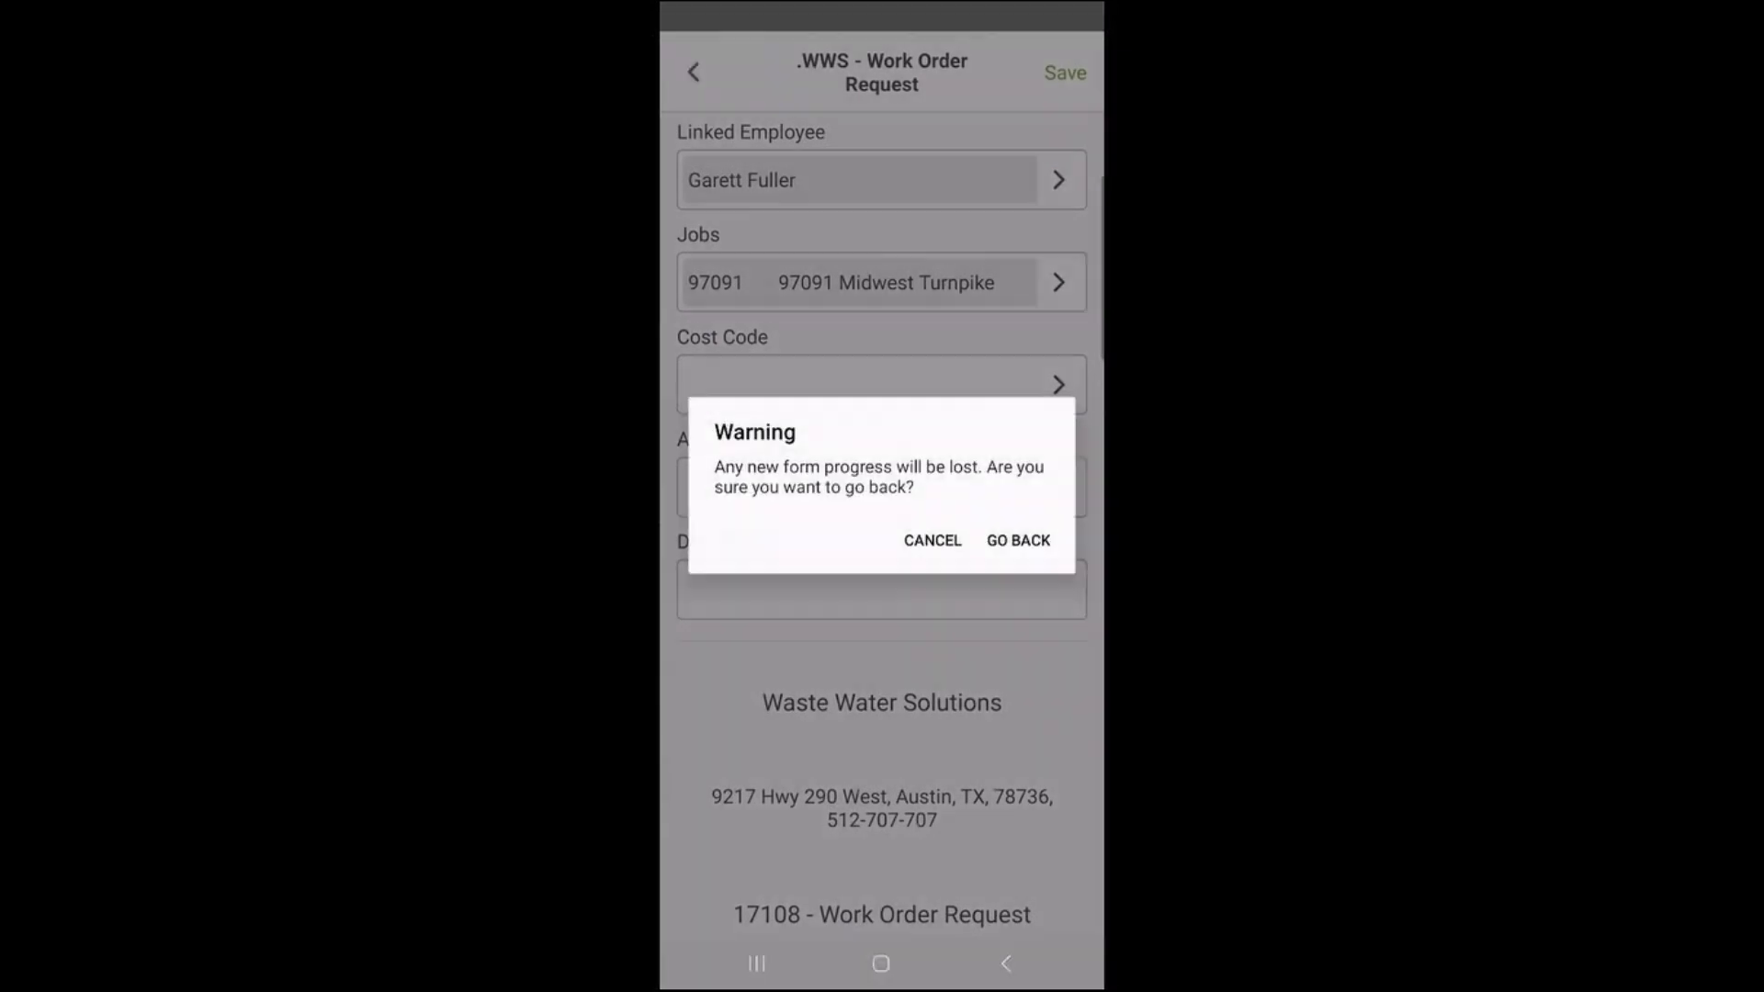
{"action": "left_click", "coordinate": [1018, 540]}
{"action": "left_click", "coordinate": [693, 71]}
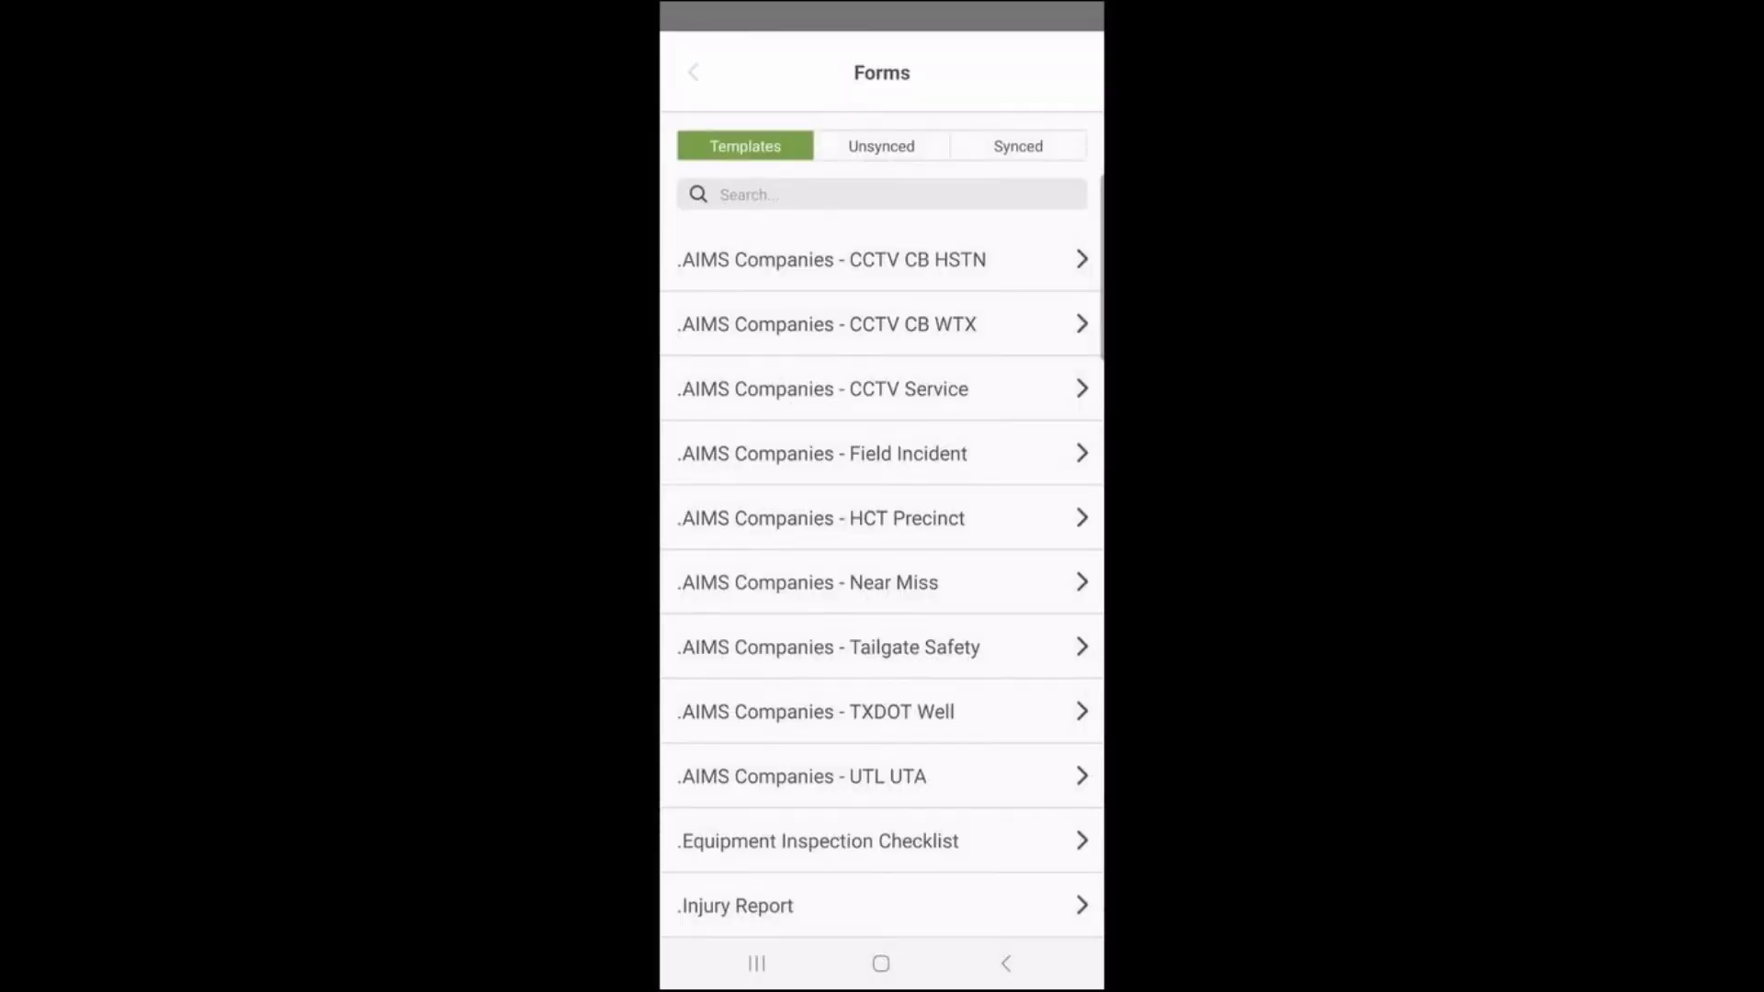
- Fill in another clock-in with cost code 1050 Building Permit and leave it without confirming
{"action": "scroll", "coordinate": [882, 542], "scroll_direction": "up", "scroll_amount": 3}
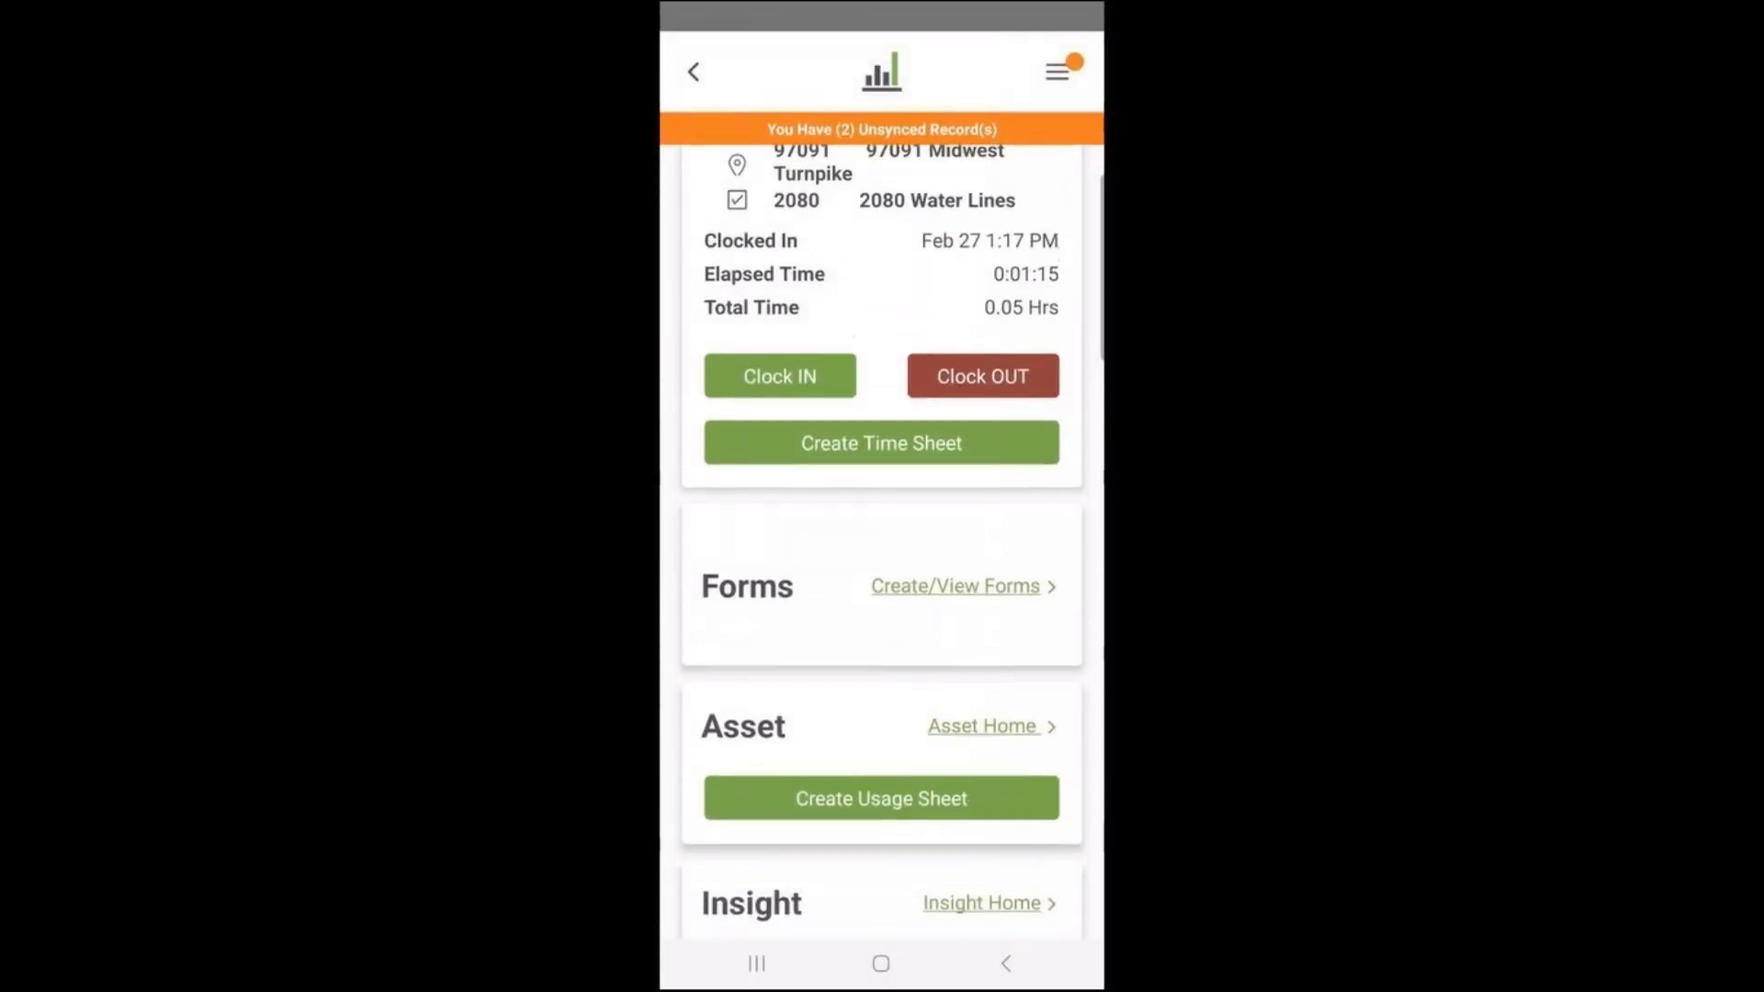
{"action": "left_click", "coordinate": [780, 455]}
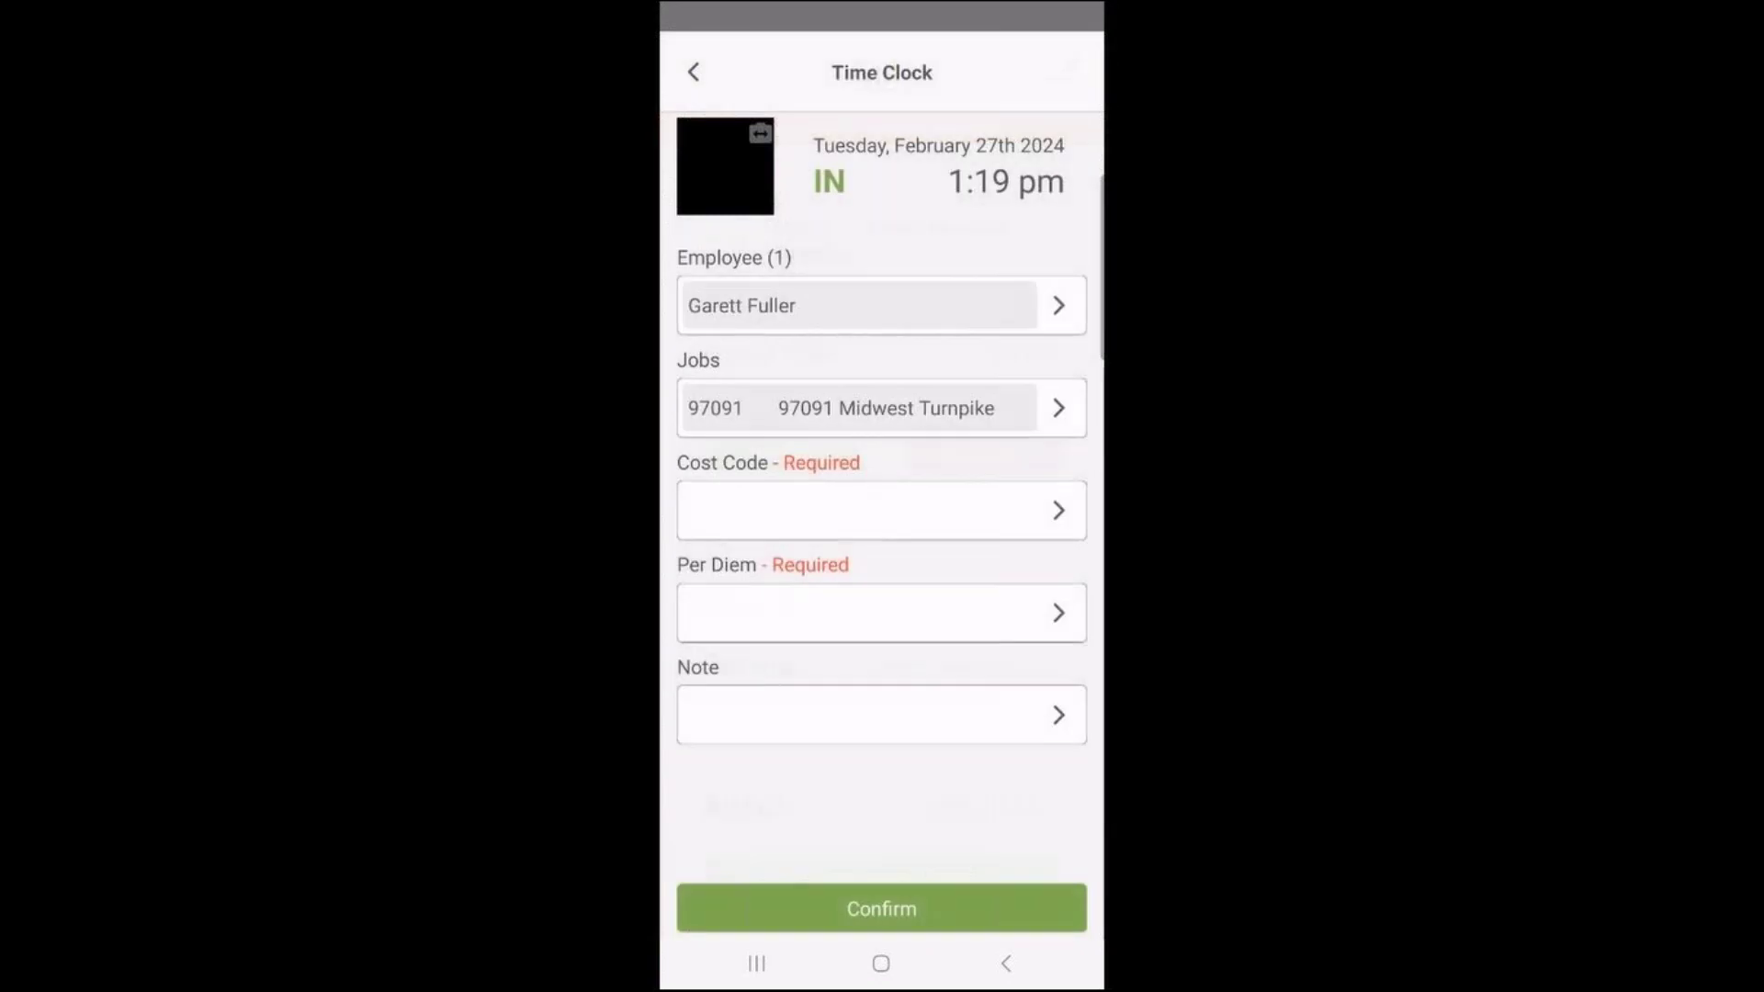
{"action": "left_click", "coordinate": [882, 509]}
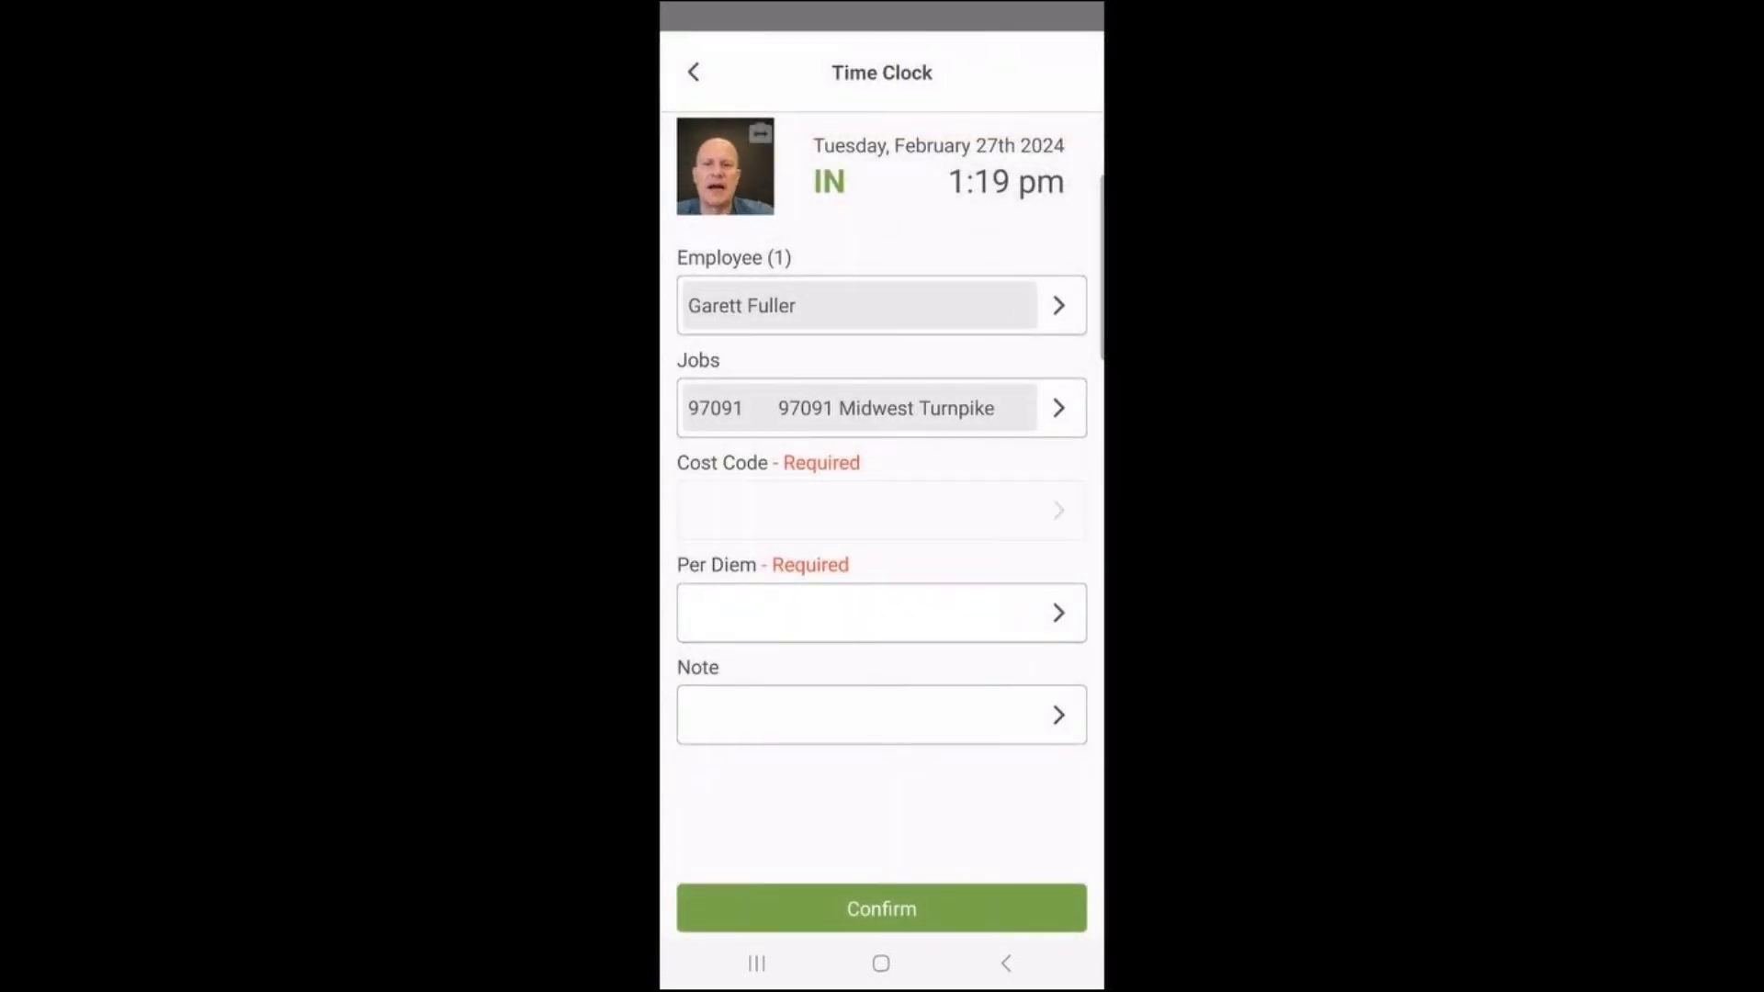
{"action": "left_click", "coordinate": [882, 449]}
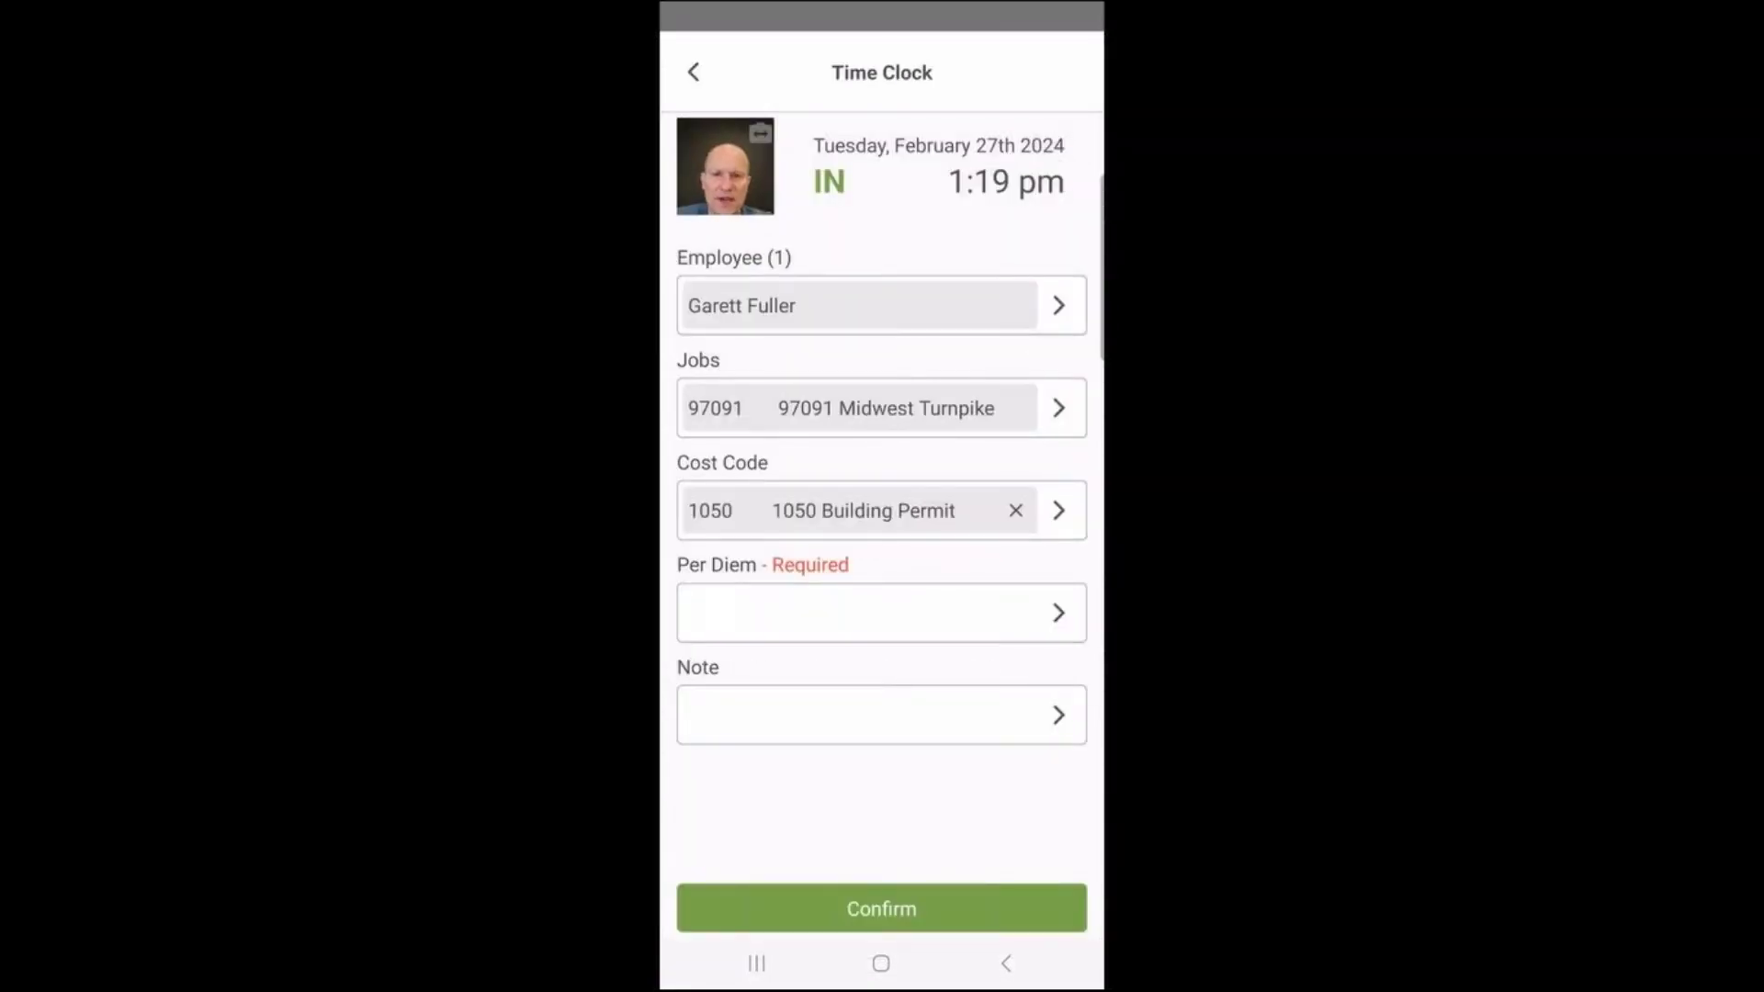
{"action": "left_click", "coordinate": [882, 613]}
{"action": "left_click", "coordinate": [882, 208]}
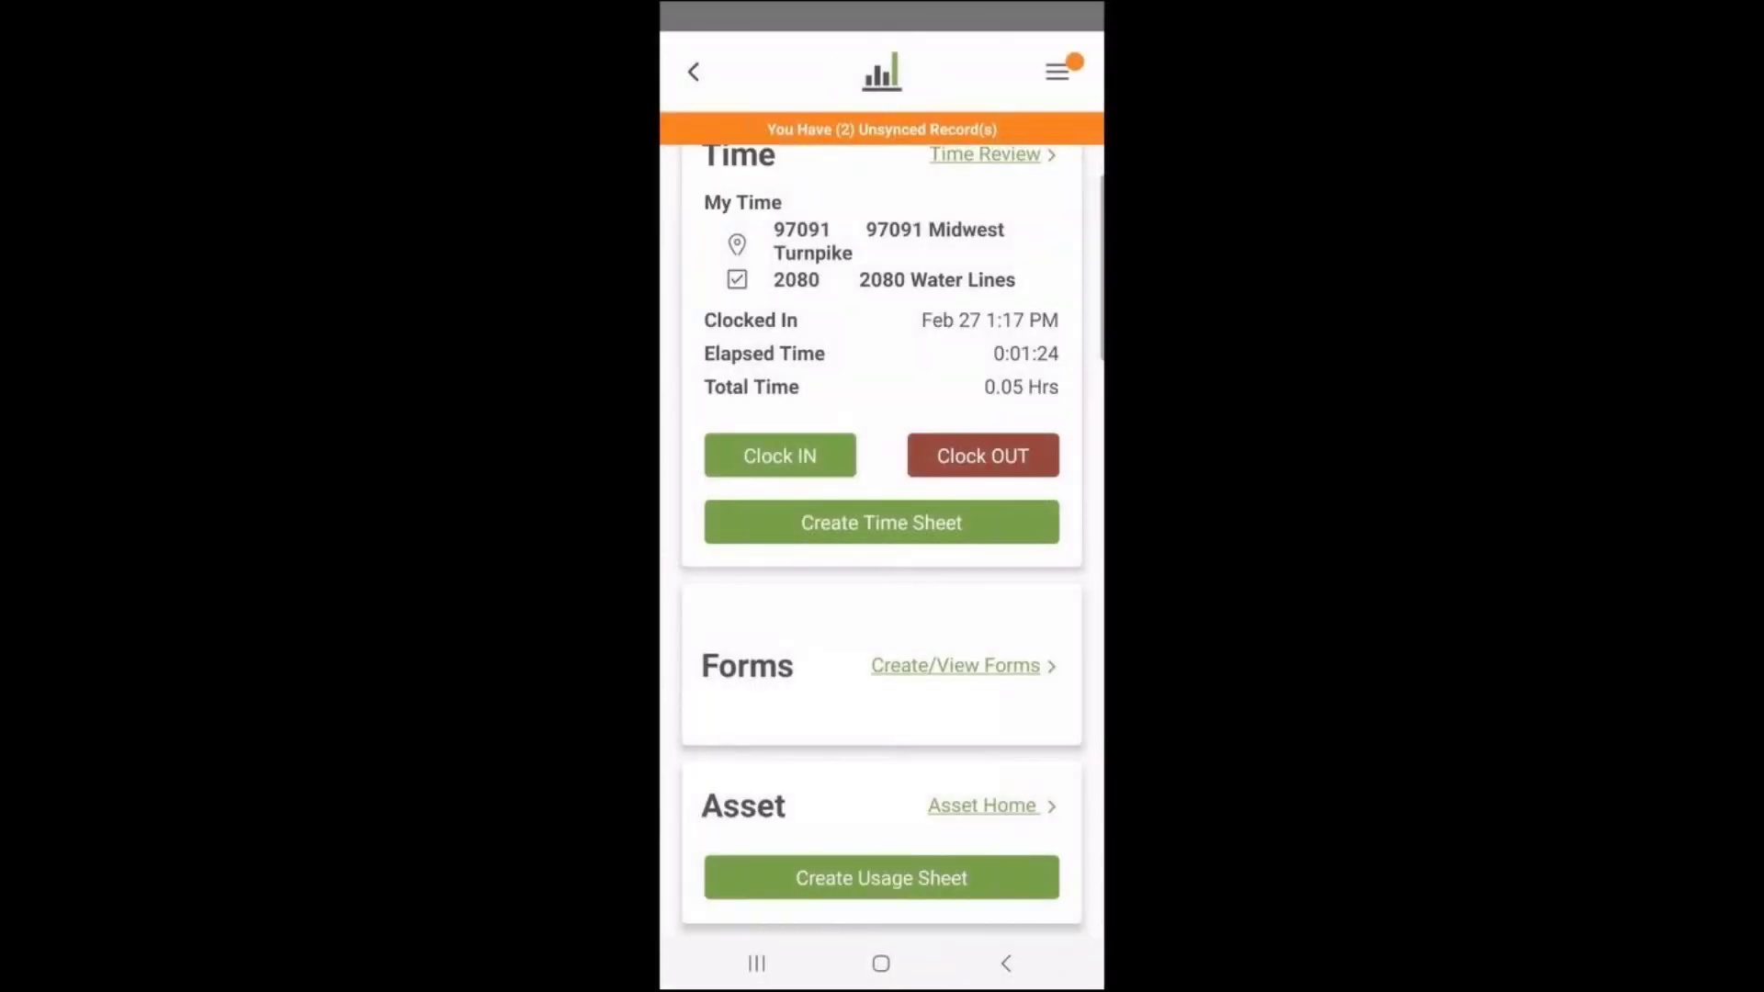
- Clock the employee out, accepting the injury-free disclaimer and completing the required time review
{"action": "left_click", "coordinate": [985, 455]}
{"action": "left_click", "coordinate": [882, 408]}
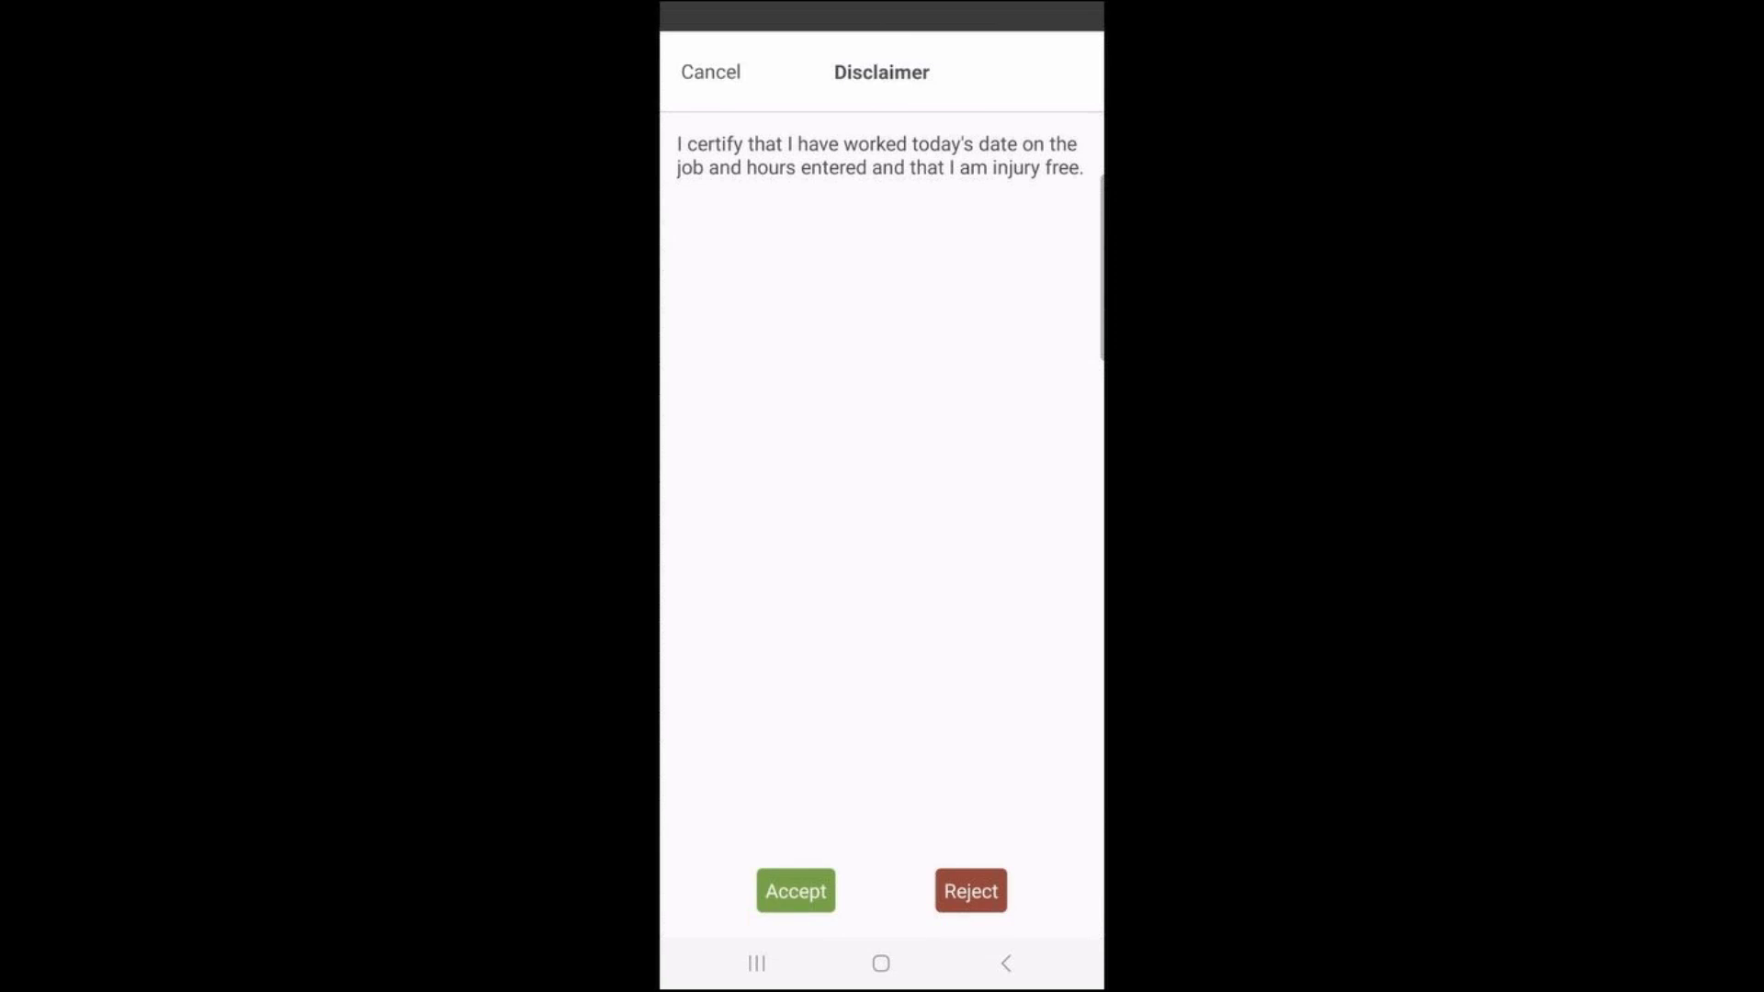
{"action": "left_click", "coordinate": [796, 891]}
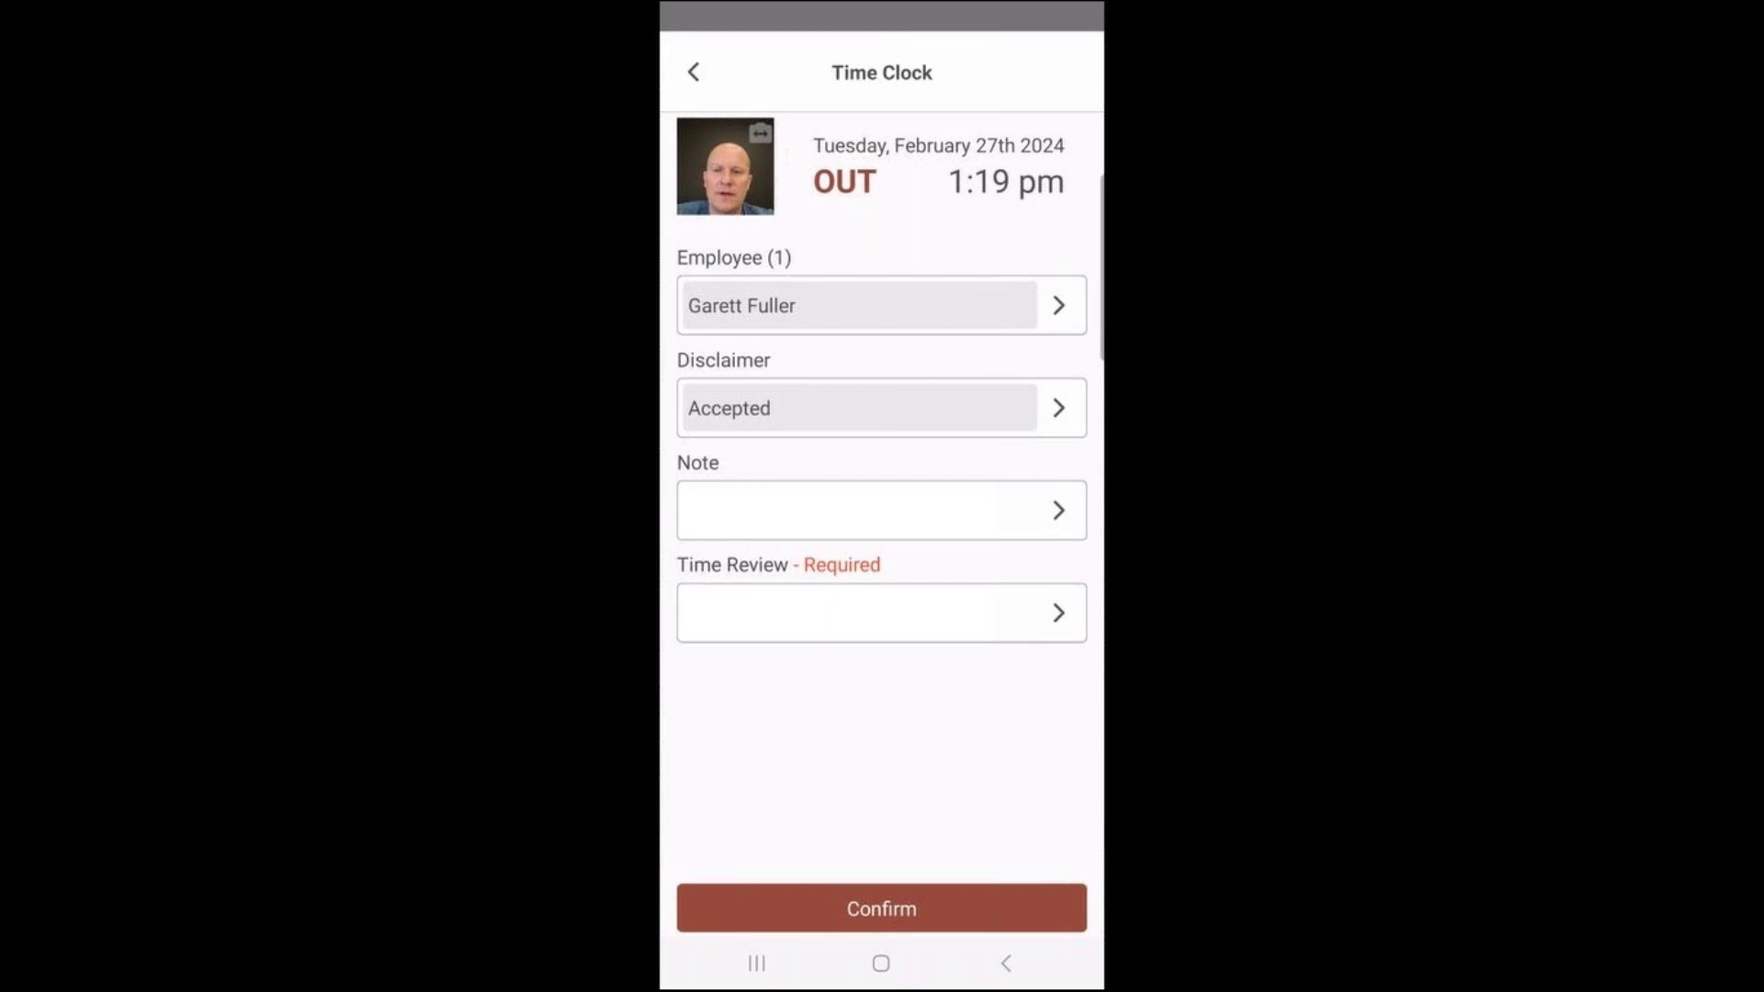
{"action": "left_click", "coordinate": [882, 613]}
{"action": "mouse_move", "coordinate": [778, 359]}
{"action": "left_mouse_down"}
{"action": "mouse_move", "coordinate": [830, 319]}
{"action": "mouse_move", "coordinate": [1079, 376]}
{"action": "left_mouse_up"}
{"action": "left_click", "coordinate": [718, 532]}
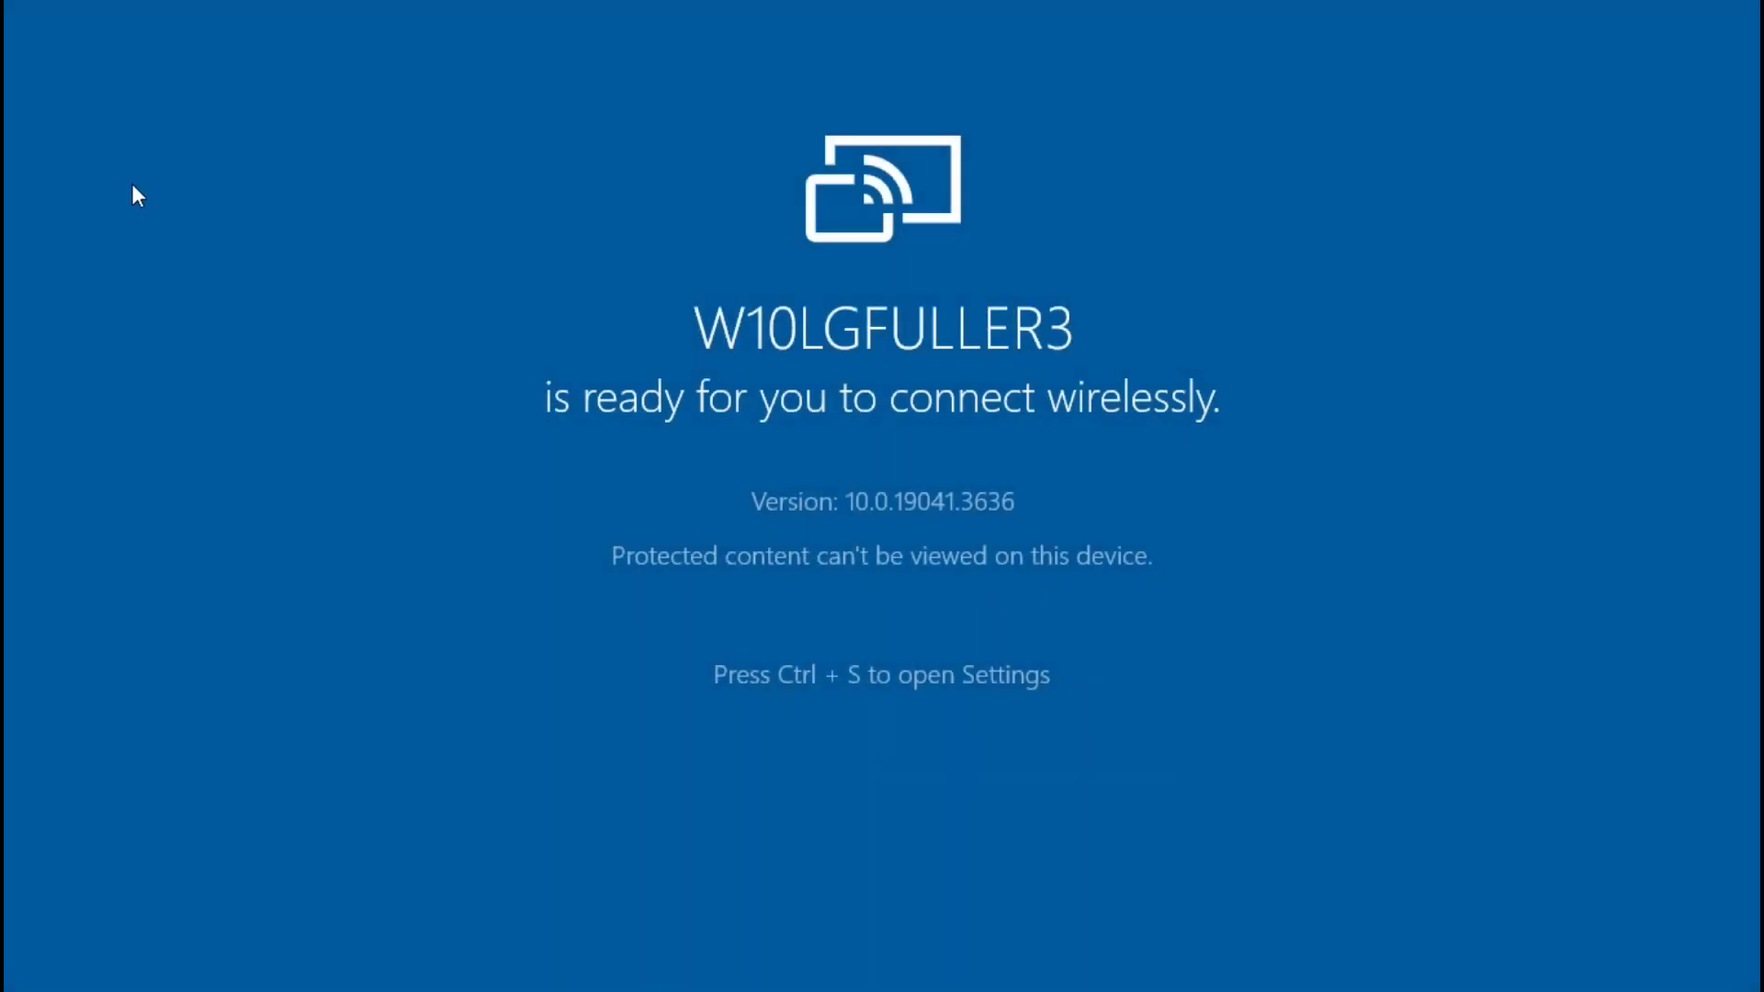
- Switch to the WorkMax Time Editor in the browser, select the 2080 Water Lines time record and view its details
{"action": "key", "text": "alt+F4"}
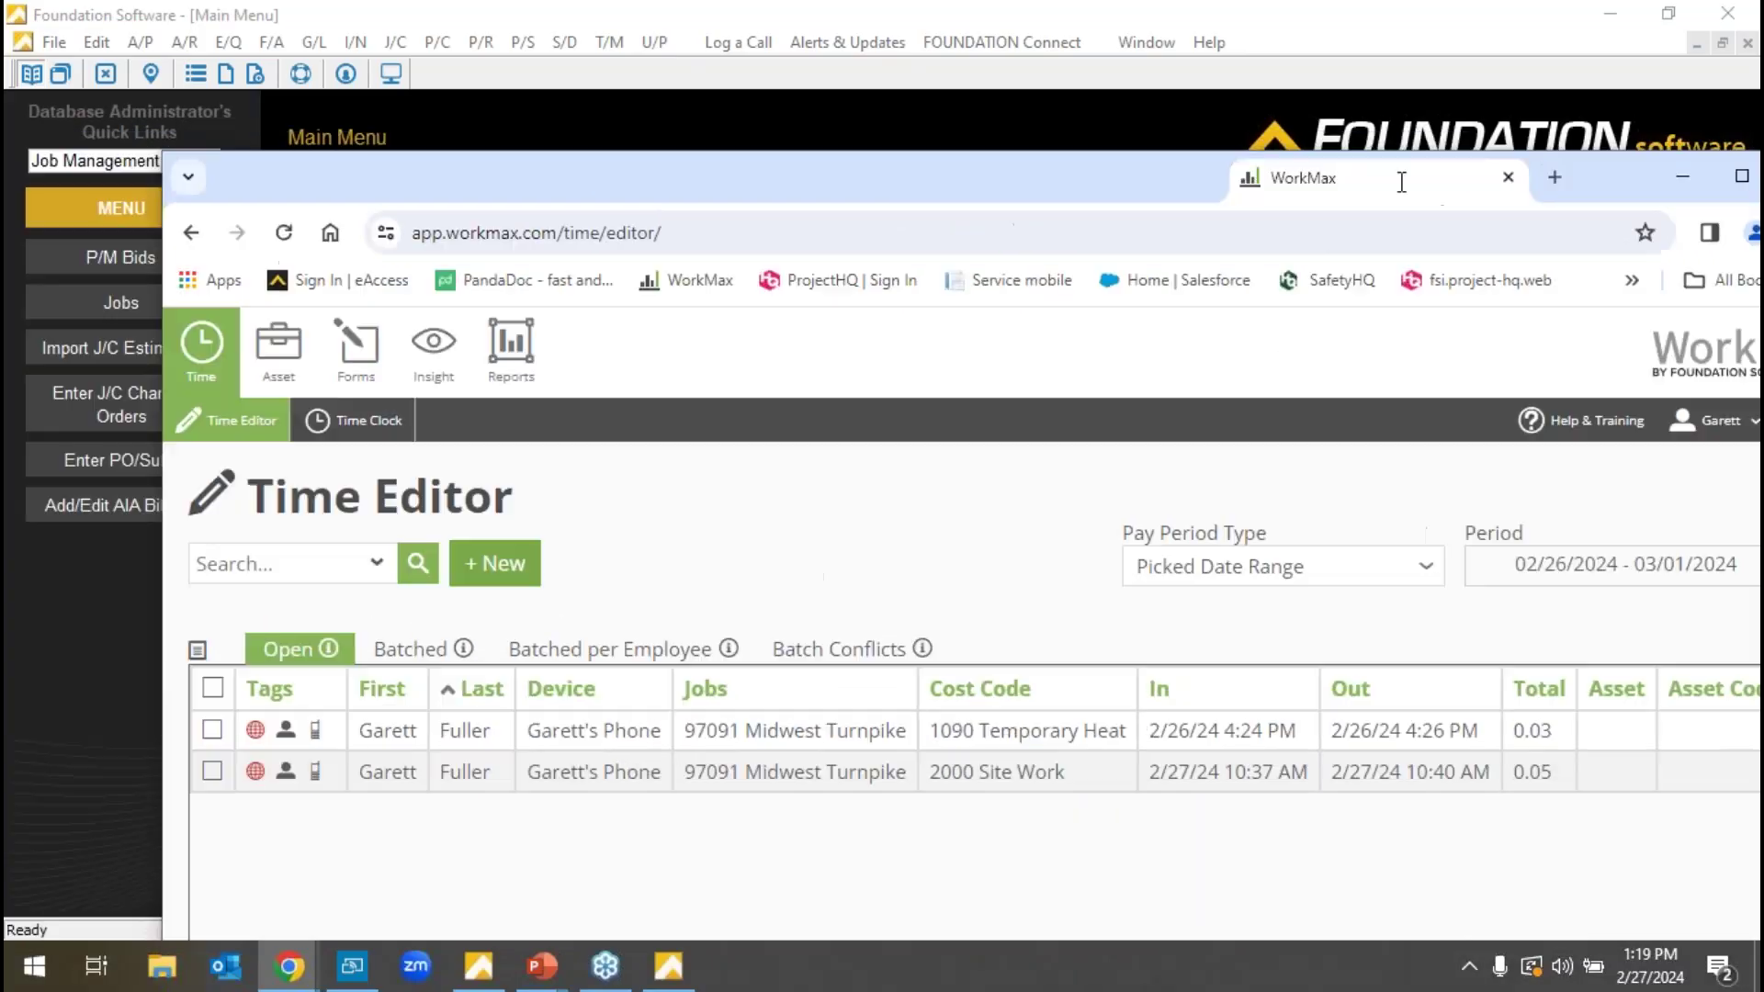
{"action": "left_click", "coordinate": [1517, 71]}
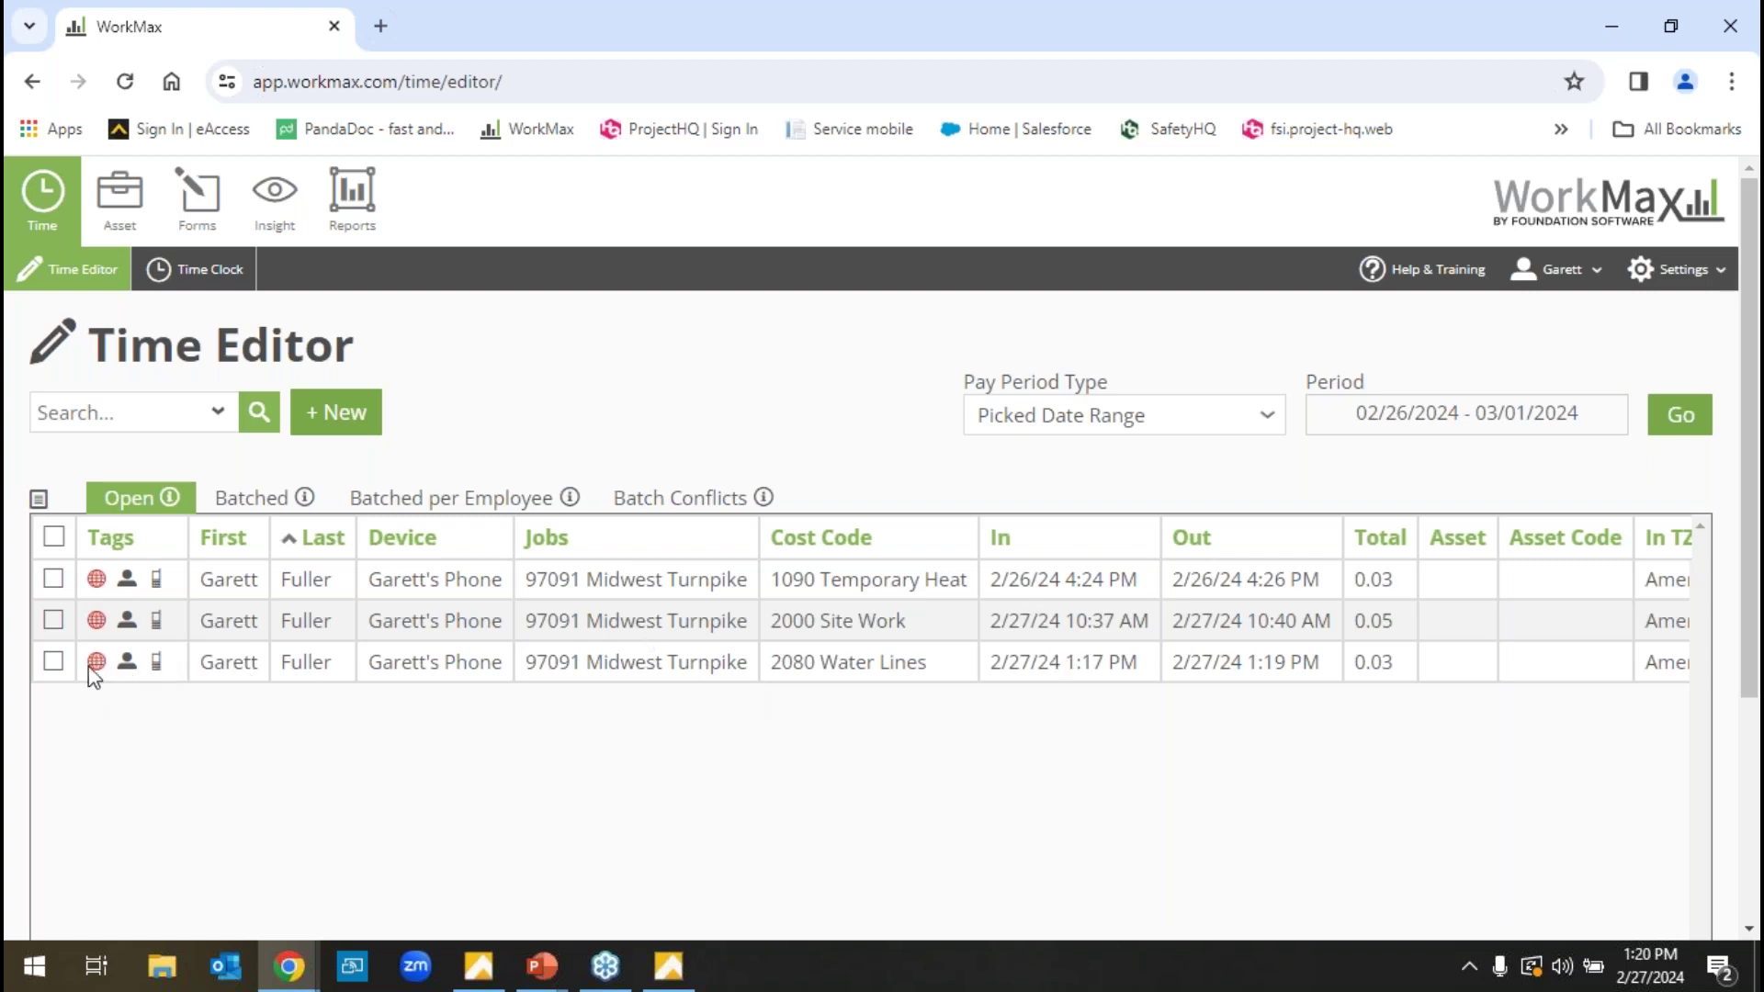
{"action": "left_click", "coordinate": [53, 661]}
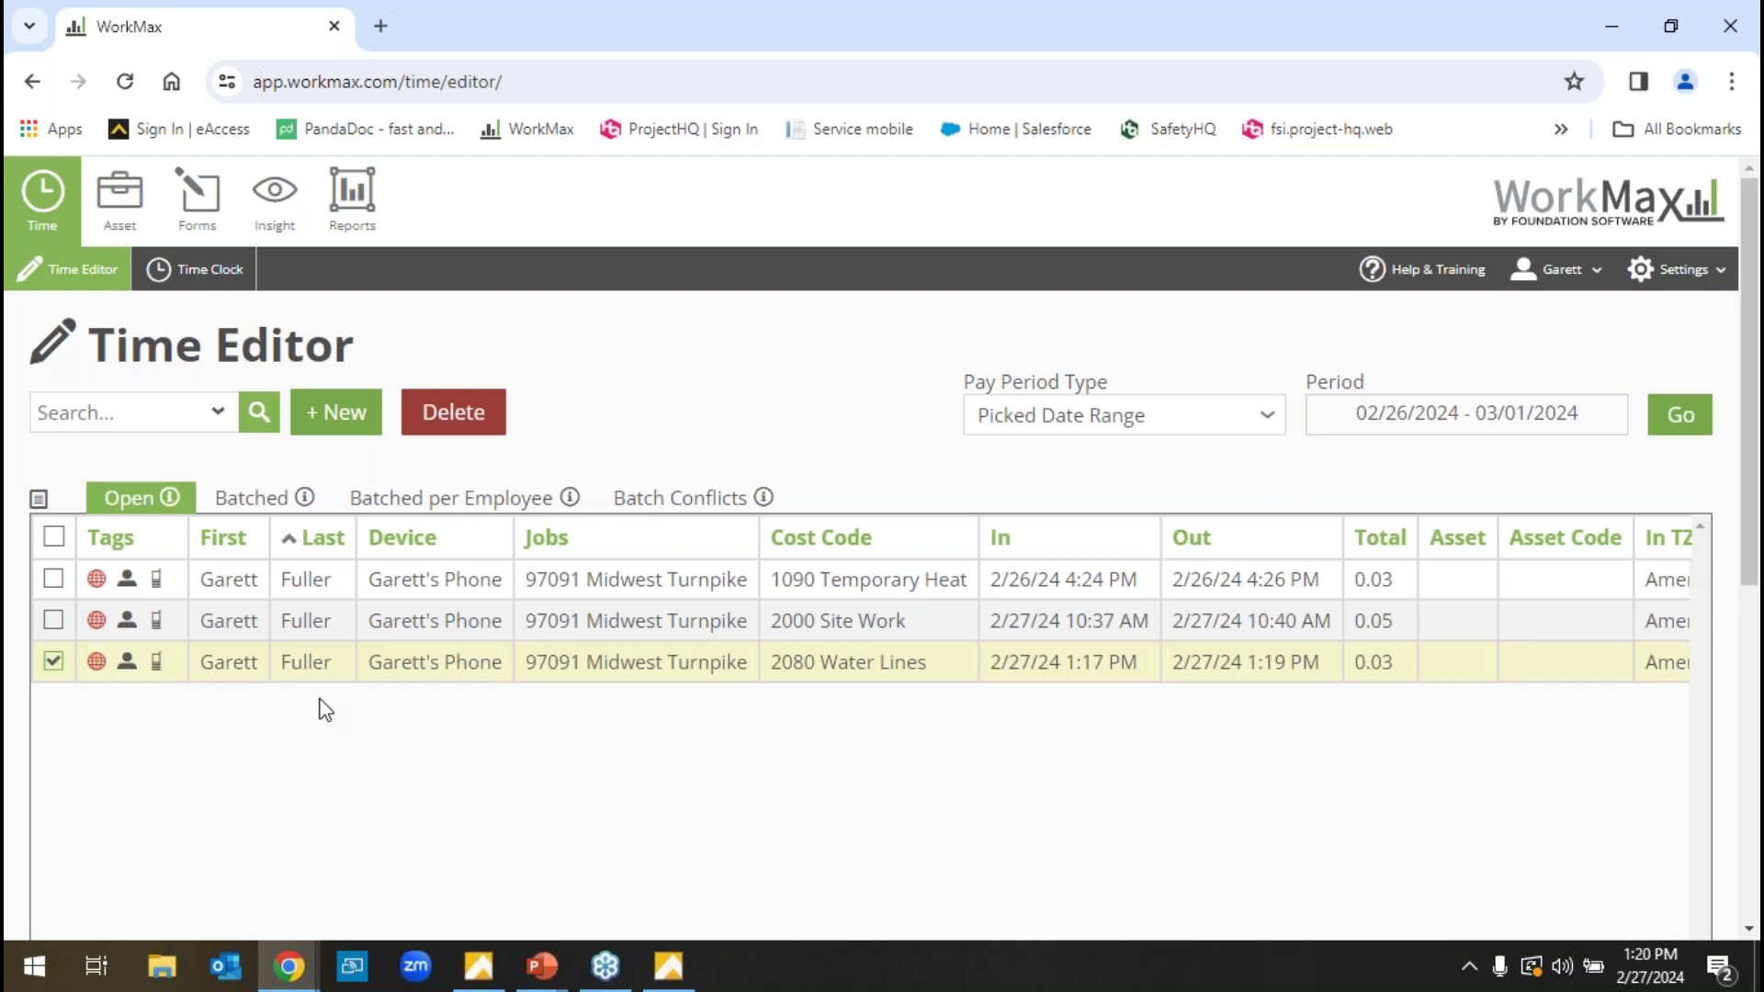
{"action": "scroll", "coordinate": [439, 737], "scroll_direction": "down", "scroll_amount": 3}
{"action": "scroll", "coordinate": [438, 737], "scroll_direction": "down", "scroll_amount": 5}
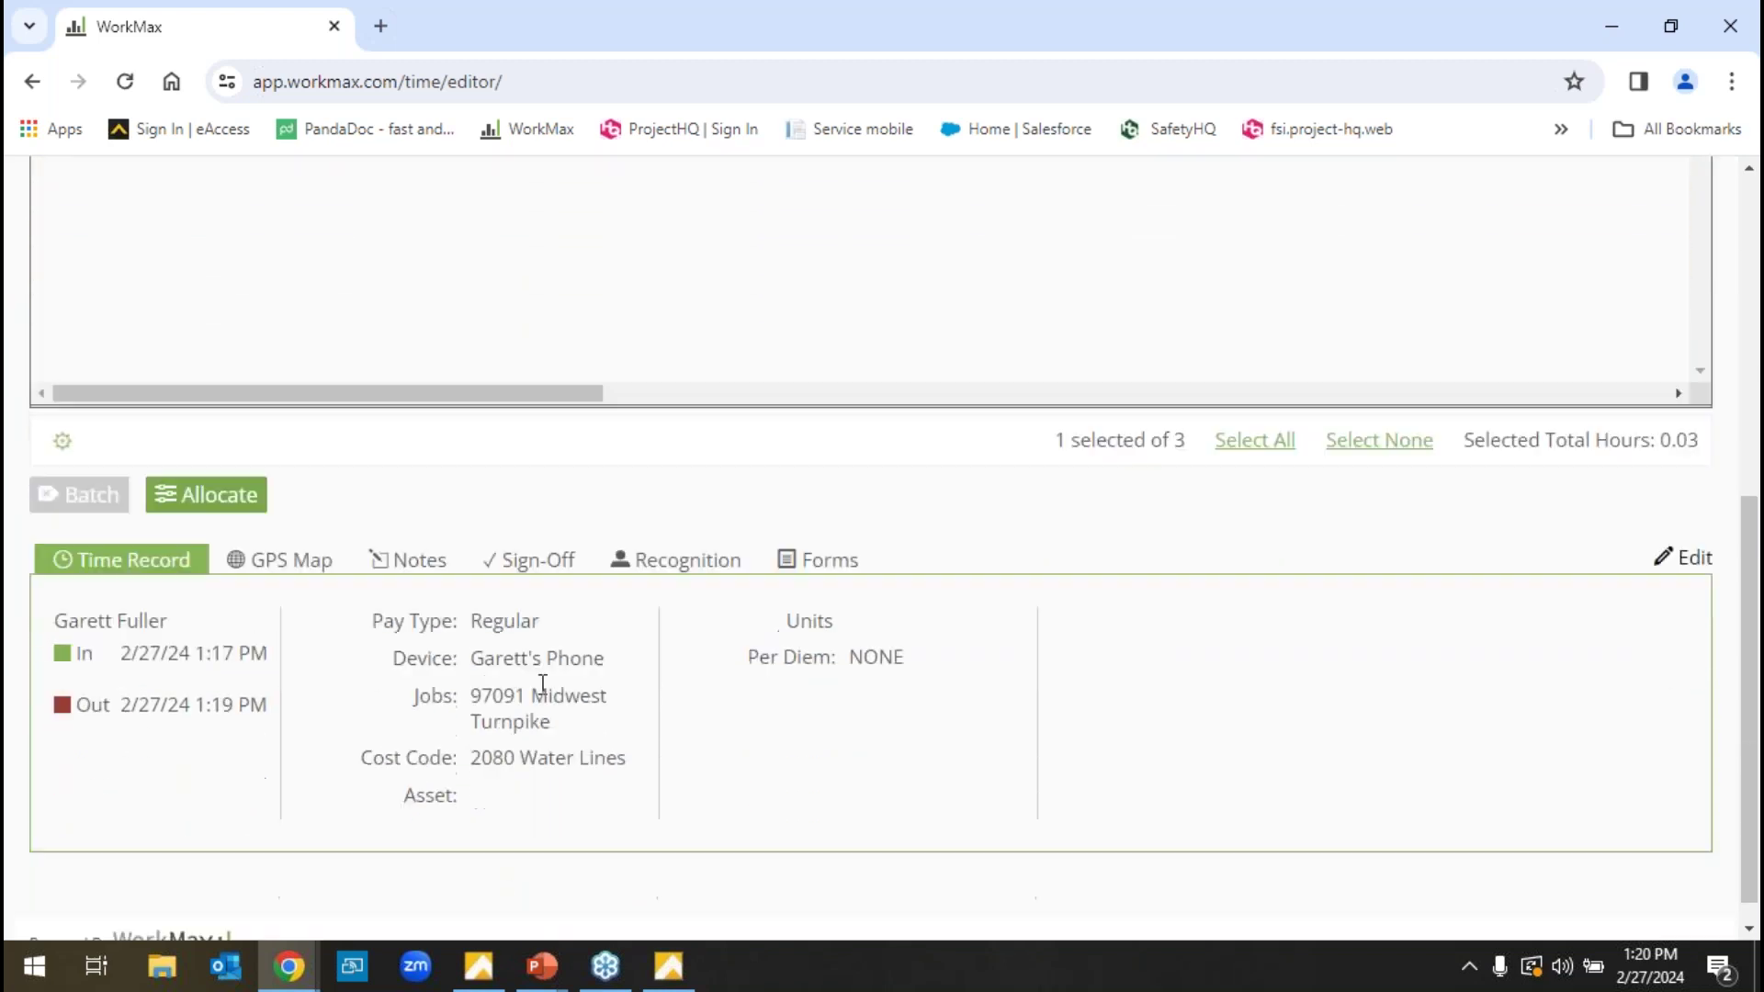
- Open the time record's GPS map, switch it to satellite view and examine the clock-in and clock-out locations
{"action": "left_click", "coordinate": [276, 540]}
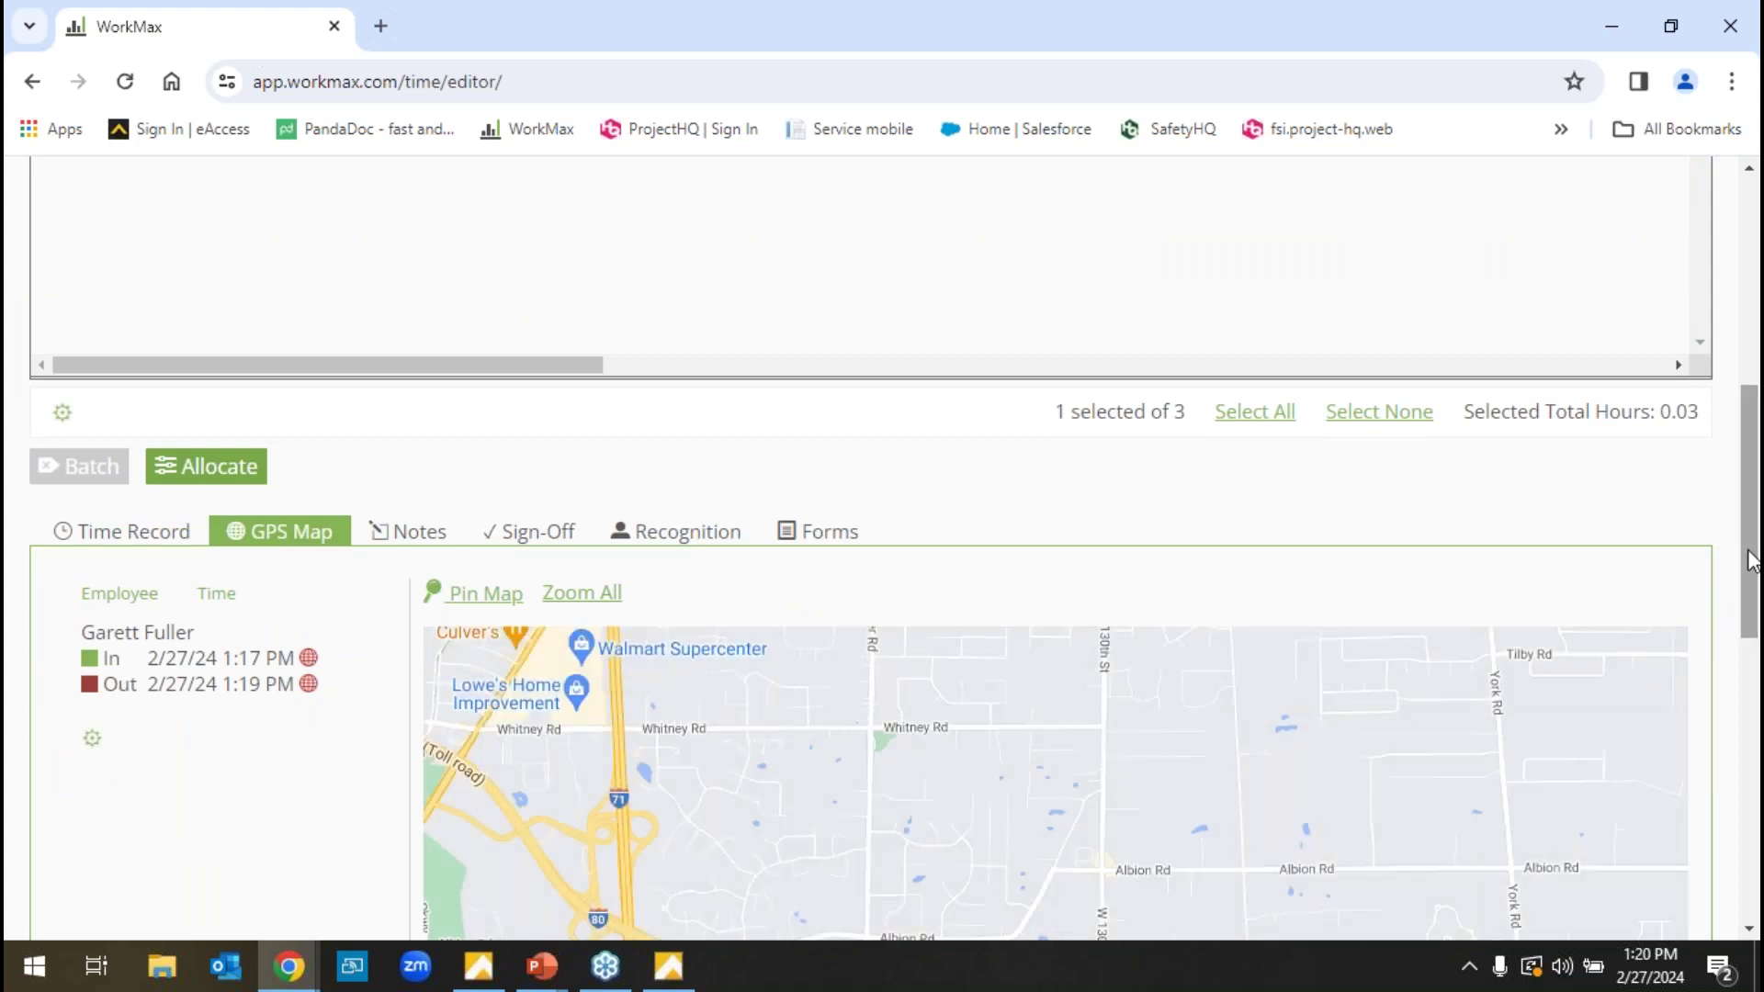
{"action": "scroll", "coordinate": [1750, 614], "scroll_direction": "down", "scroll_amount": 2}
{"action": "left_click", "coordinate": [614, 524]}
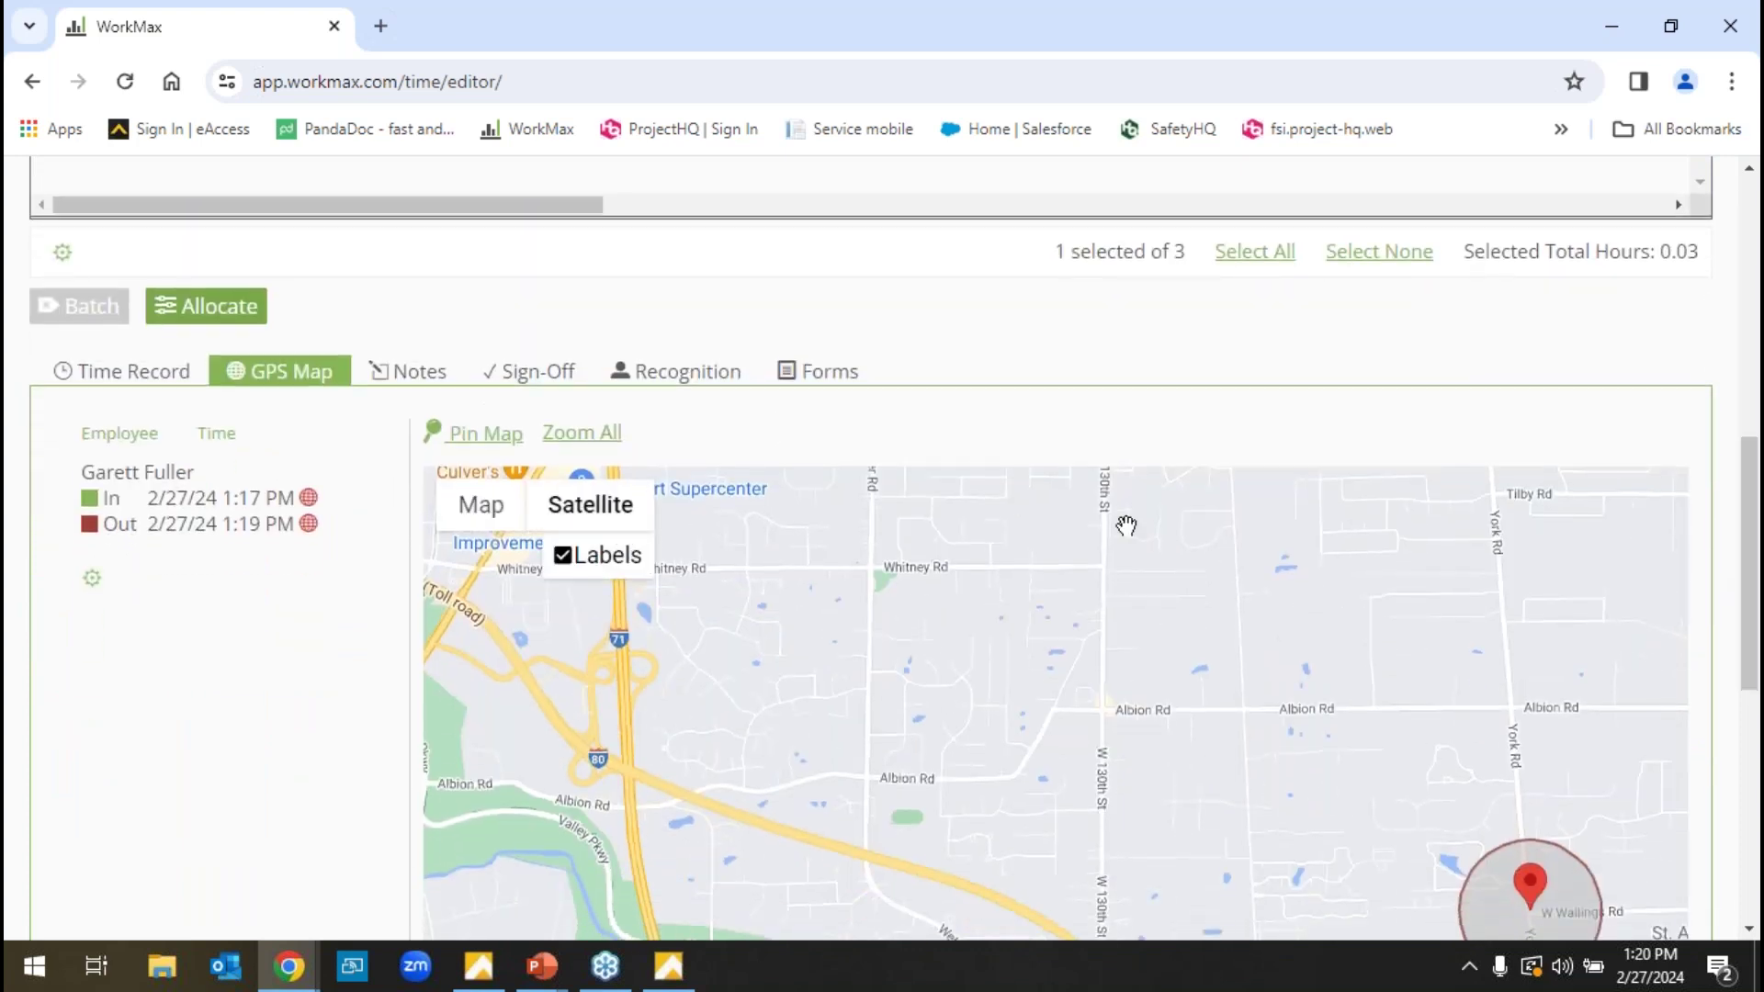
{"action": "scroll", "coordinate": [1594, 788], "scroll_direction": "up", "scroll_amount": 2}
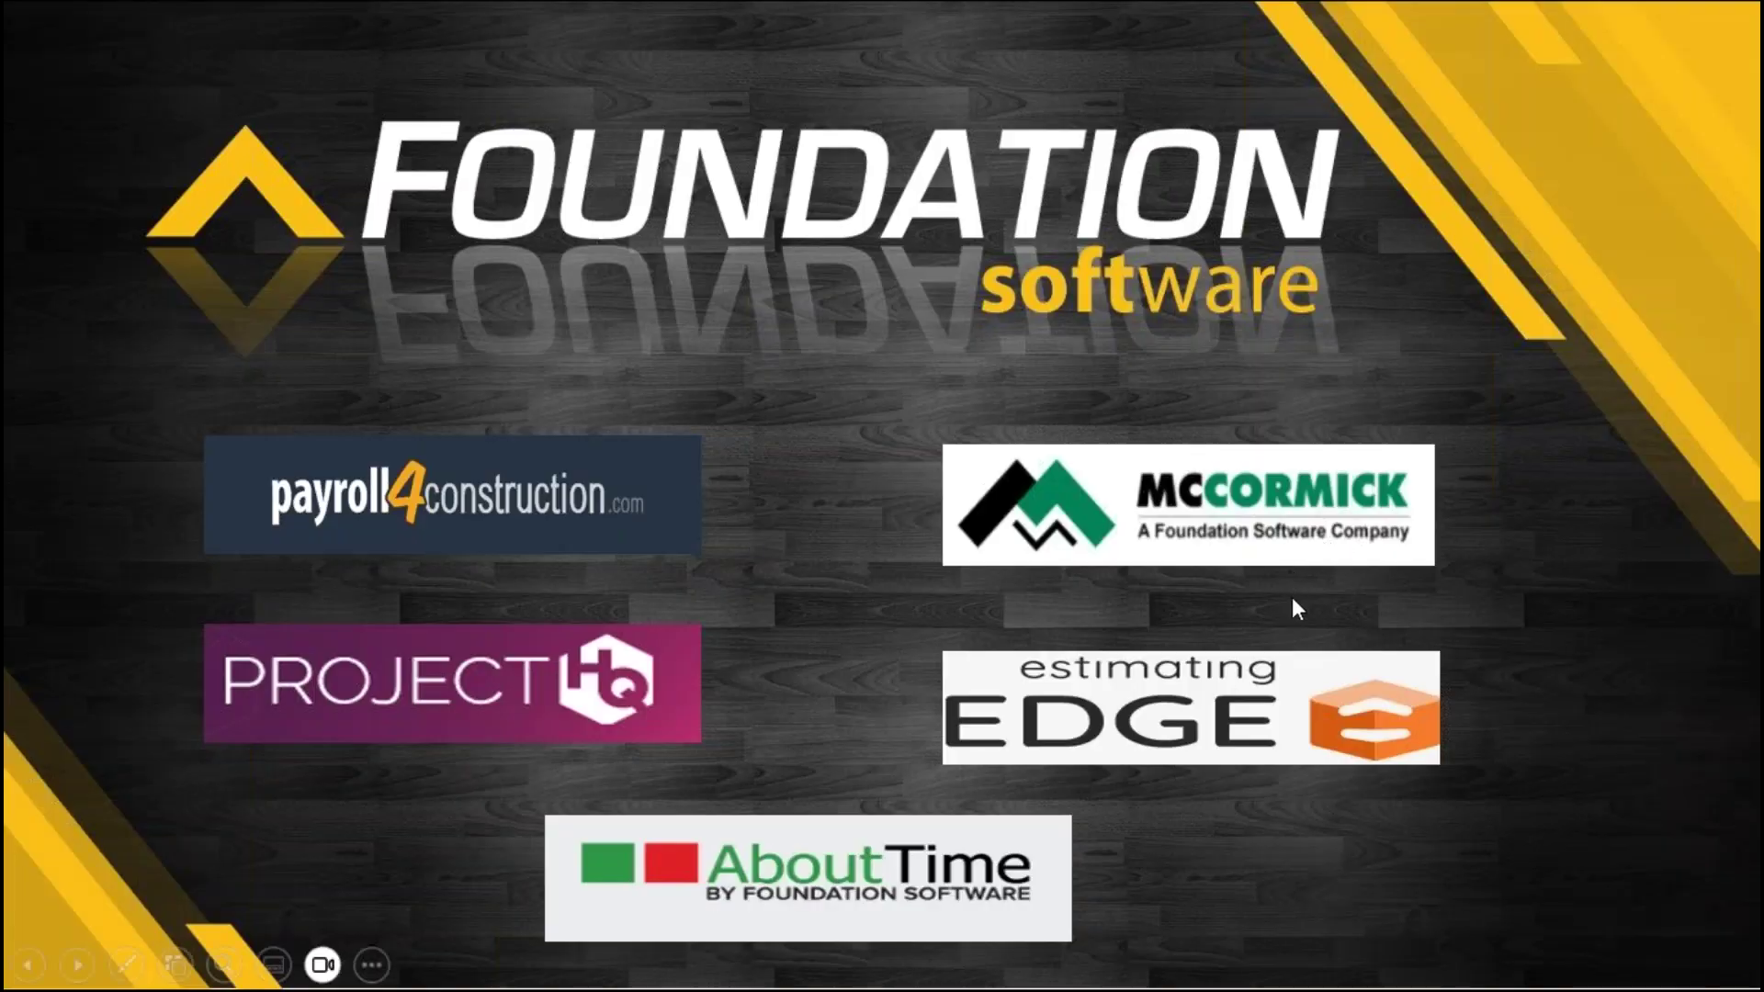
{"action": "key", "text": "alt+Tab"}
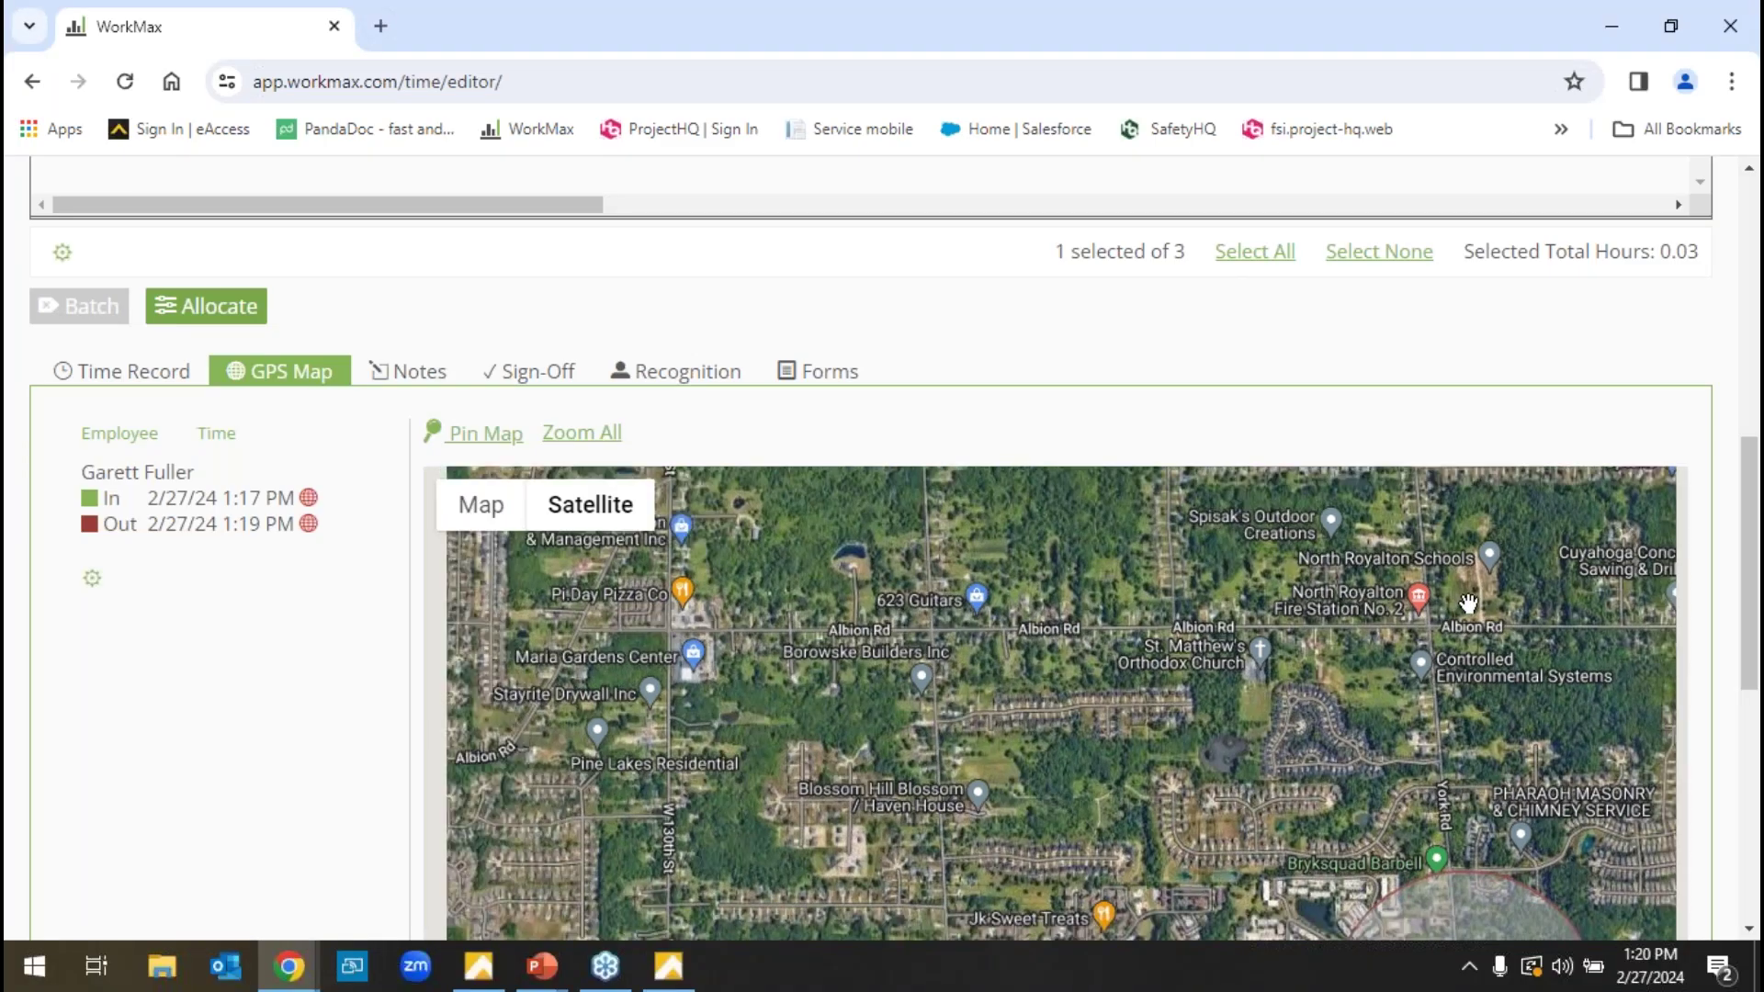
{"action": "scroll", "coordinate": [1466, 606], "scroll_direction": "down", "scroll_amount": 2}
{"action": "left_click_drag", "start_coordinate": [1739, 551], "coordinate": [1748, 581]}
{"action": "scroll", "coordinate": [1748, 581], "scroll_direction": "down", "scroll_amount": 3}
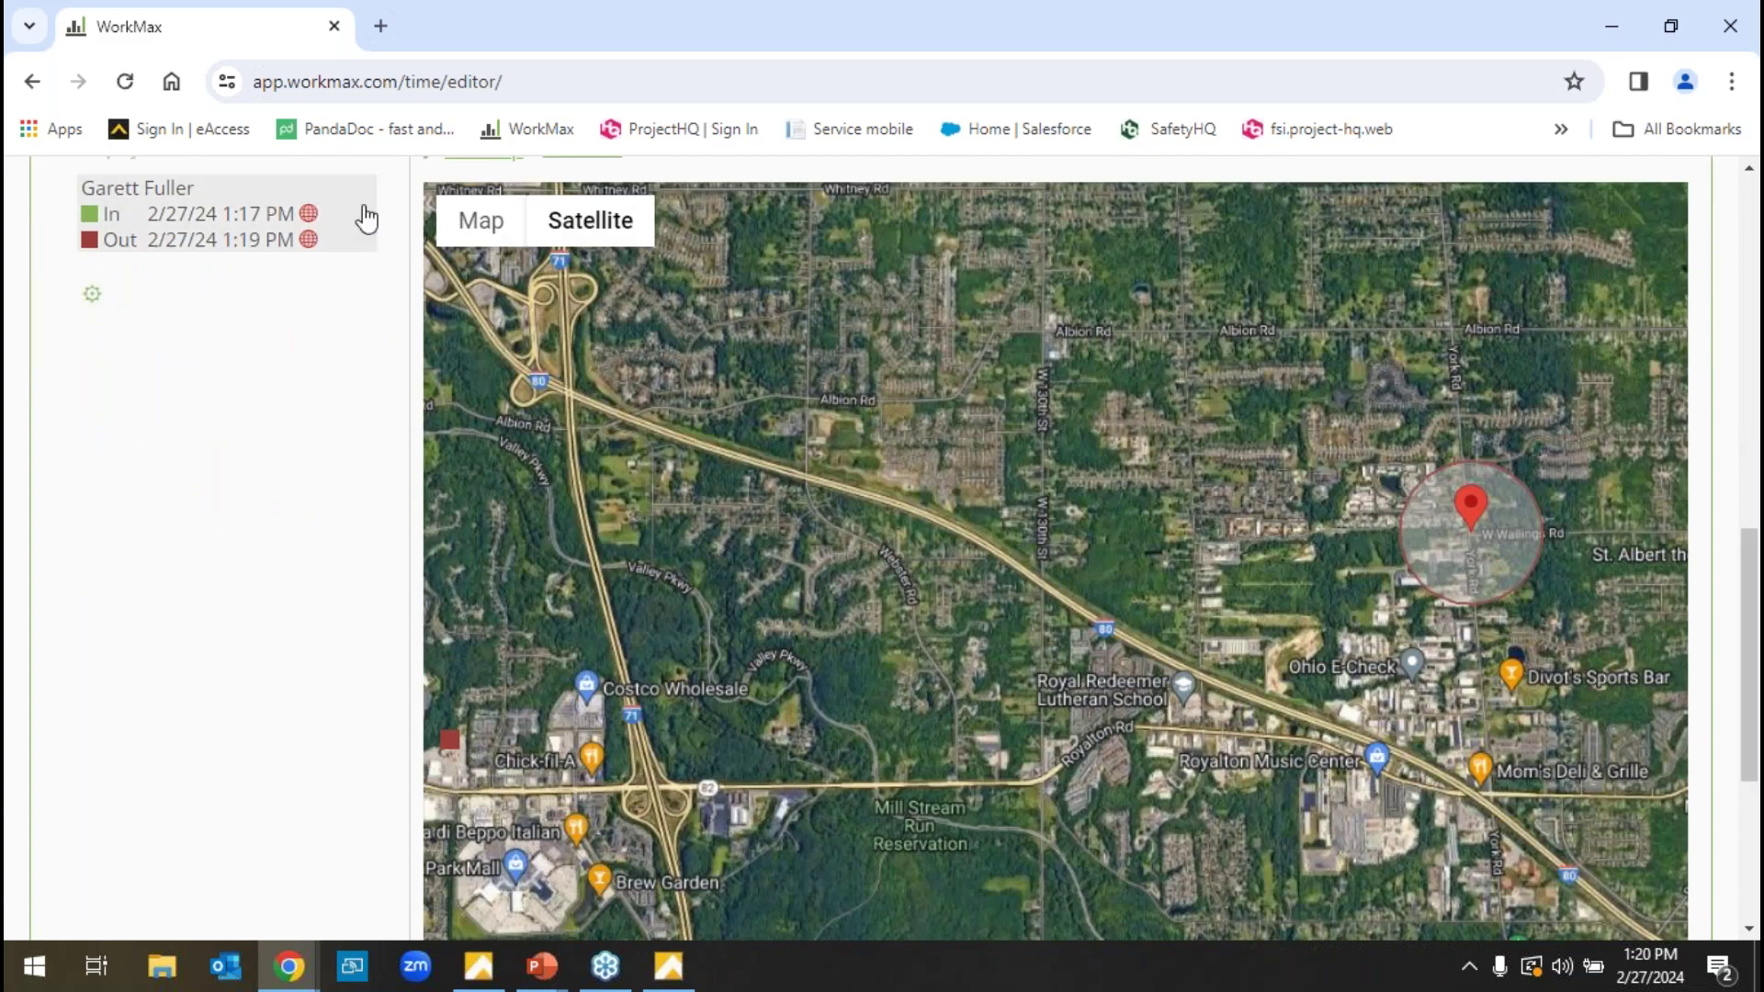
- Examine the time record's facial recognition matches against the threshold, and deselect the record in the list
{"action": "scroll", "coordinate": [956, 389], "scroll_direction": "up", "scroll_amount": 3}
{"action": "scroll", "coordinate": [771, 336], "scroll_direction": "down", "scroll_amount": 3}
{"action": "scroll", "coordinate": [211, 375], "scroll_direction": "up", "scroll_amount": 5}
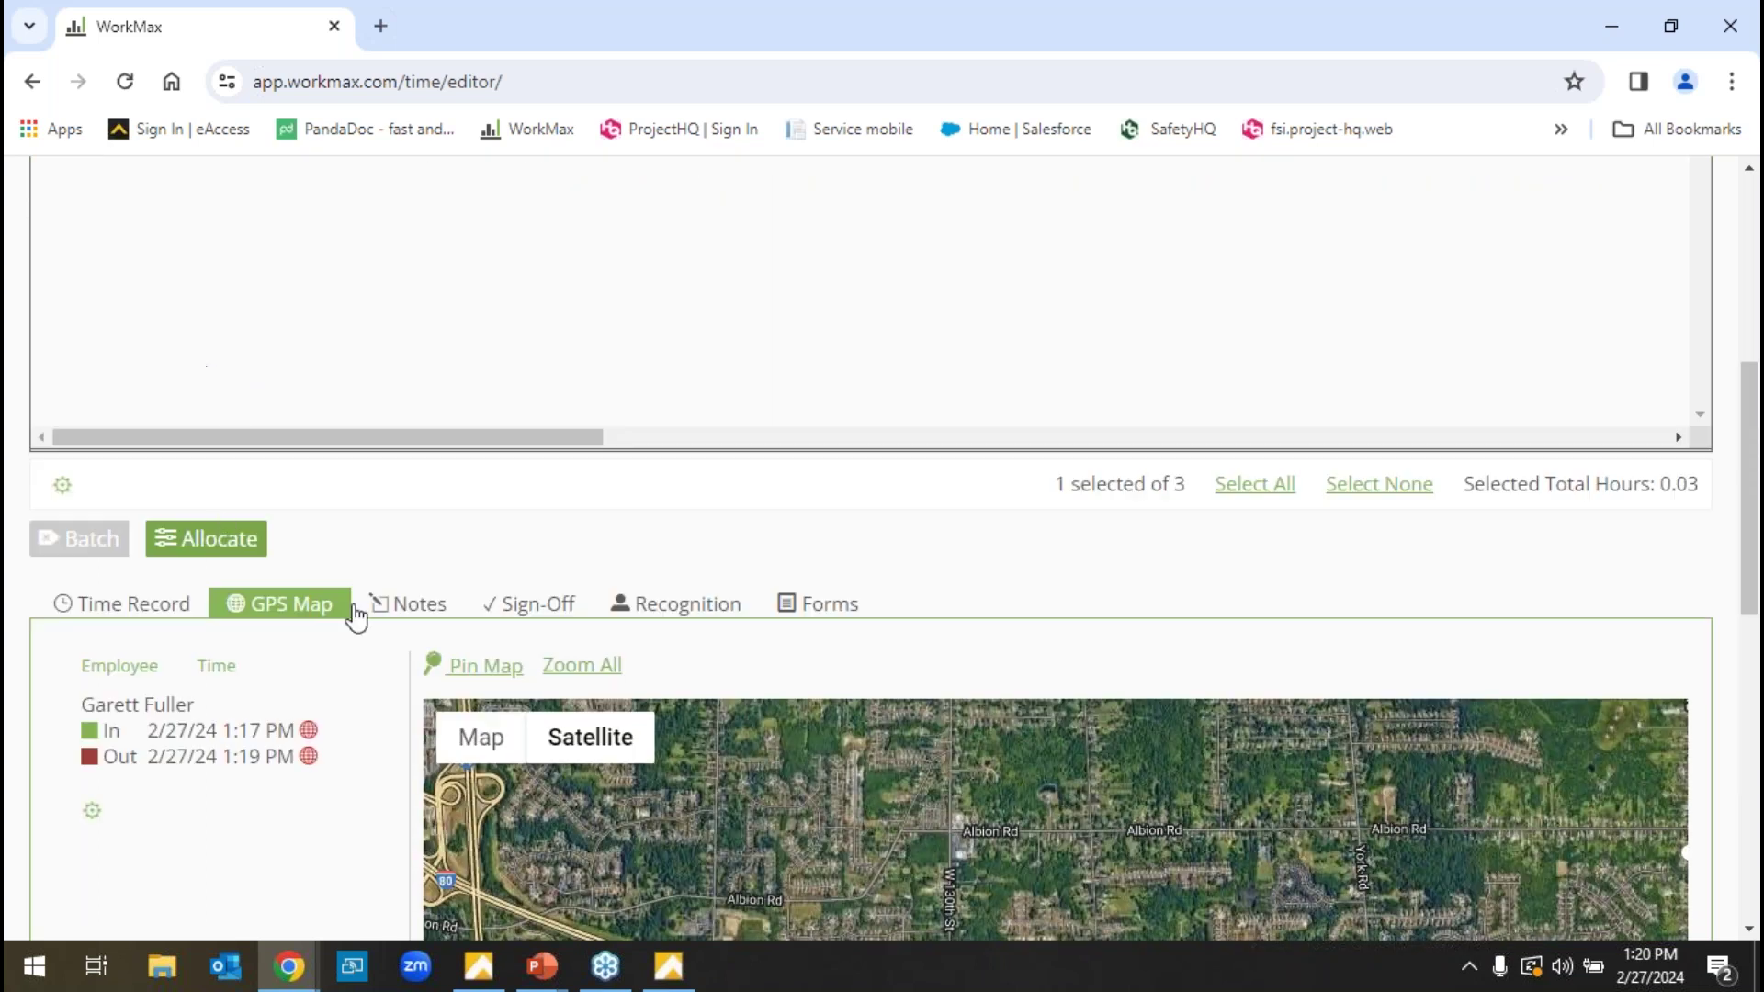
{"action": "left_click", "coordinate": [662, 616]}
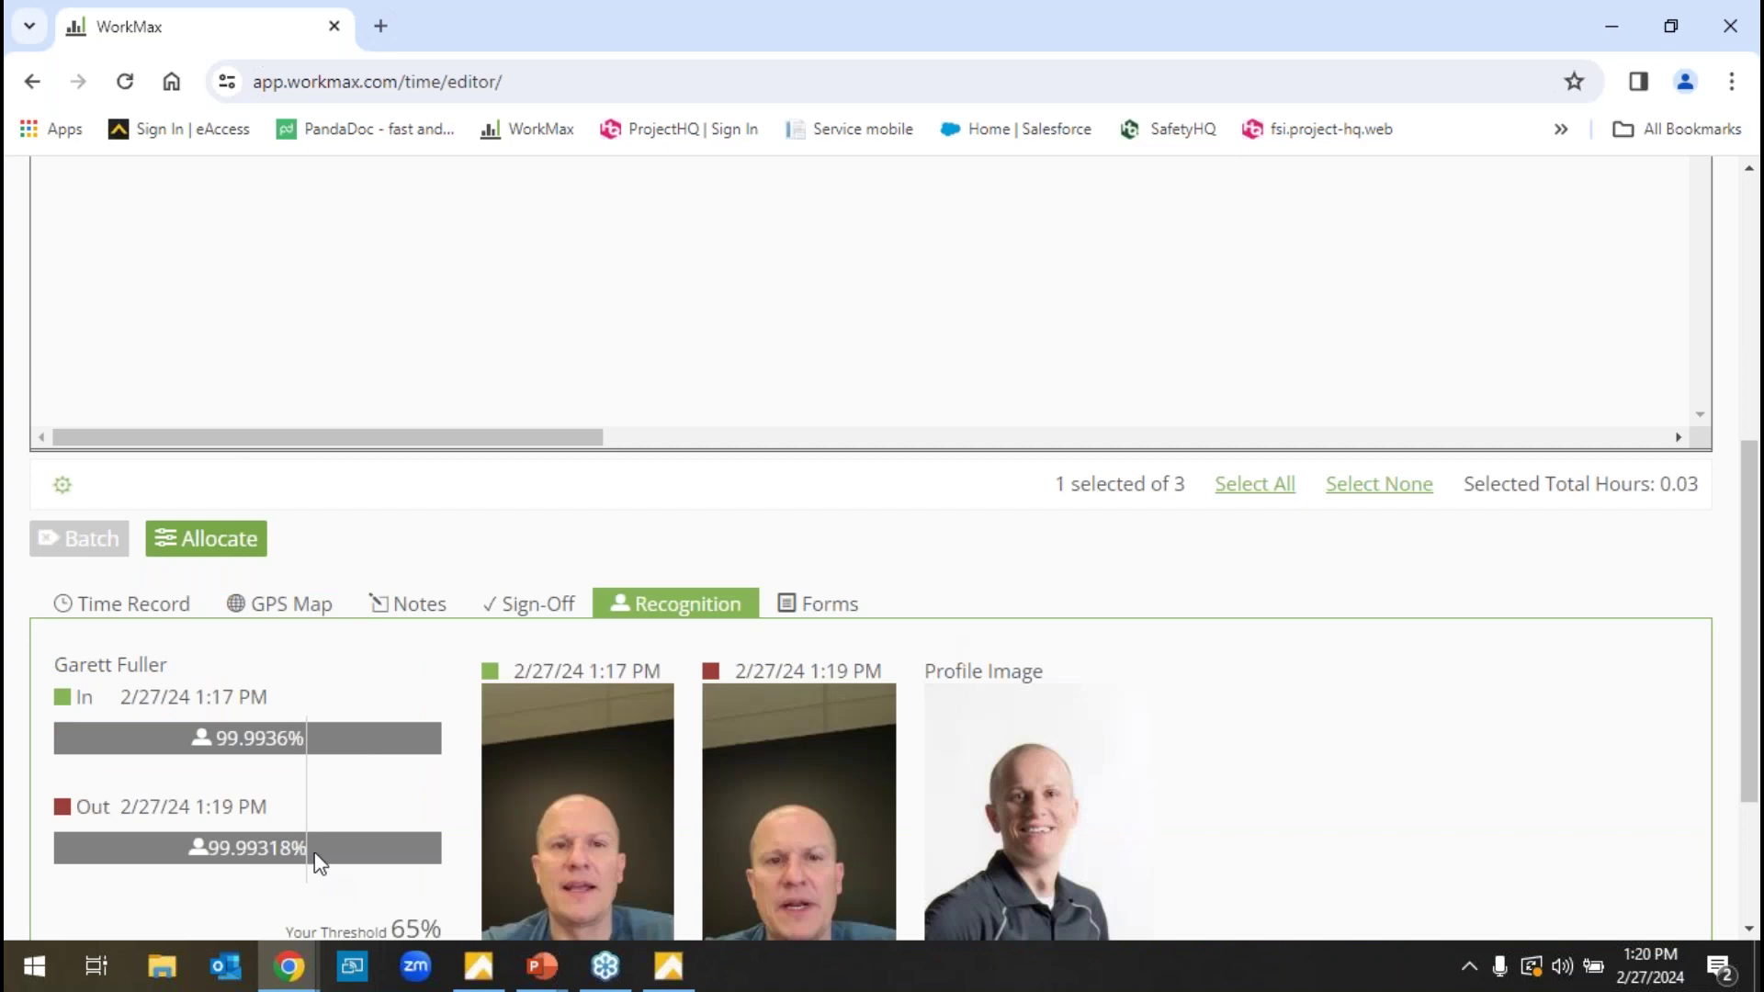
{"action": "scroll", "coordinate": [1408, 807], "scroll_direction": "down", "scroll_amount": 1}
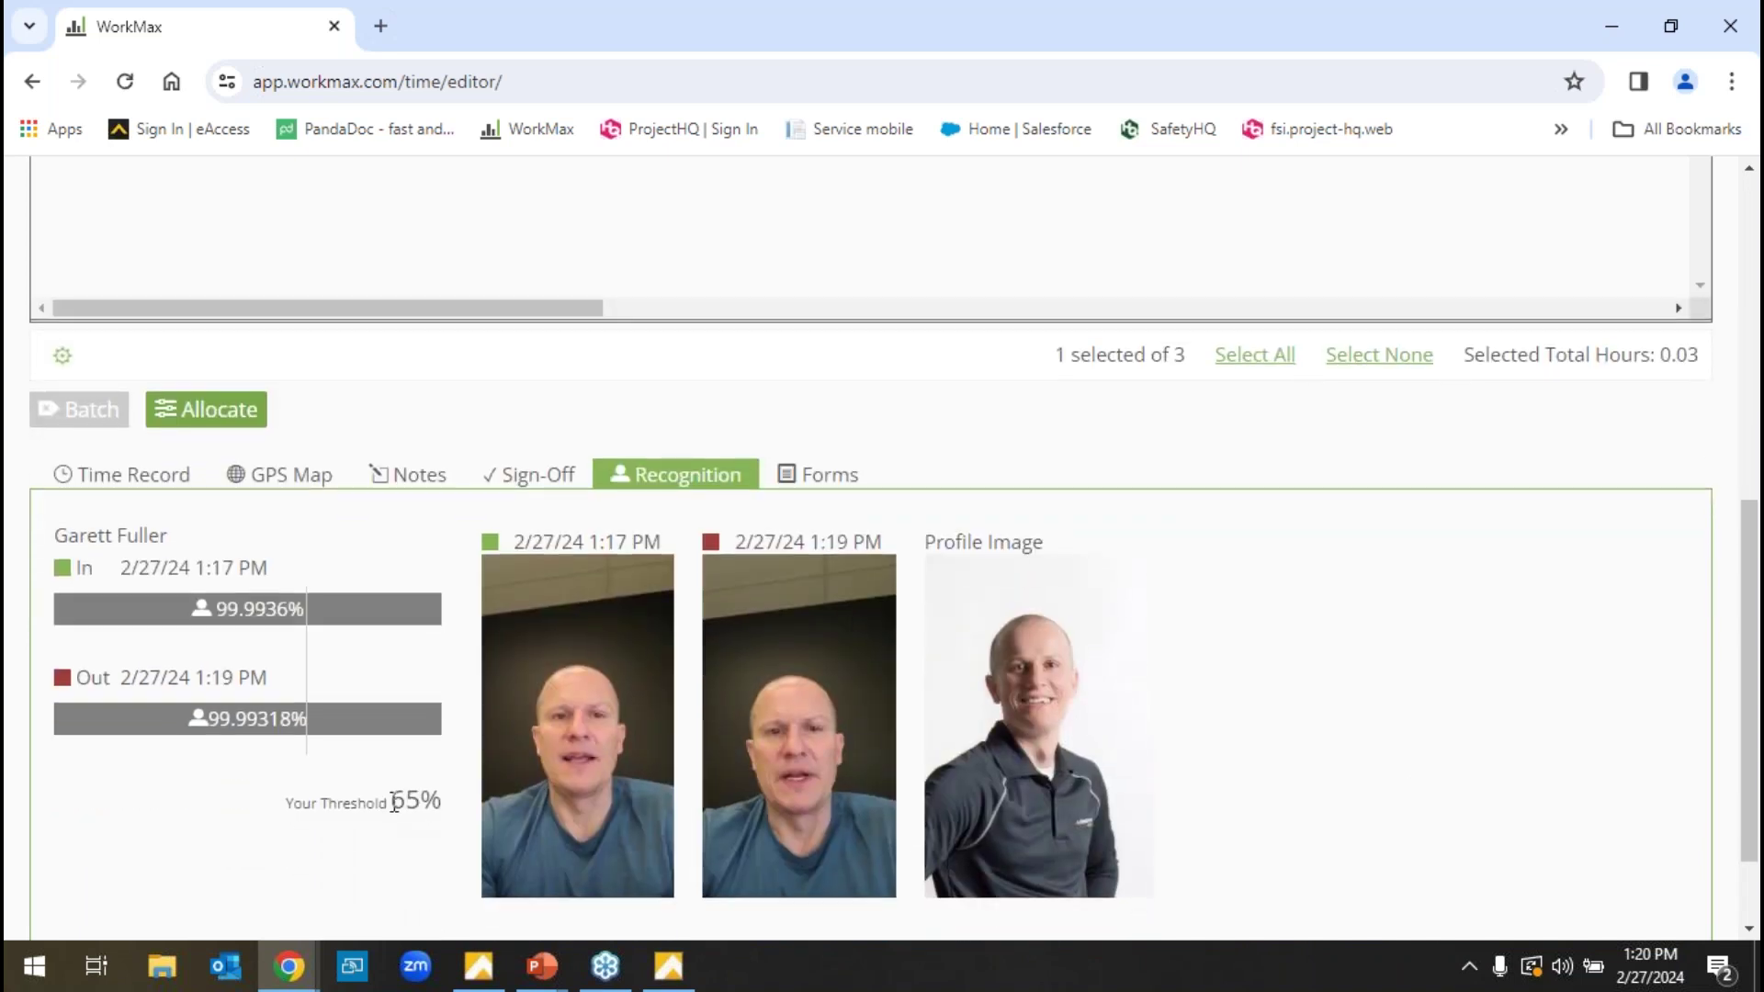
{"action": "left_click_drag", "start_coordinate": [393, 804], "coordinate": [478, 807]}
{"action": "scroll", "coordinate": [1153, 615], "scroll_direction": "up", "scroll_amount": 5}
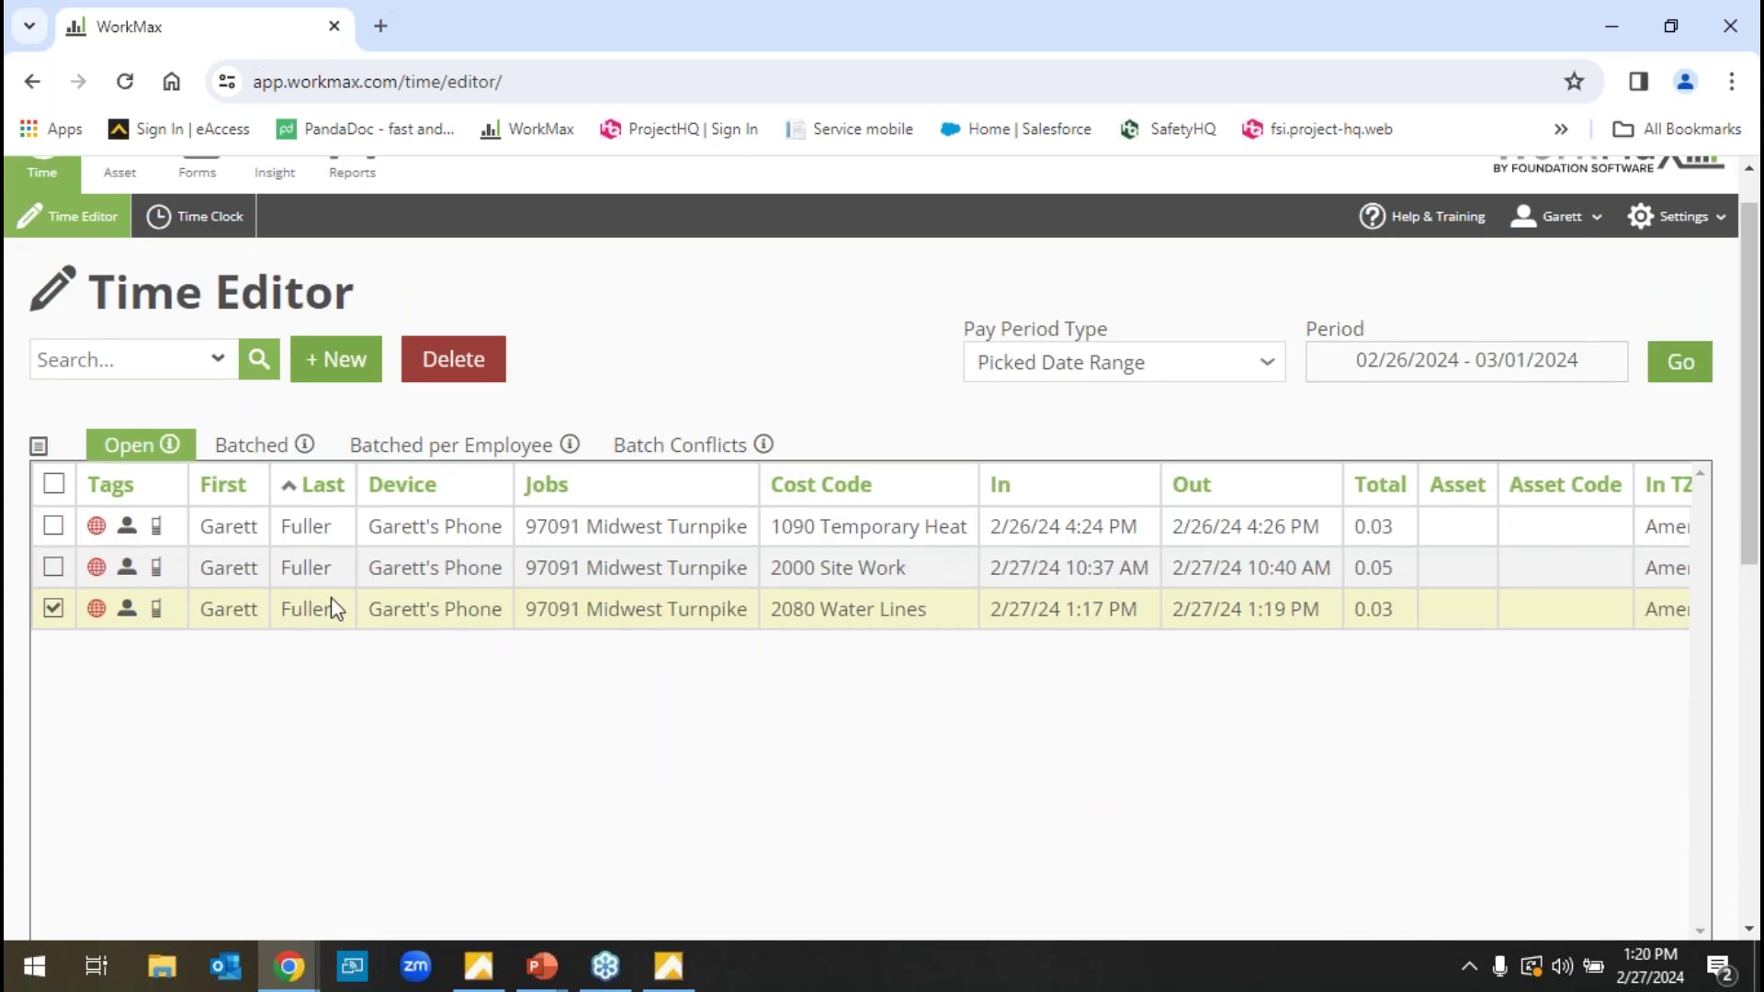
{"action": "left_click", "coordinate": [53, 611]}
- Switch to FOUNDATION and change the quick links set to Payroll
{"action": "mouse_move", "coordinate": [671, 967]}
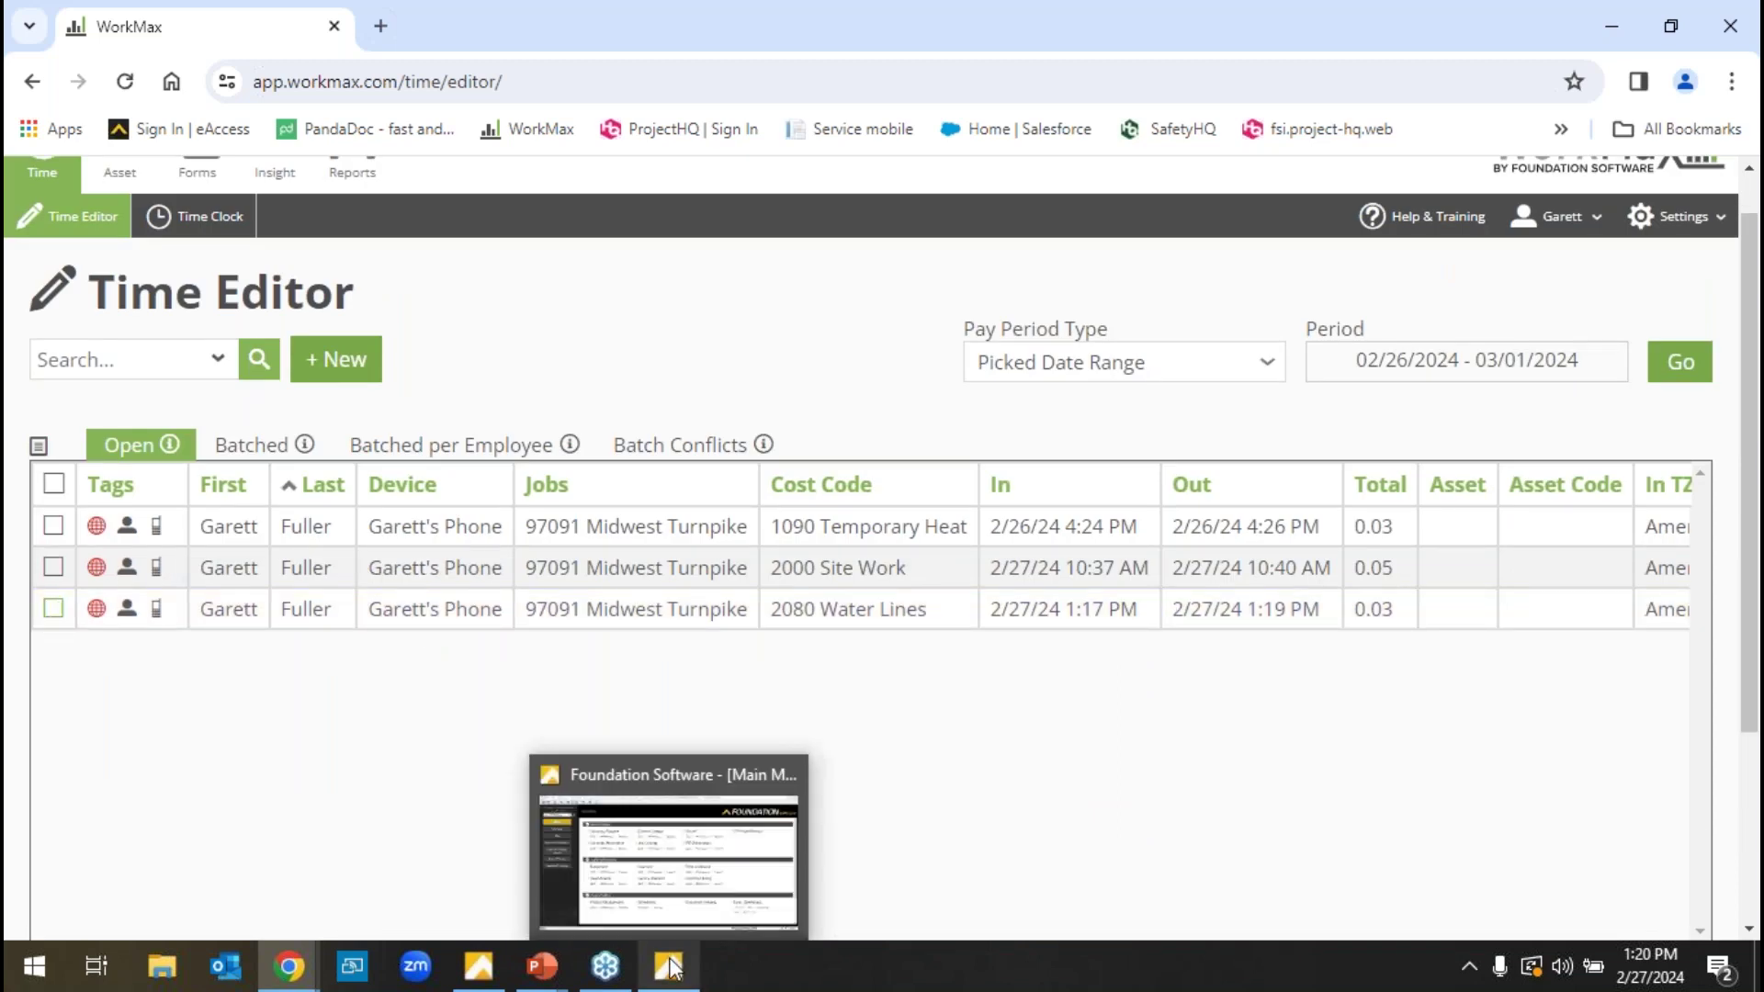
{"action": "left_click", "coordinate": [695, 900]}
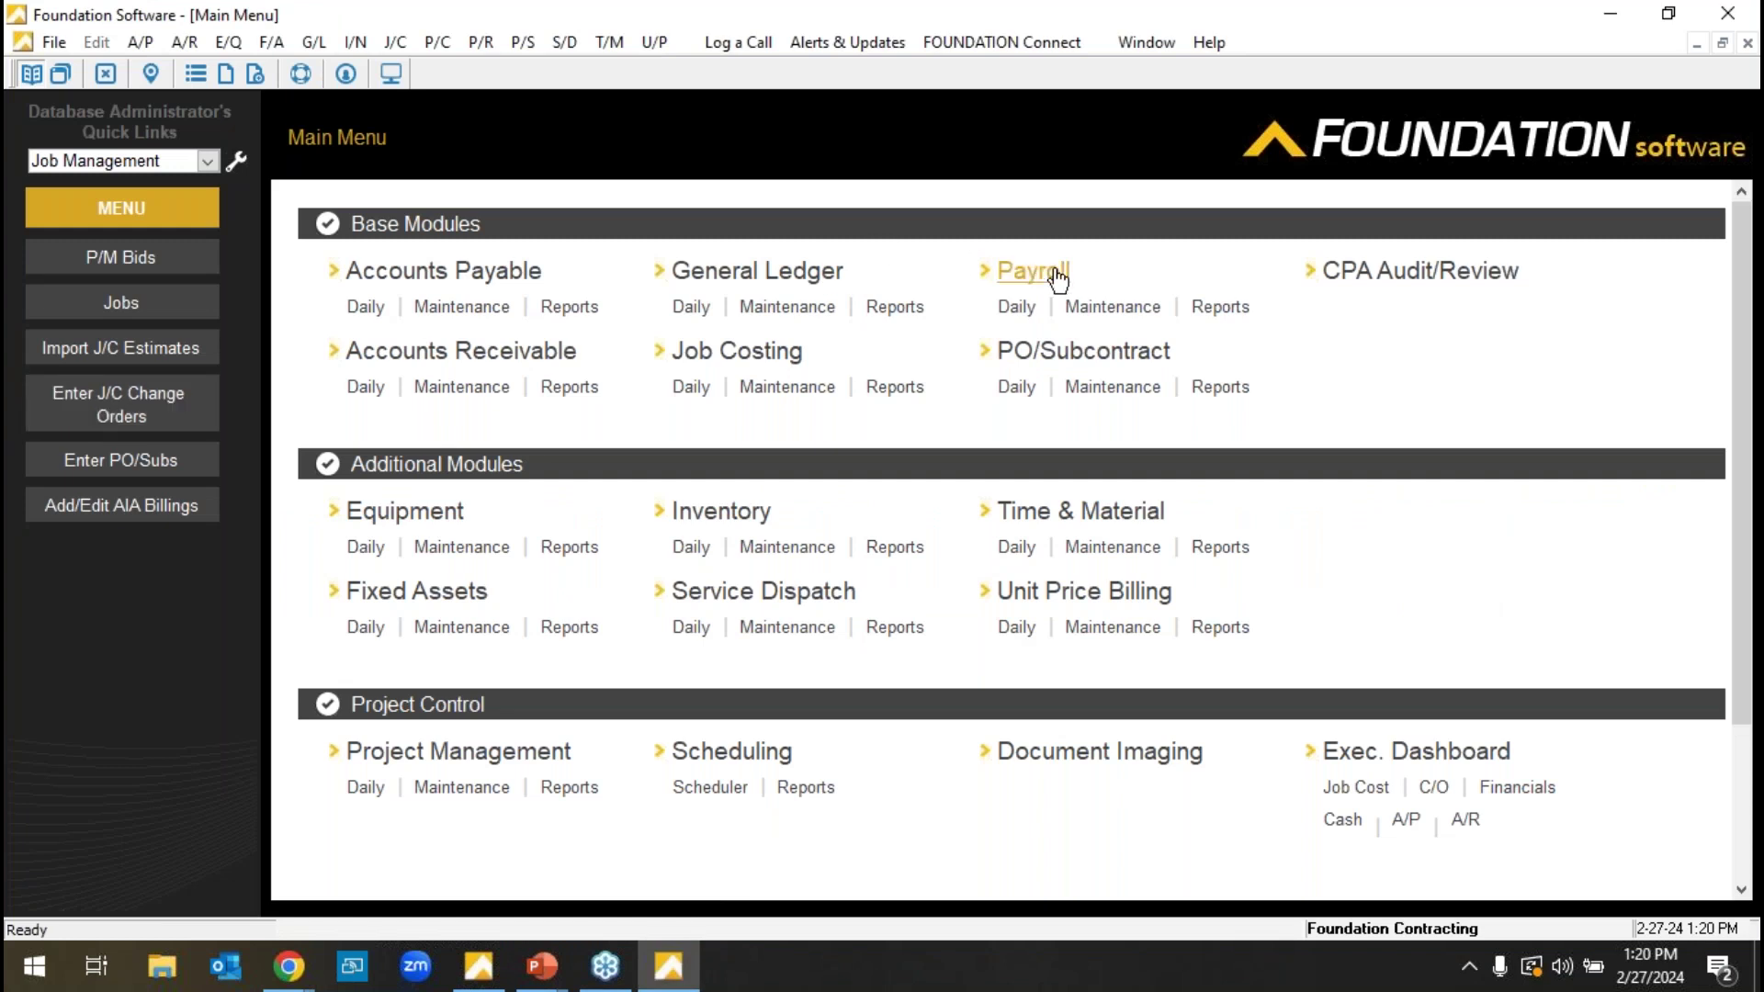
{"action": "left_click", "coordinate": [207, 161]}
{"action": "left_click", "coordinate": [124, 241]}
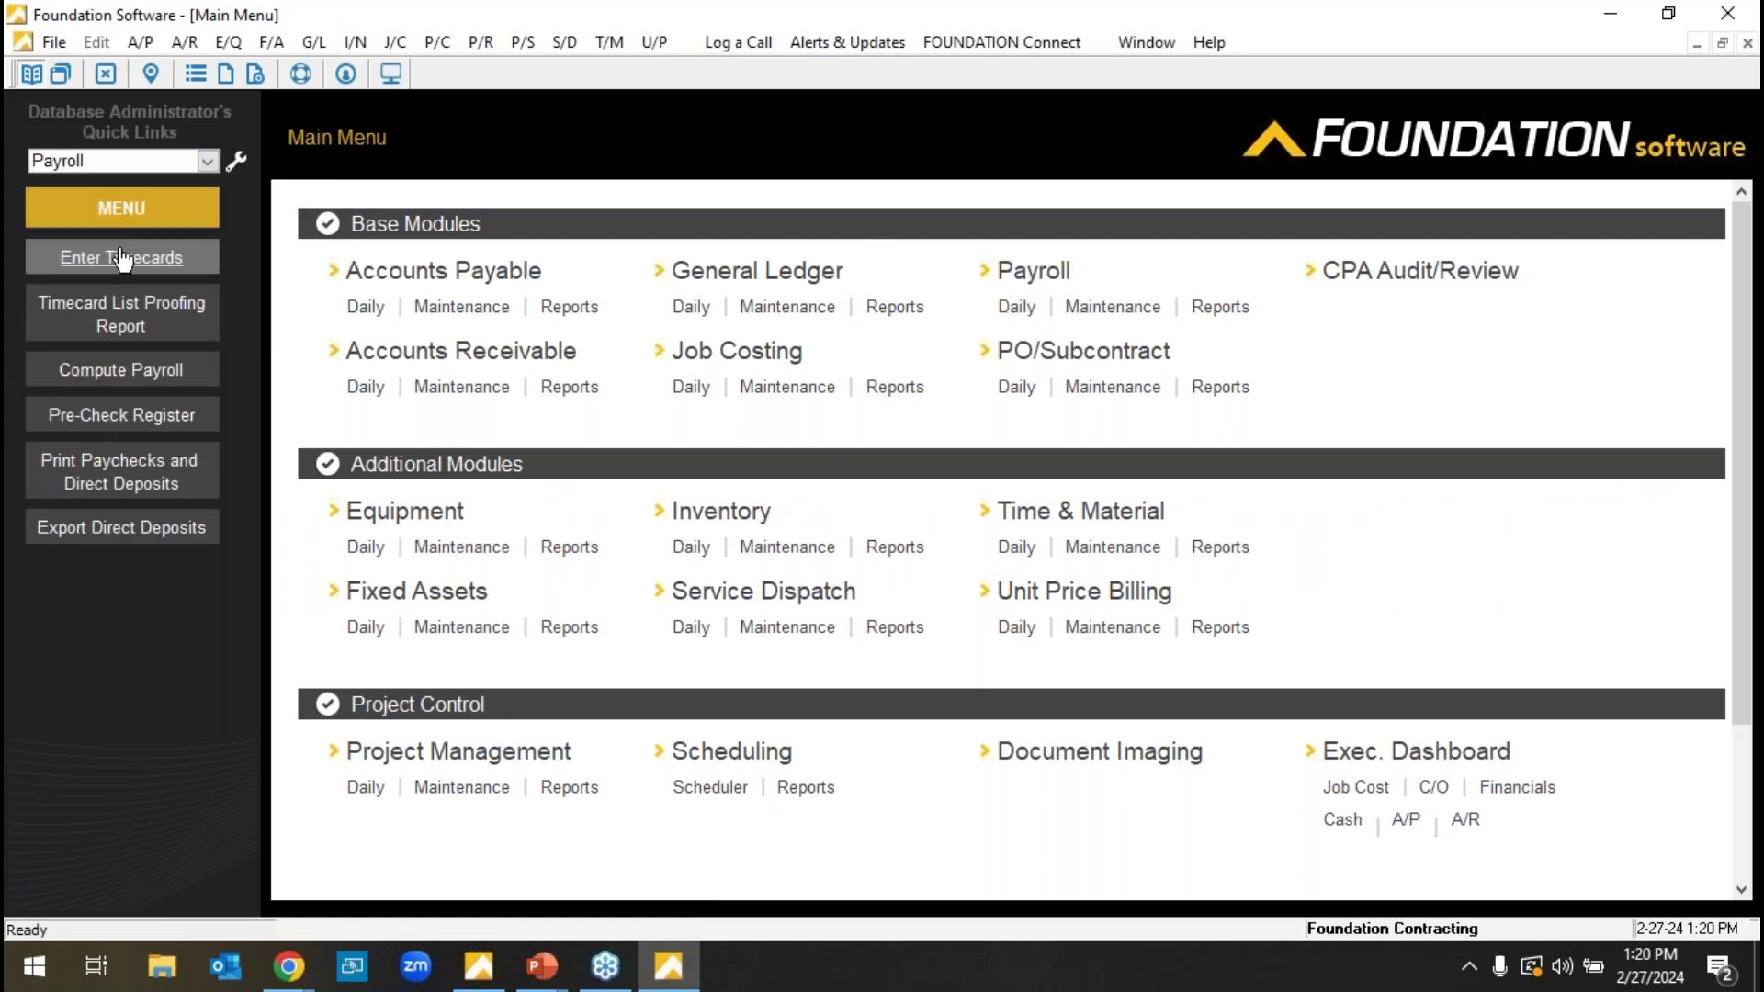
- Run the Timecard List Proofing Report for all employees, review the listed timecards and close the report
{"action": "left_click", "coordinate": [145, 333]}
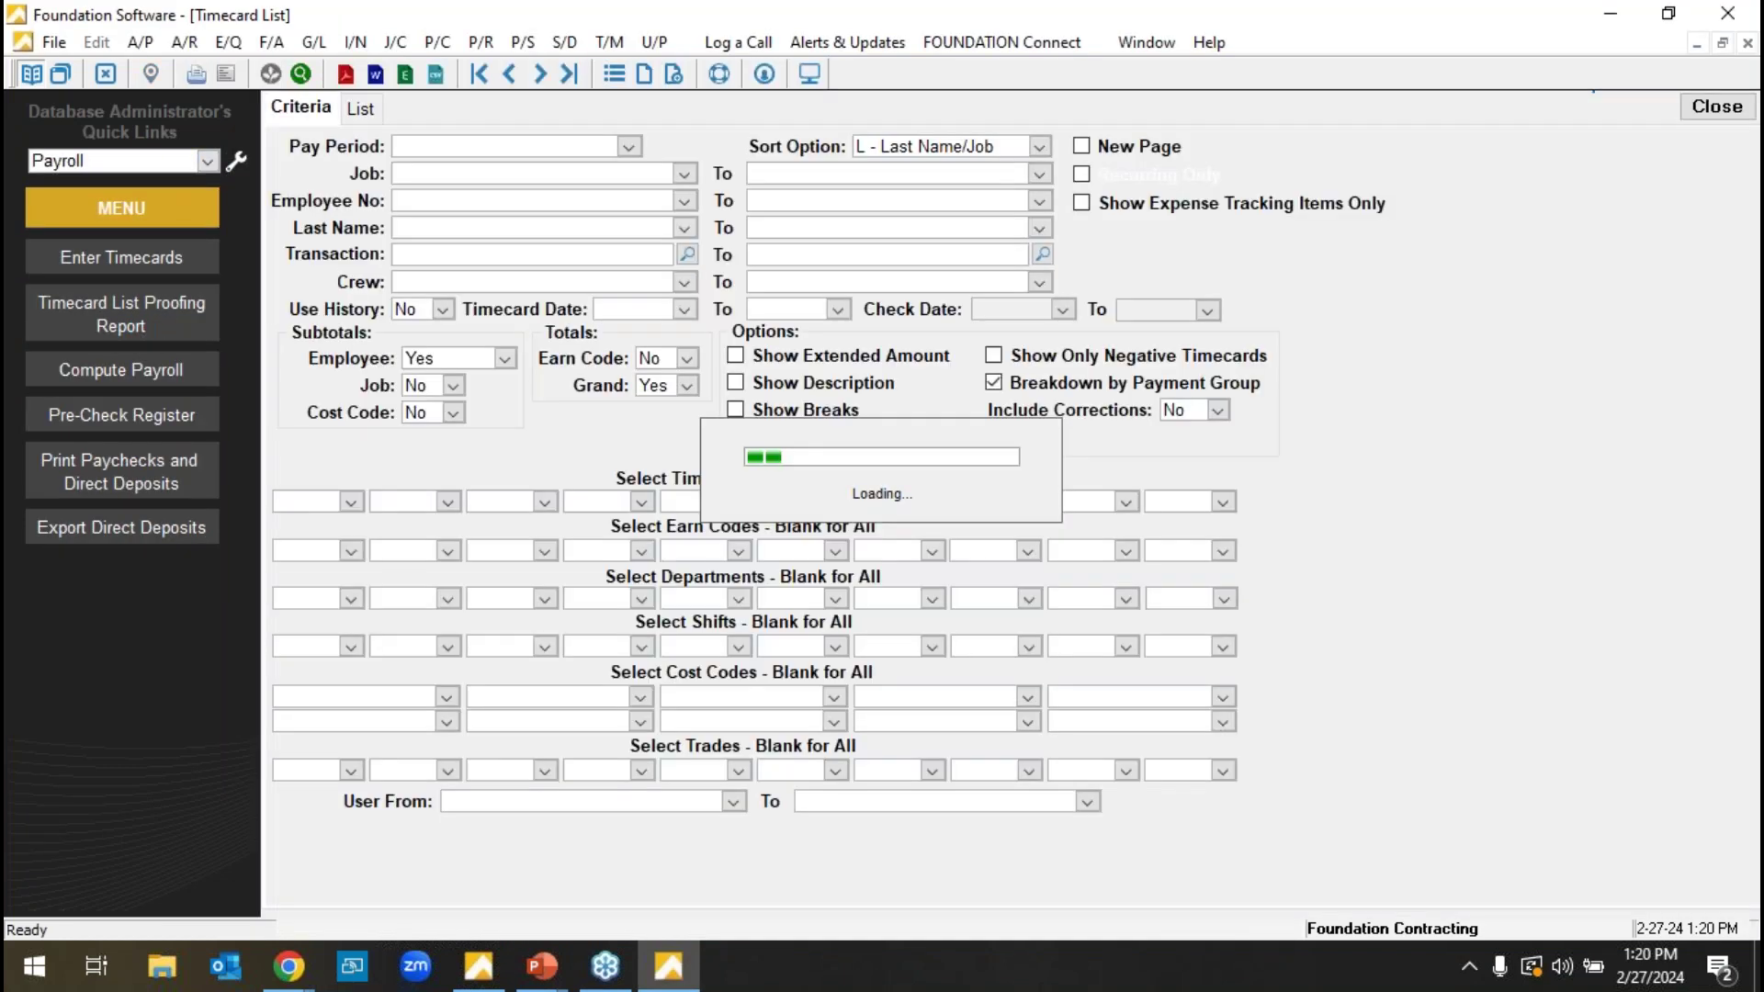
{"action": "left_click", "coordinate": [361, 109]}
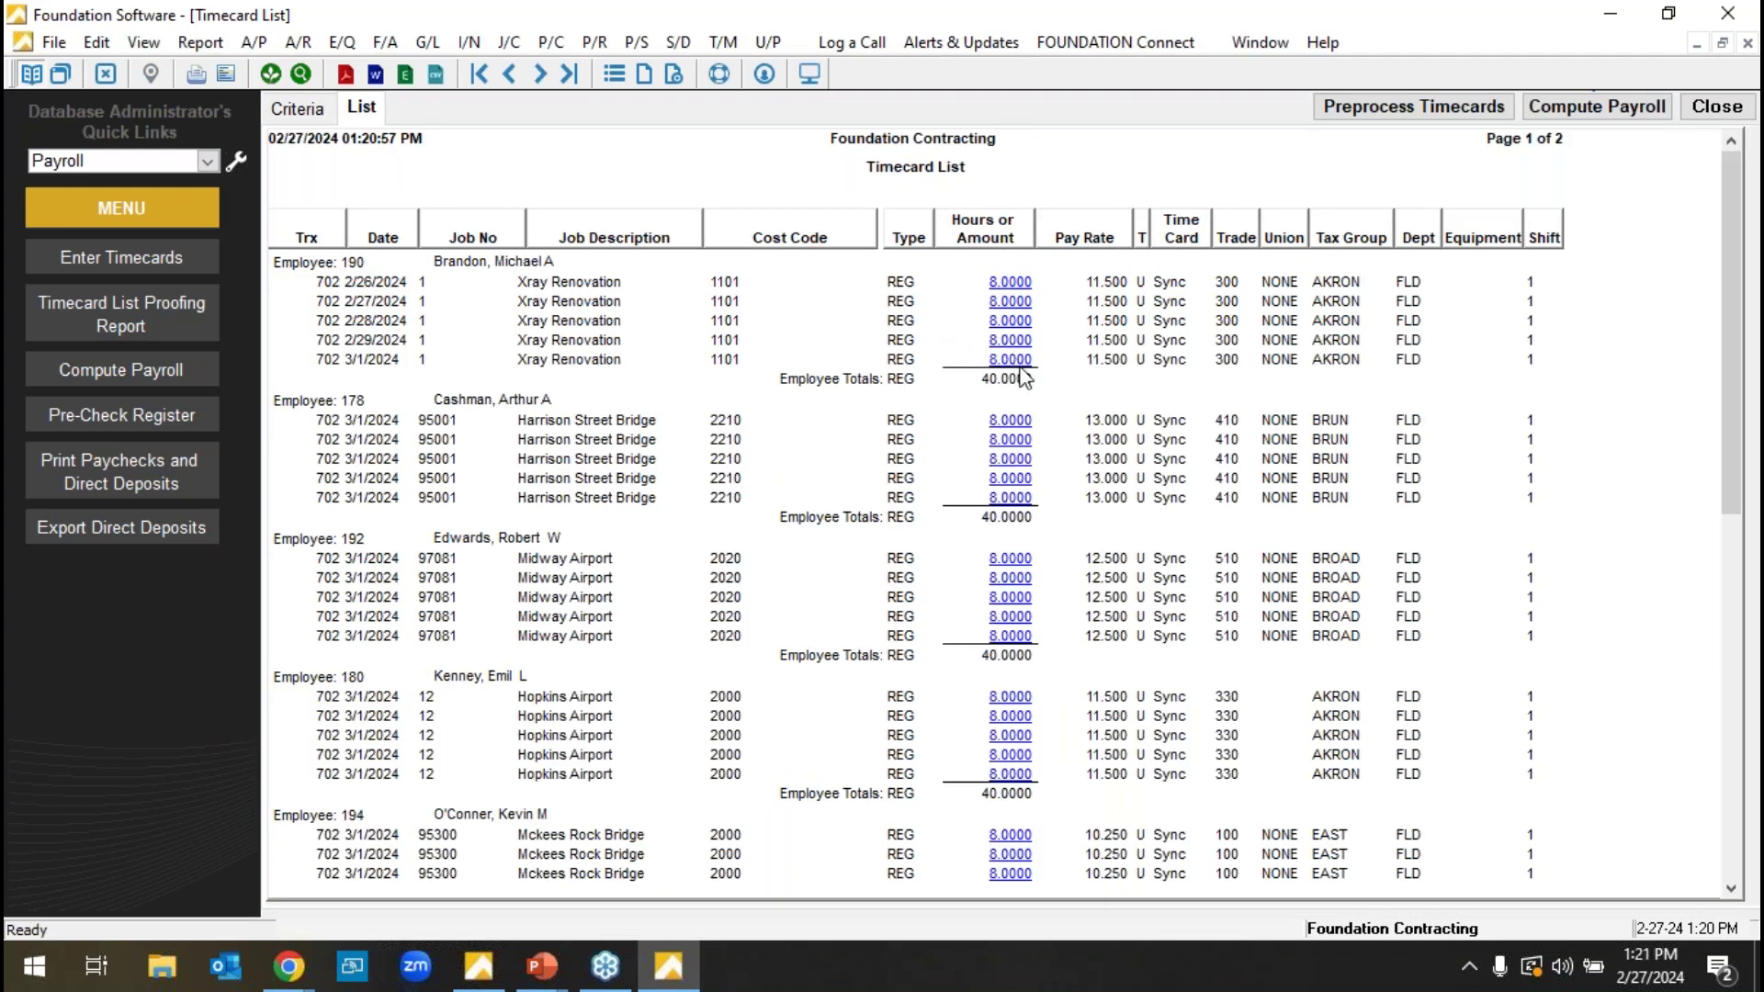
{"action": "left_click", "coordinate": [1716, 107]}
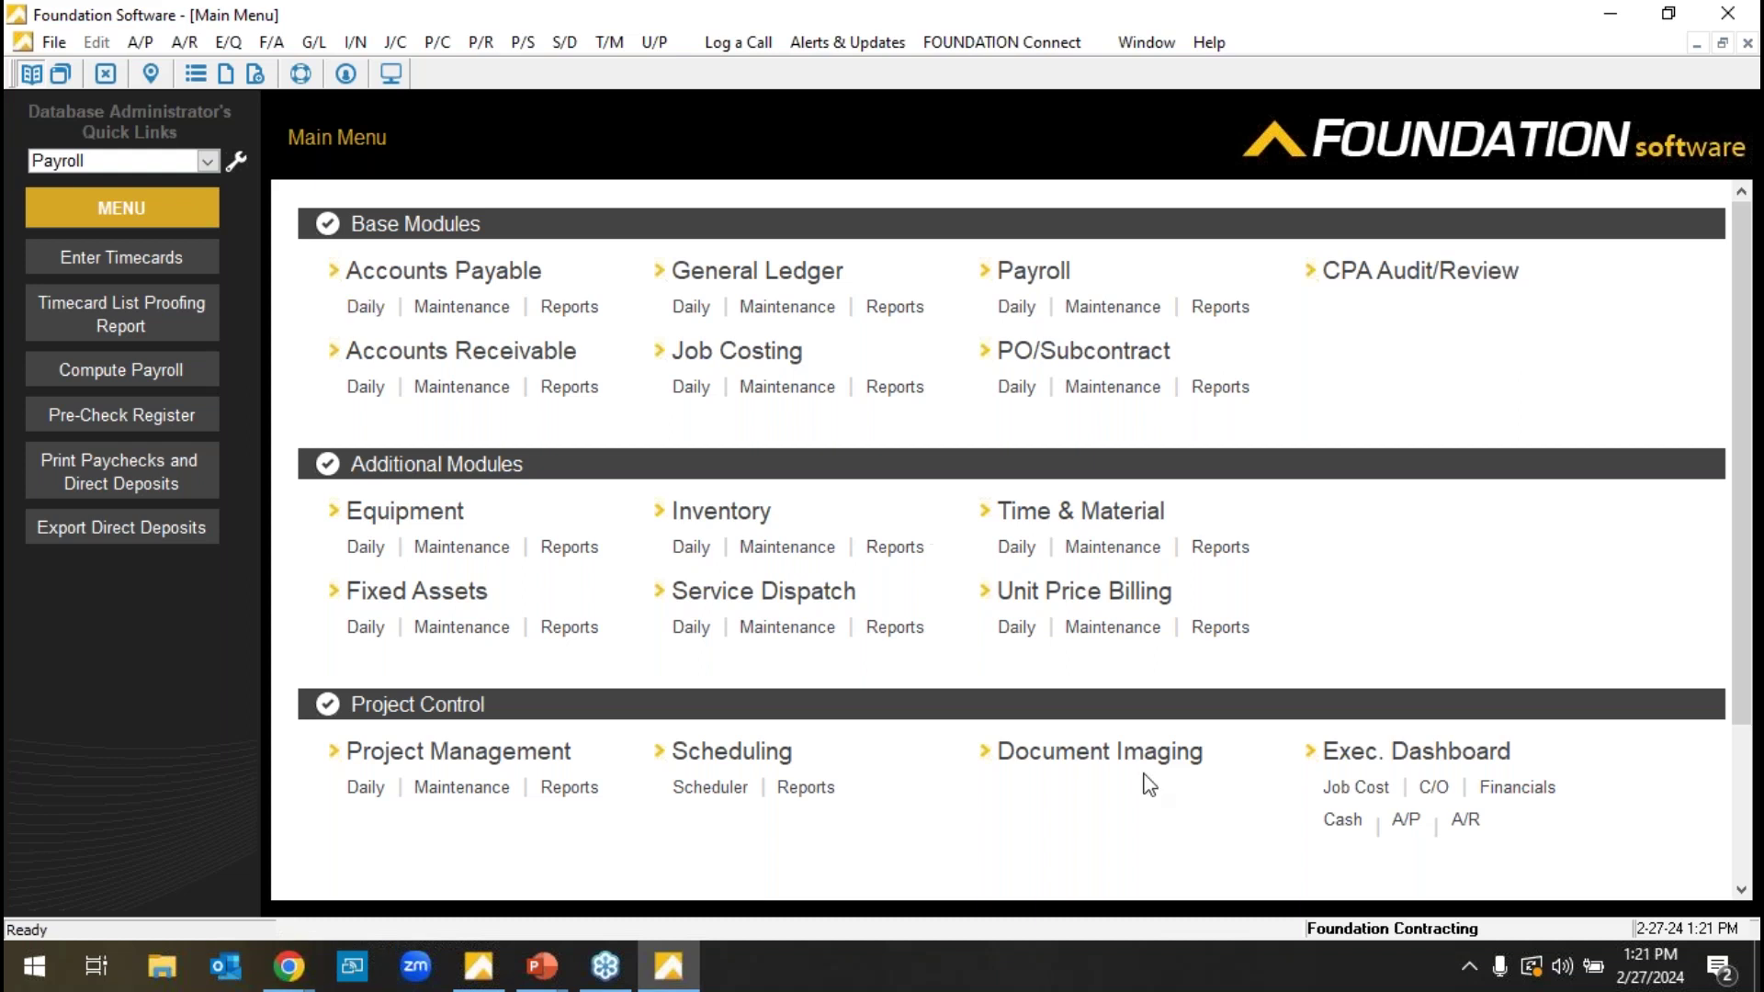
- Open Document Imaging, widen the document preview area and filter the A/P invoices to received (R) documents only
{"action": "left_click", "coordinate": [1088, 754]}
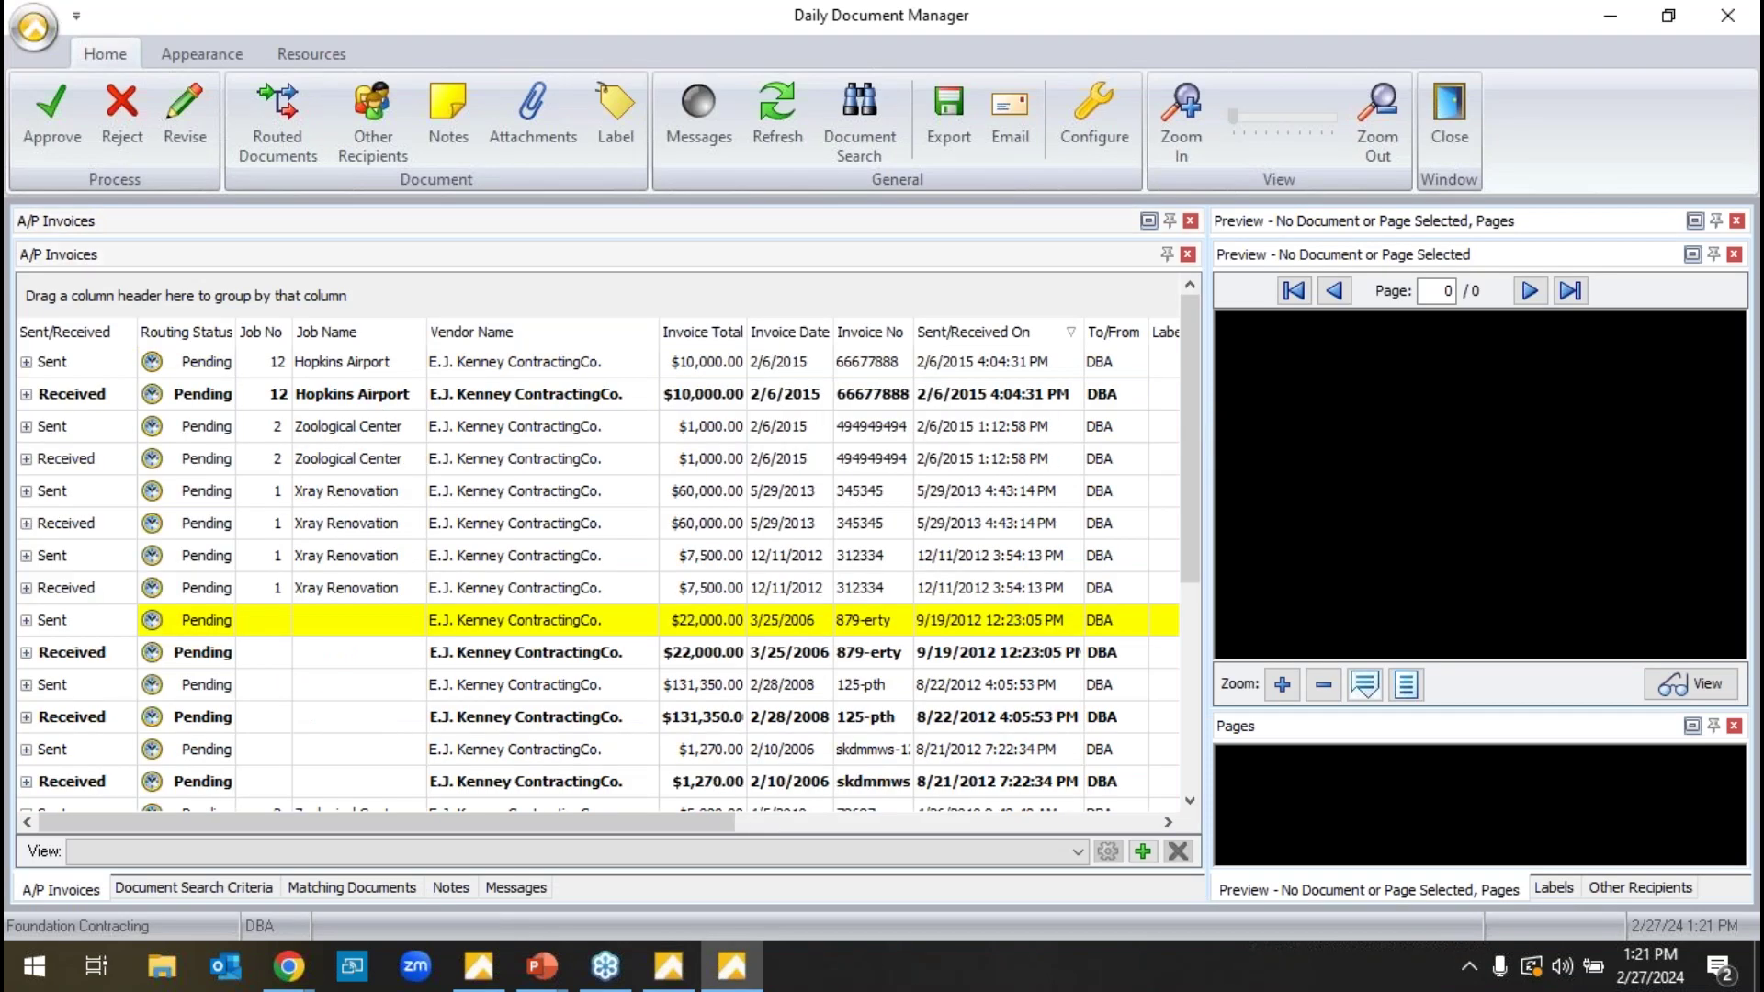
{"action": "left_click_drag", "start_coordinate": [1205, 433], "coordinate": [769, 485]}
{"action": "left_click", "coordinate": [121, 328]}
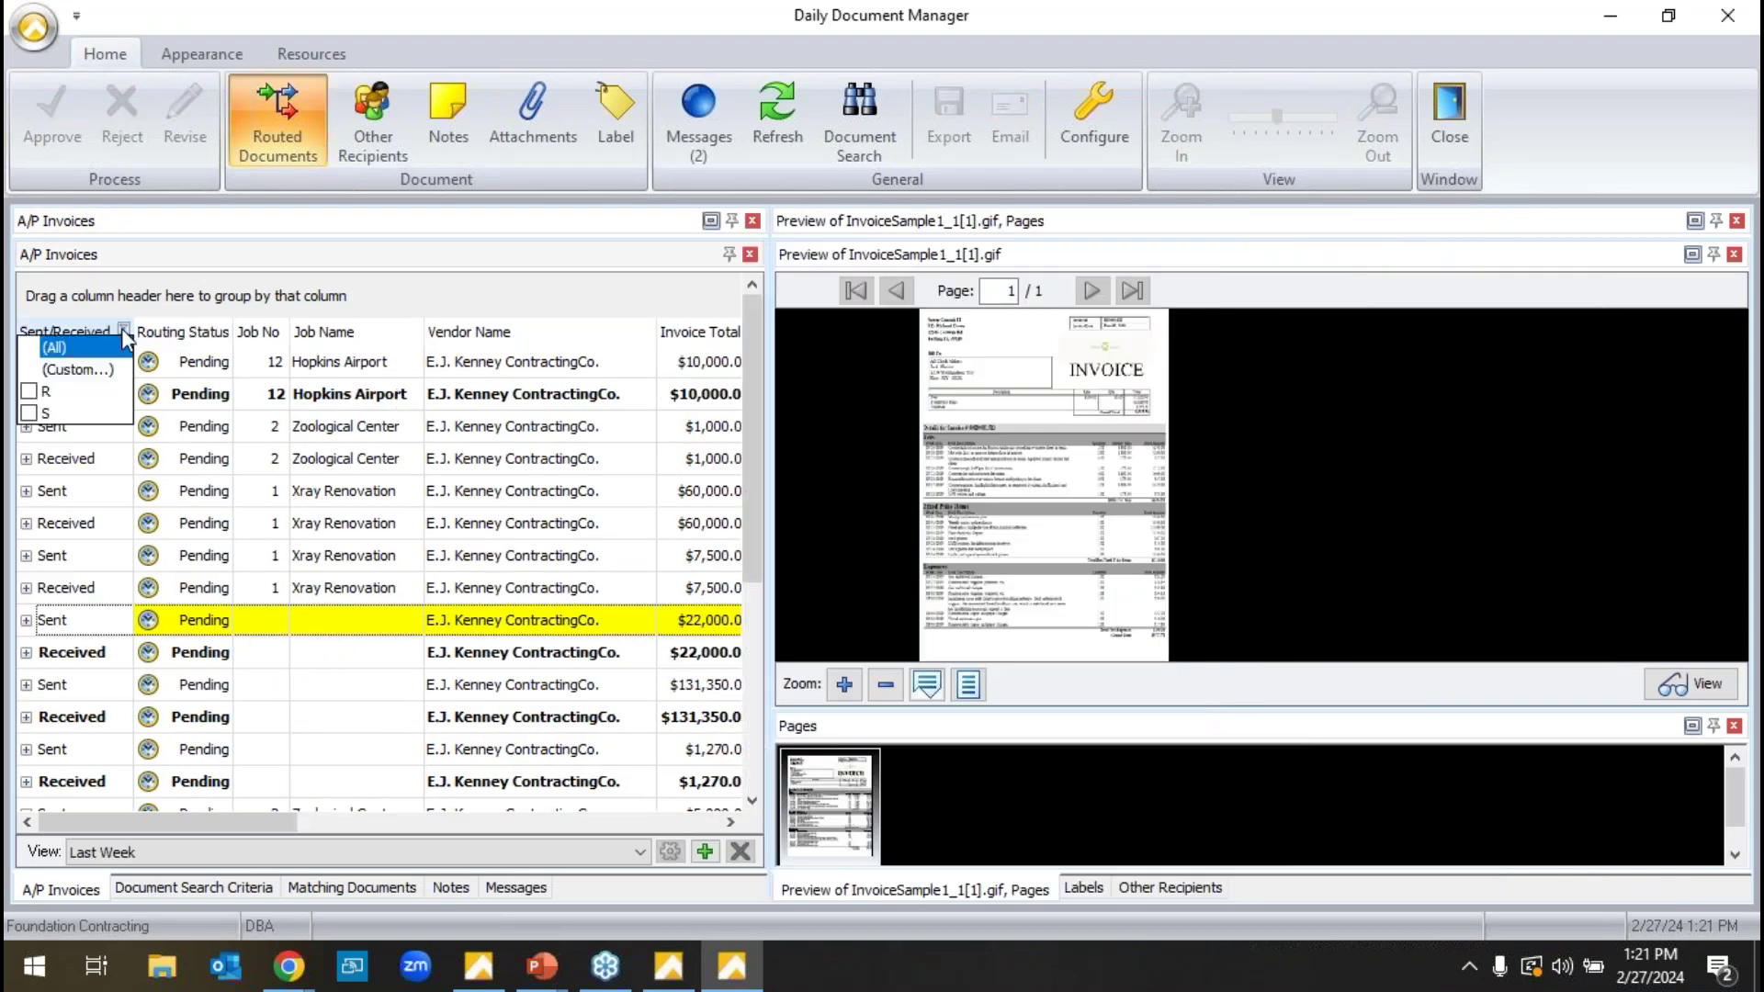
{"action": "left_click", "coordinate": [29, 391]}
{"action": "left_click", "coordinate": [861, 407]}
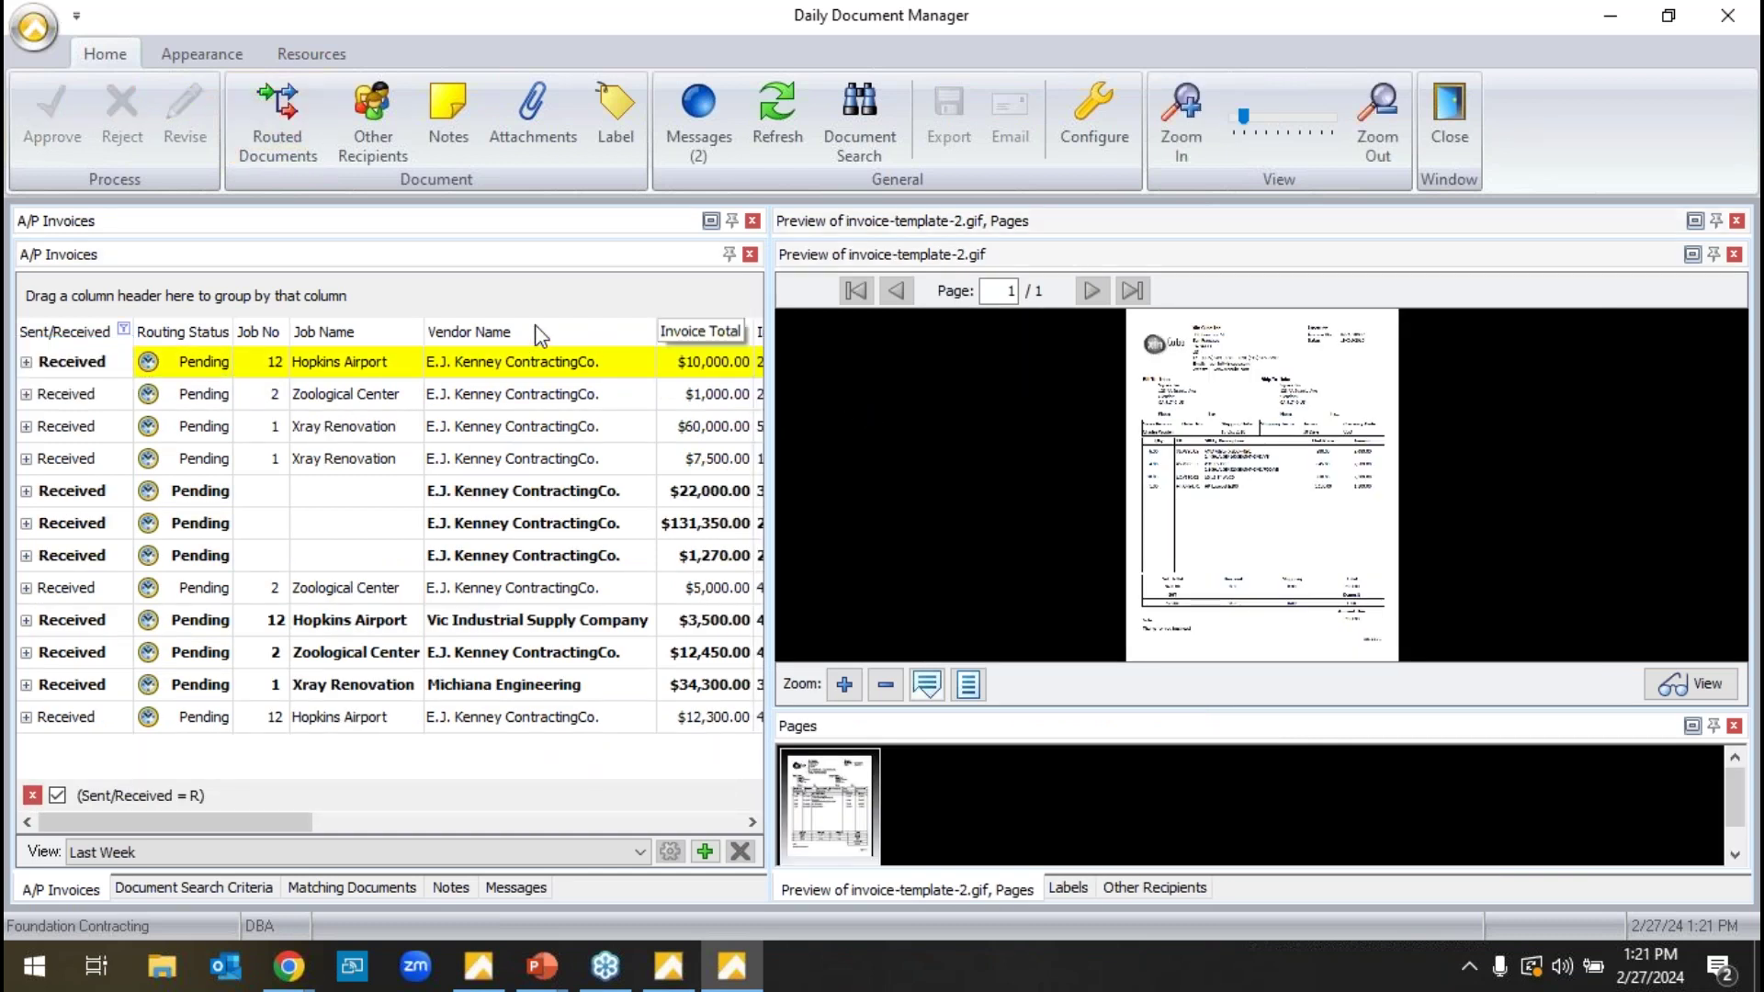
- Enlarge the preview of the $10,000.00 Hopkins Airport invoice and expand its distribution details
{"action": "scroll", "coordinate": [1271, 491], "scroll_direction": "up", "scroll_amount": 2}
{"action": "scroll", "coordinate": [1265, 483], "scroll_direction": "up", "scroll_amount": 3}
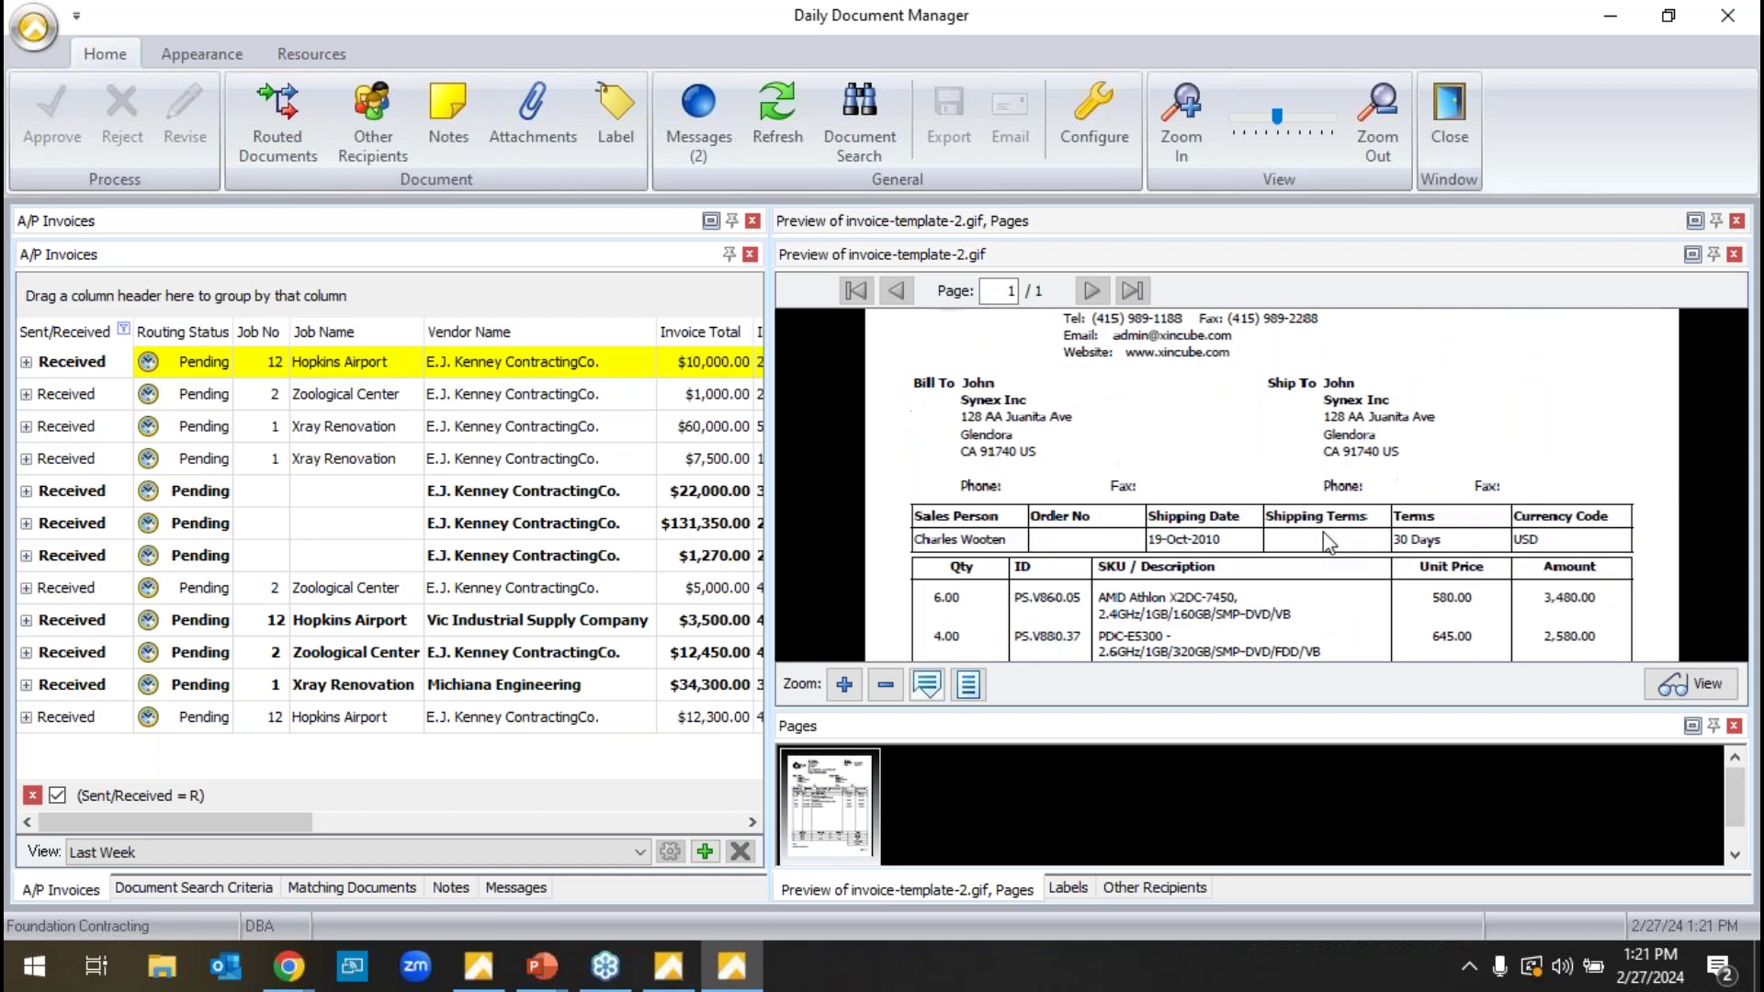
{"action": "left_click", "coordinate": [206, 367]}
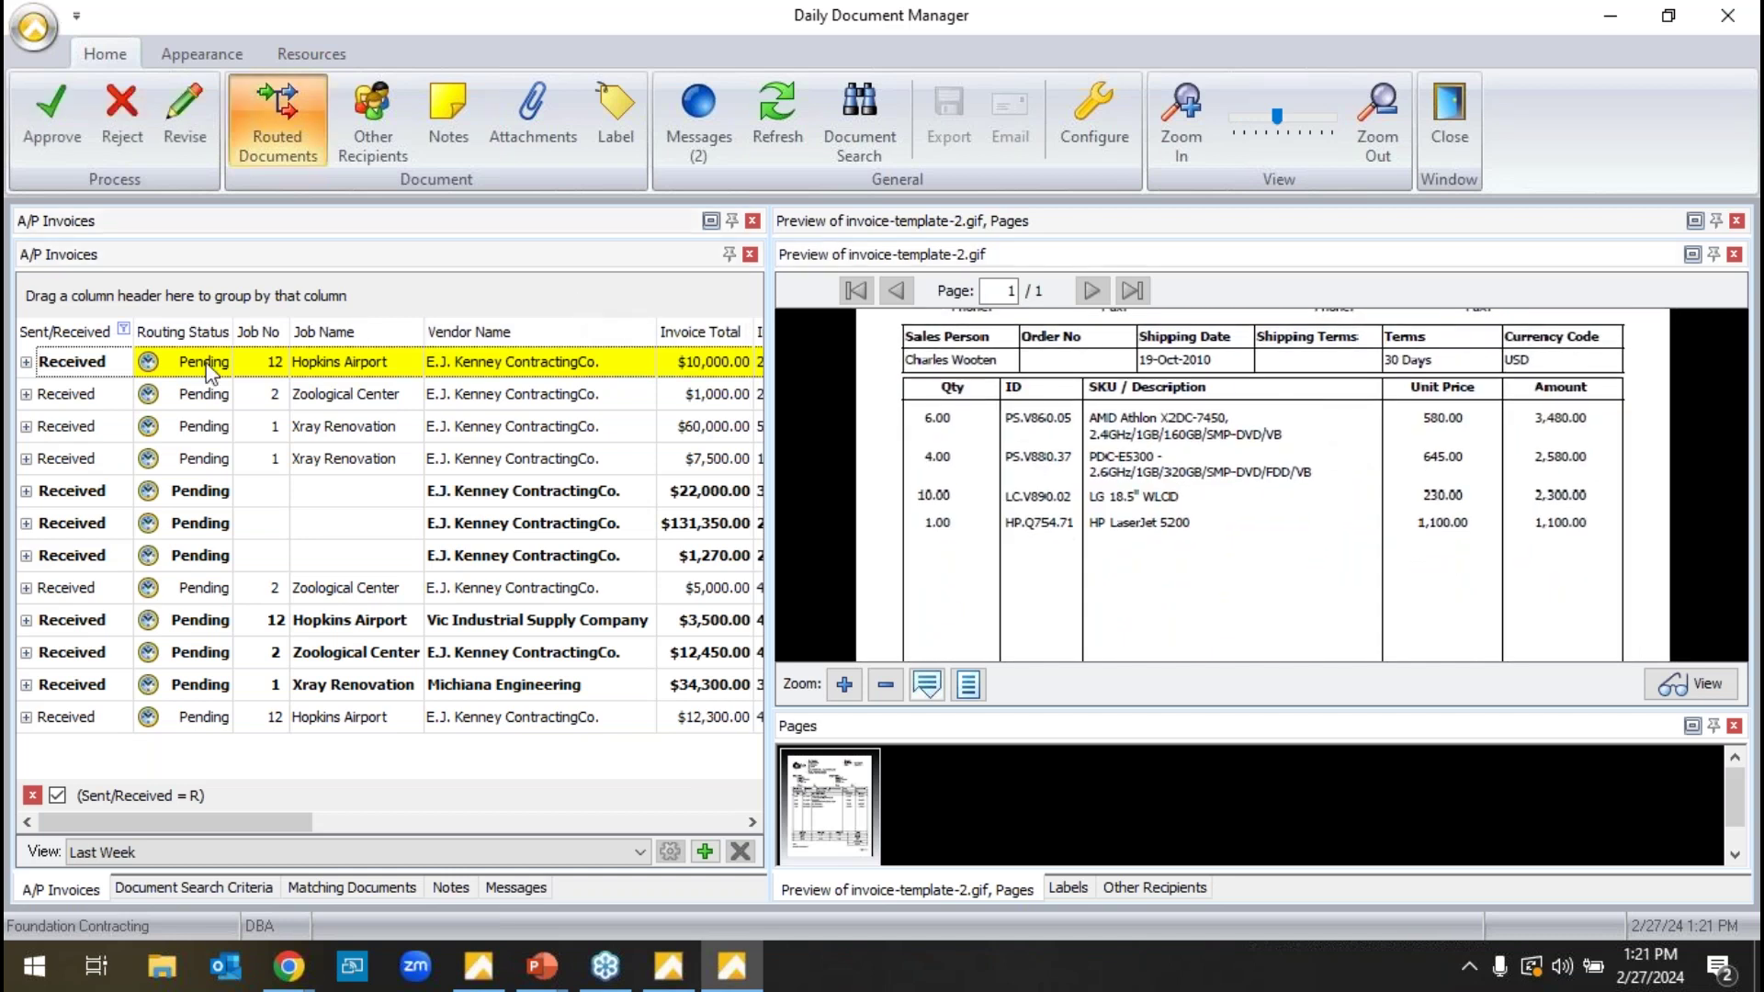
{"action": "left_click", "coordinate": [26, 363]}
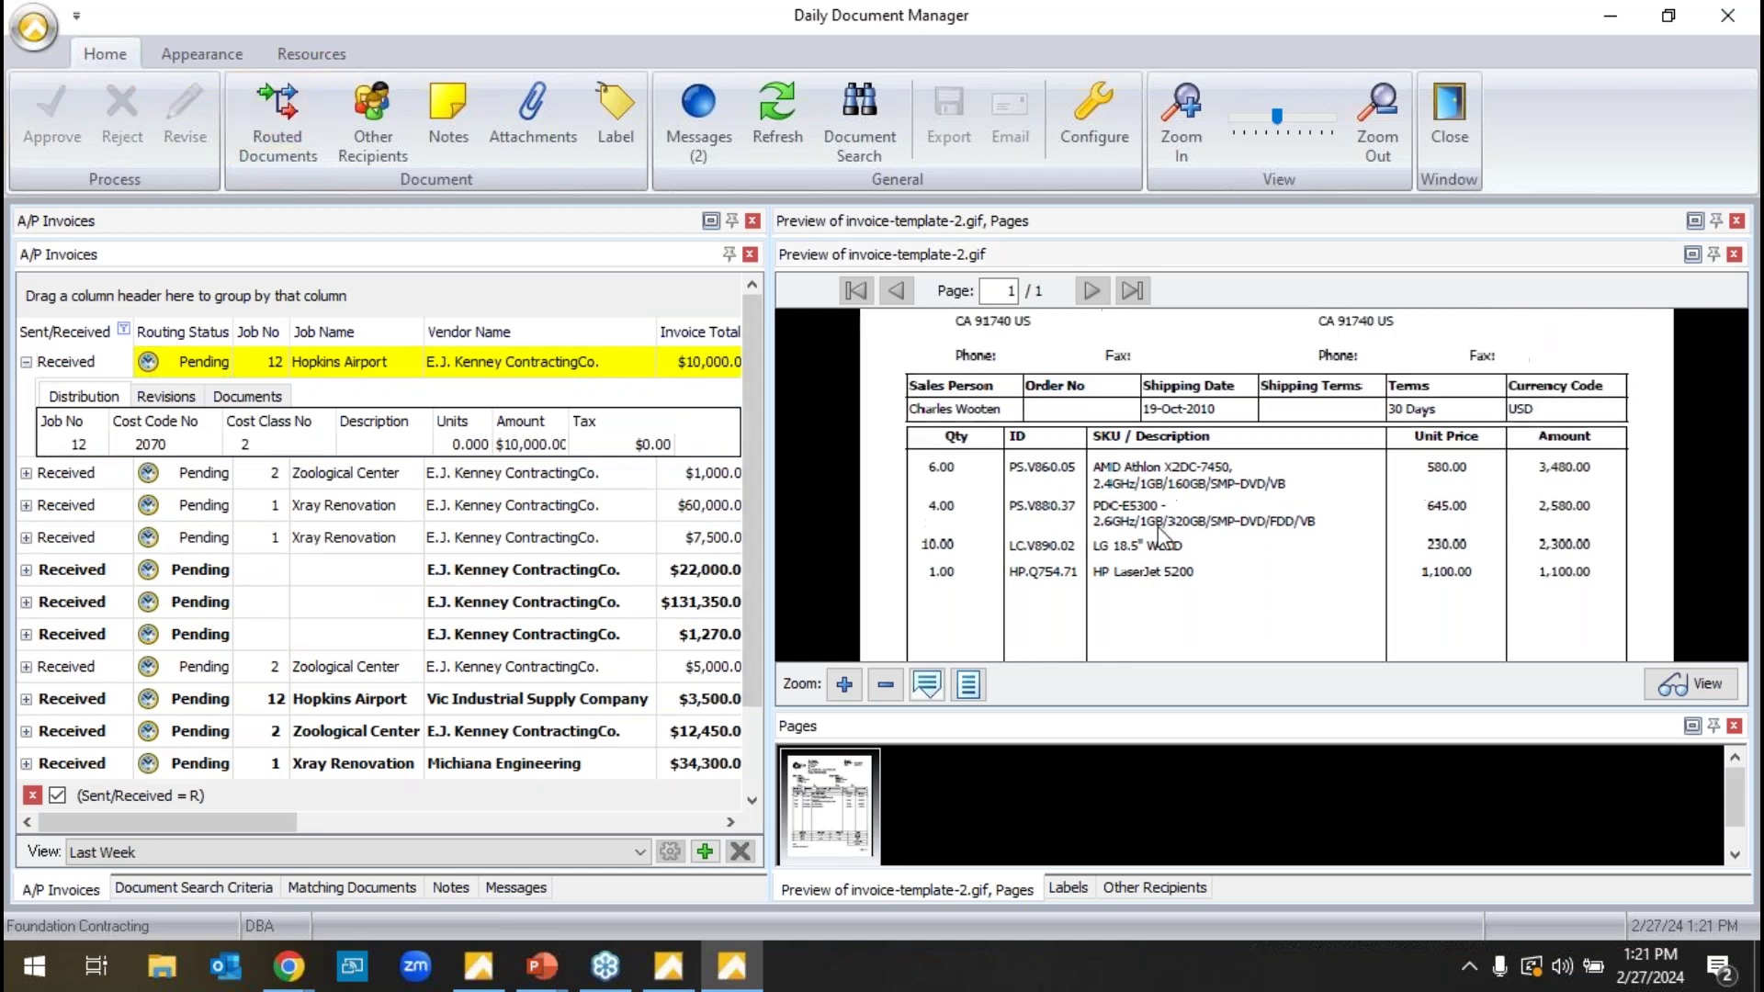
- Examine the invoice image's line items, reselect the Hopkins Airport invoice for its approval options and close the Daily Document Manager
{"action": "left_click", "coordinate": [1103, 578]}
{"action": "left_click_drag", "start_coordinate": [1125, 586], "coordinate": [1117, 533]}
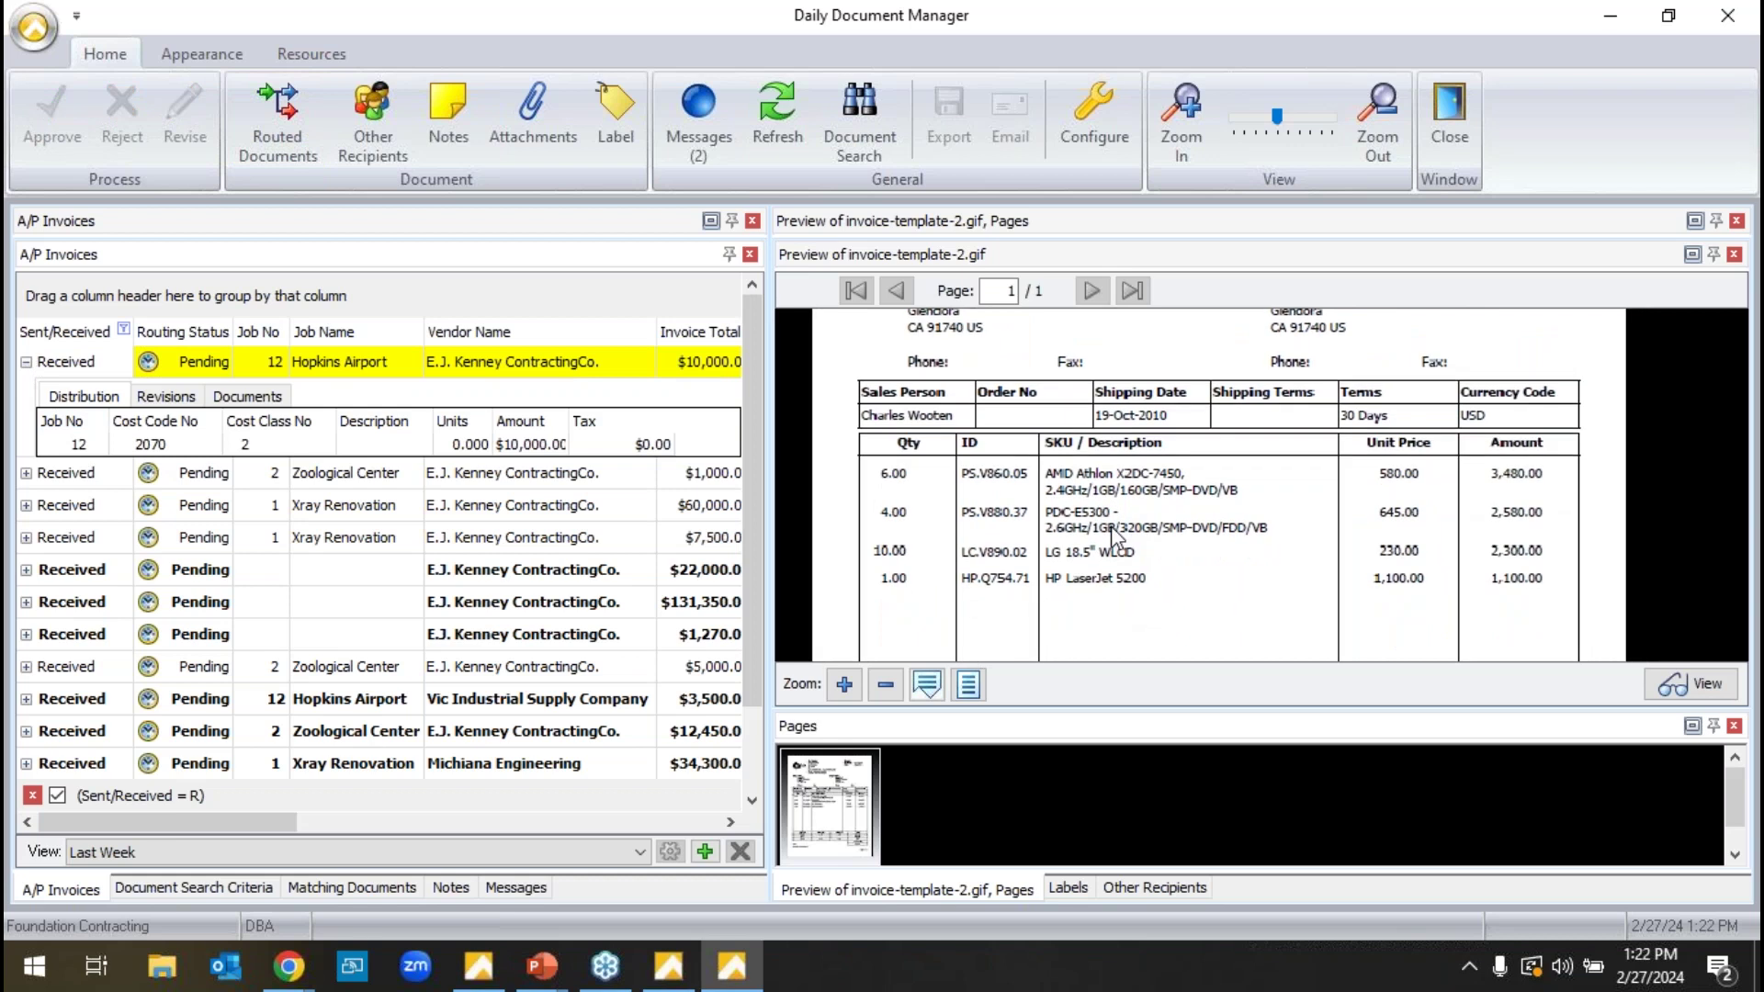
{"action": "left_click_drag", "start_coordinate": [1114, 428], "coordinate": [1137, 535]}
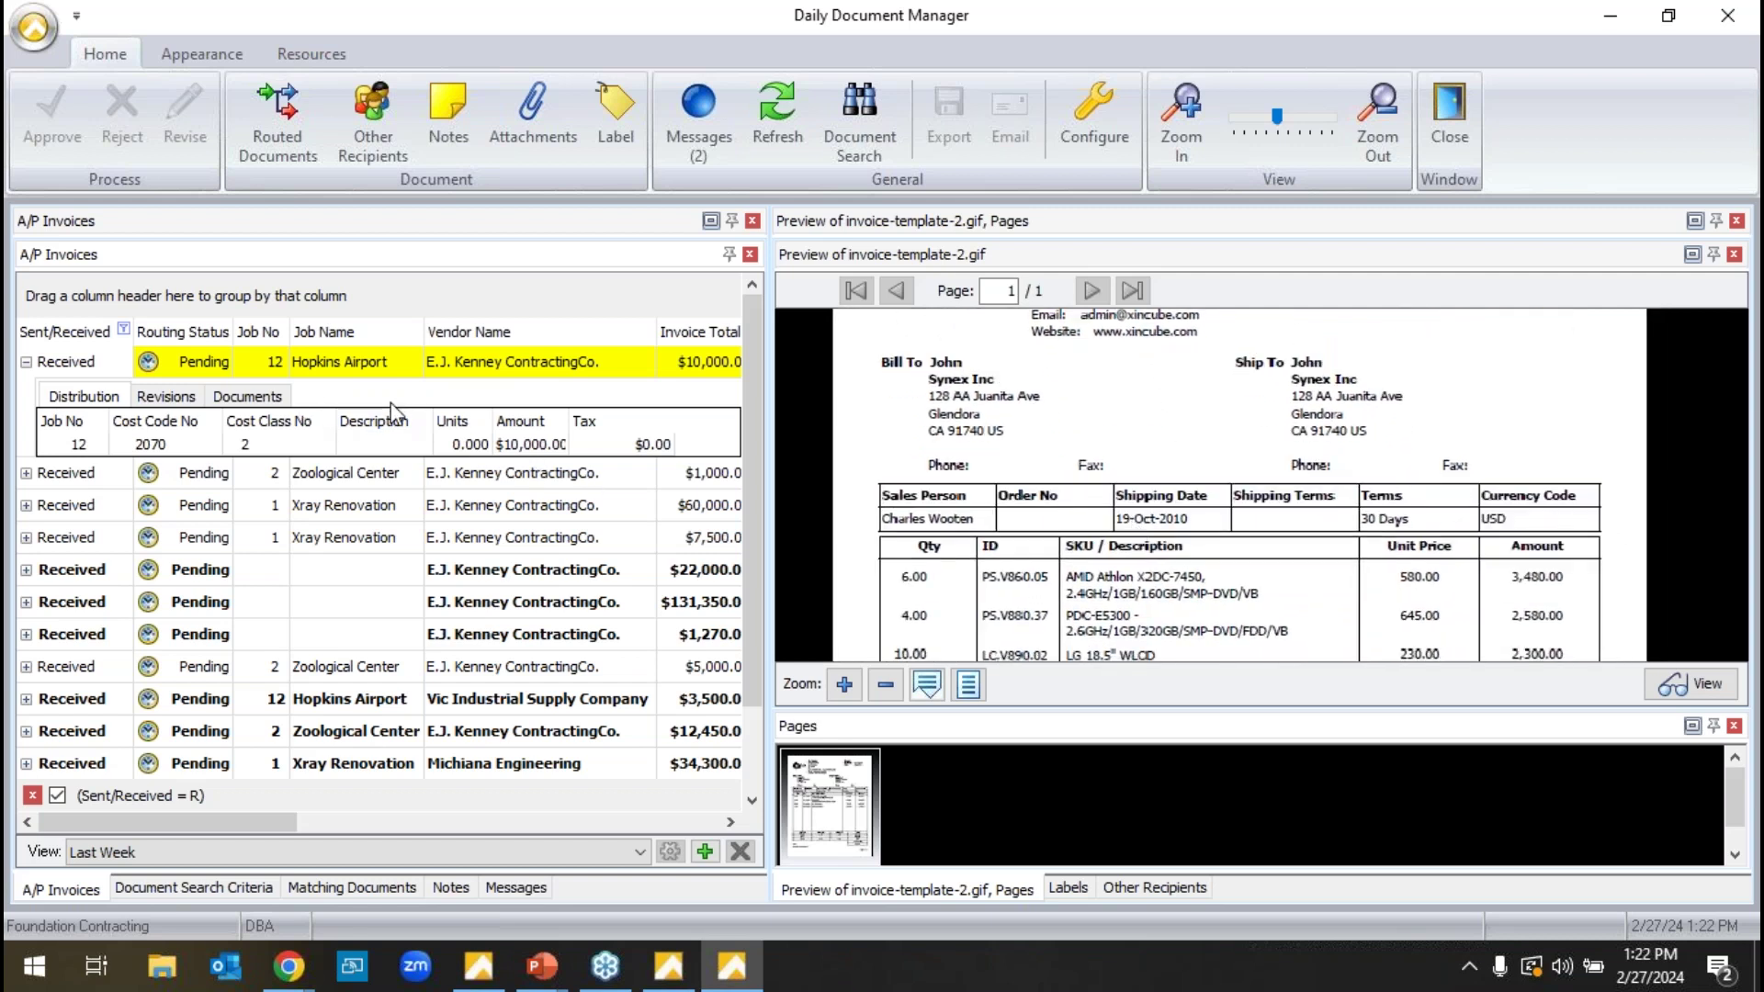
{"action": "left_click", "coordinate": [241, 355]}
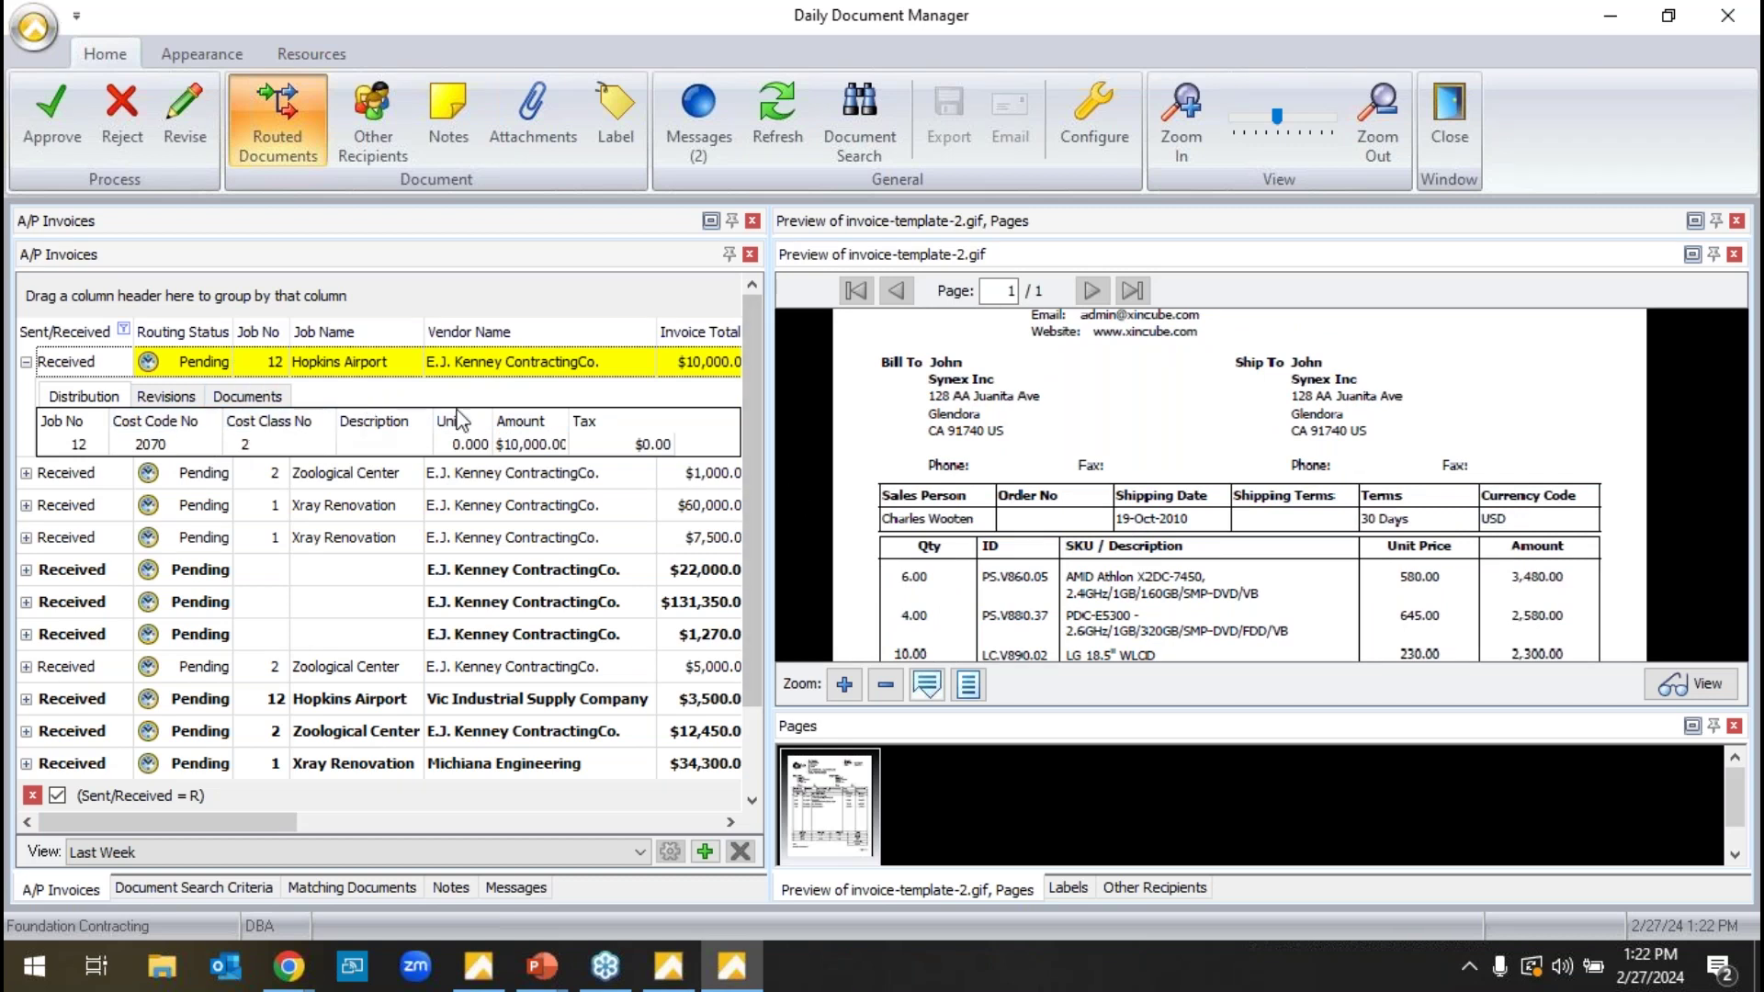
{"action": "left_click", "coordinate": [1452, 129]}
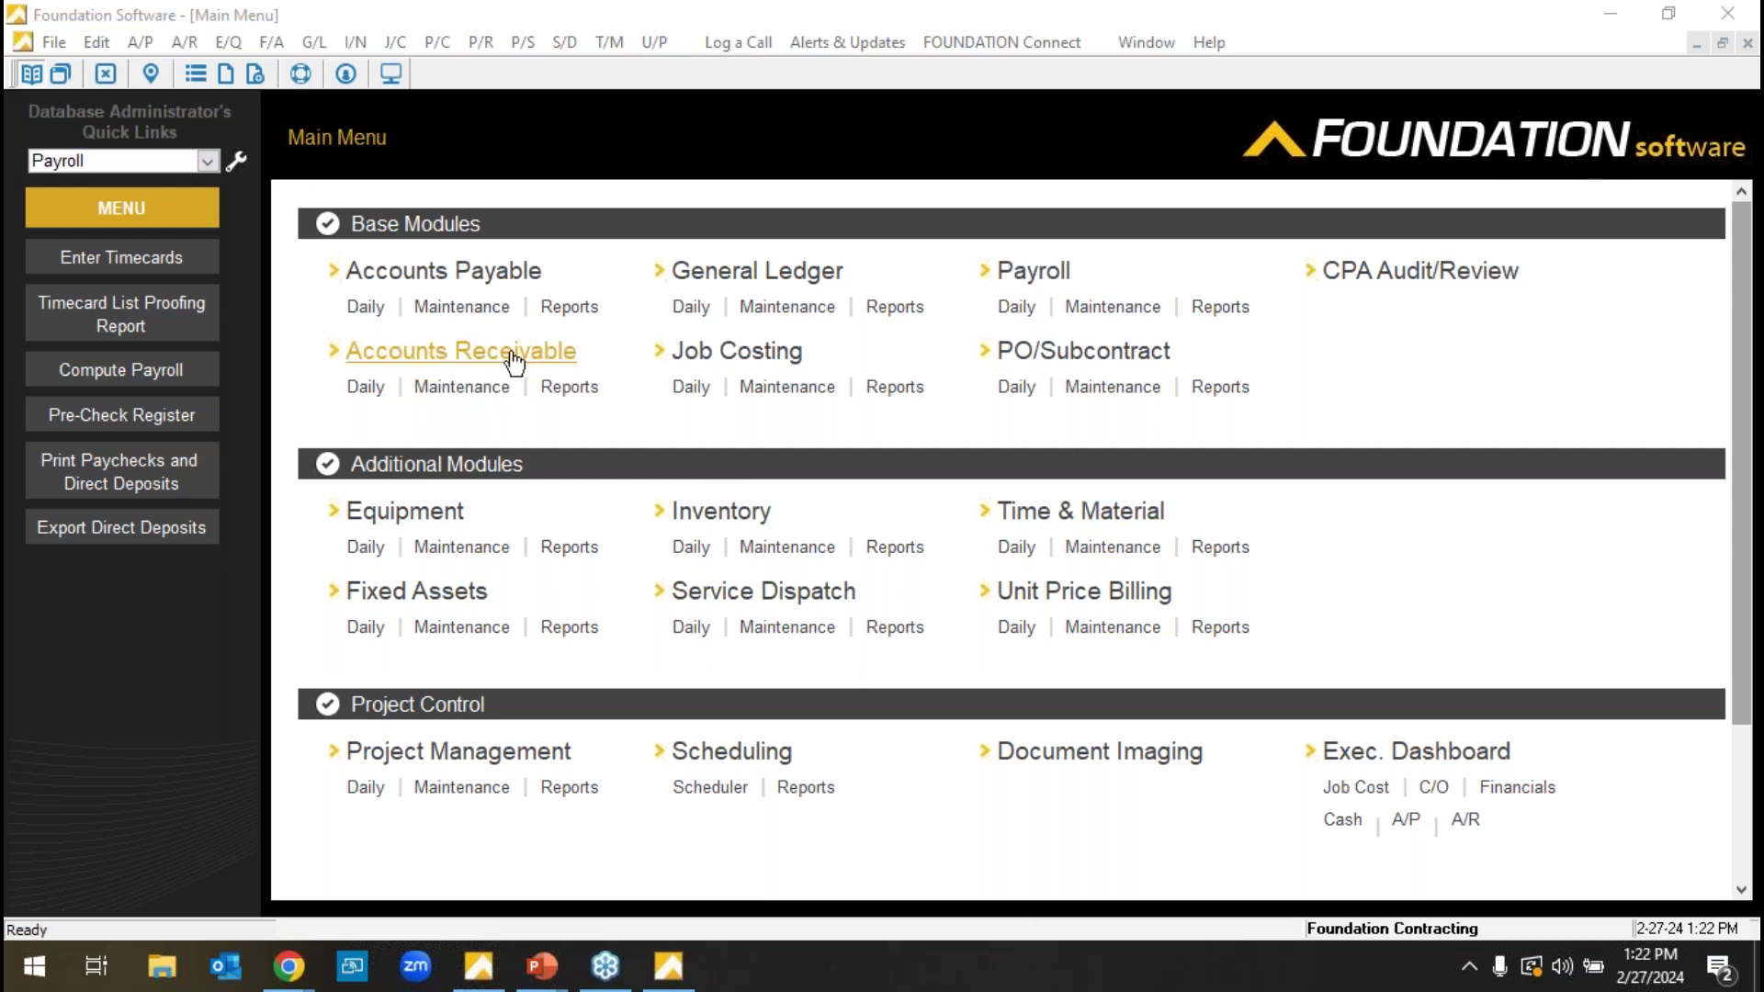
- Open AIA billing entry in Accounts Receivable and load job 96020 - Chester Avenue Bridge
{"action": "left_click", "coordinate": [368, 390]}
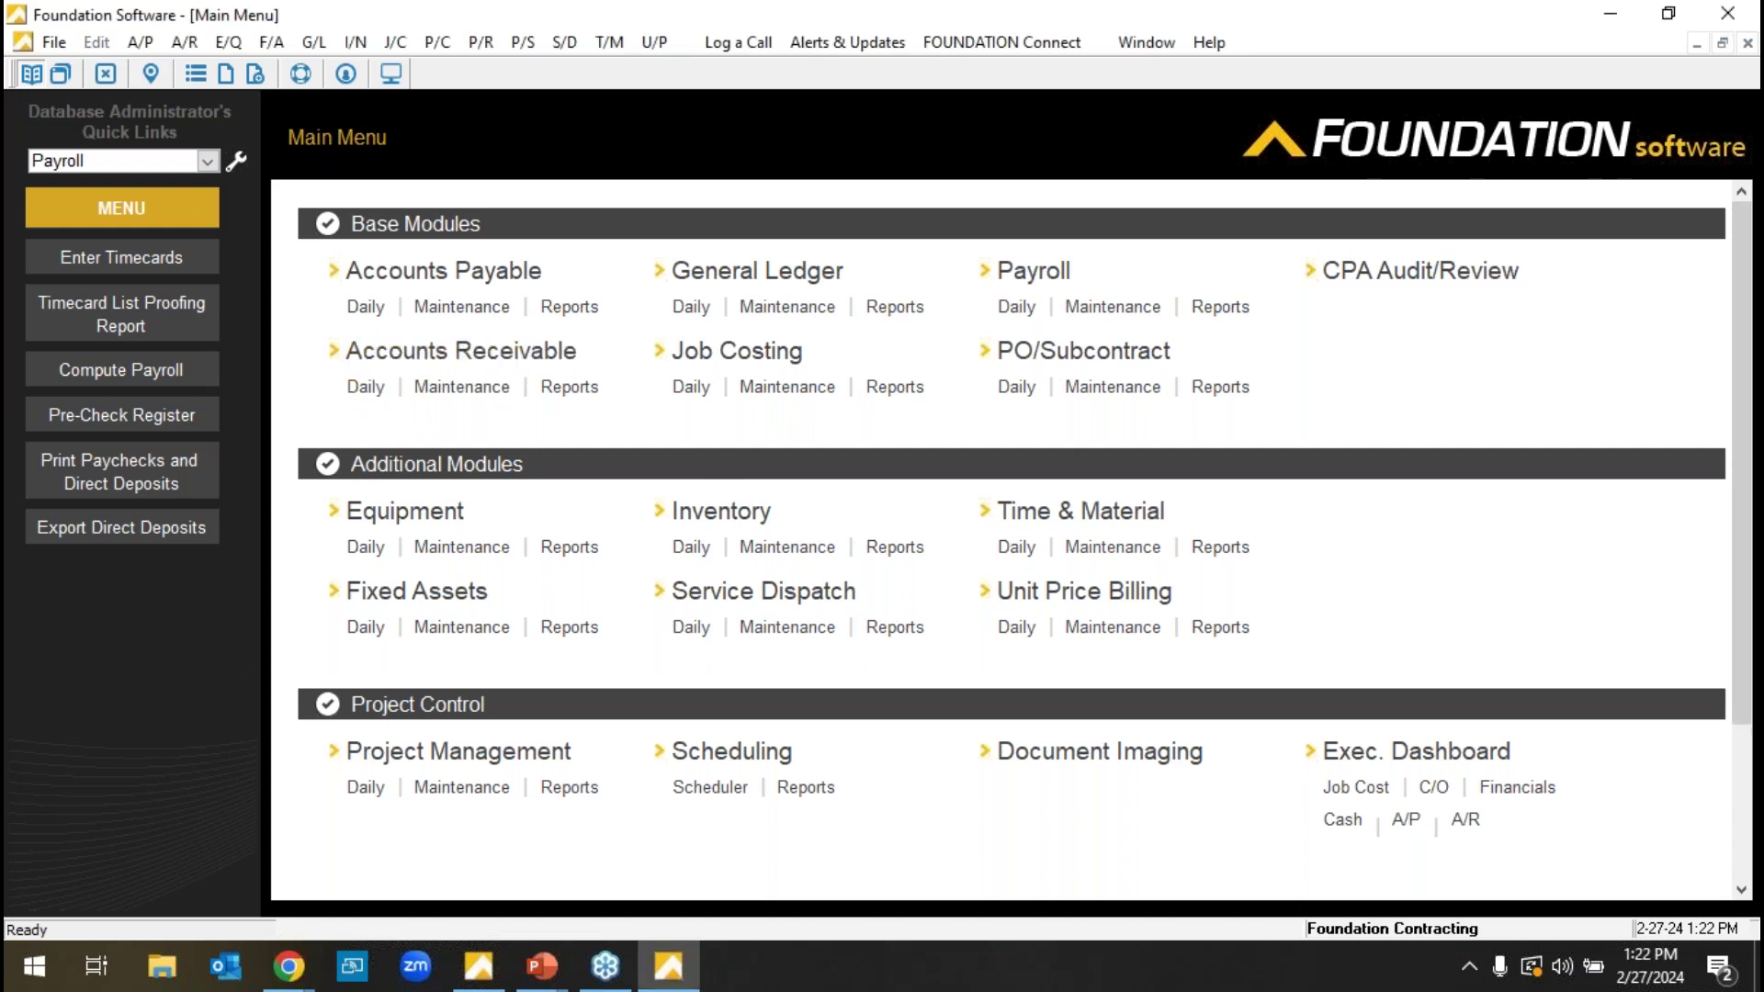
{"action": "left_click", "coordinate": [365, 387]}
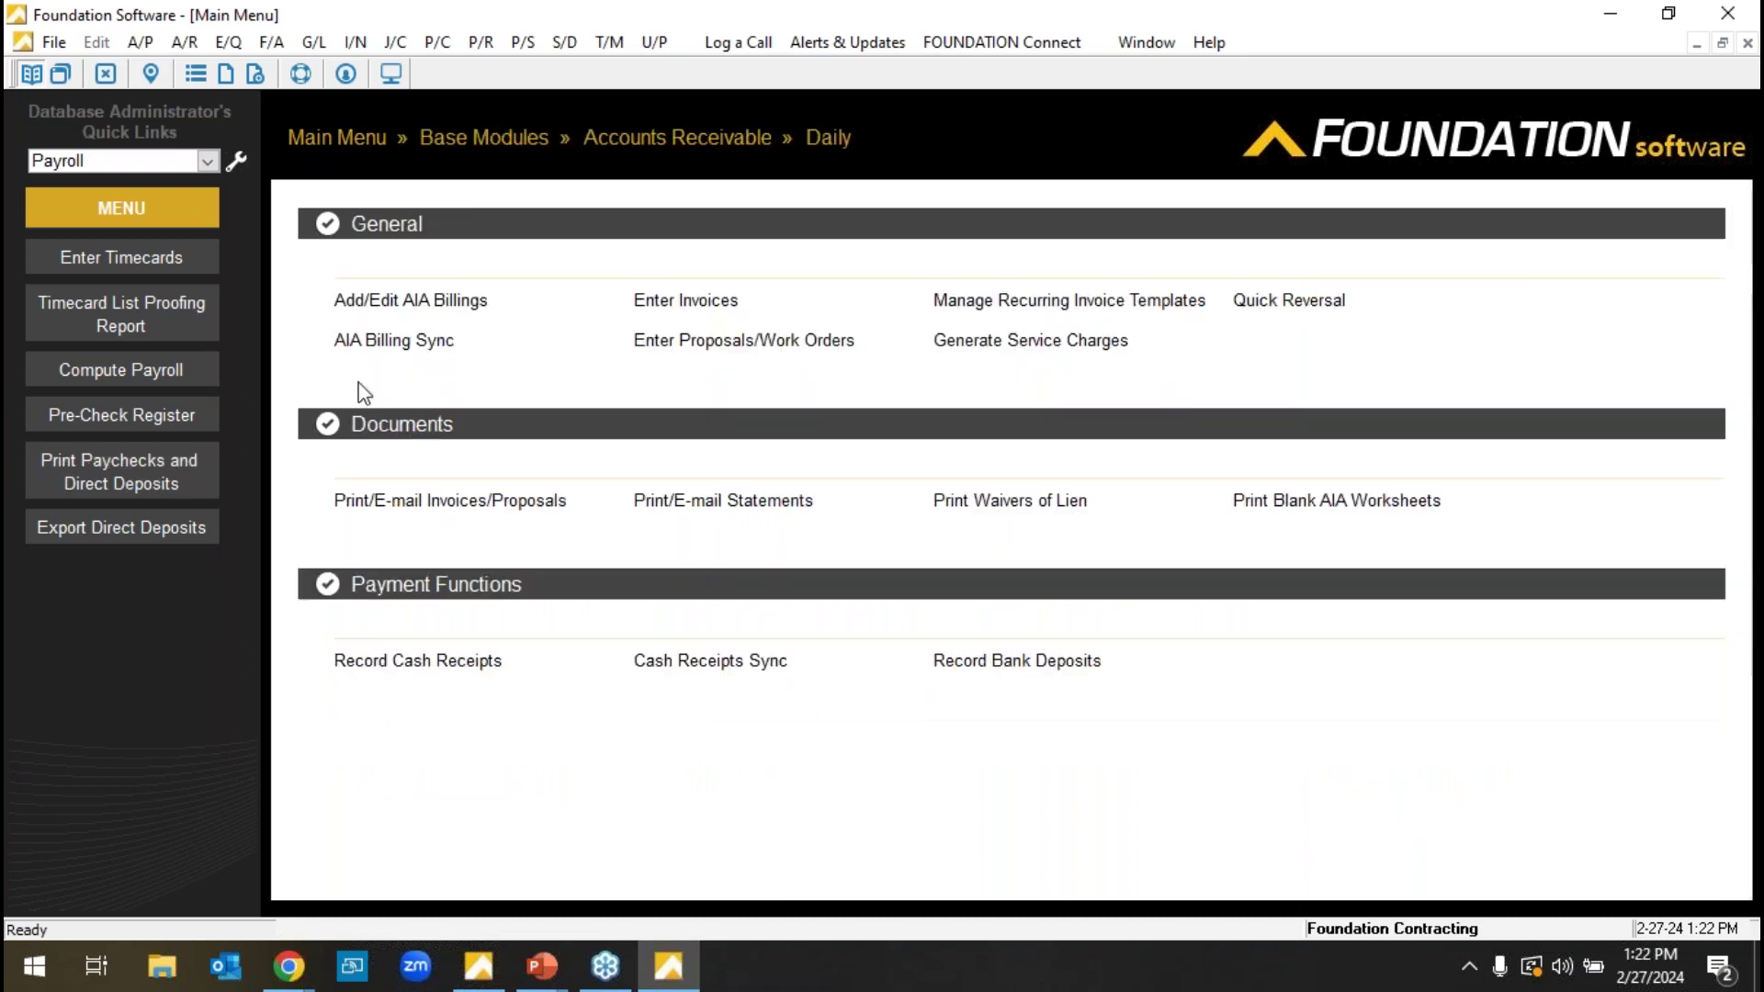
{"action": "left_click", "coordinate": [414, 307]}
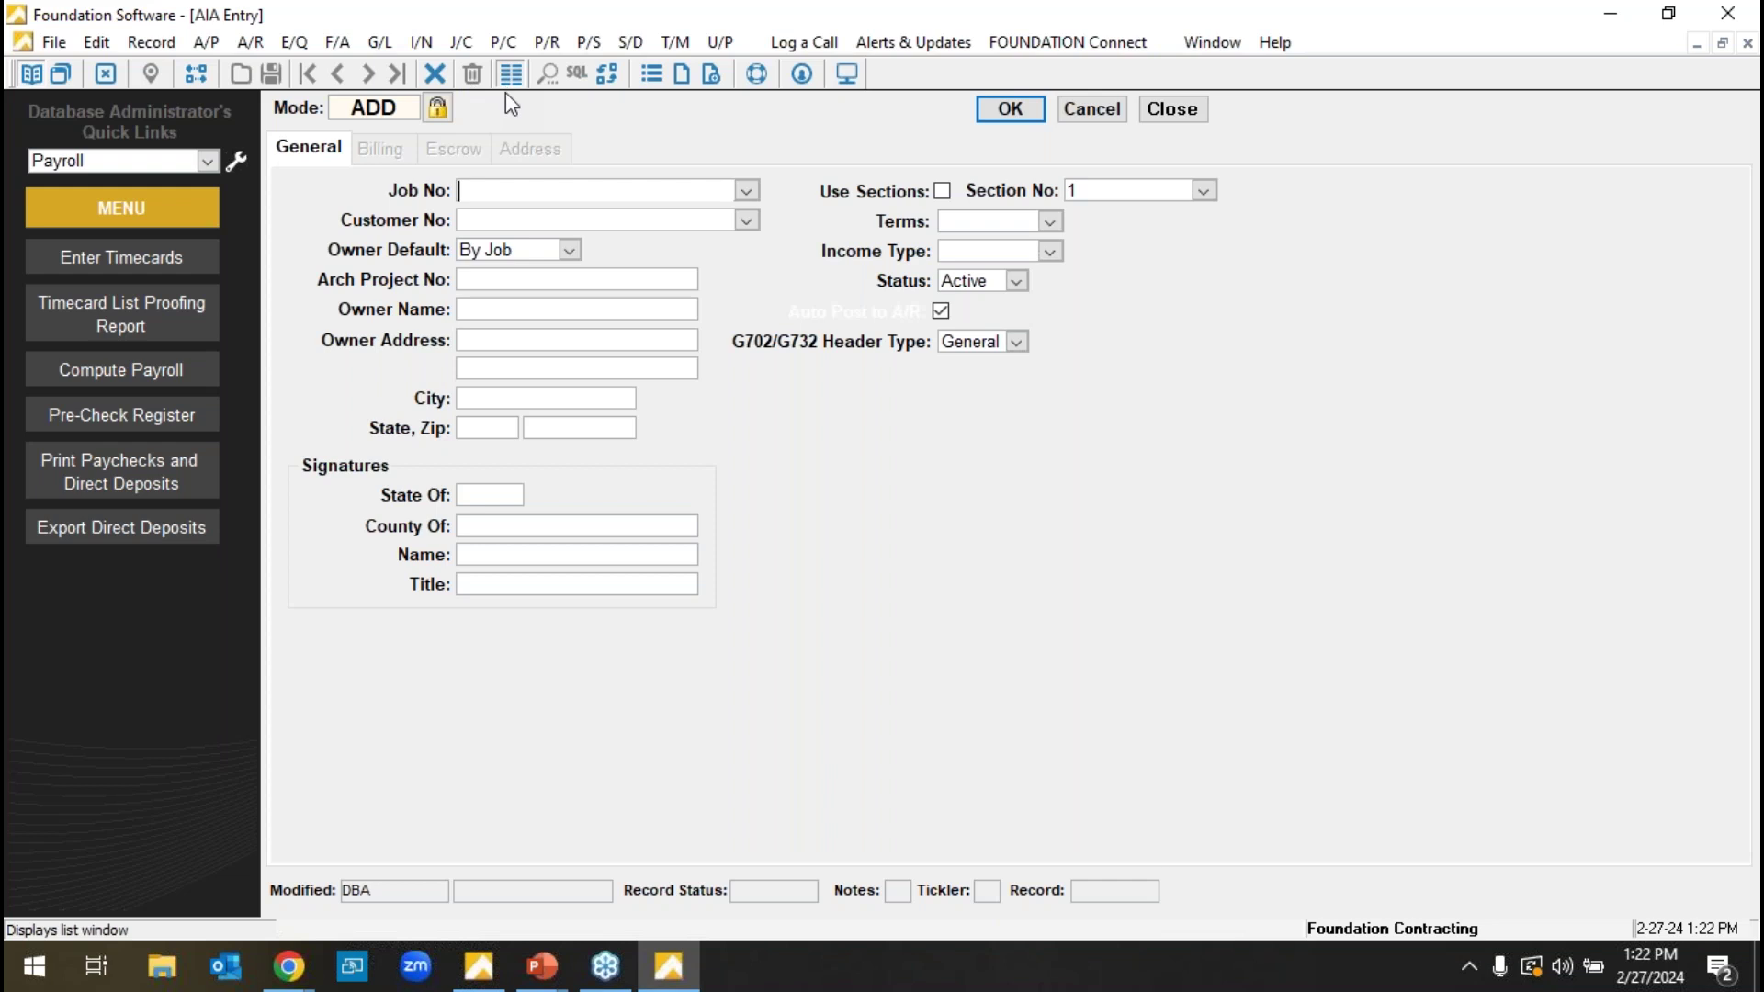
{"action": "left_click", "coordinate": [746, 191]}
{"action": "key", "text": "Down"}
{"action": "key", "text": "Return"}
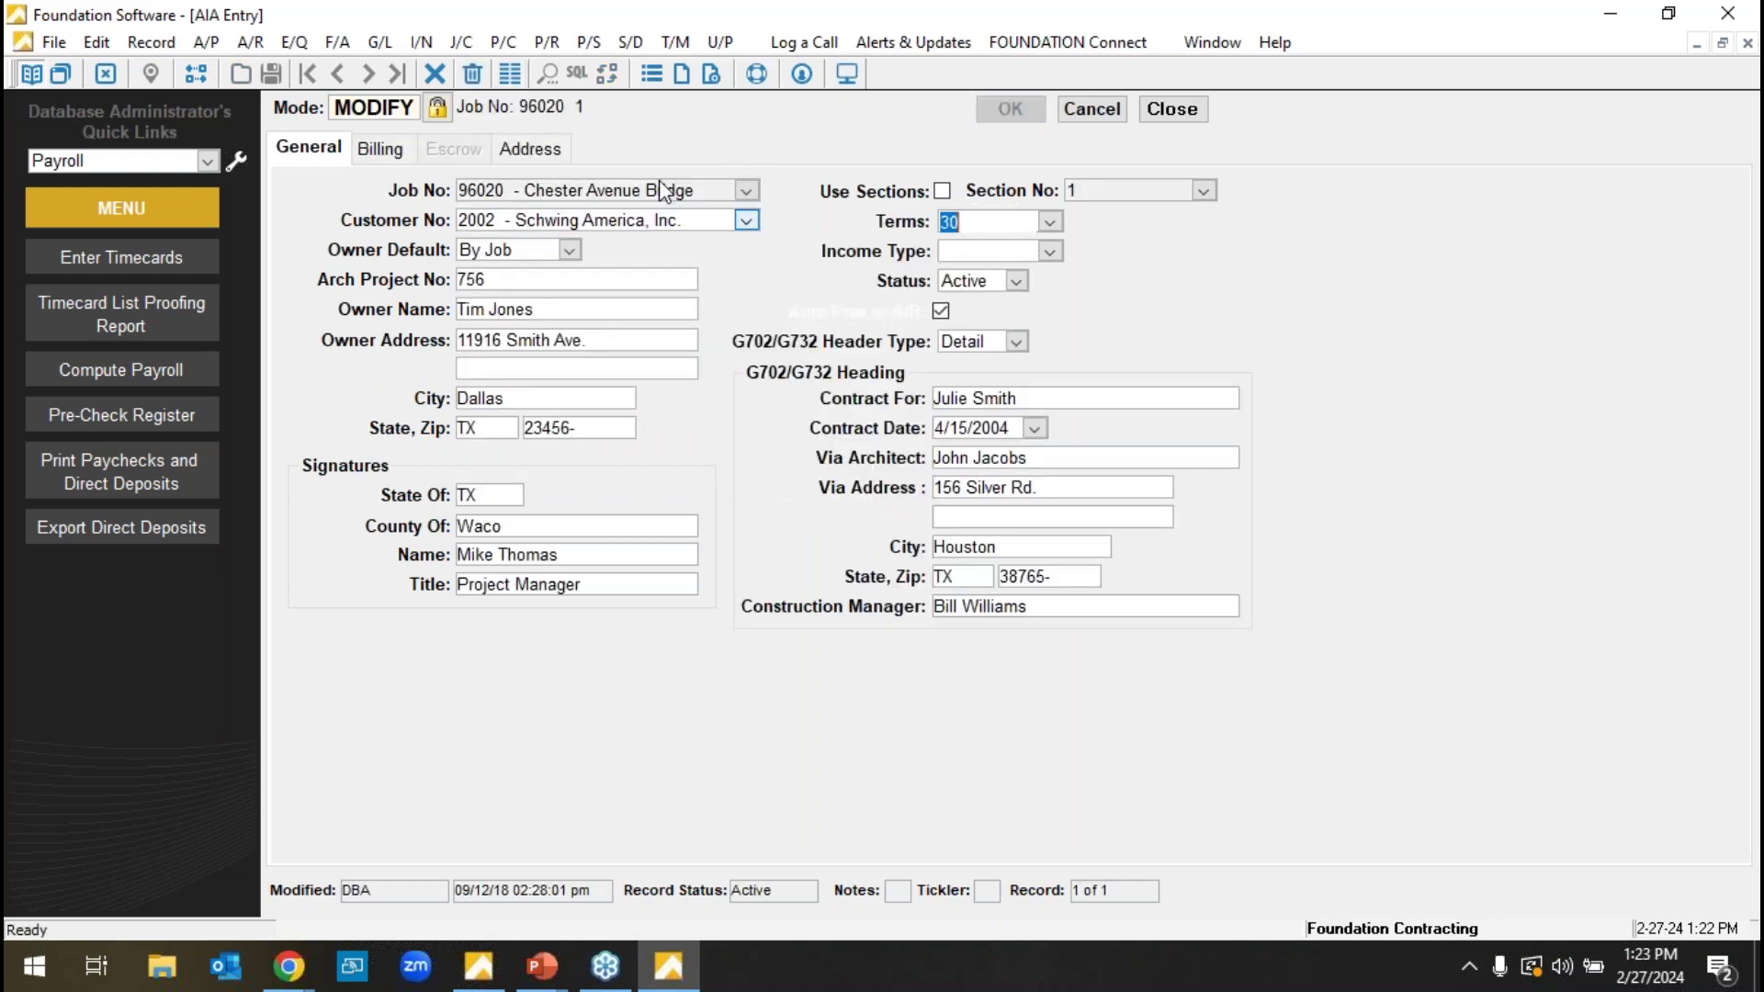
- Set percent complete to 10 for Site Work, 10 for Concrete, 25 for Masonry, 20 for Electrical and 15 for Mechanical, and apply default retainage
{"action": "left_click", "coordinate": [381, 149]}
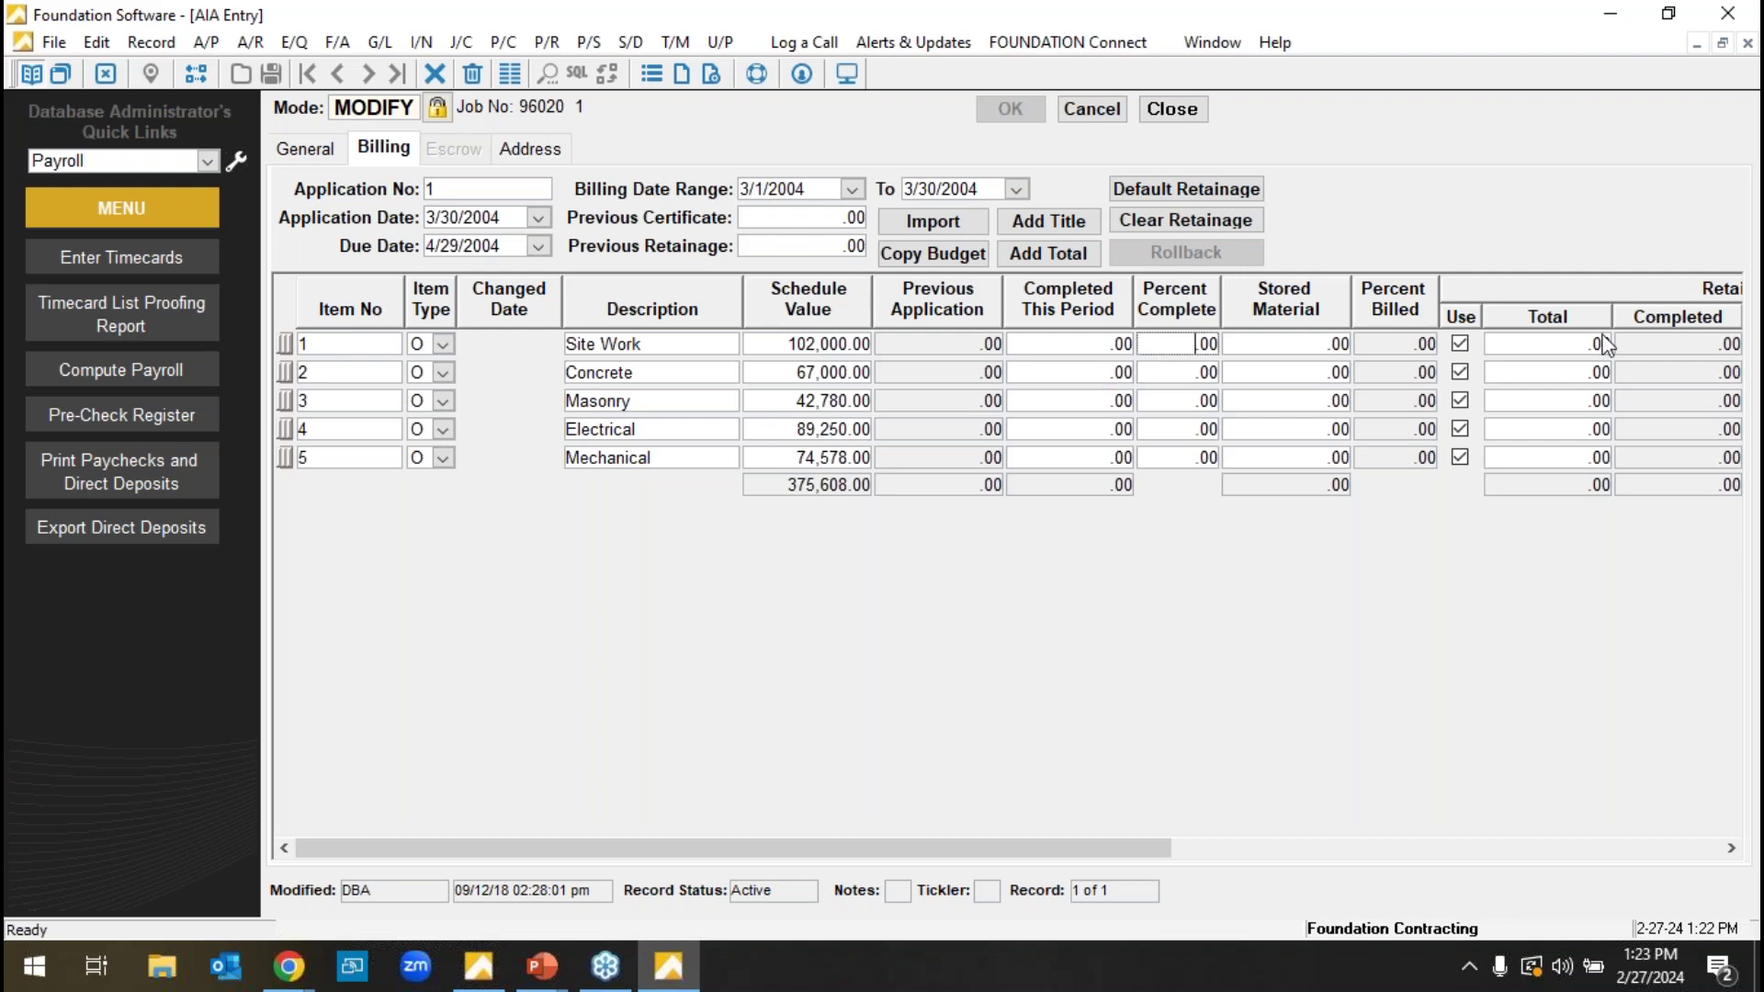
{"action": "type", "text": "10"}
{"action": "key", "text": "Down"}
{"action": "type", "text": "10"}
{"action": "key", "text": "Down"}
{"action": "type", "text": "25"}
{"action": "key", "text": "Down"}
{"action": "type", "text": "2"}
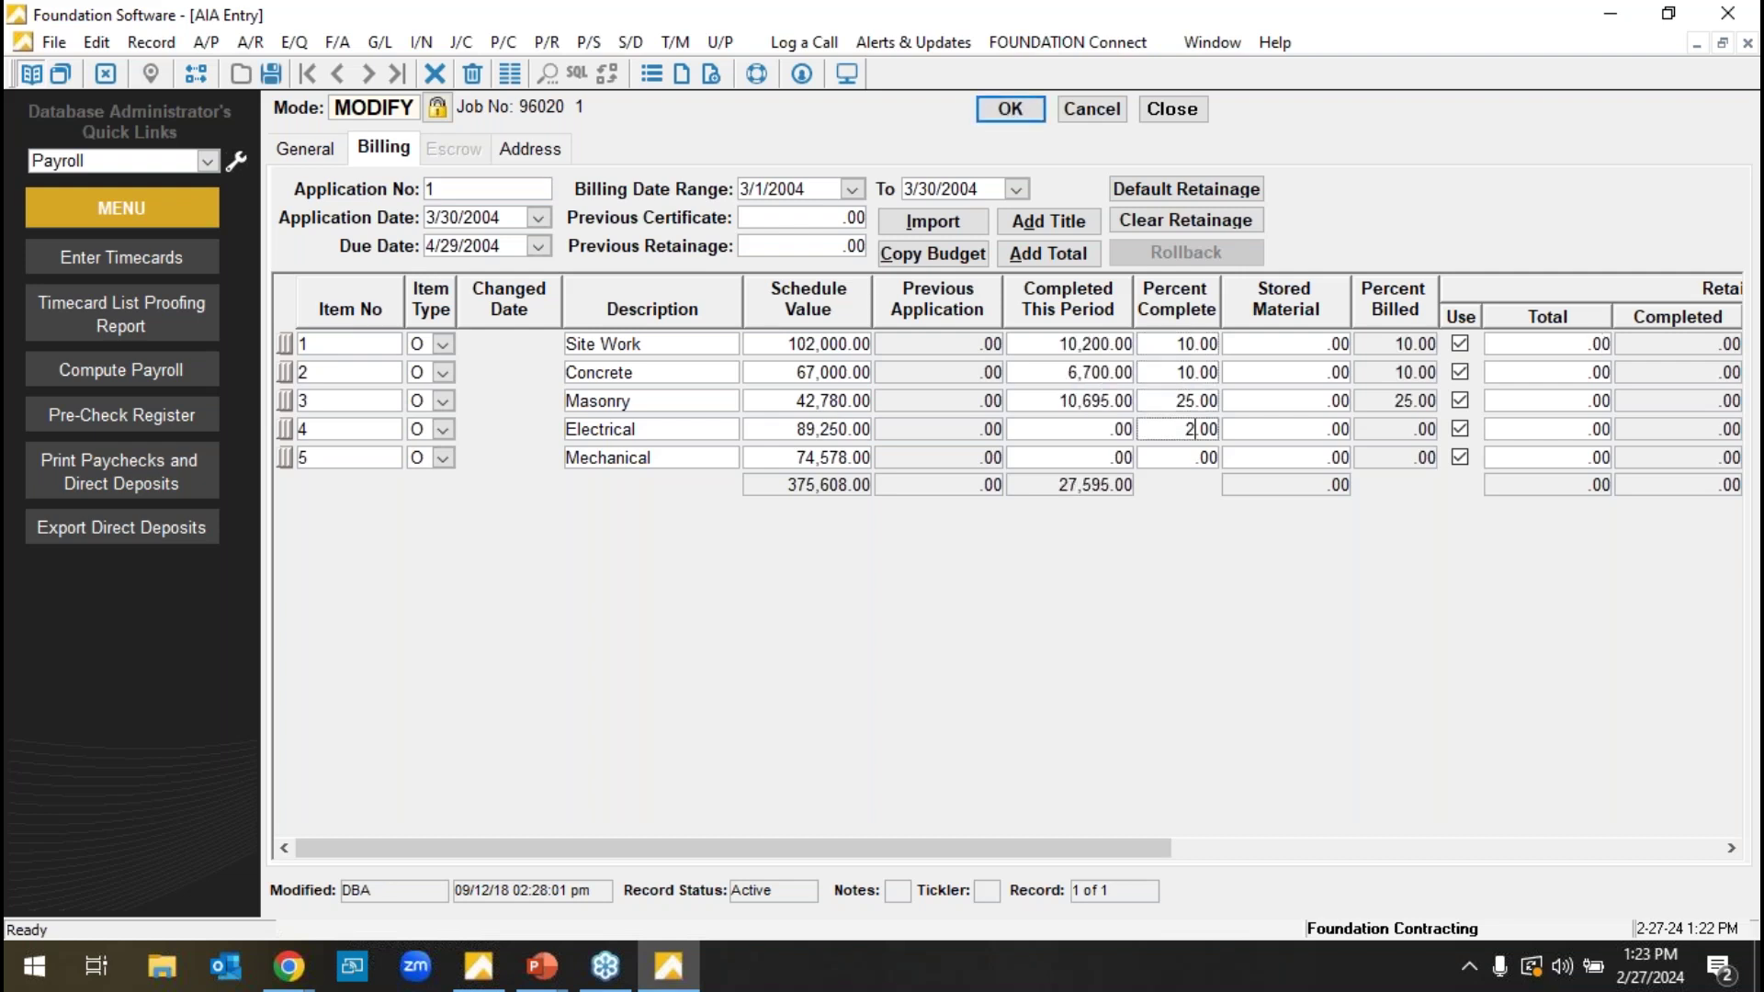
{"action": "type", "text": "0"}
{"action": "key", "text": "Down"}
{"action": "type", "text": "15"}
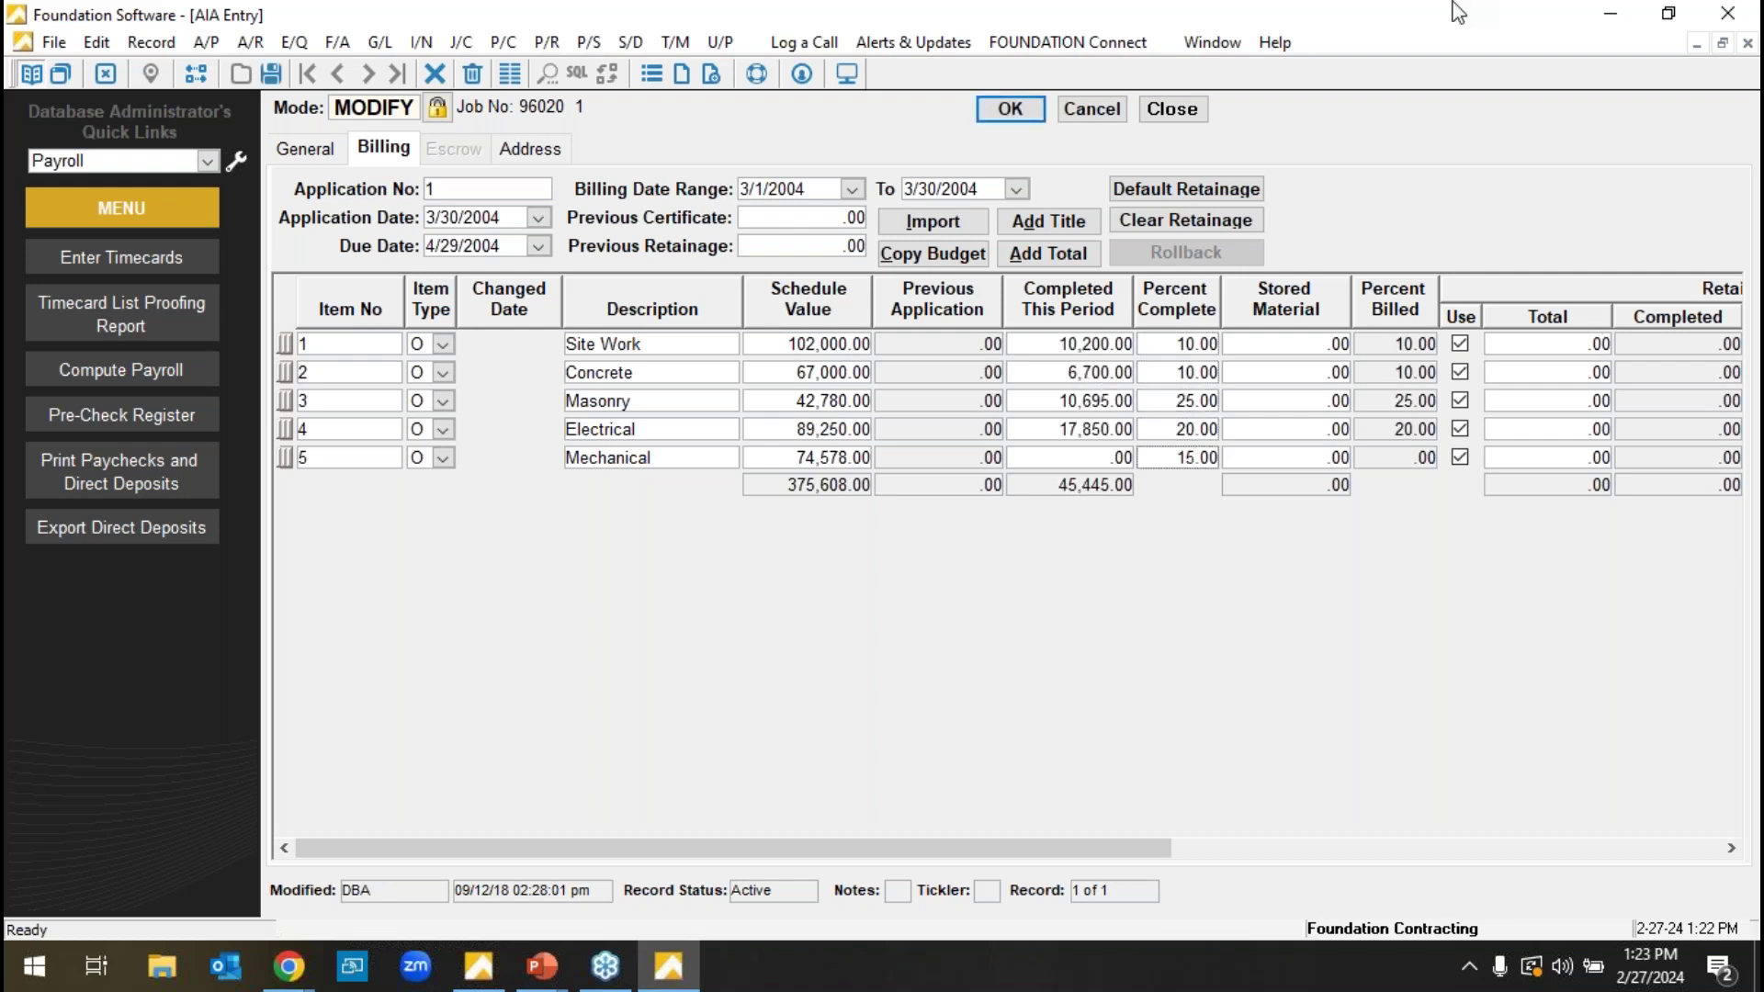
{"action": "left_click", "coordinate": [1193, 189]}
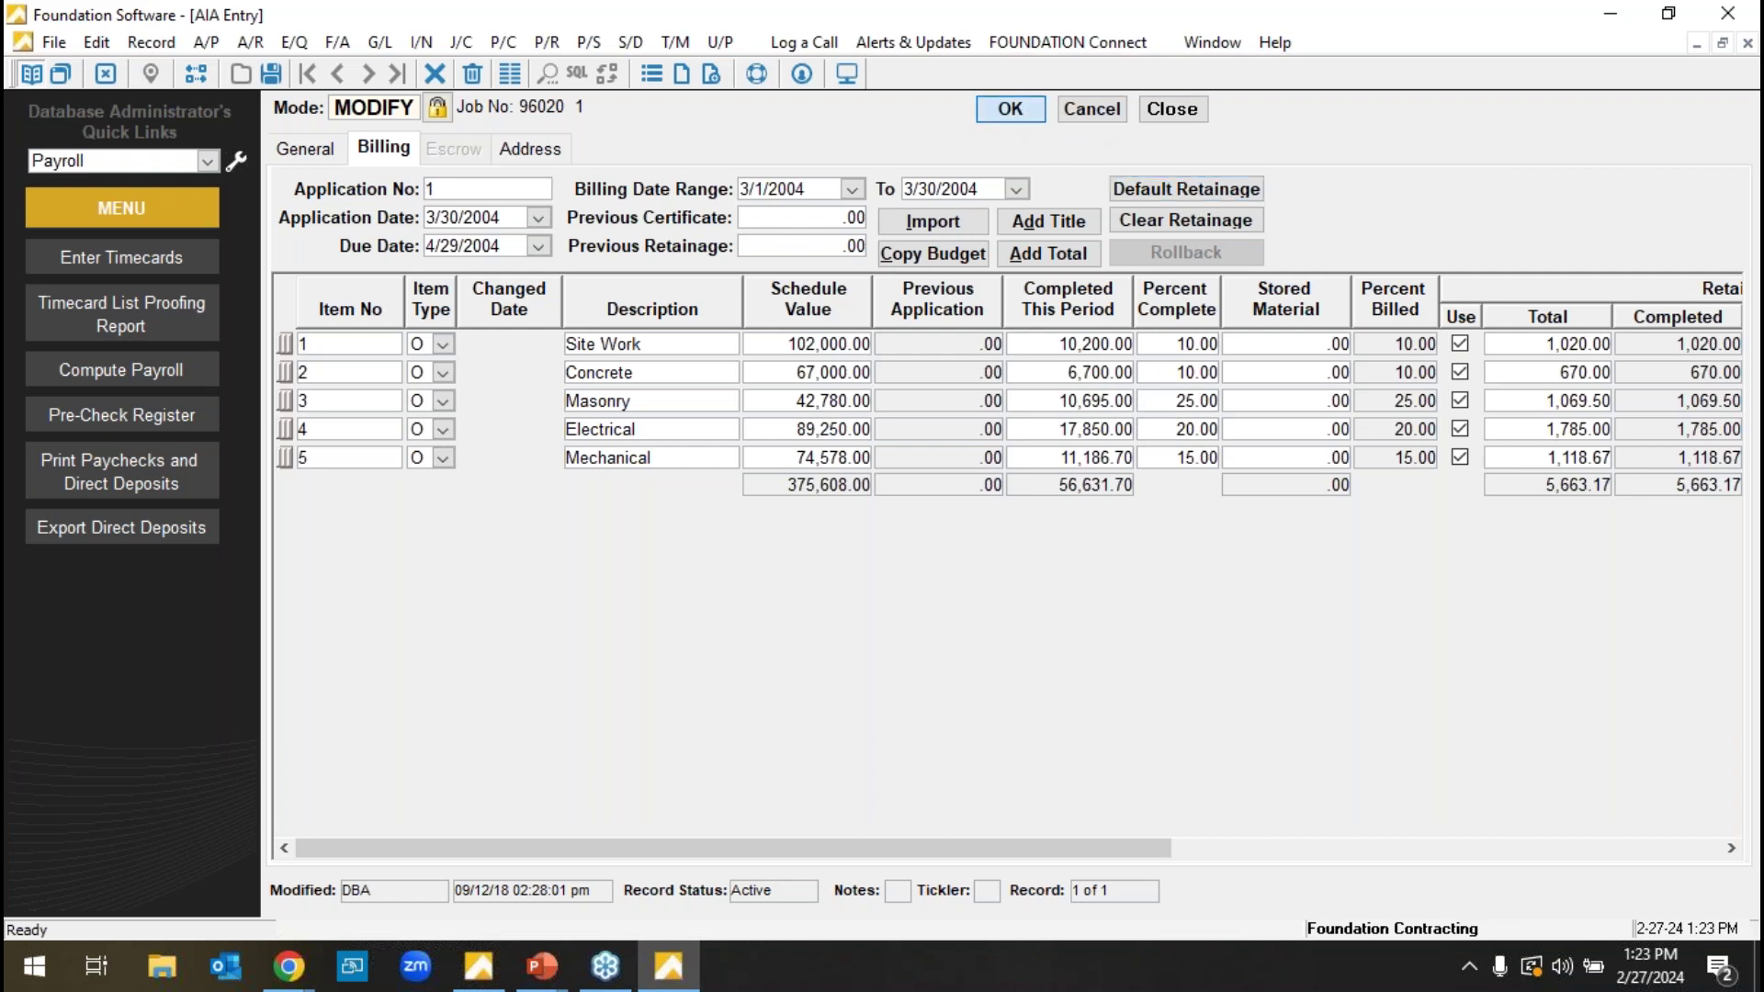
- Generate the G702 payment application with Preprinted turned off, examine it and close the AIA billing screens back to the main menu
{"action": "left_click", "coordinate": [510, 74]}
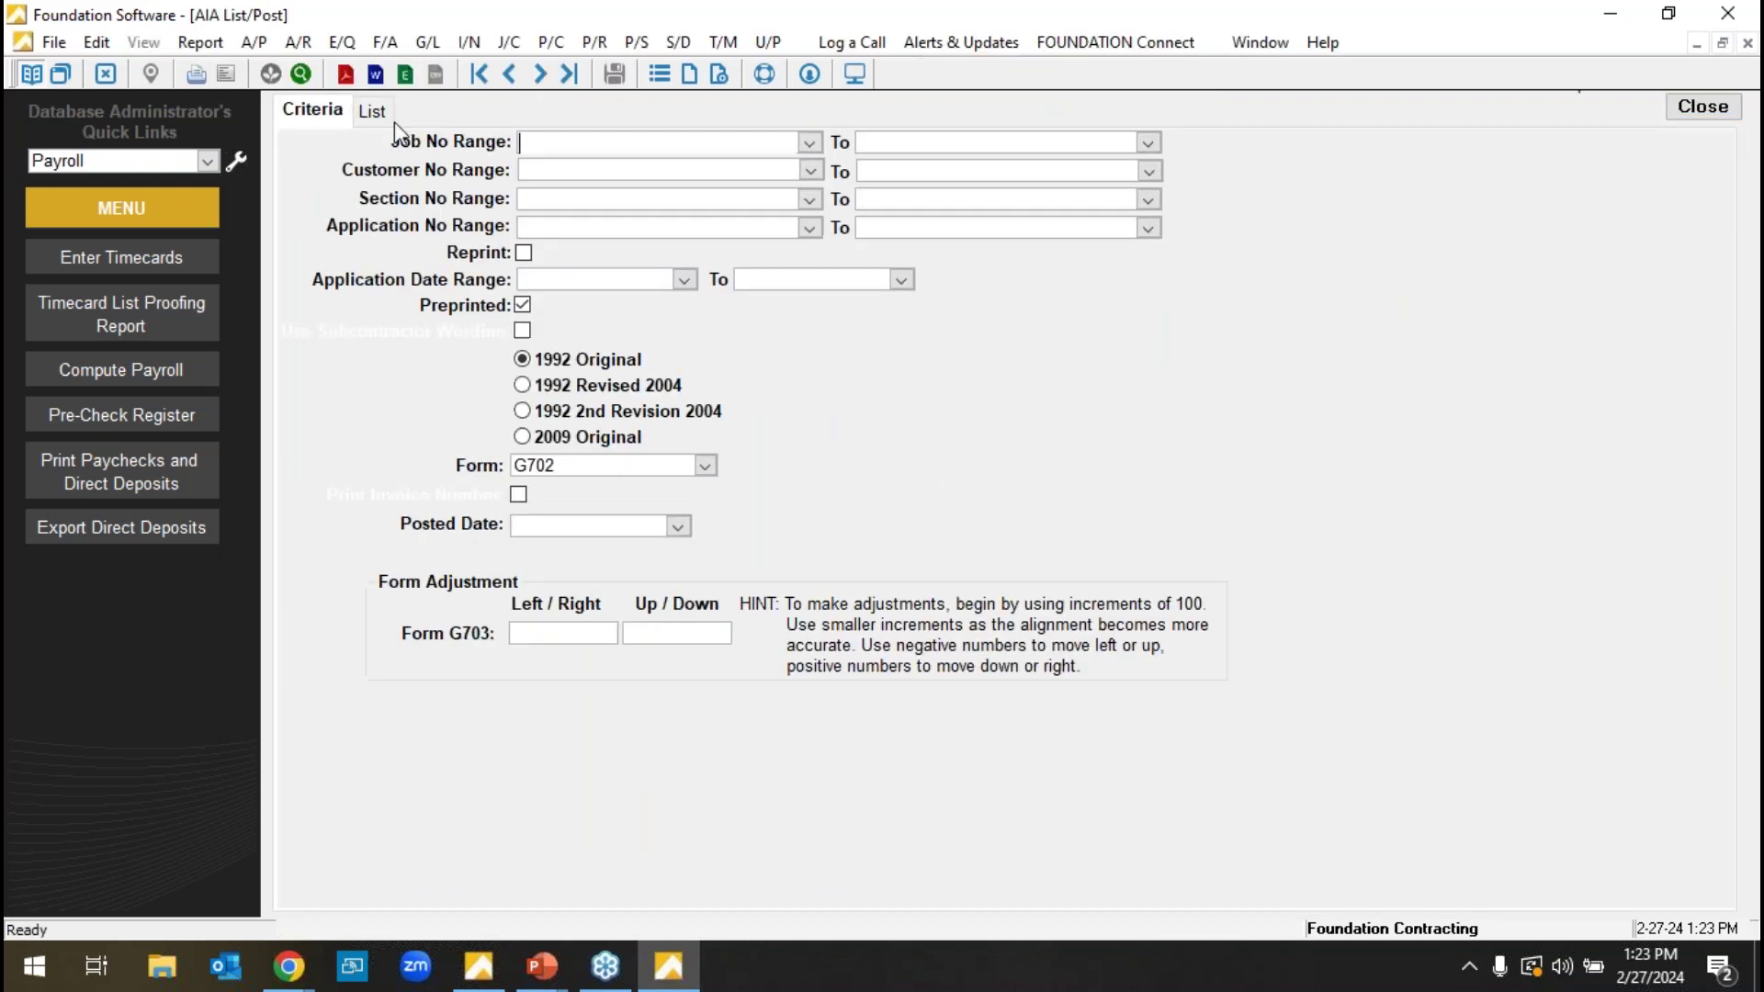
{"action": "left_click", "coordinate": [522, 304]}
{"action": "left_click", "coordinate": [372, 111]}
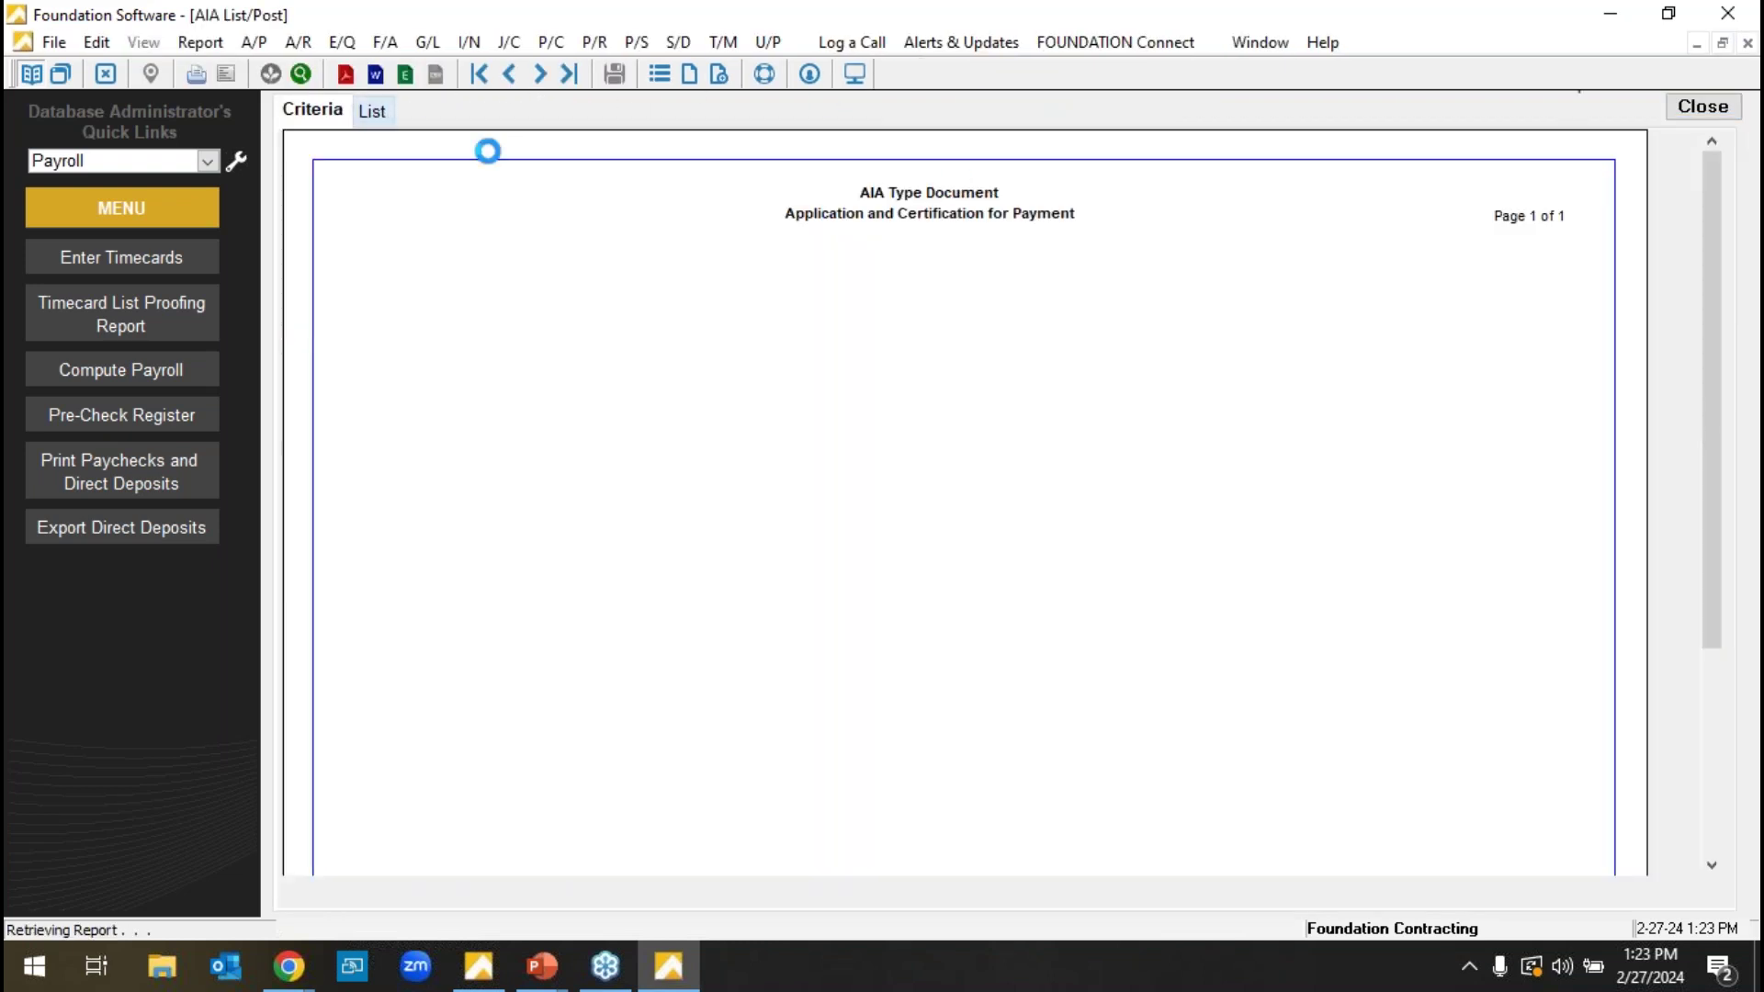
{"action": "left_click_drag", "start_coordinate": [1700, 217], "coordinate": [1714, 311]}
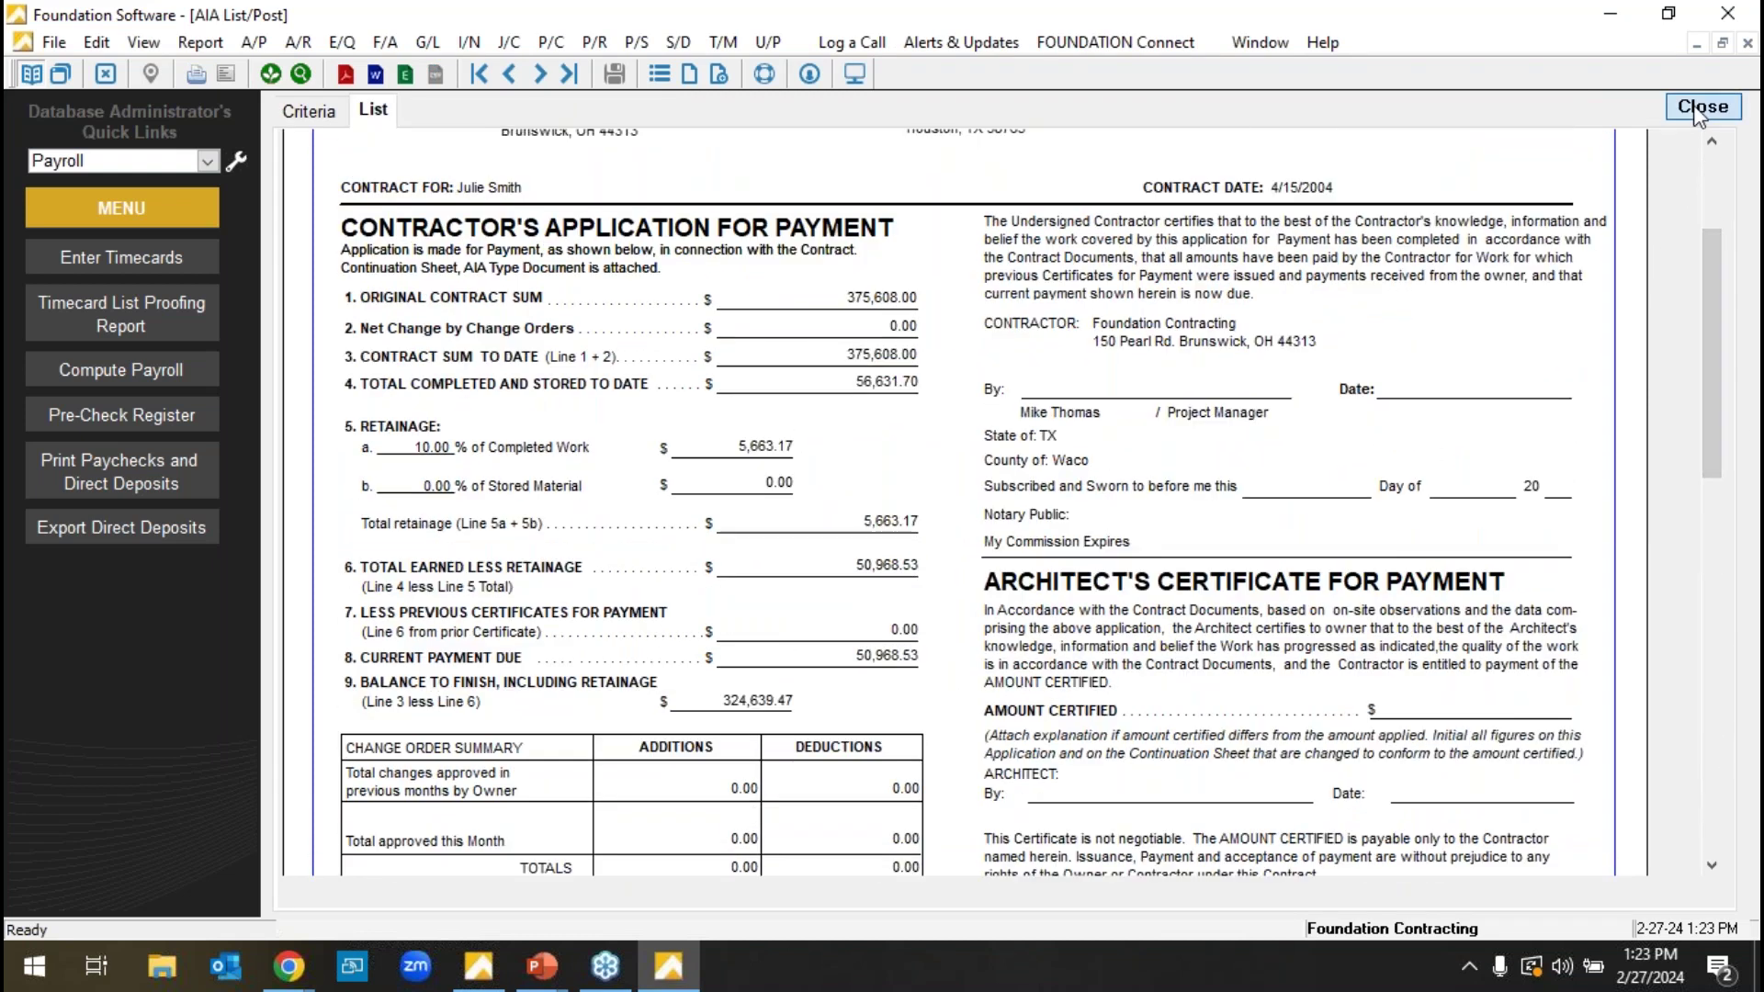
{"action": "left_click", "coordinate": [1702, 107]}
{"action": "left_click", "coordinate": [1199, 115]}
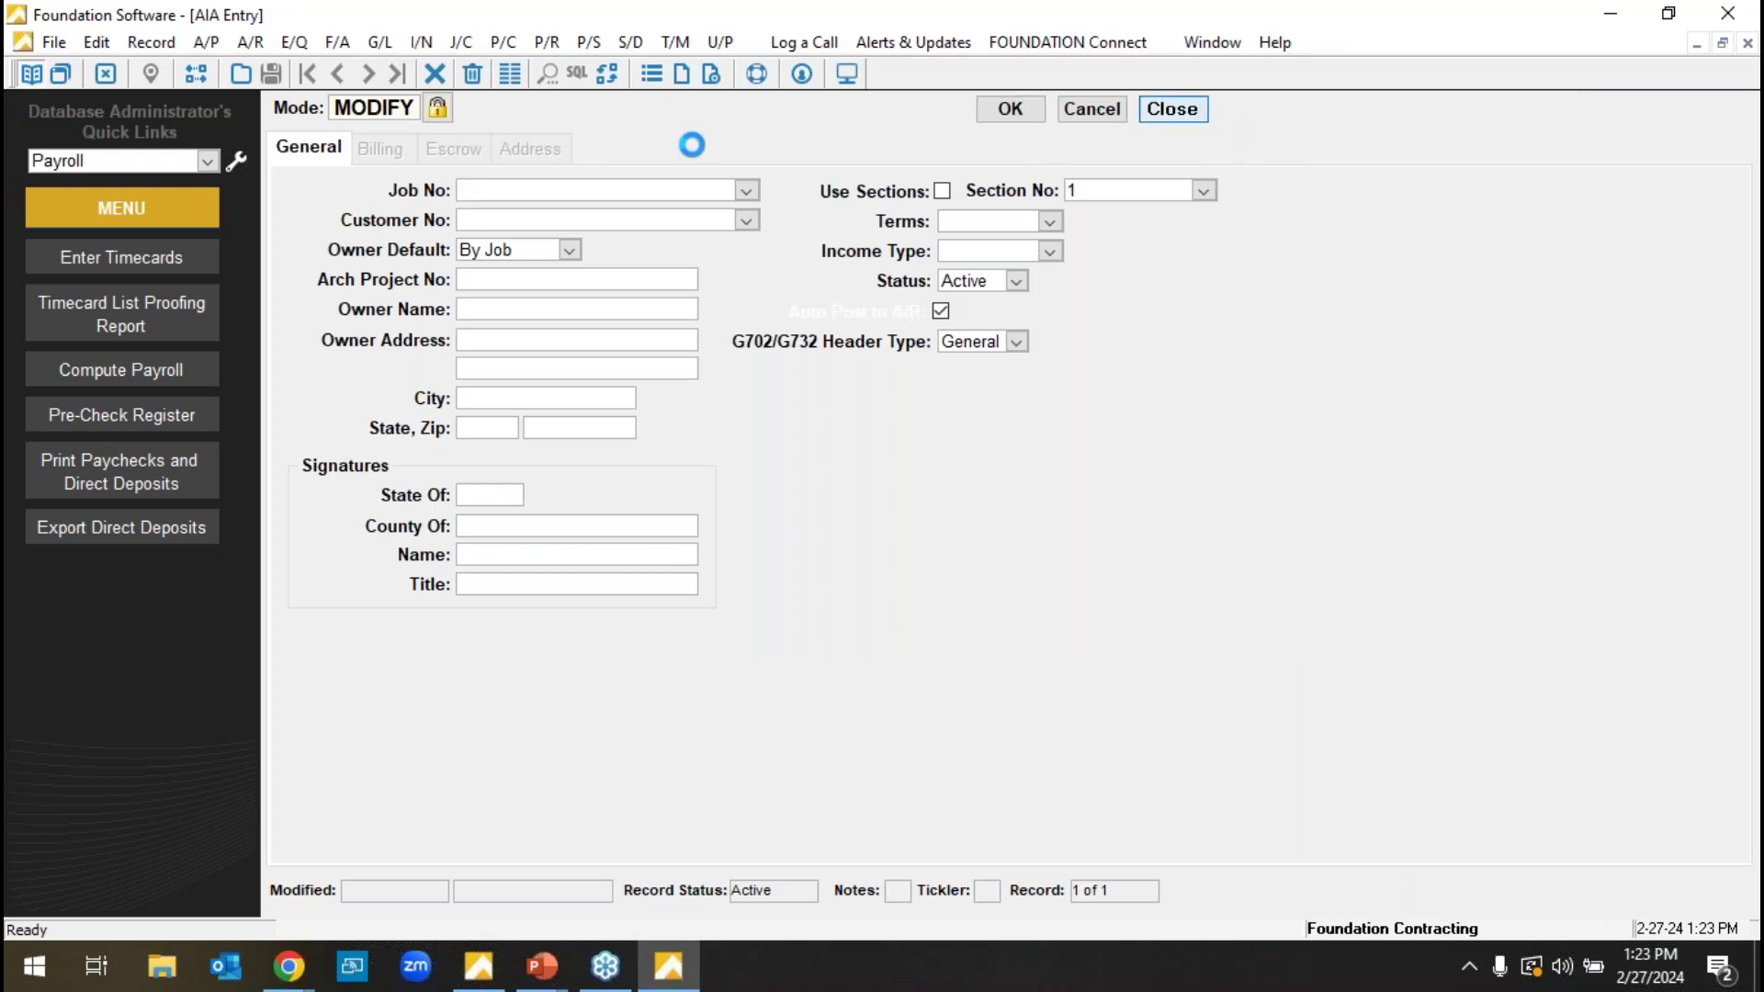
{"action": "left_click", "coordinate": [338, 139]}
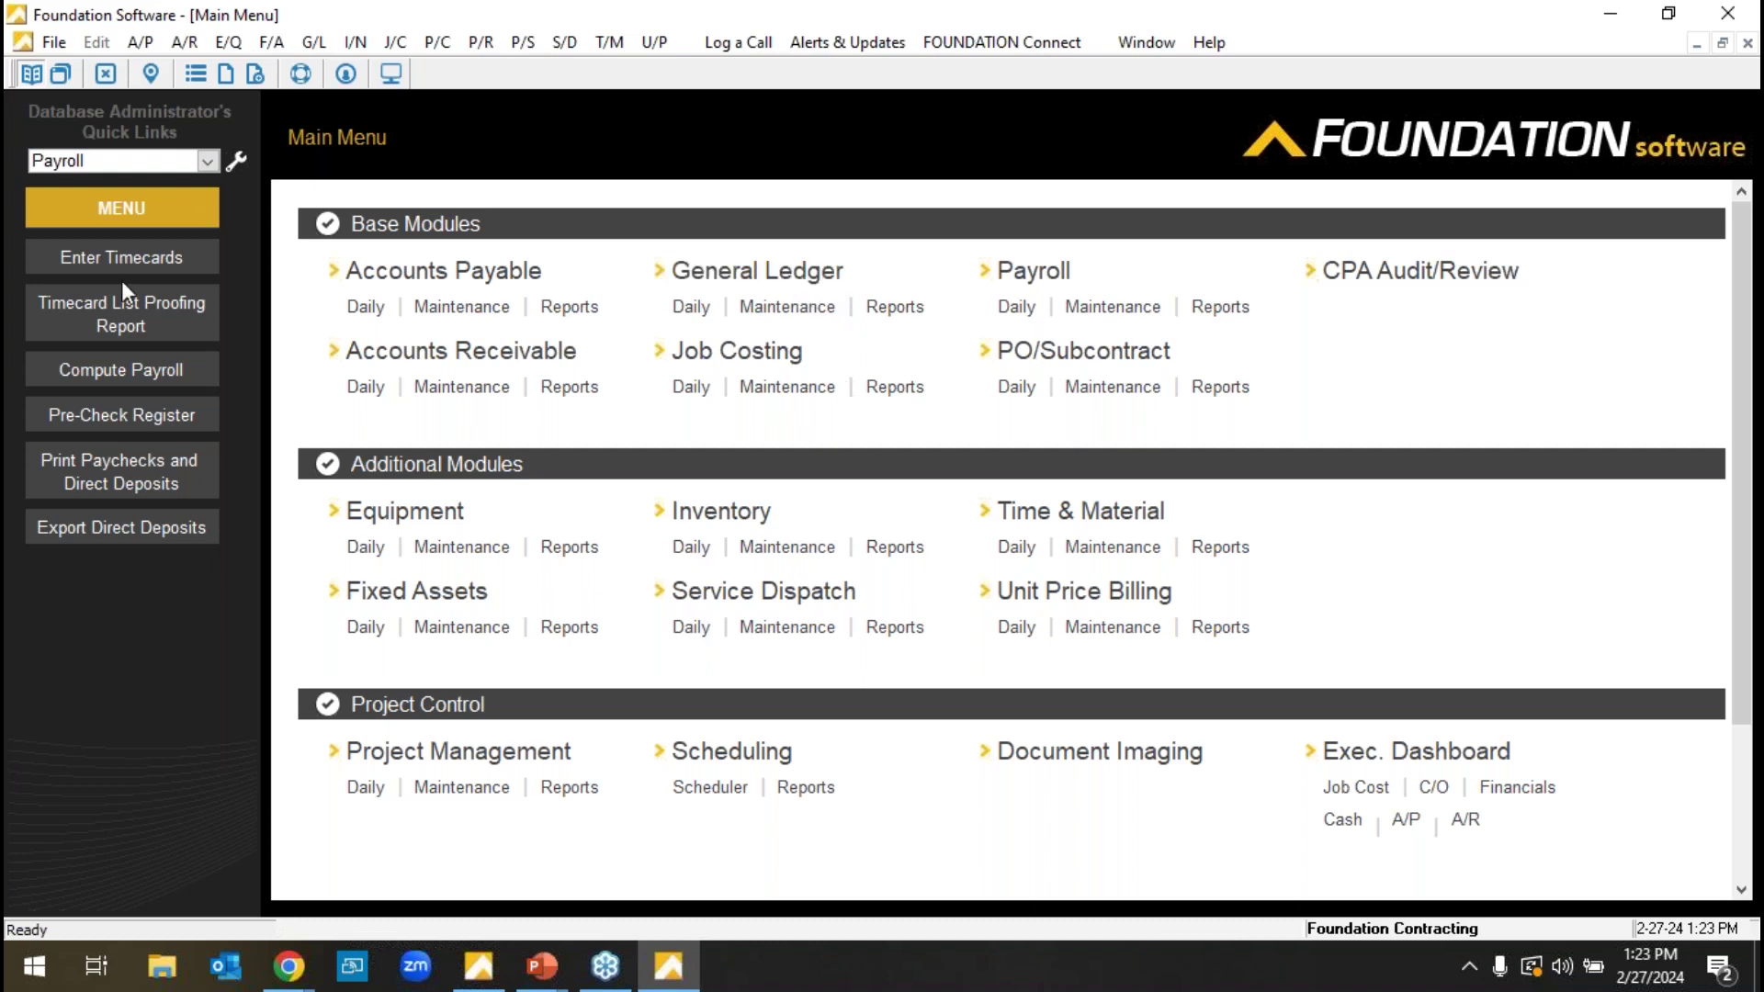
- Switch to ProjectHQ in the browser and maximize its window
{"action": "key", "text": "alt+Tab"}
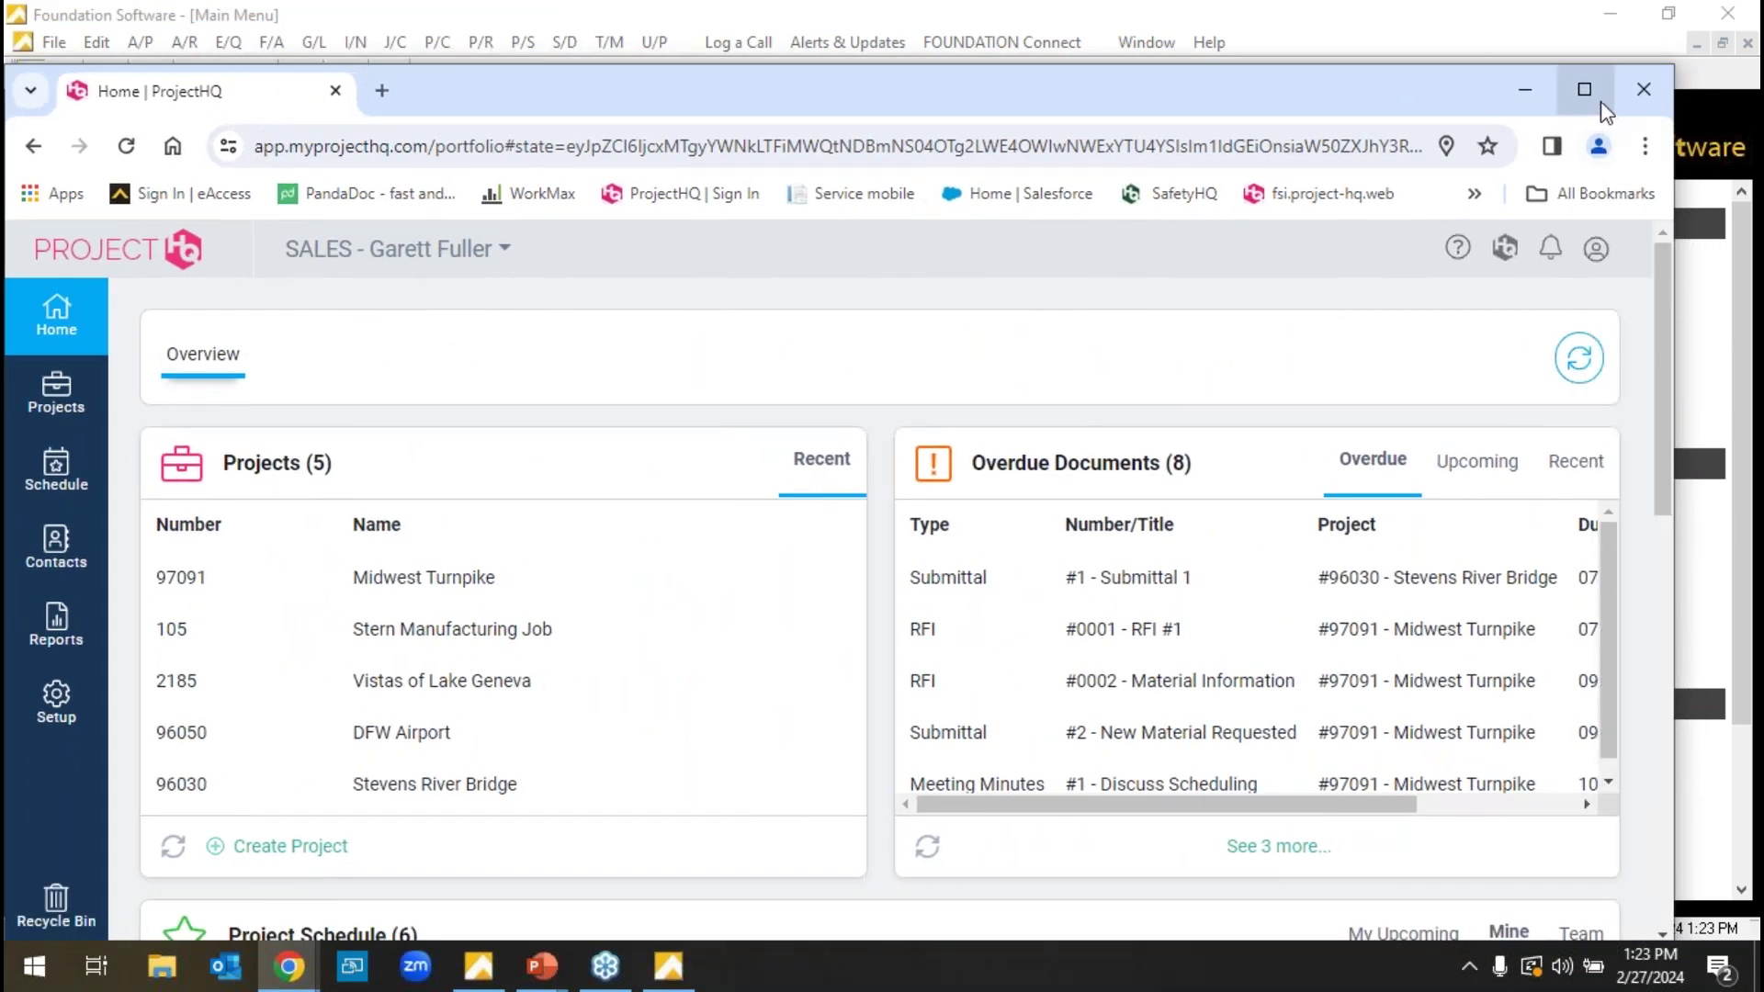
{"action": "left_click", "coordinate": [1598, 99]}
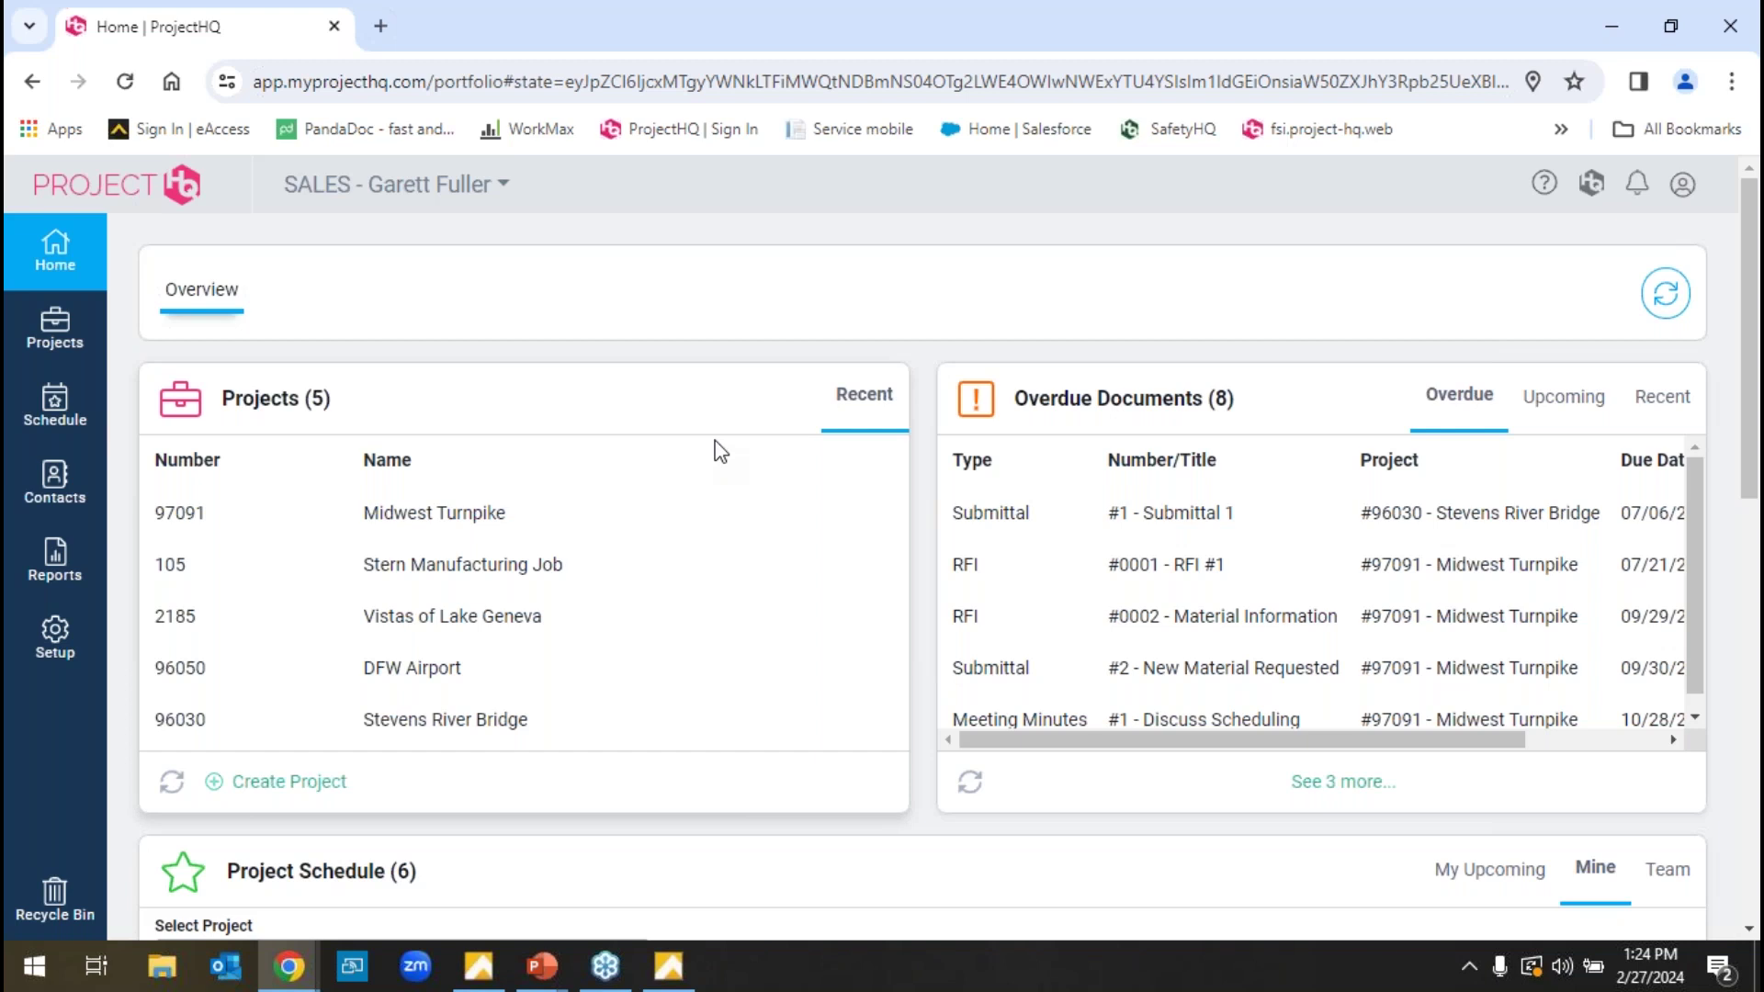
- Look over the portfolio overview and open the Midwest Turnpike project from the recent projects
{"action": "scroll", "coordinate": [717, 454], "scroll_direction": "down", "scroll_amount": 3}
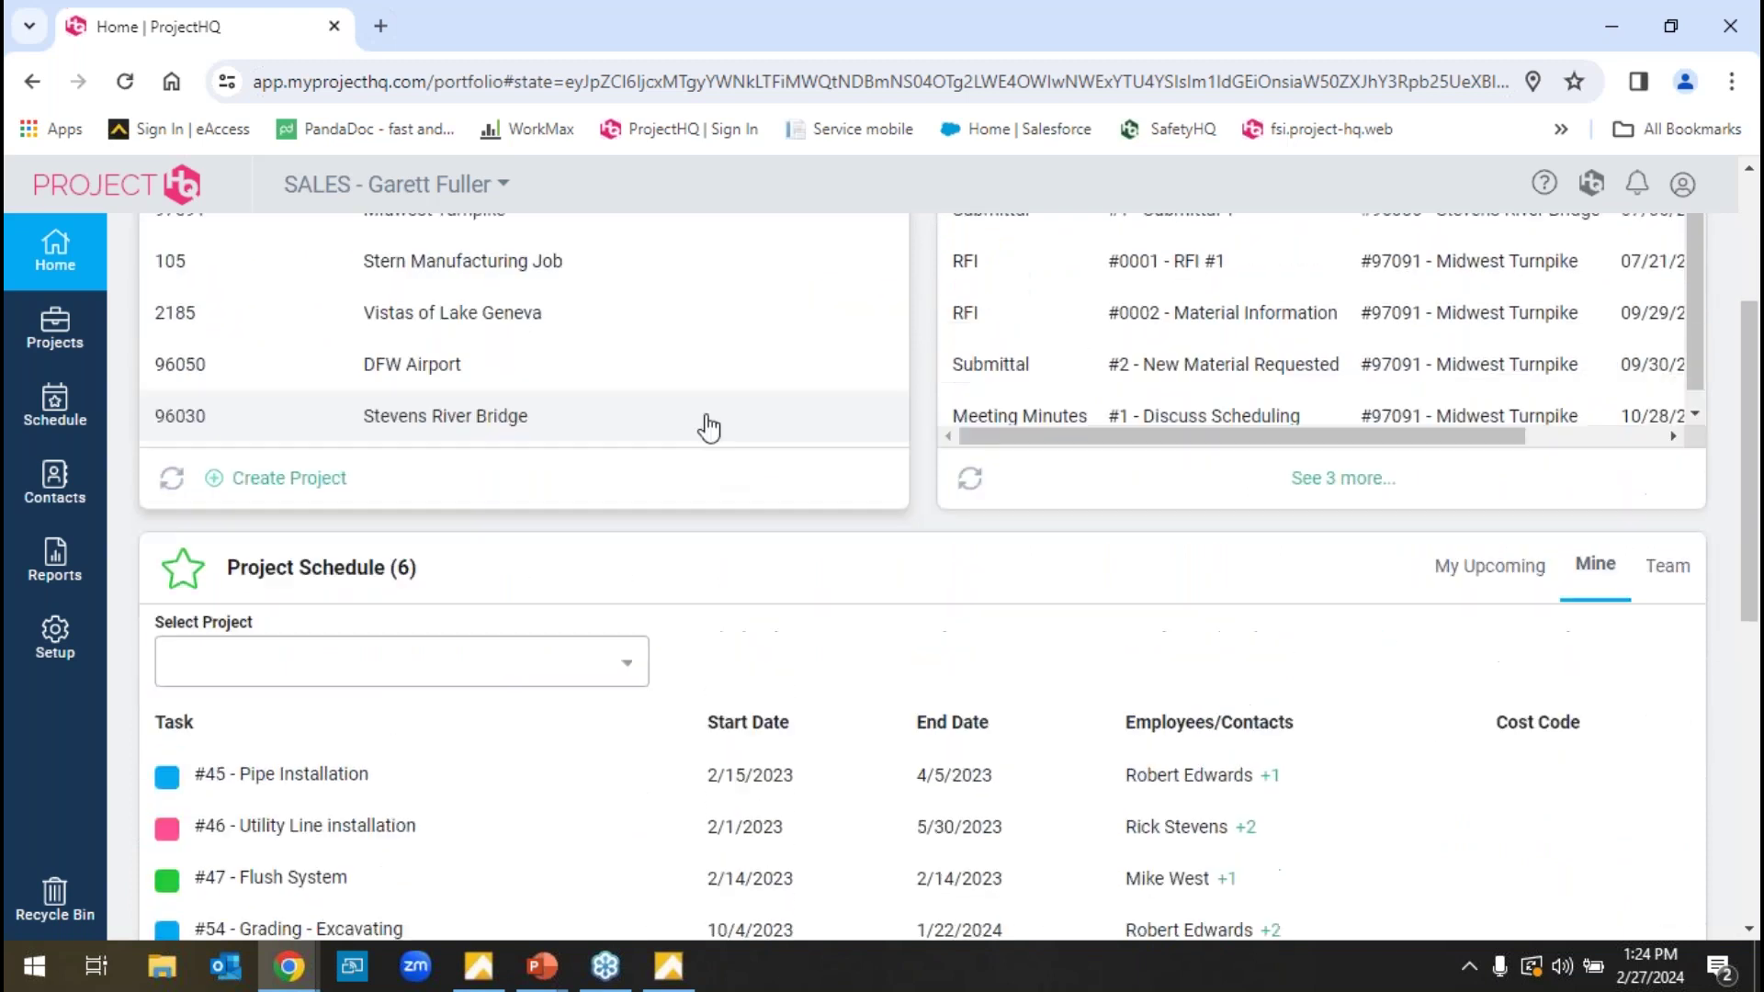
{"action": "scroll", "coordinate": [708, 427], "scroll_direction": "up", "scroll_amount": 3}
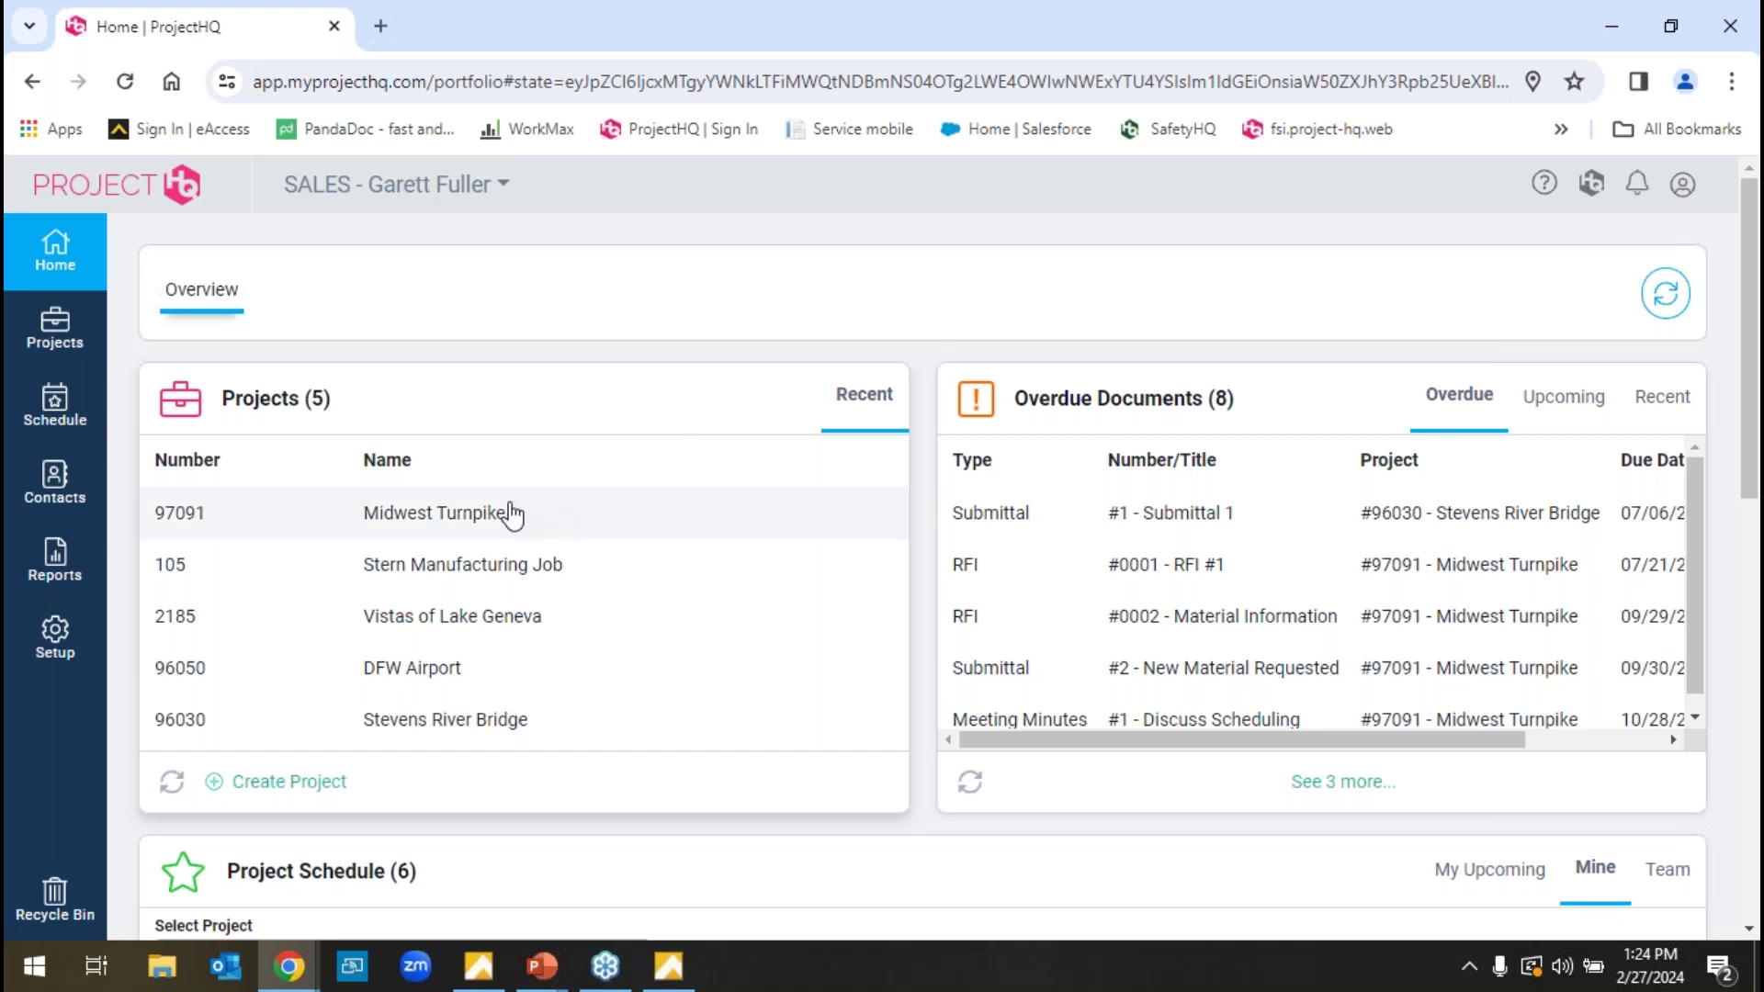
{"action": "left_click", "coordinate": [464, 525]}
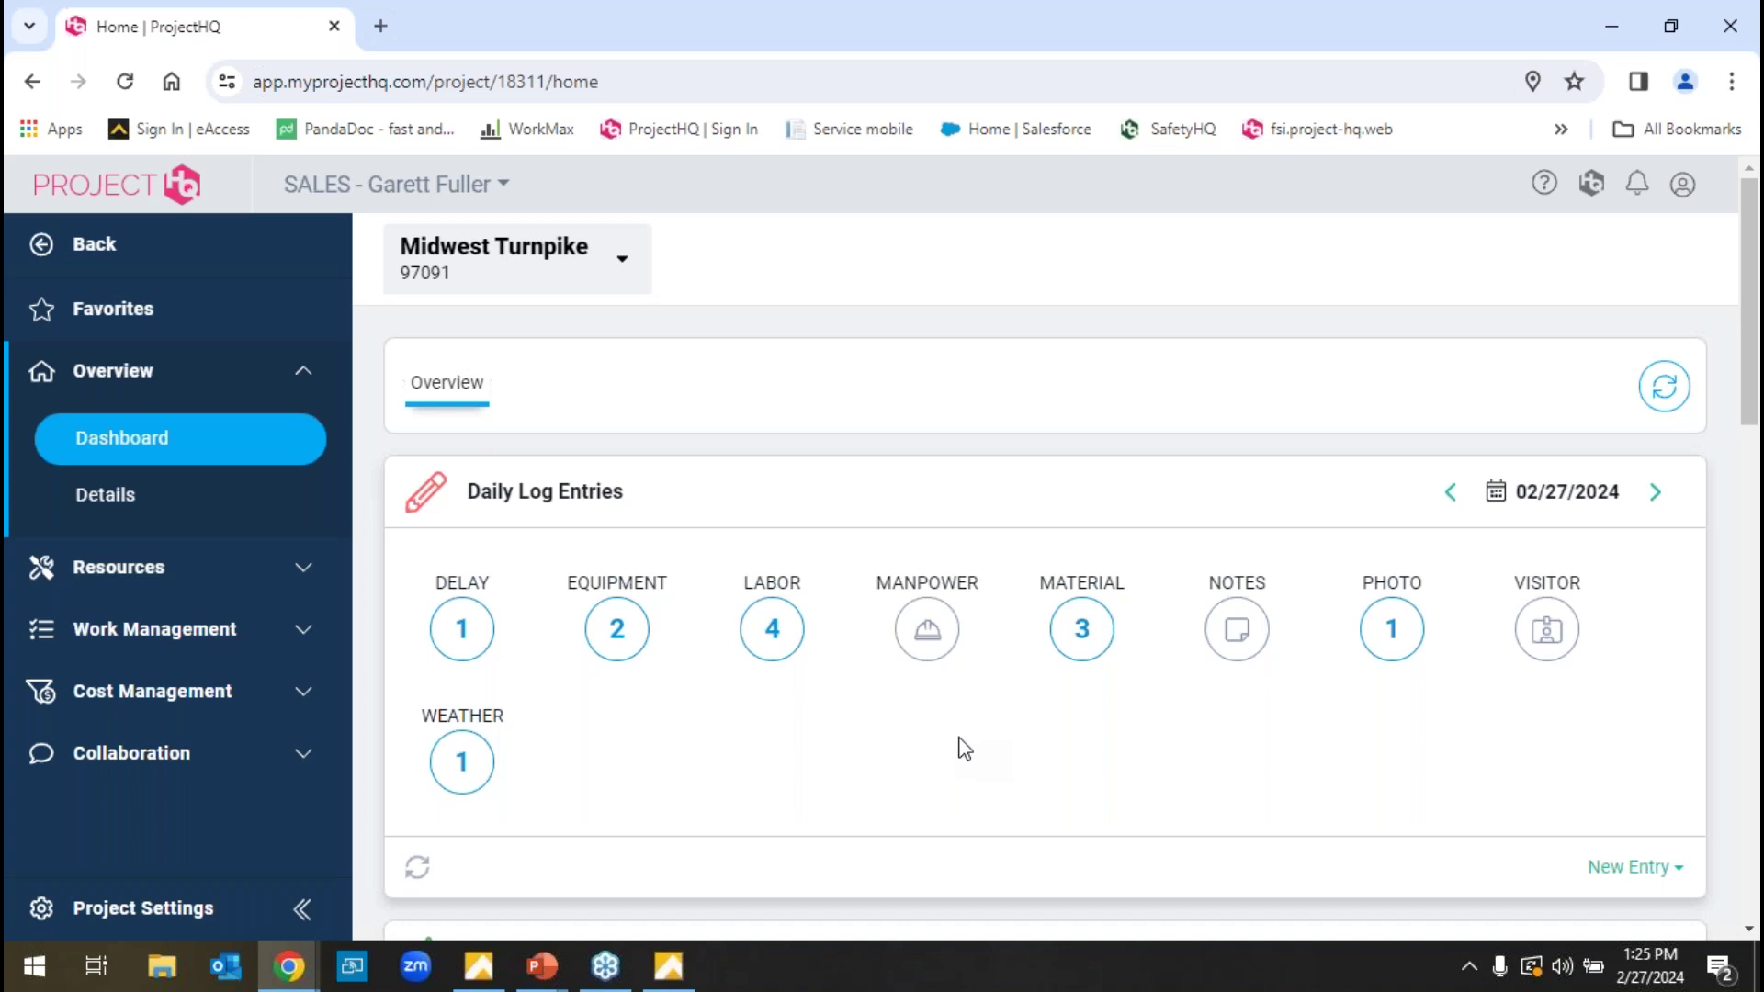
- Generate the Daily Log Summary report for 02/27/2024 from the delay logs, and return to the project to open its Documents page
{"action": "left_click", "coordinate": [465, 629]}
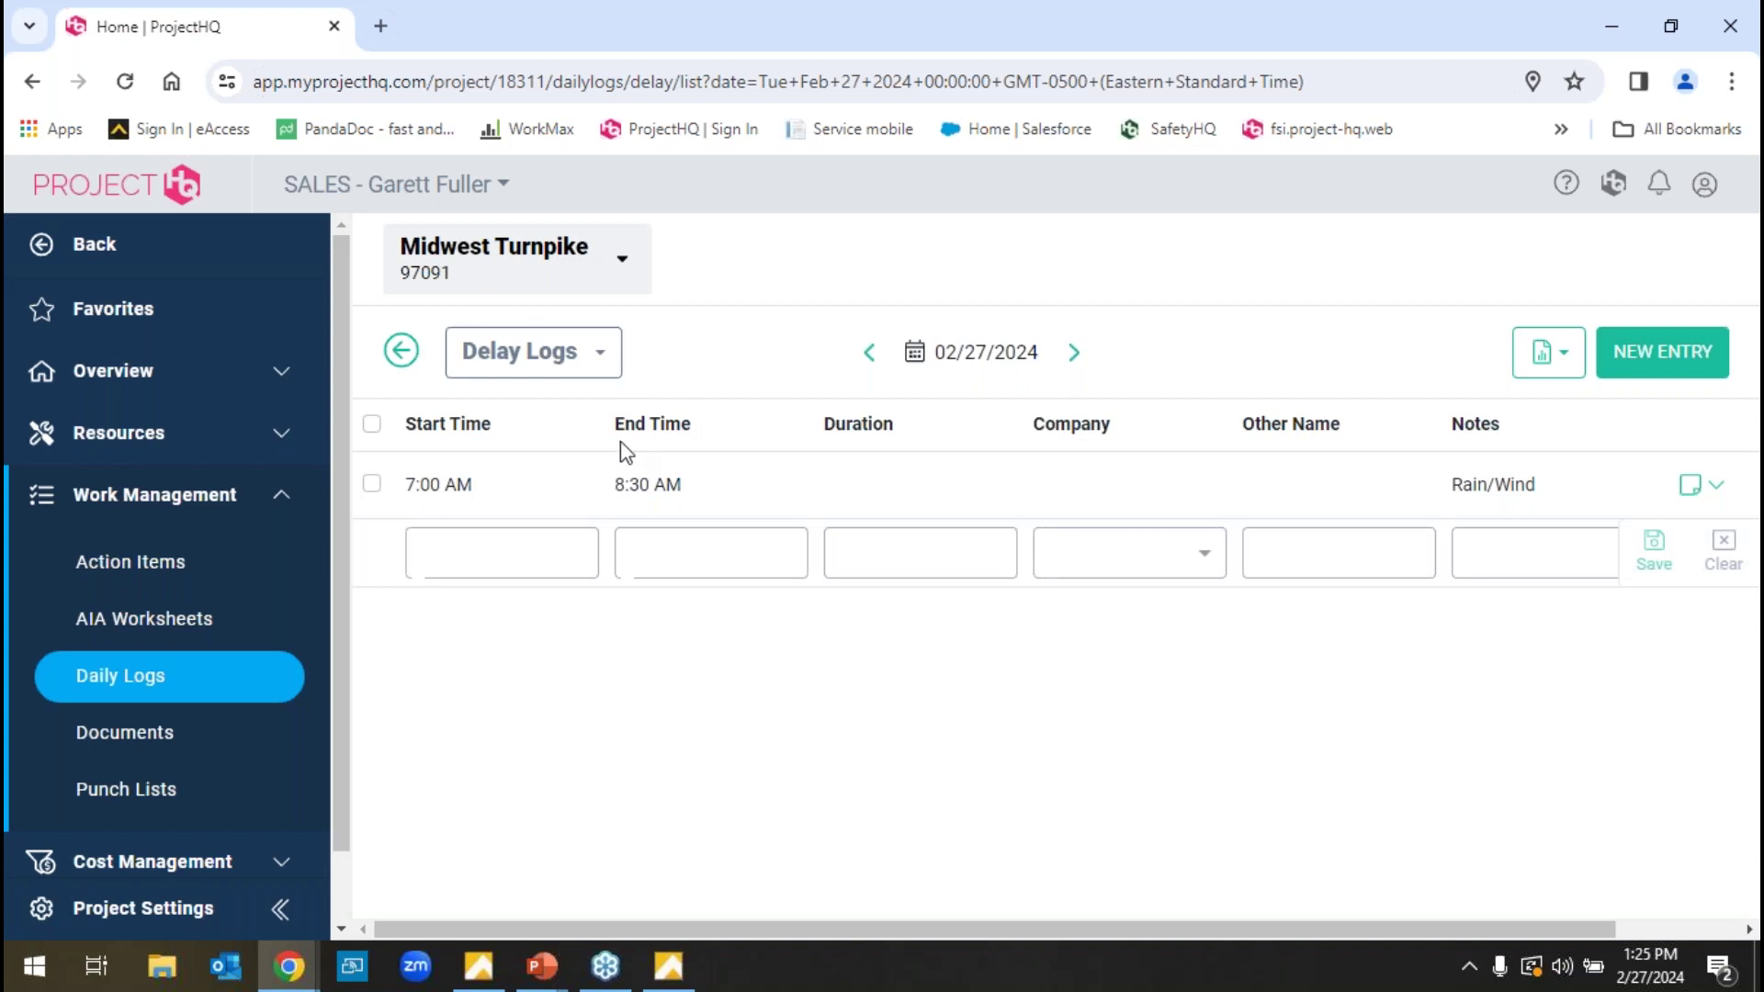
{"action": "mouse_move", "coordinate": [1495, 472]}
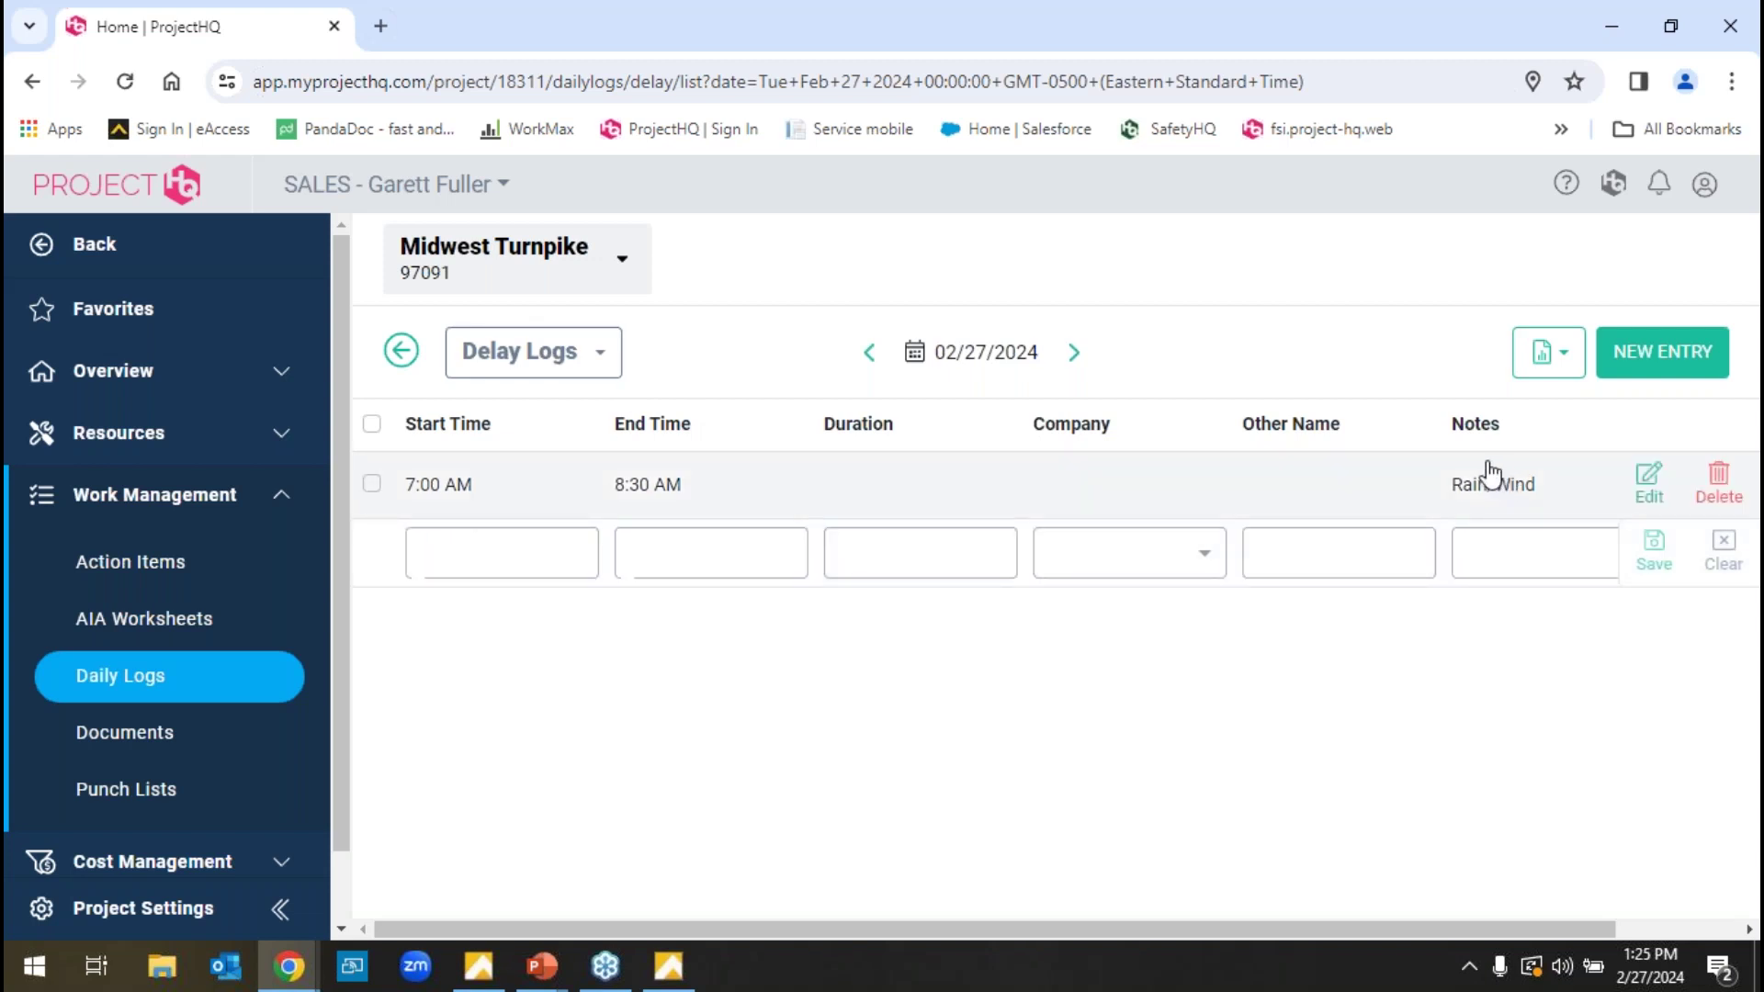
{"action": "left_click", "coordinate": [1557, 360]}
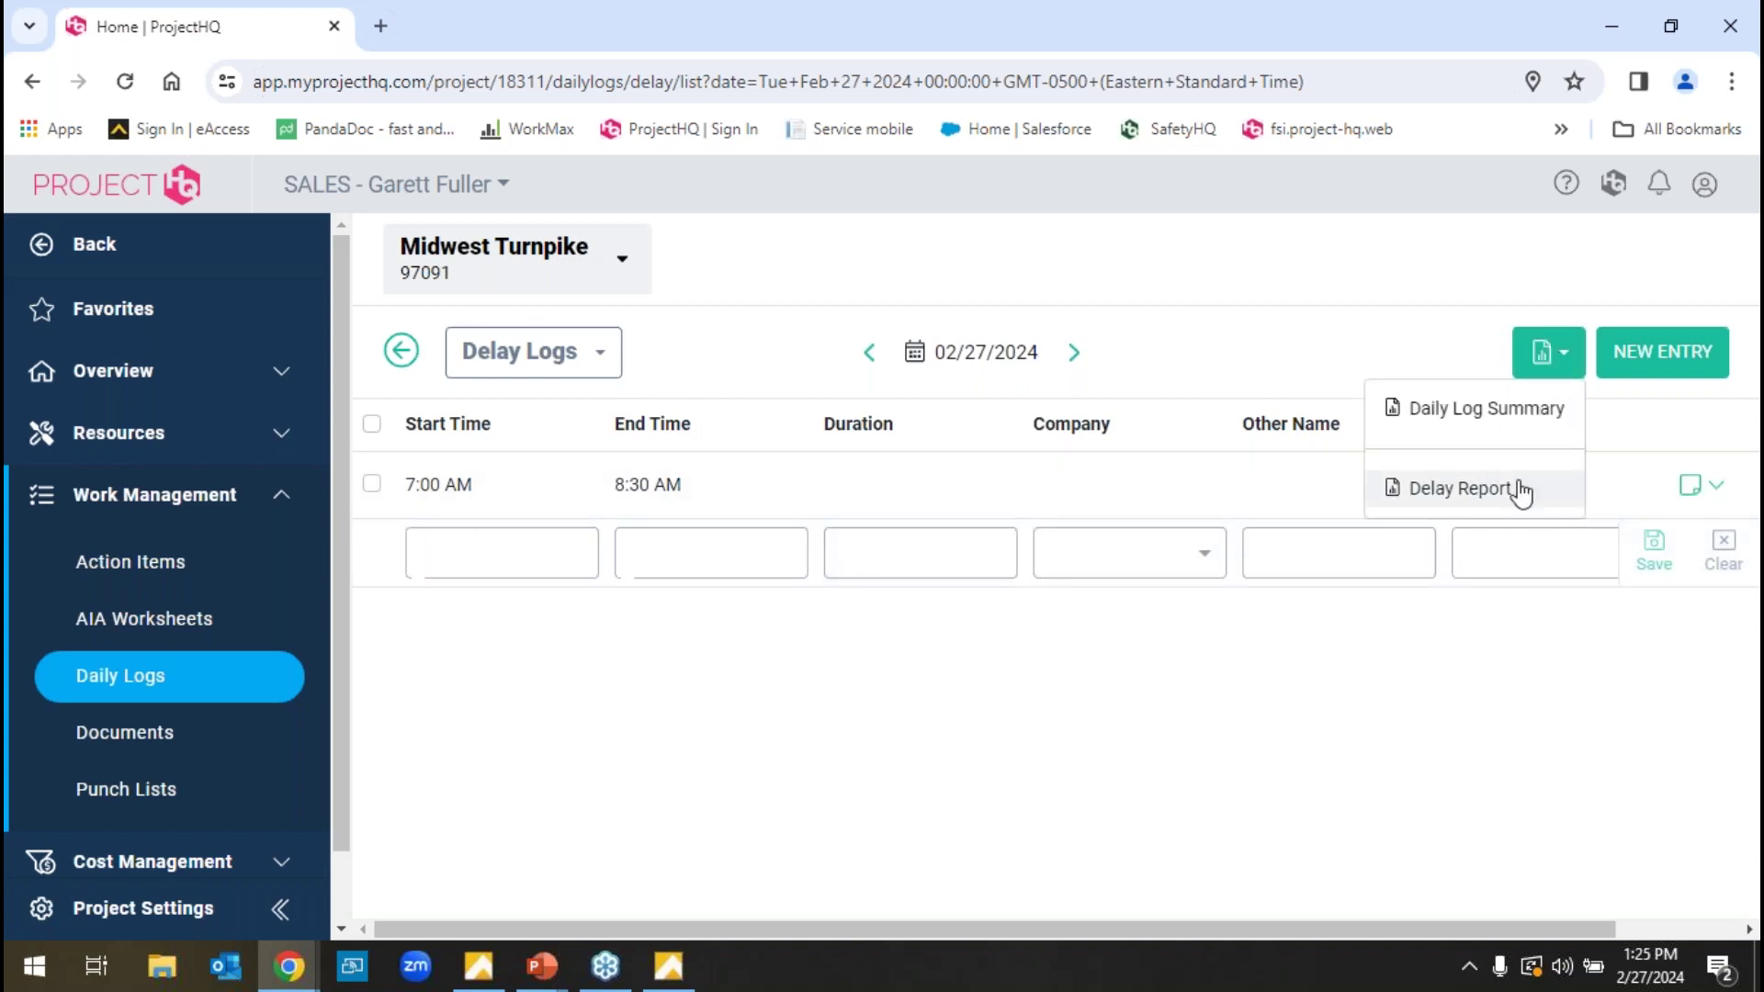
{"action": "left_click", "coordinate": [1516, 410]}
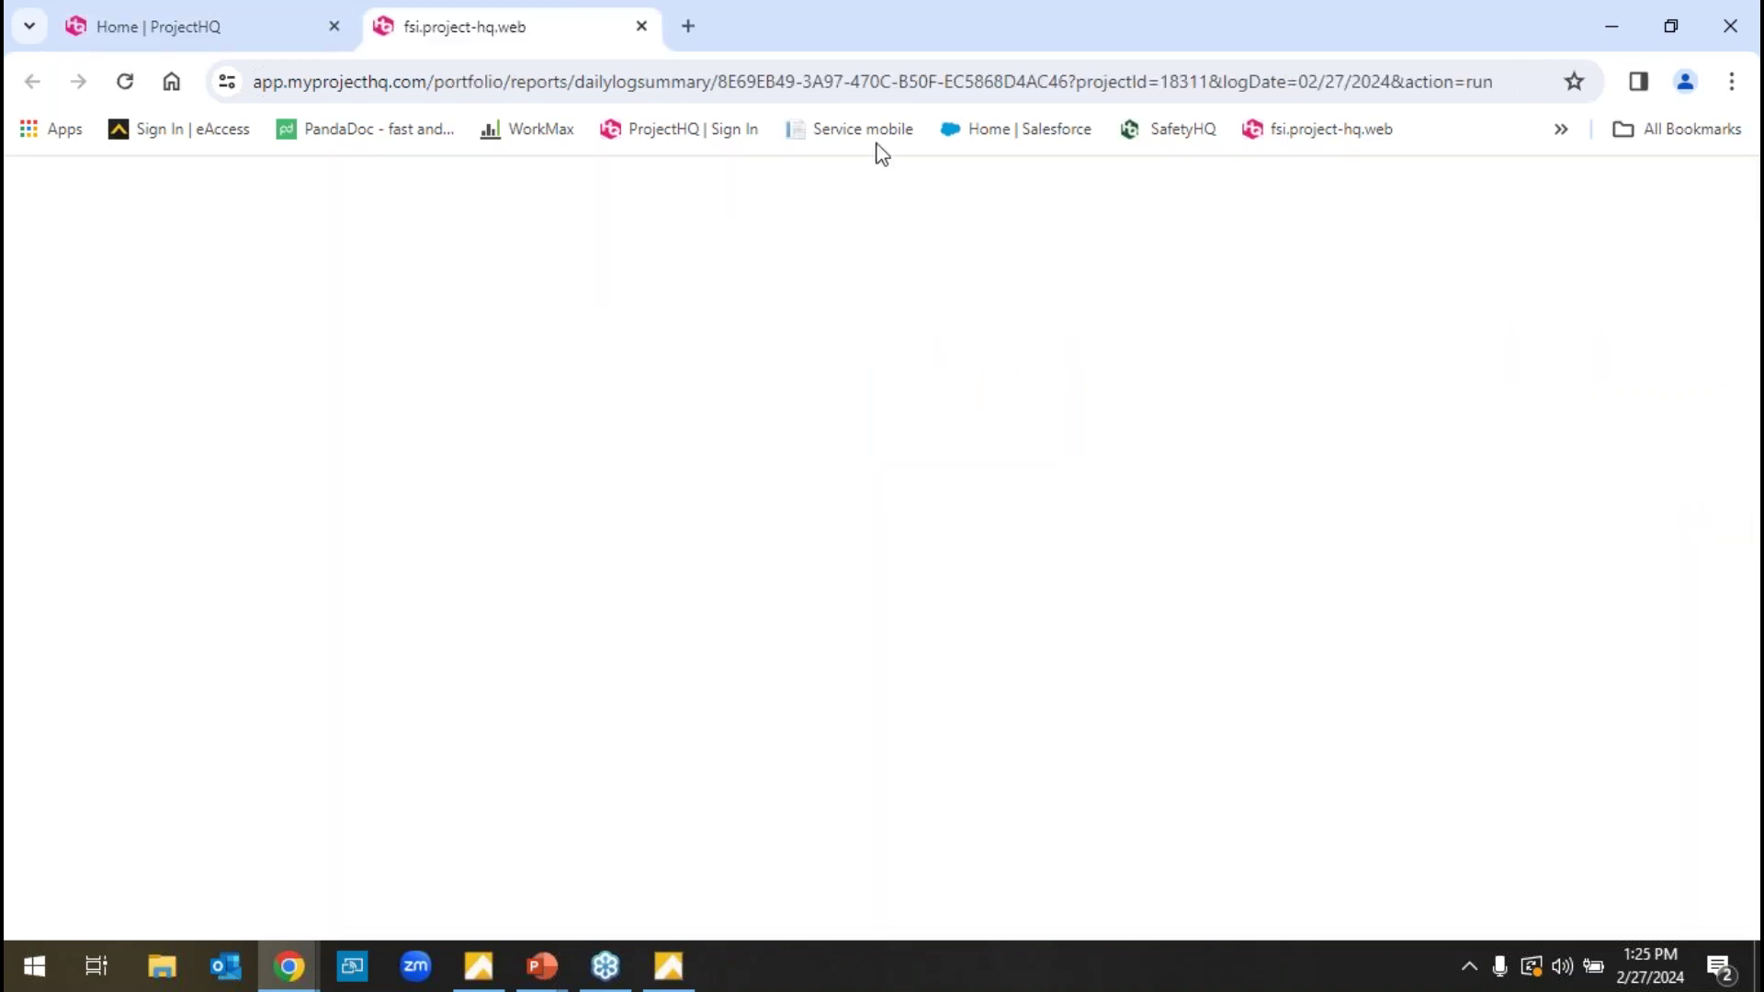
{"action": "left_click", "coordinate": [260, 28]}
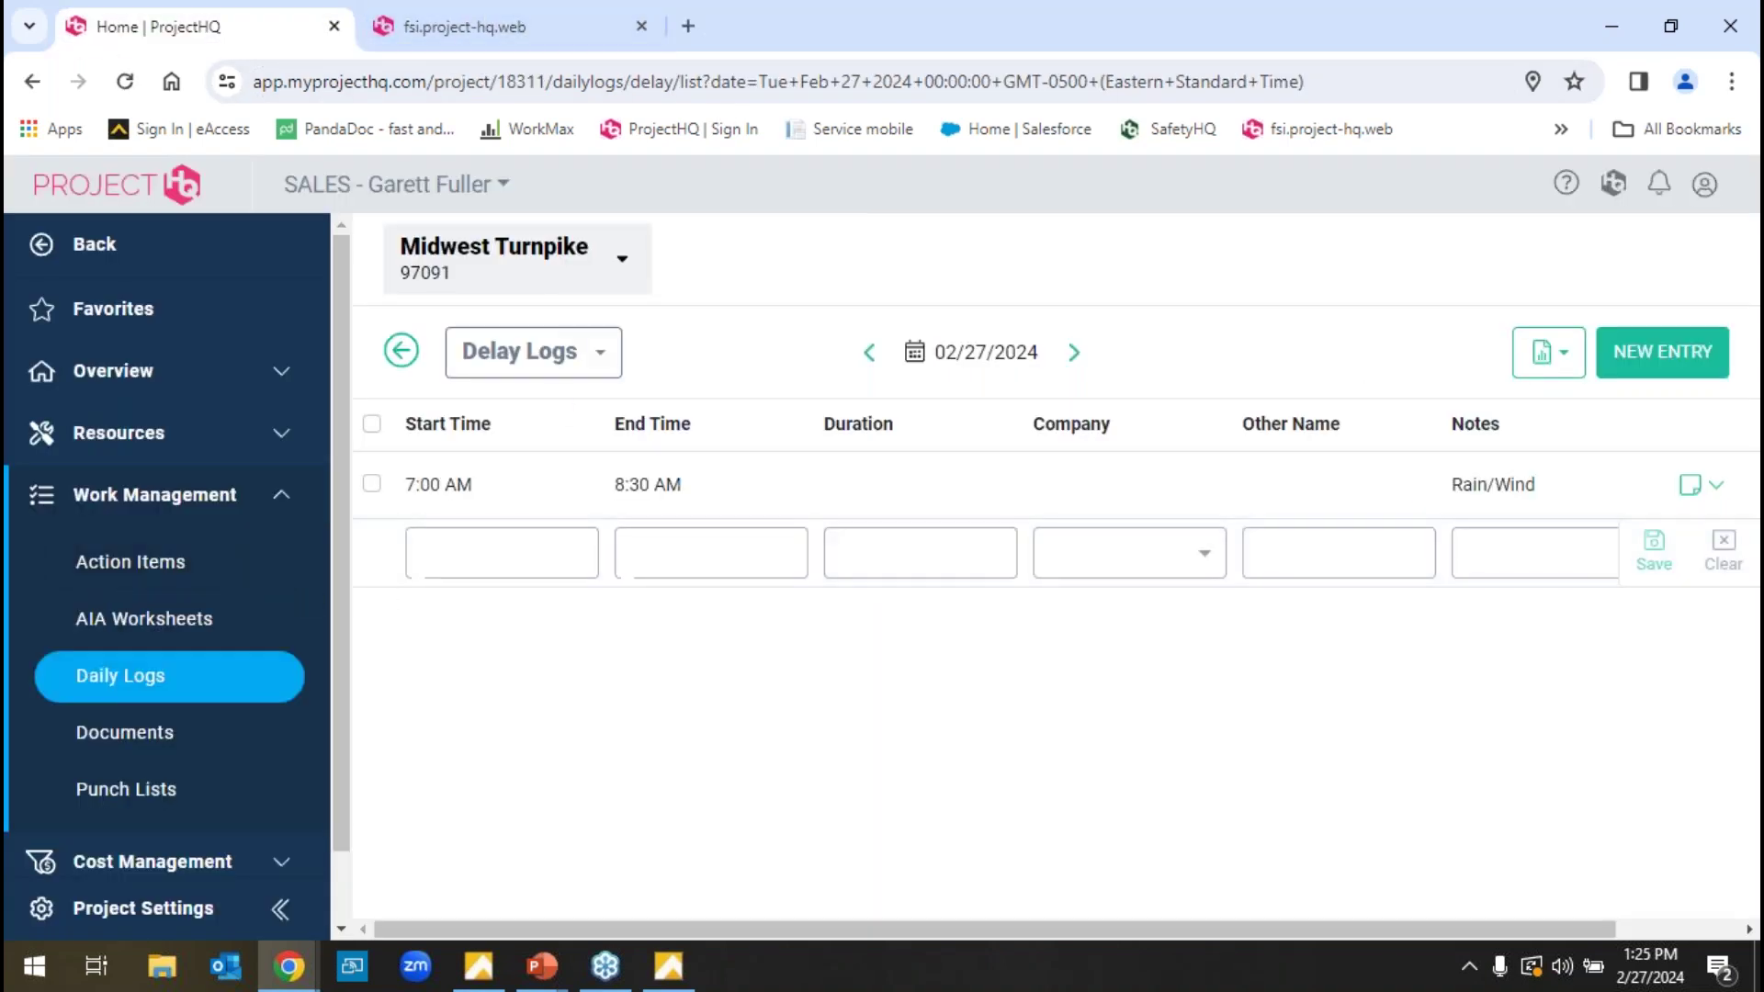
{"action": "left_click", "coordinate": [206, 743]}
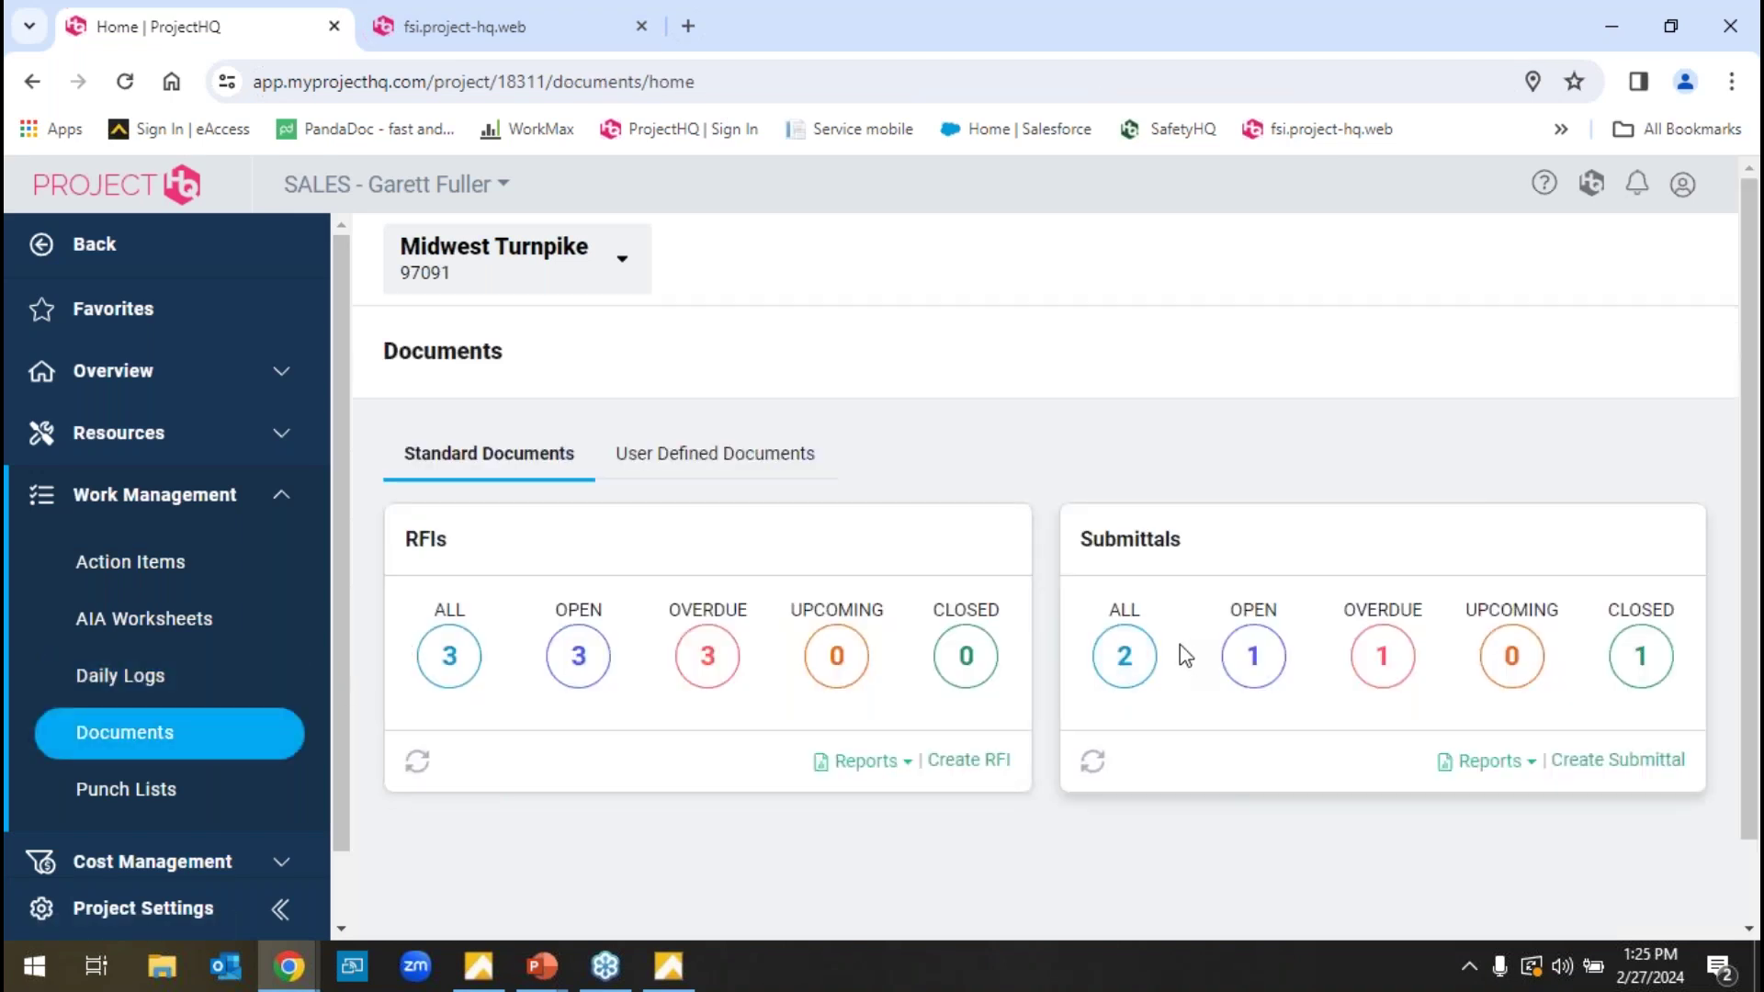
- Examine both pages of the Daily Log Summary report, including delay, equipment, labor, materials, weather and photos
{"action": "left_click", "coordinate": [571, 35]}
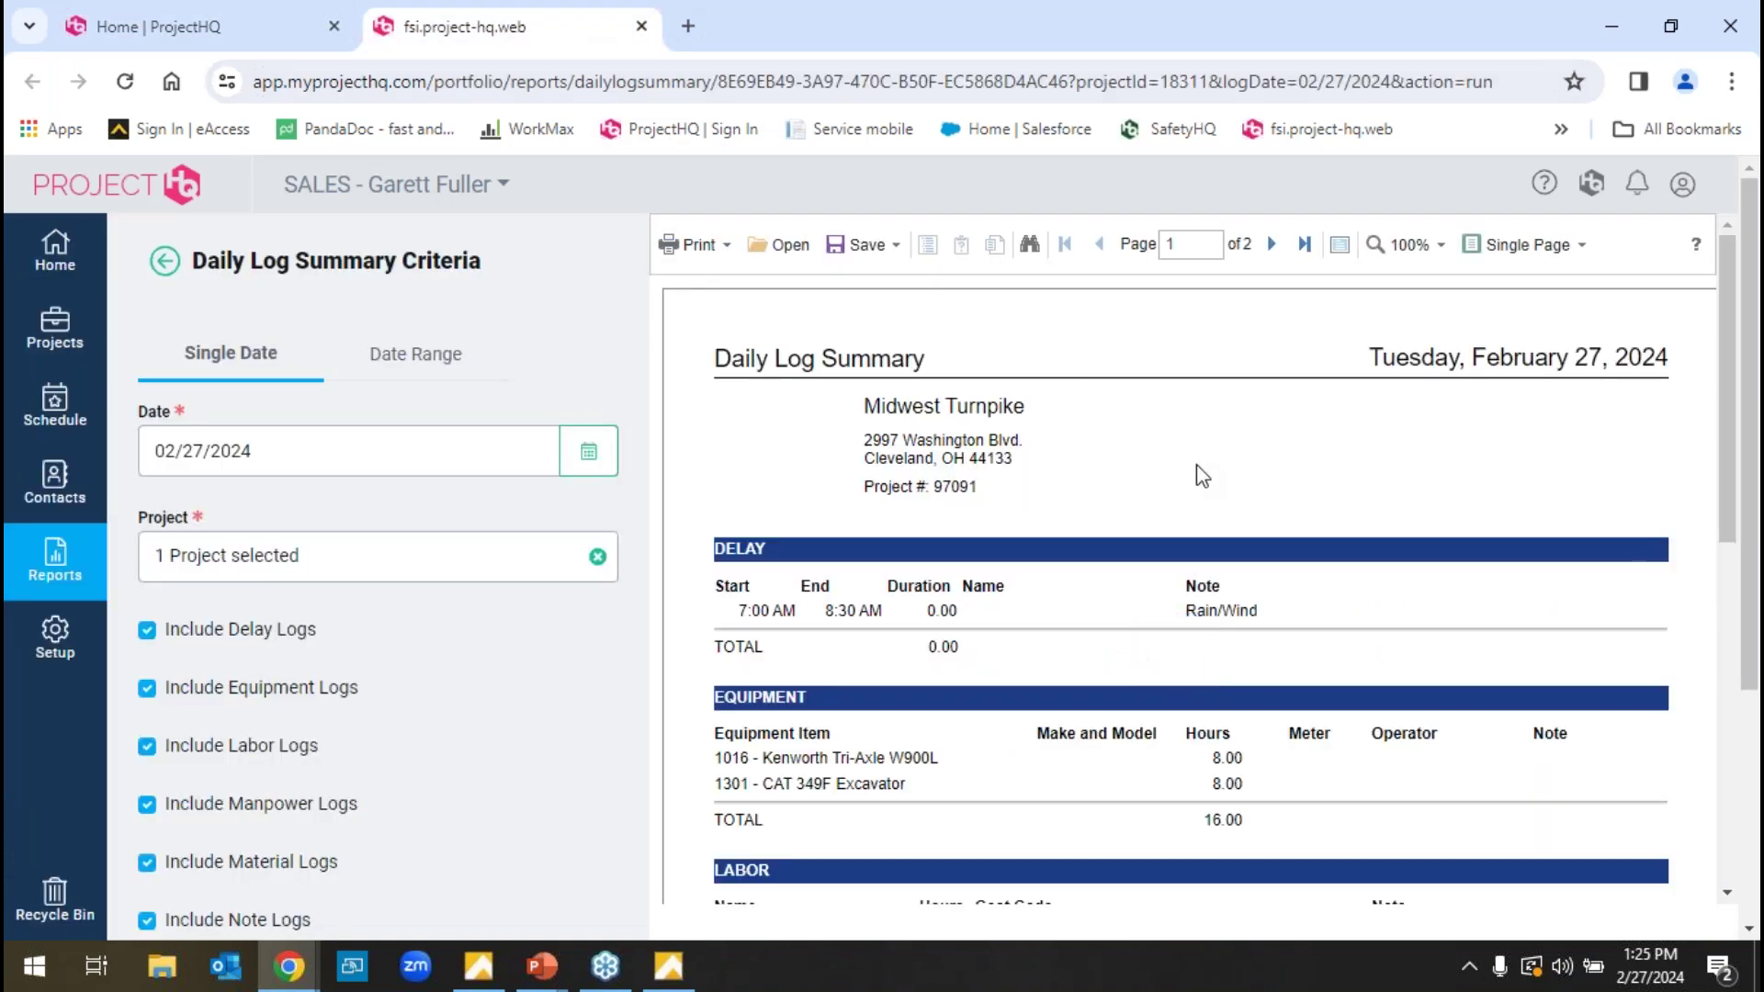
{"action": "scroll", "coordinate": [1368, 551], "scroll_direction": "down", "scroll_amount": 3}
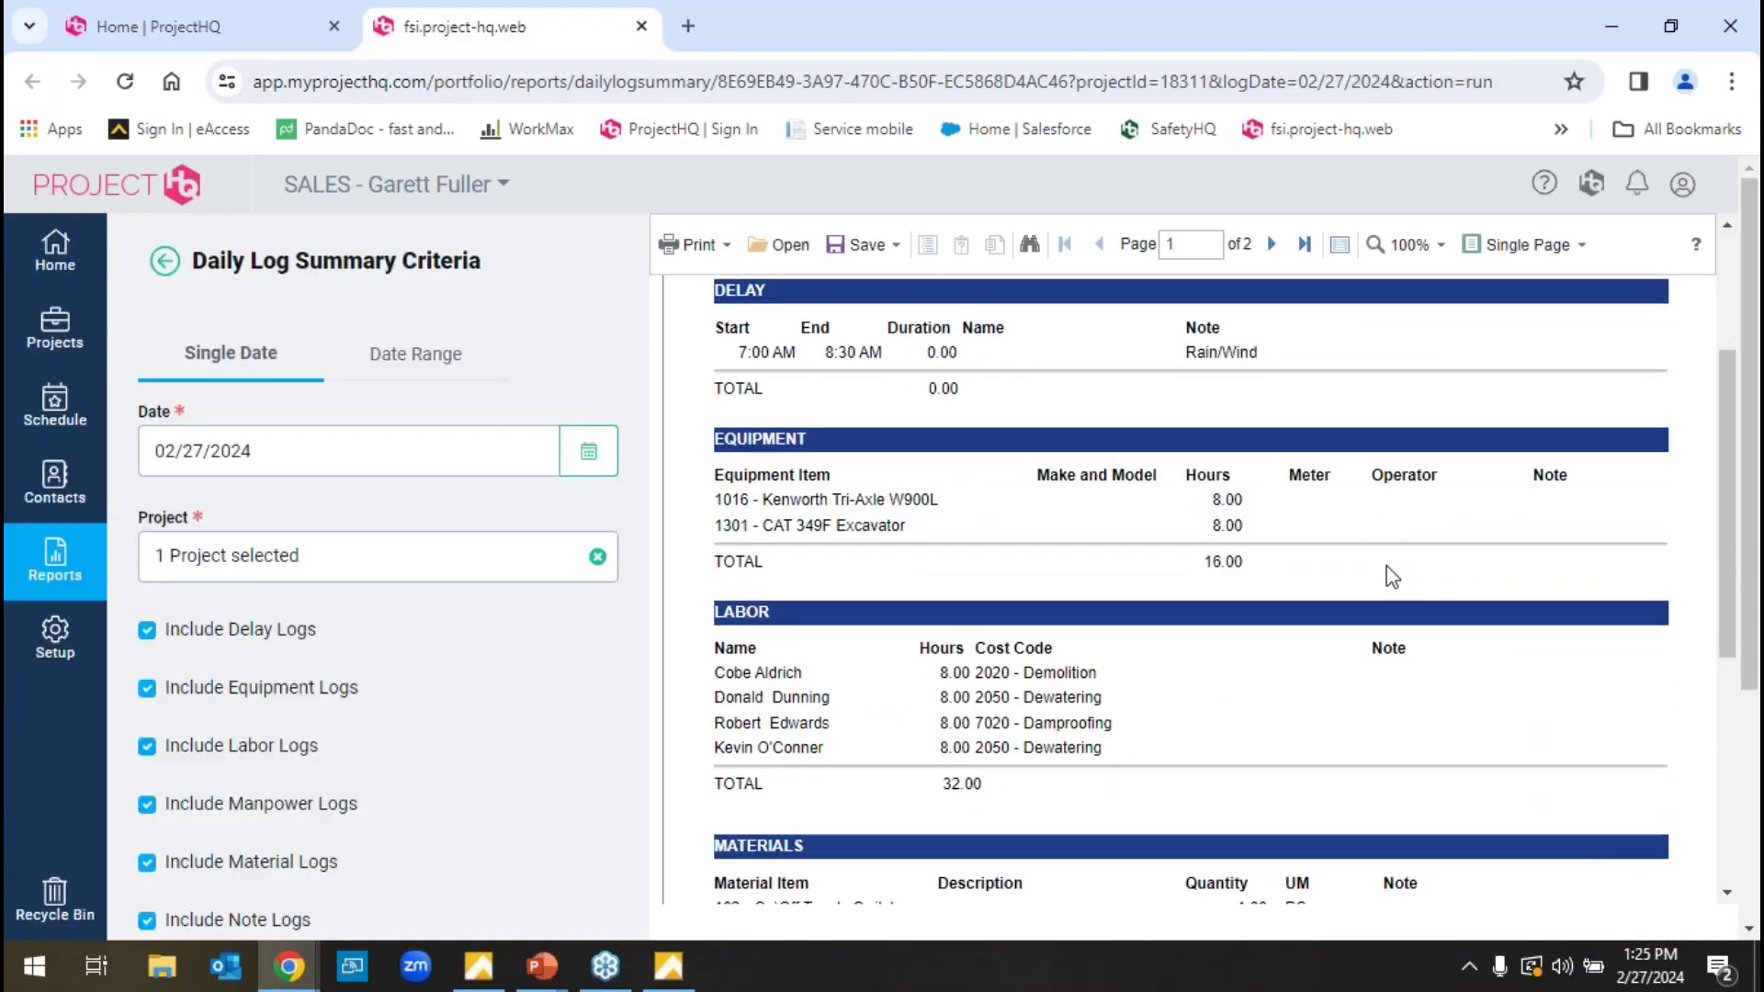
{"action": "scroll", "coordinate": [1415, 581], "scroll_direction": "up", "scroll_amount": 3}
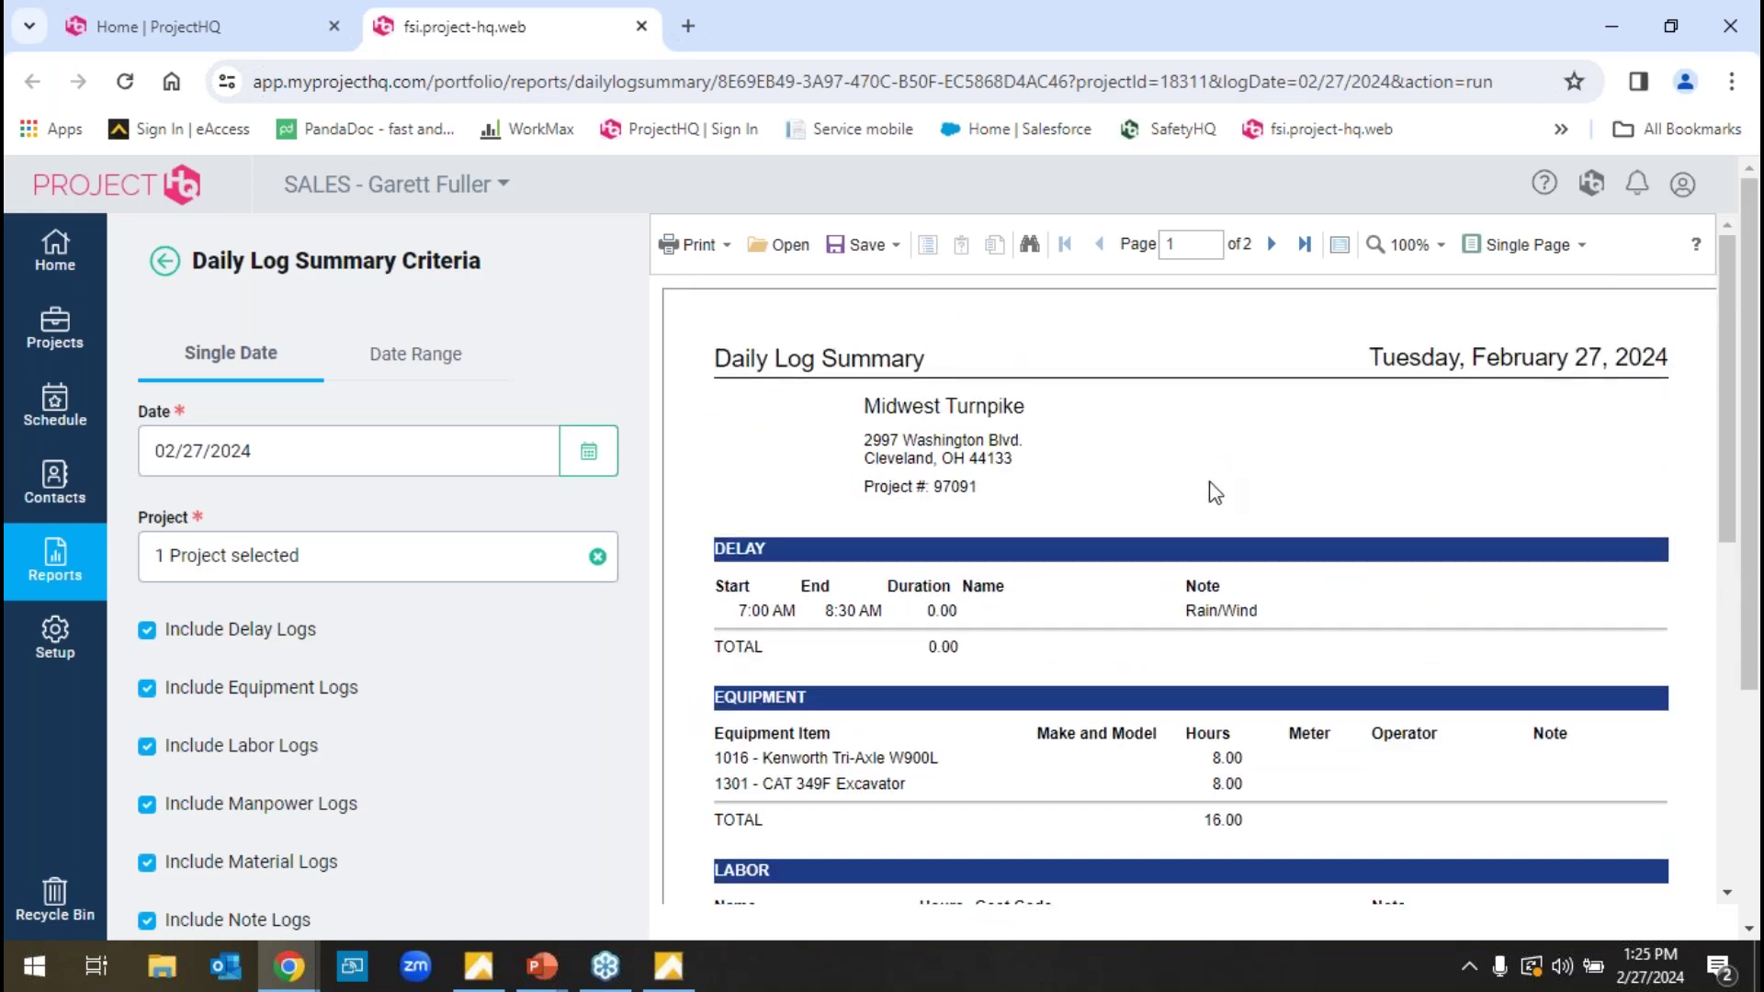
{"action": "scroll", "coordinate": [1214, 494], "scroll_direction": "down", "scroll_amount": 3}
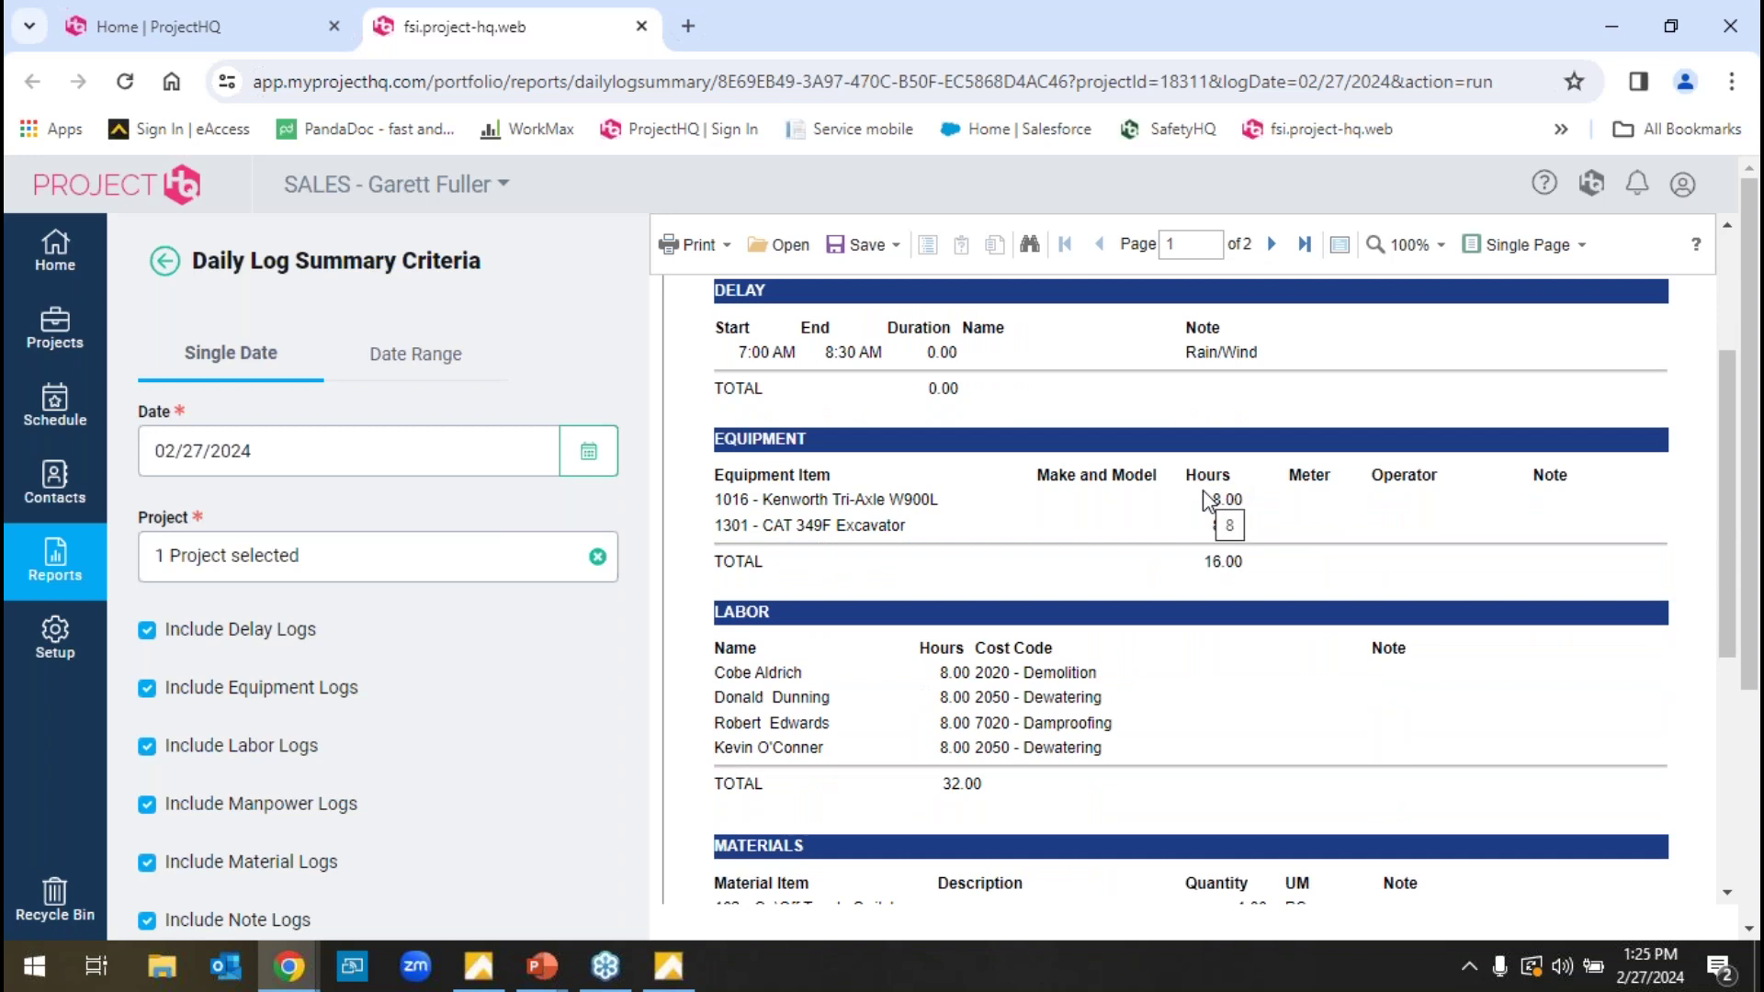
{"action": "scroll", "coordinate": [1203, 491], "scroll_direction": "down", "scroll_amount": 2}
{"action": "scroll", "coordinate": [1209, 500], "scroll_direction": "down", "scroll_amount": 8}
{"action": "scroll", "coordinate": [1216, 512], "scroll_direction": "up", "scroll_amount": 10}
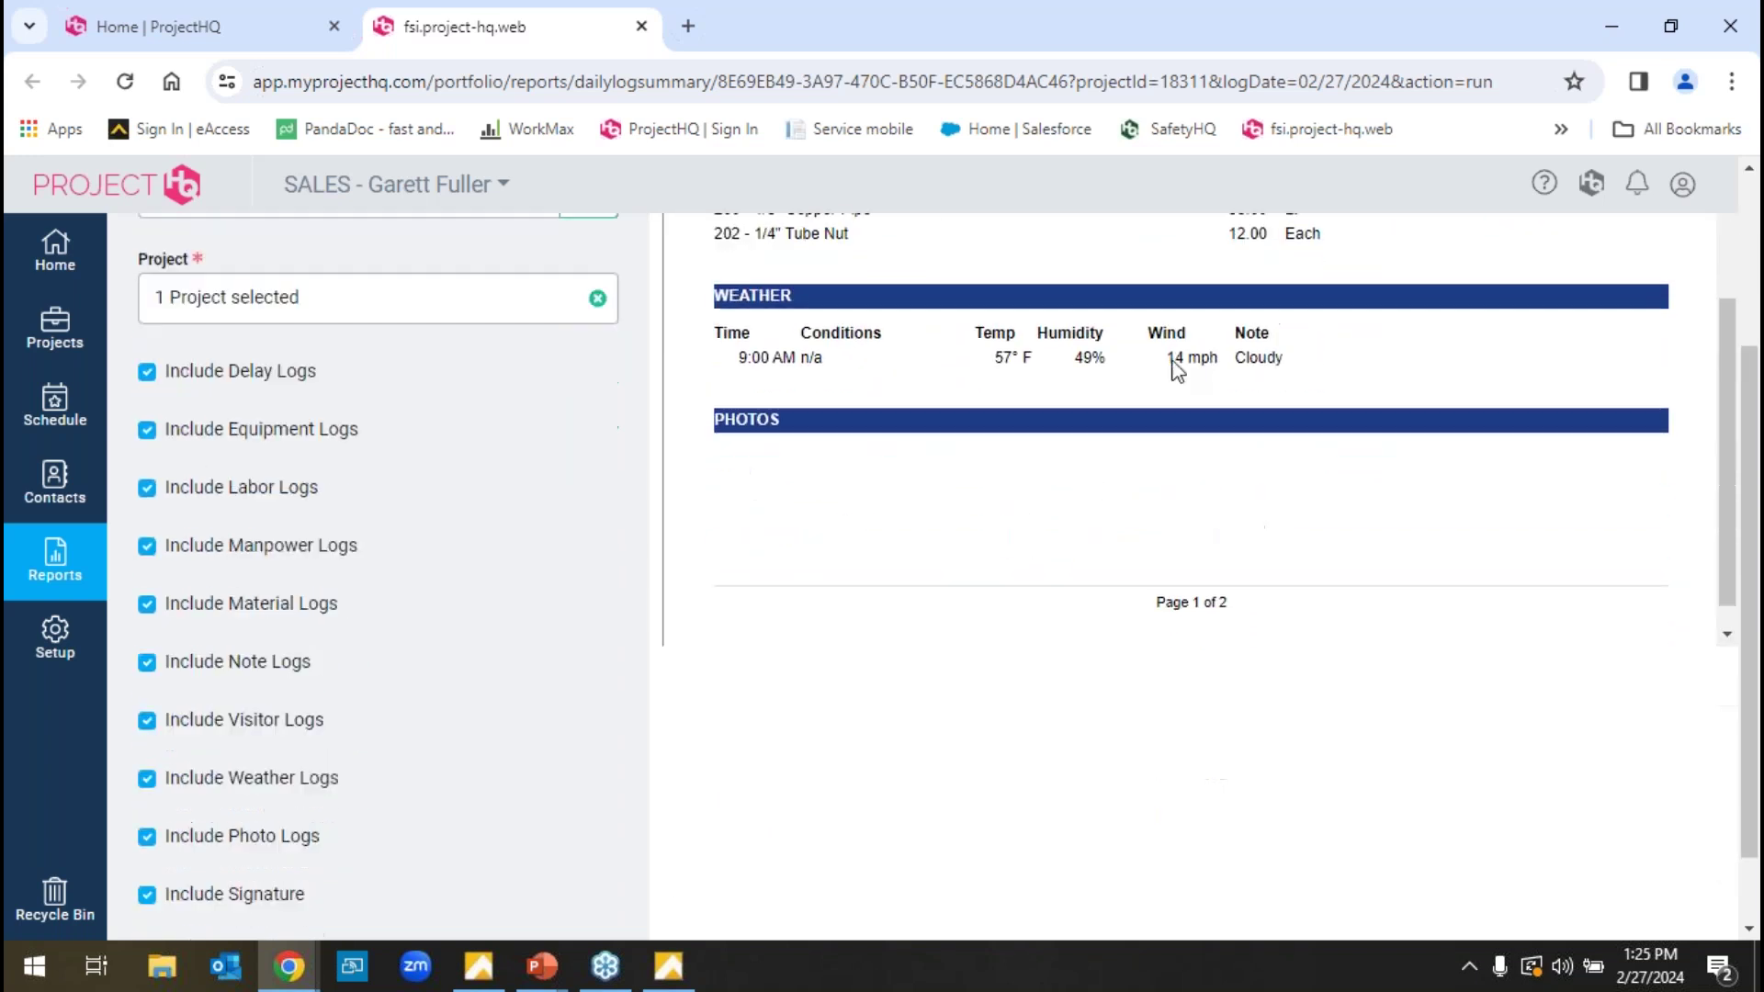
{"action": "left_click", "coordinate": [1266, 248]}
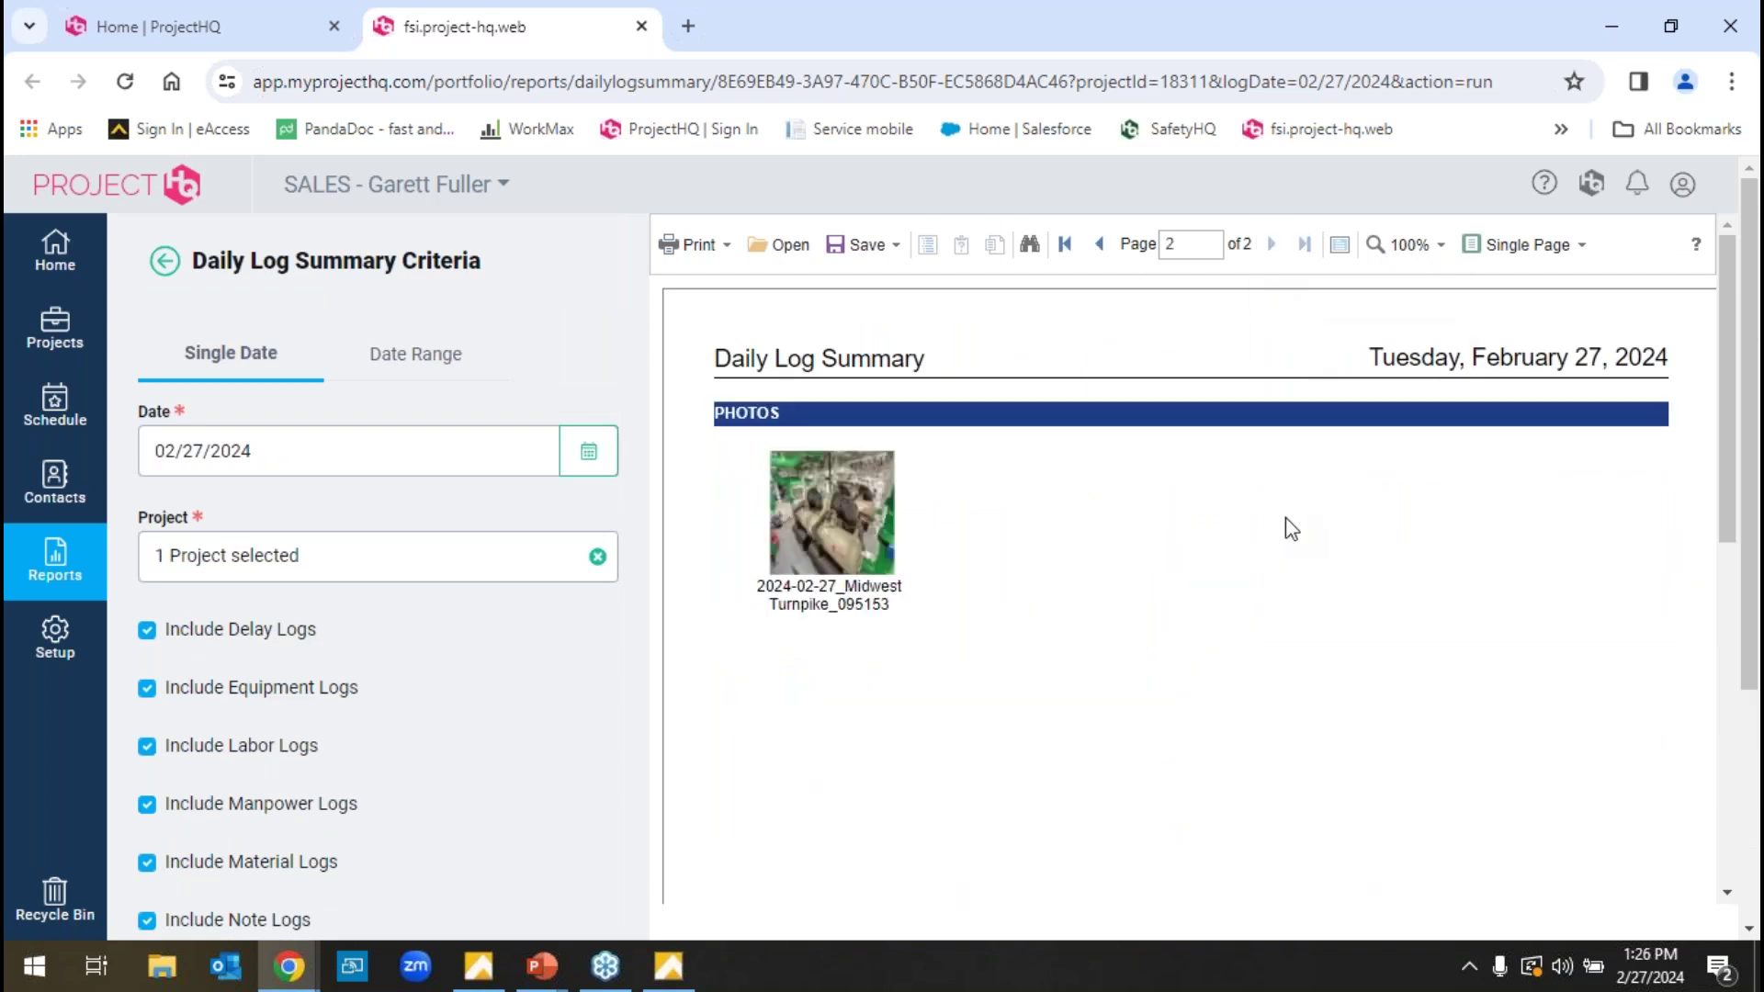
- Return to the project and review its punch lists and the line items of Application 1 in the AIA worksheet
{"action": "left_click", "coordinate": [256, 41]}
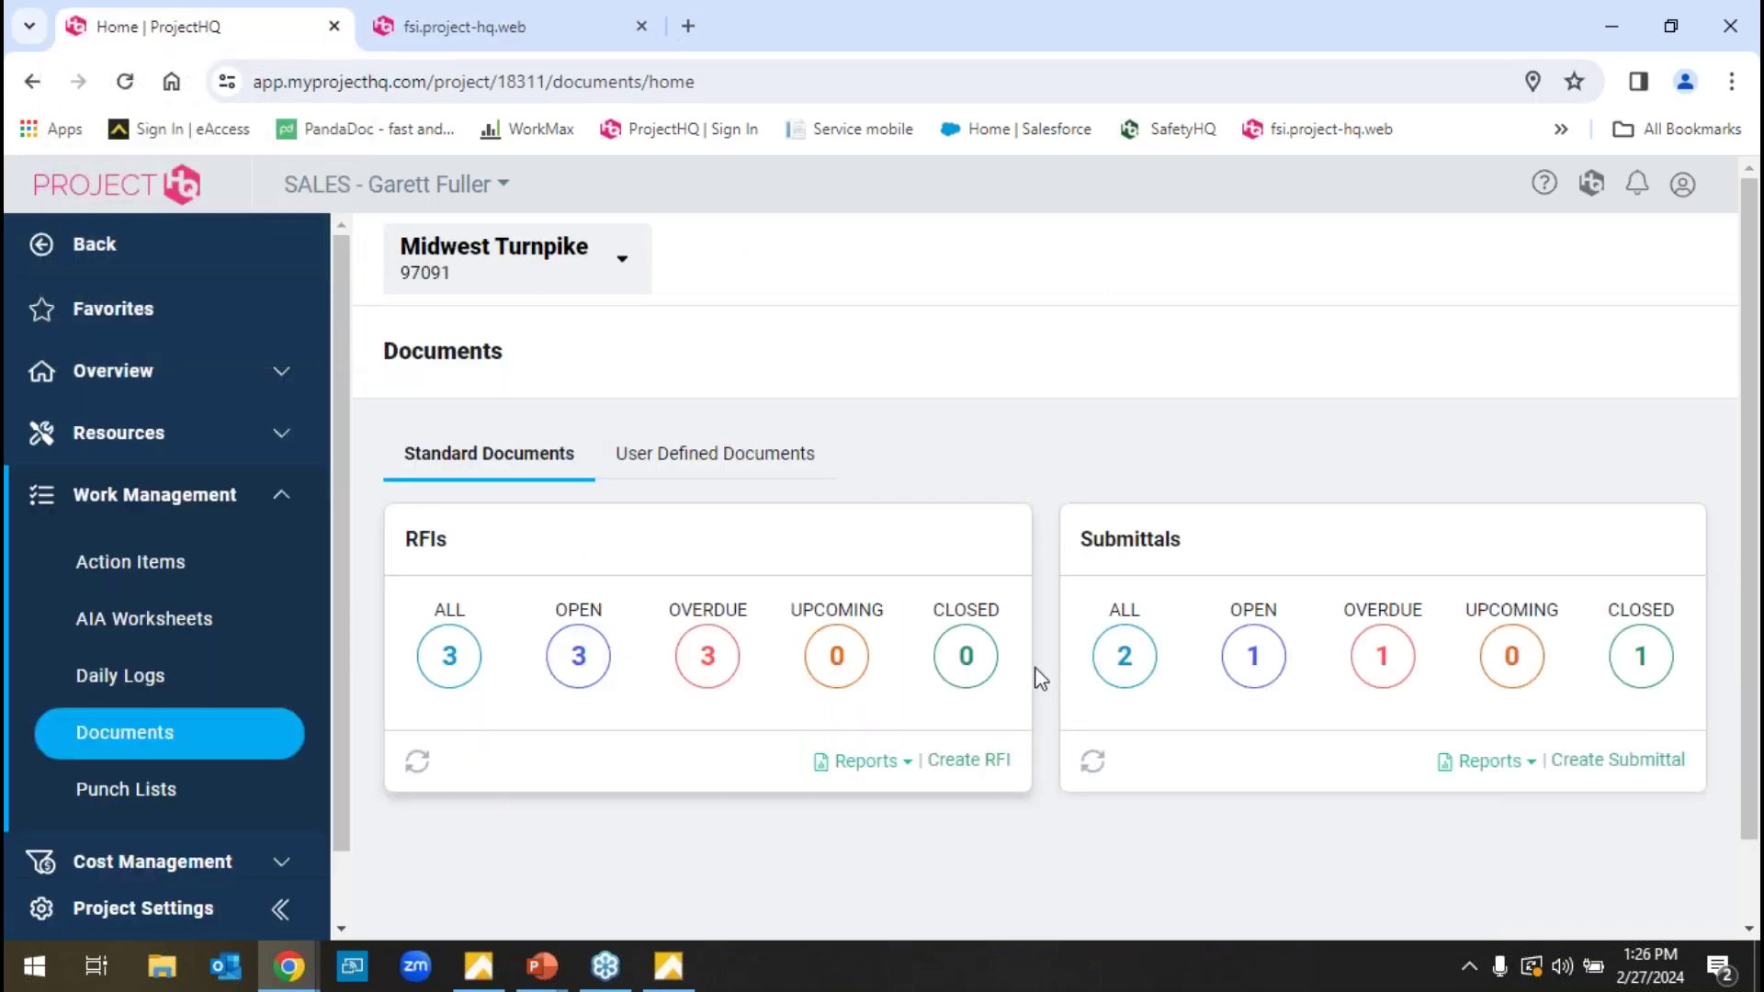
{"action": "left_click", "coordinate": [123, 791]}
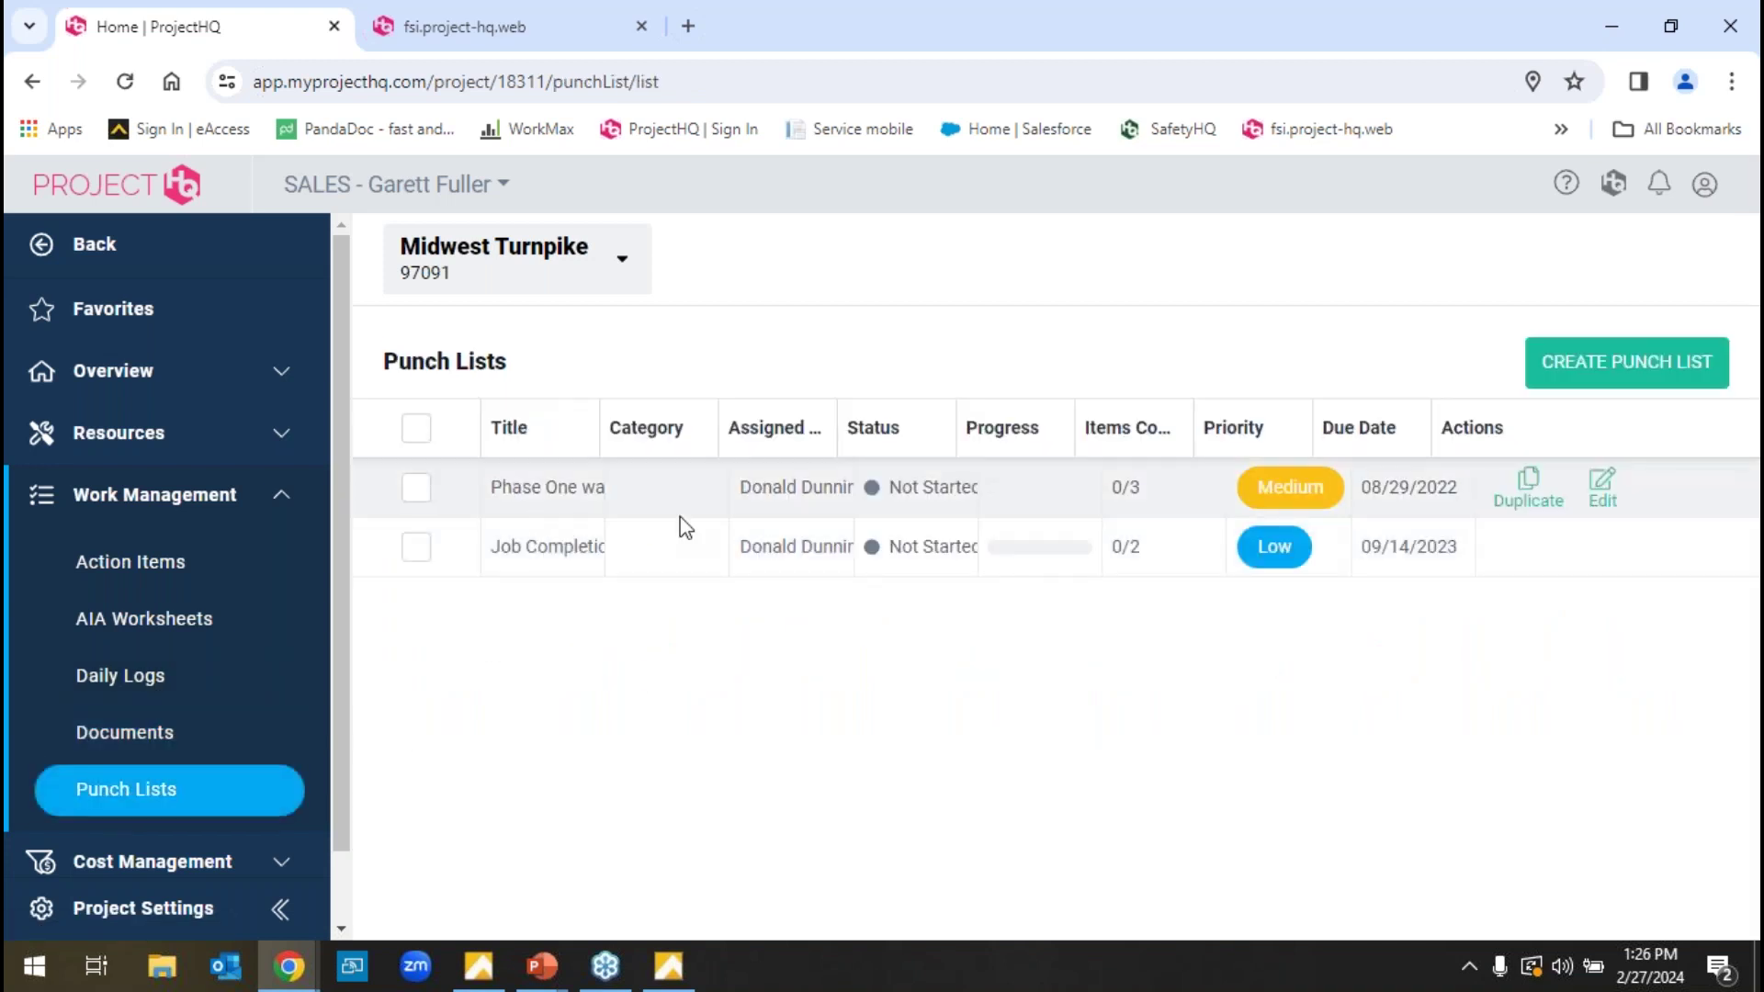
{"action": "left_click", "coordinate": [144, 620]}
{"action": "scroll", "coordinate": [1018, 657], "scroll_direction": "down", "scroll_amount": 2}
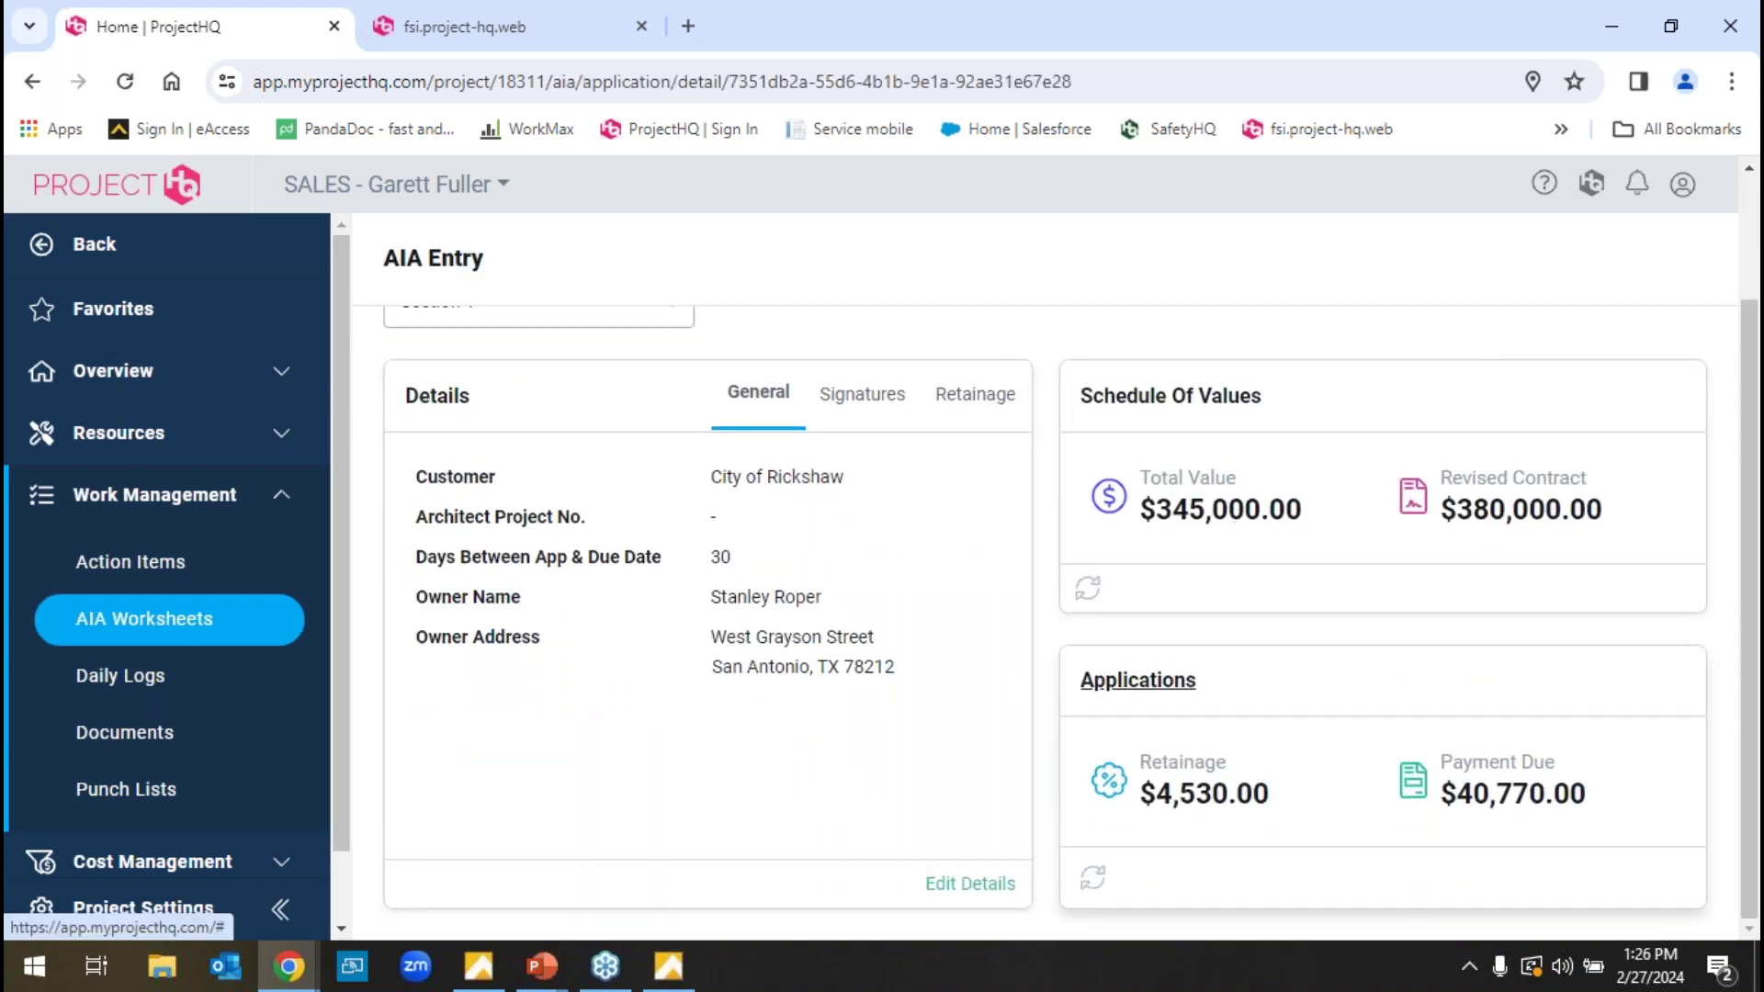
{"action": "left_click", "coordinate": [1137, 680]}
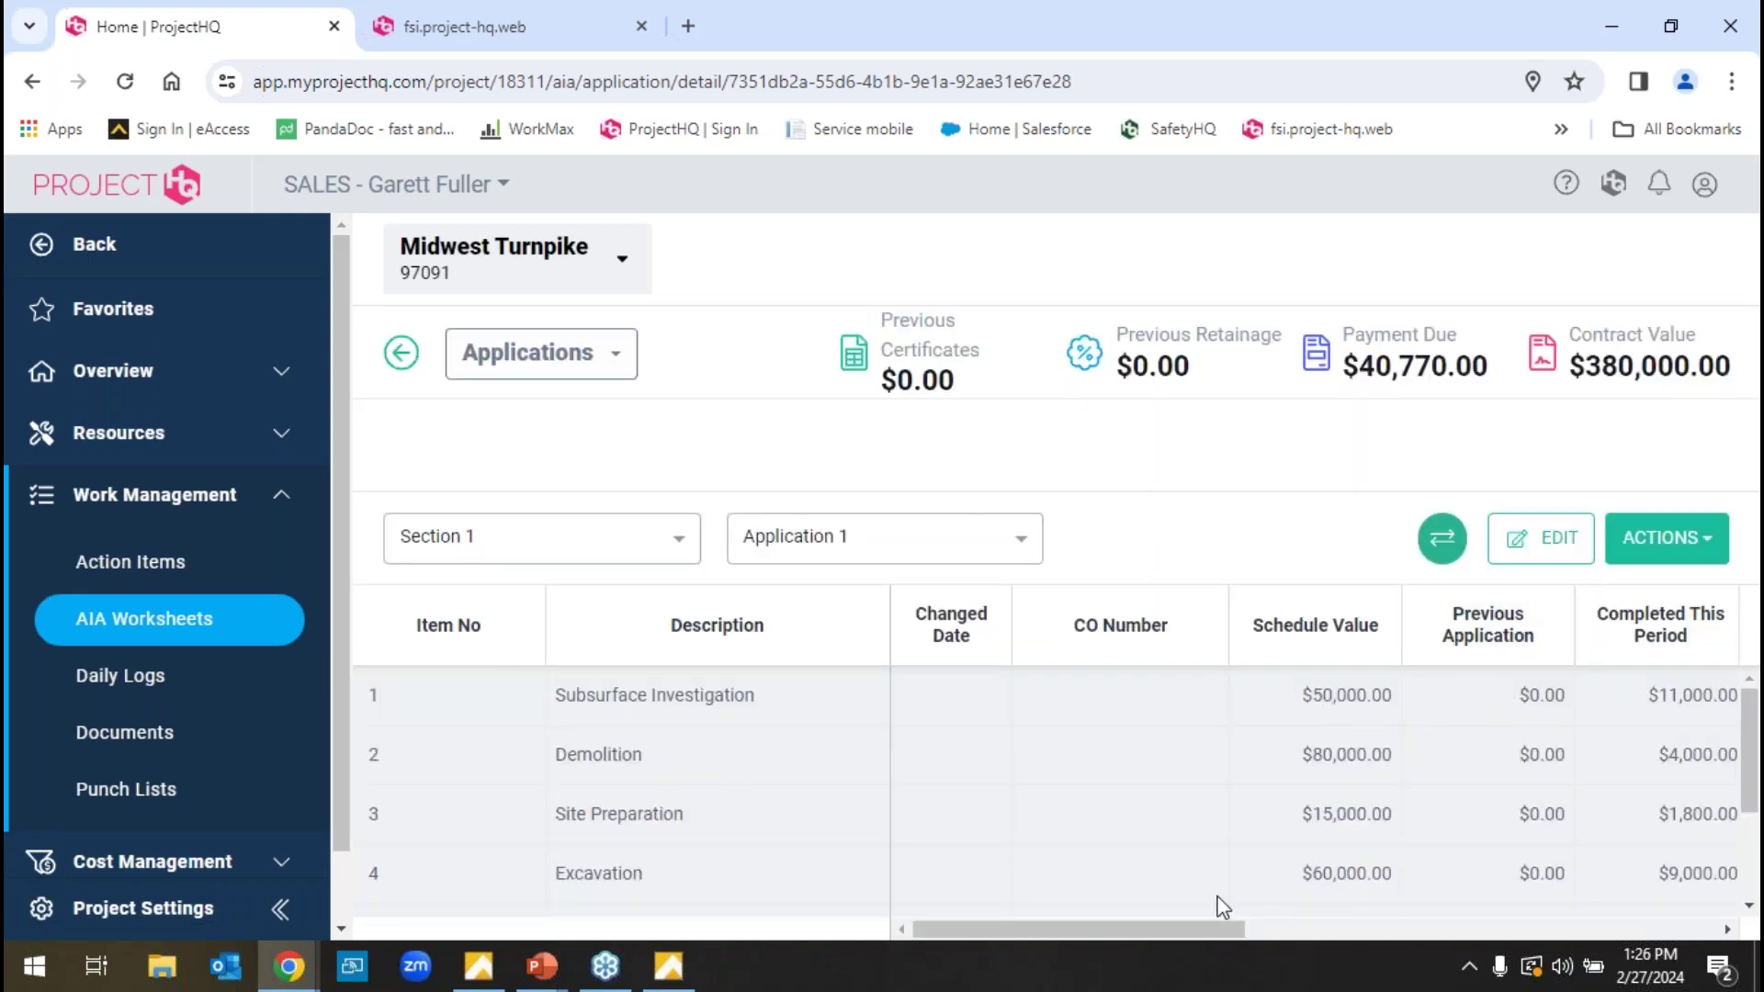
{"action": "left_click_drag", "start_coordinate": [1200, 931], "coordinate": [1415, 931]}
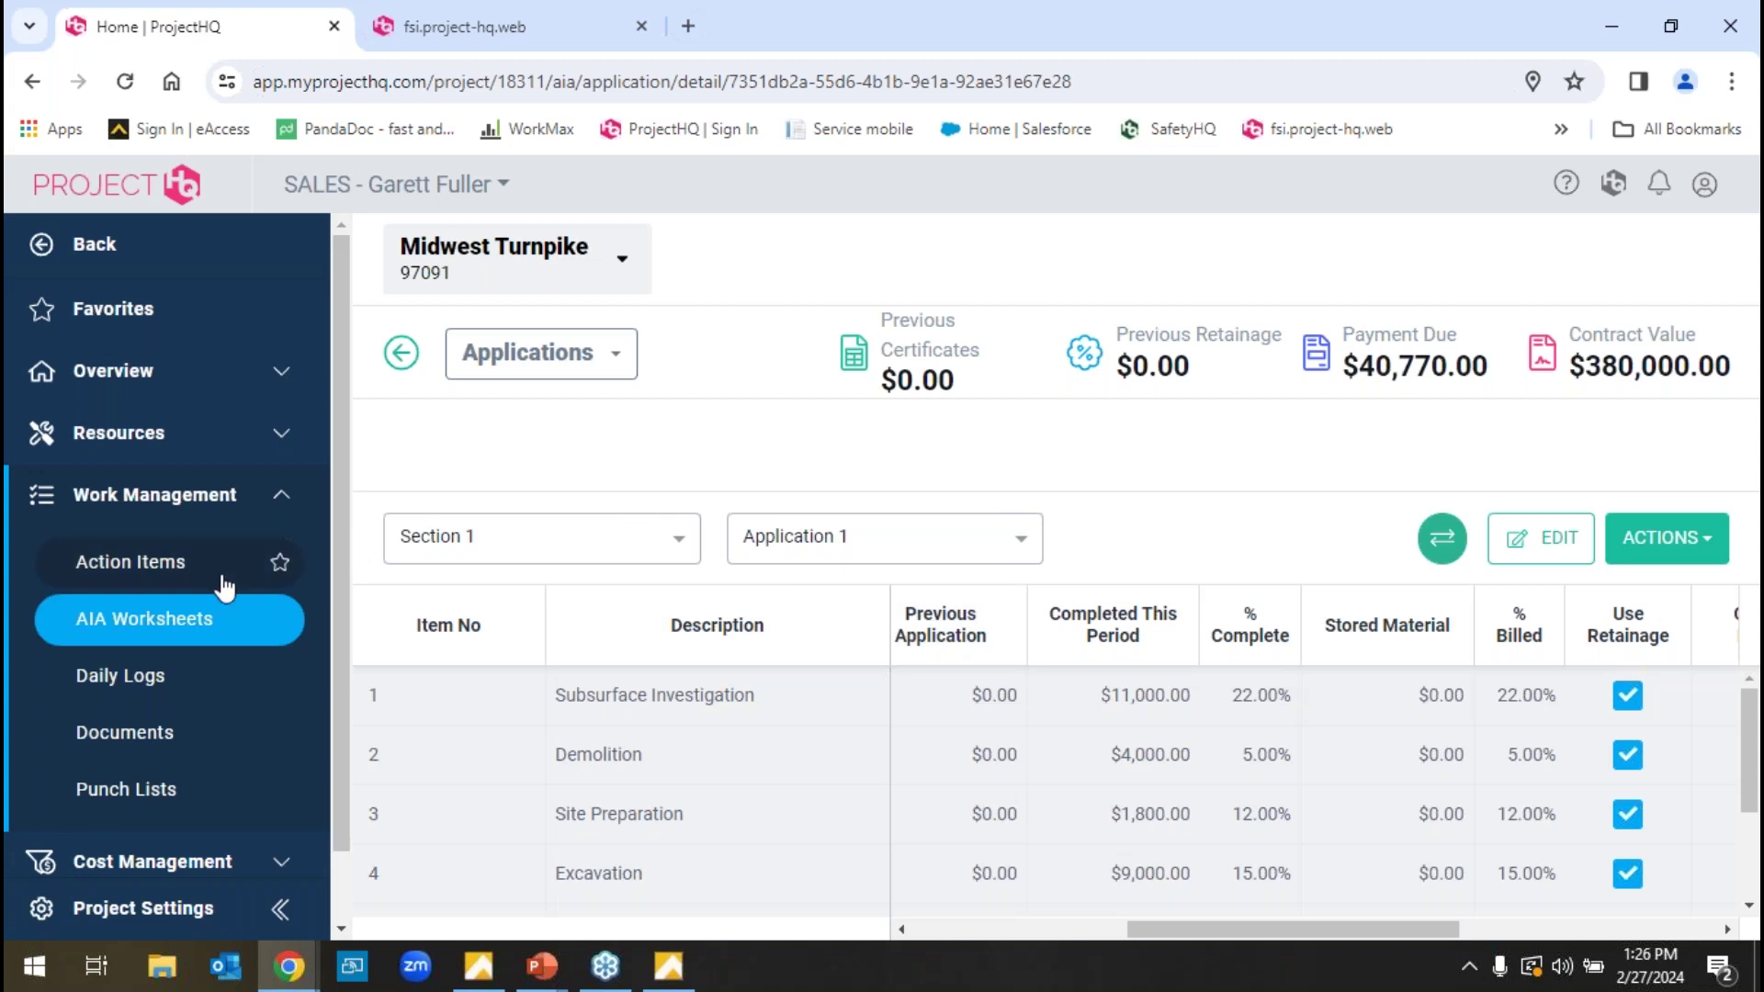
- View the team's active action items and open the project's Change Management overview
{"action": "left_click", "coordinate": [189, 587]}
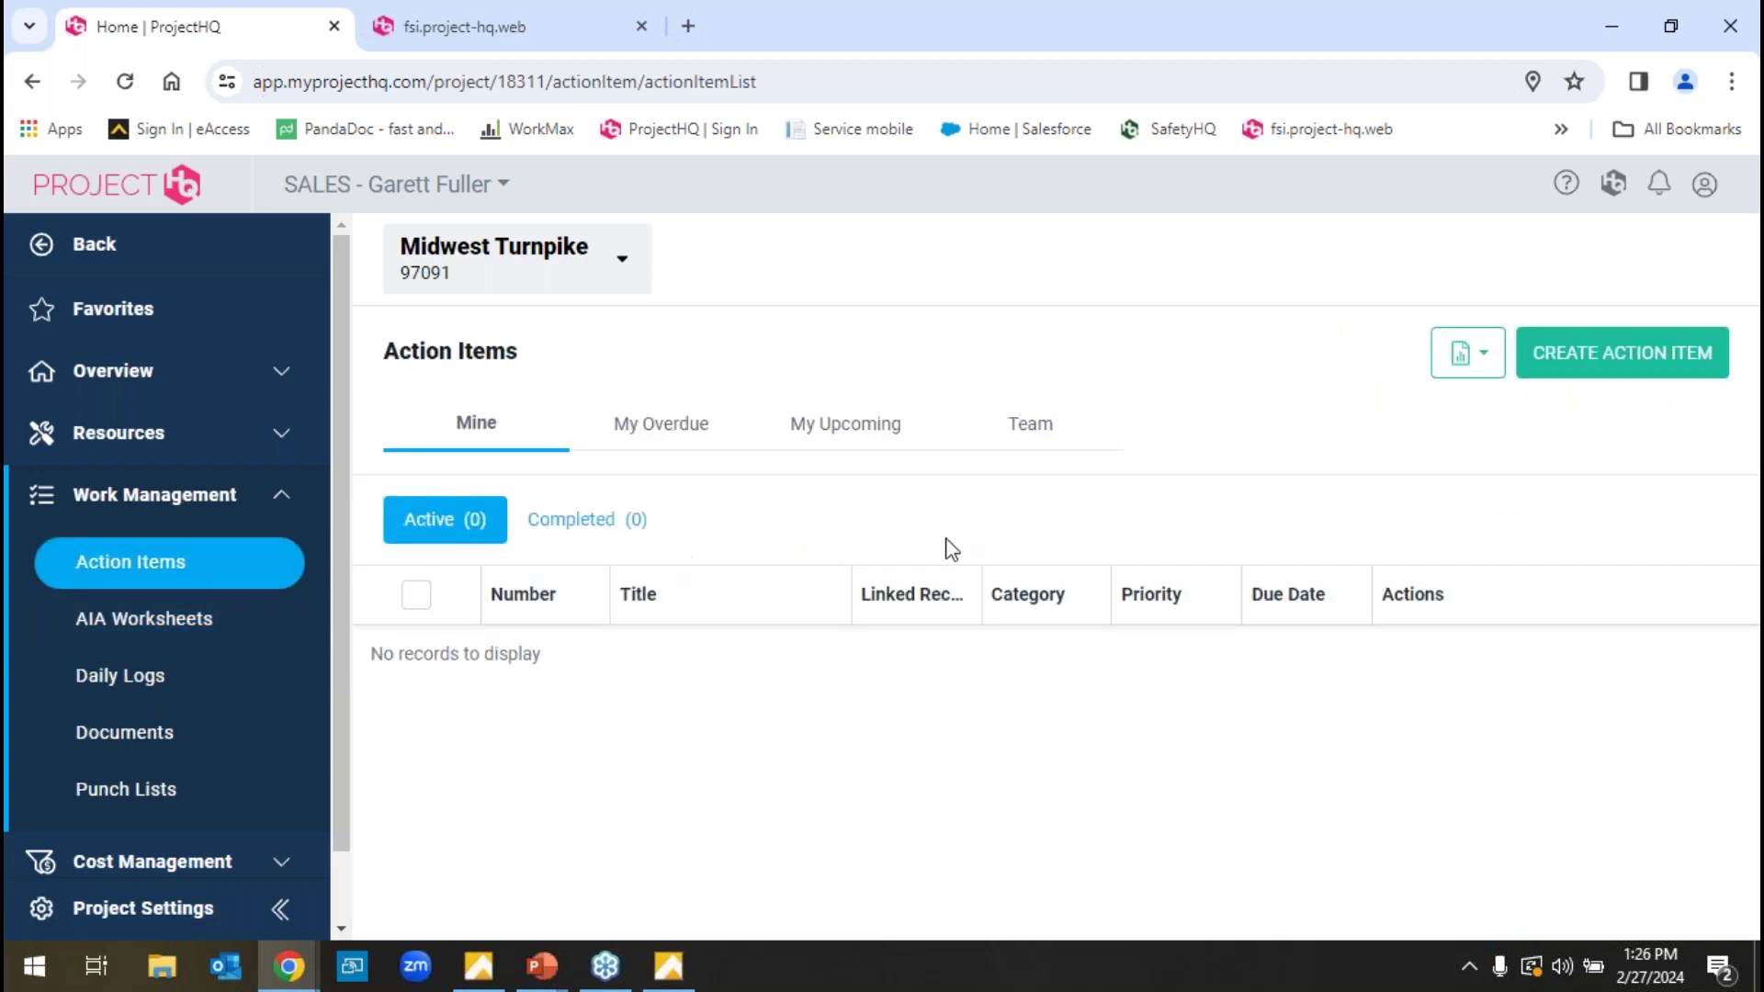
{"action": "left_click", "coordinate": [1034, 441]}
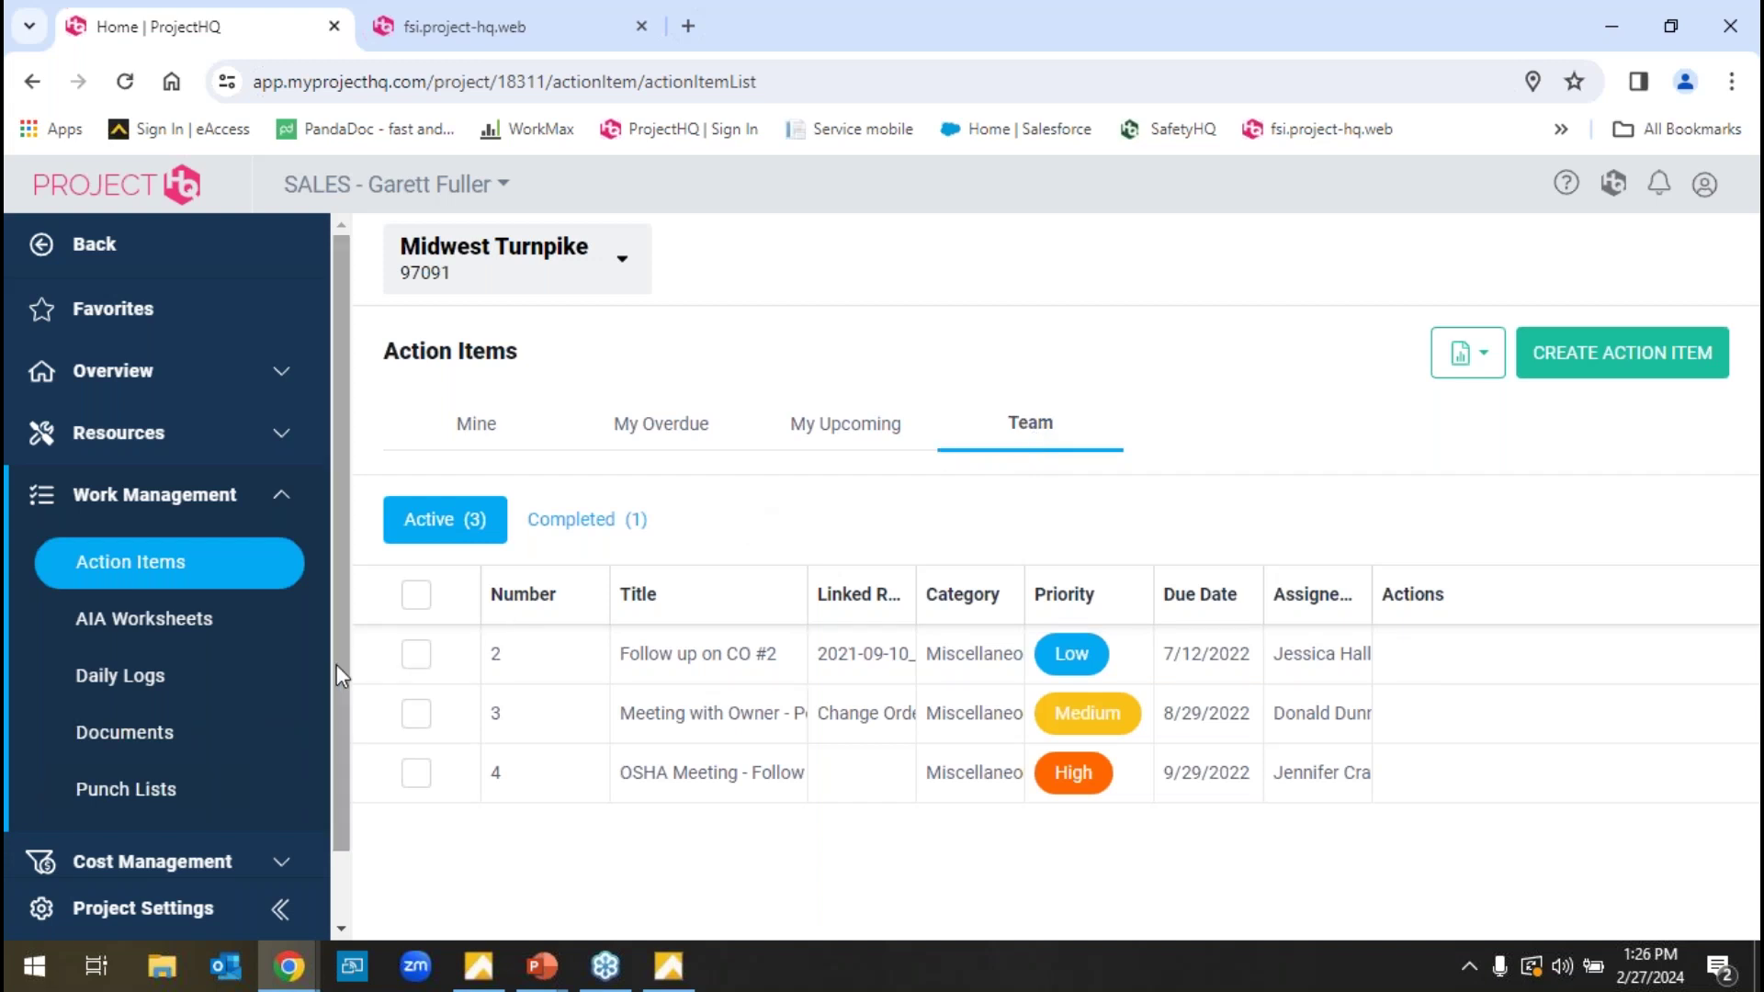
{"action": "scroll", "coordinate": [337, 664], "scroll_direction": "down", "scroll_amount": 1}
{"action": "left_click", "coordinate": [278, 783]}
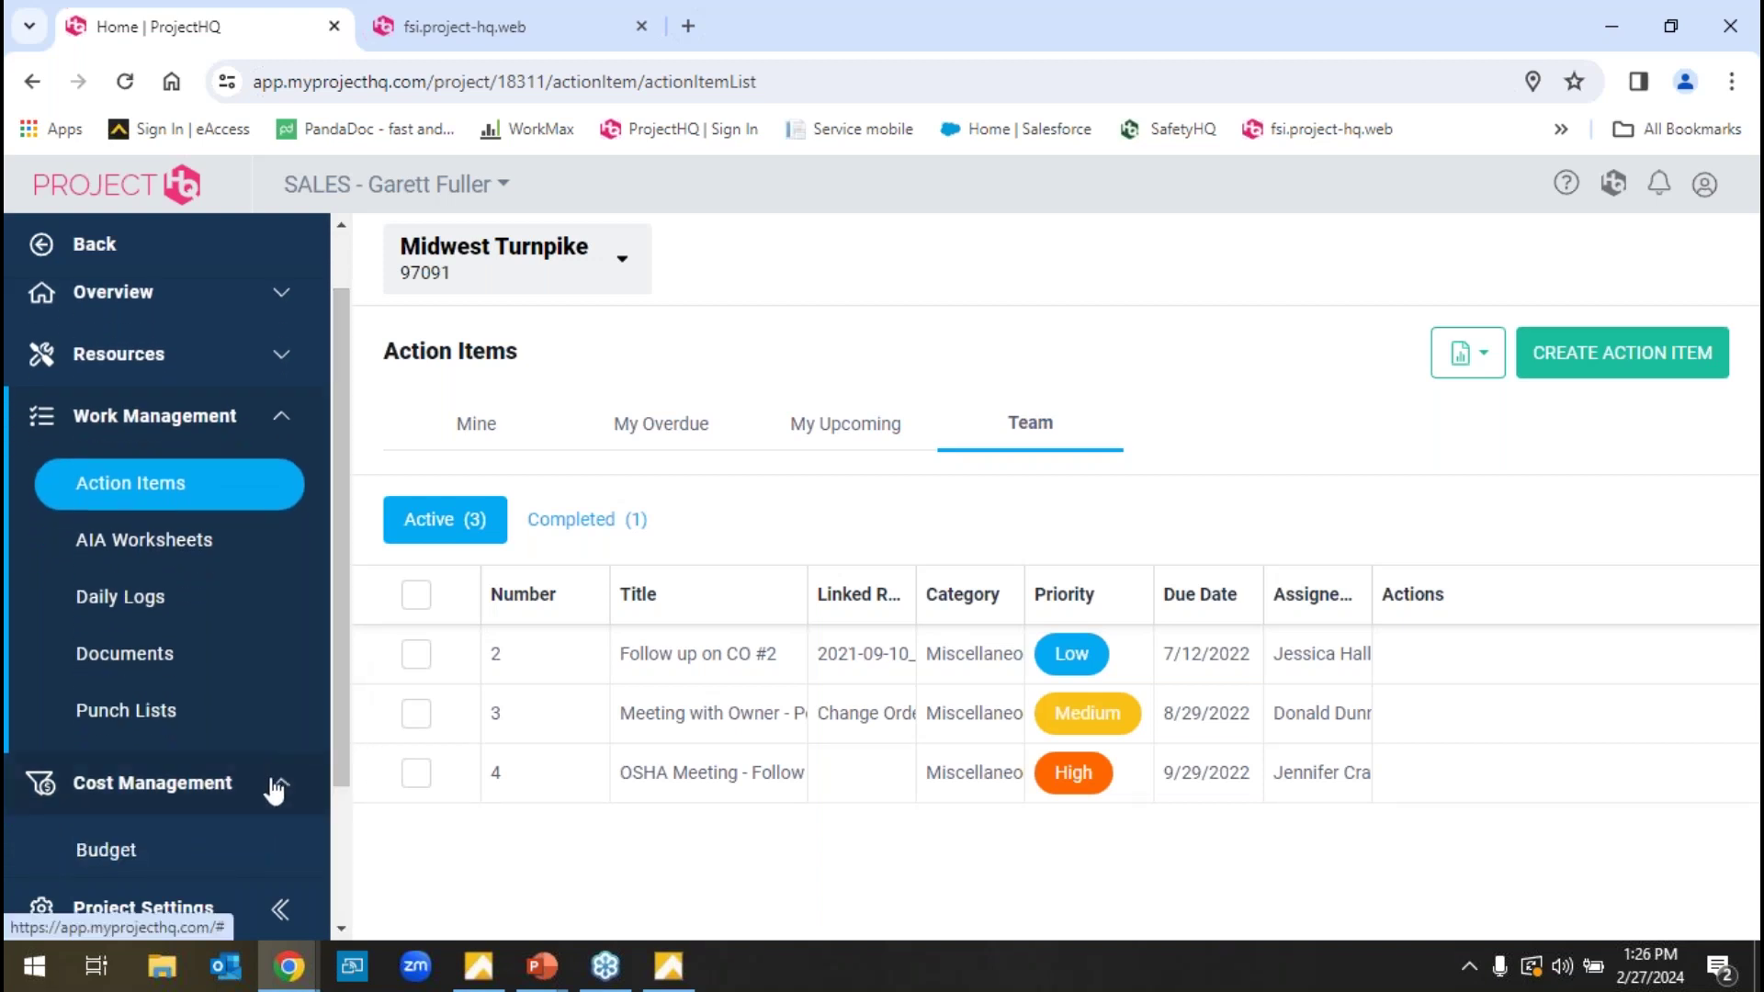
{"action": "scroll", "coordinate": [335, 826], "scroll_direction": "down", "scroll_amount": 2}
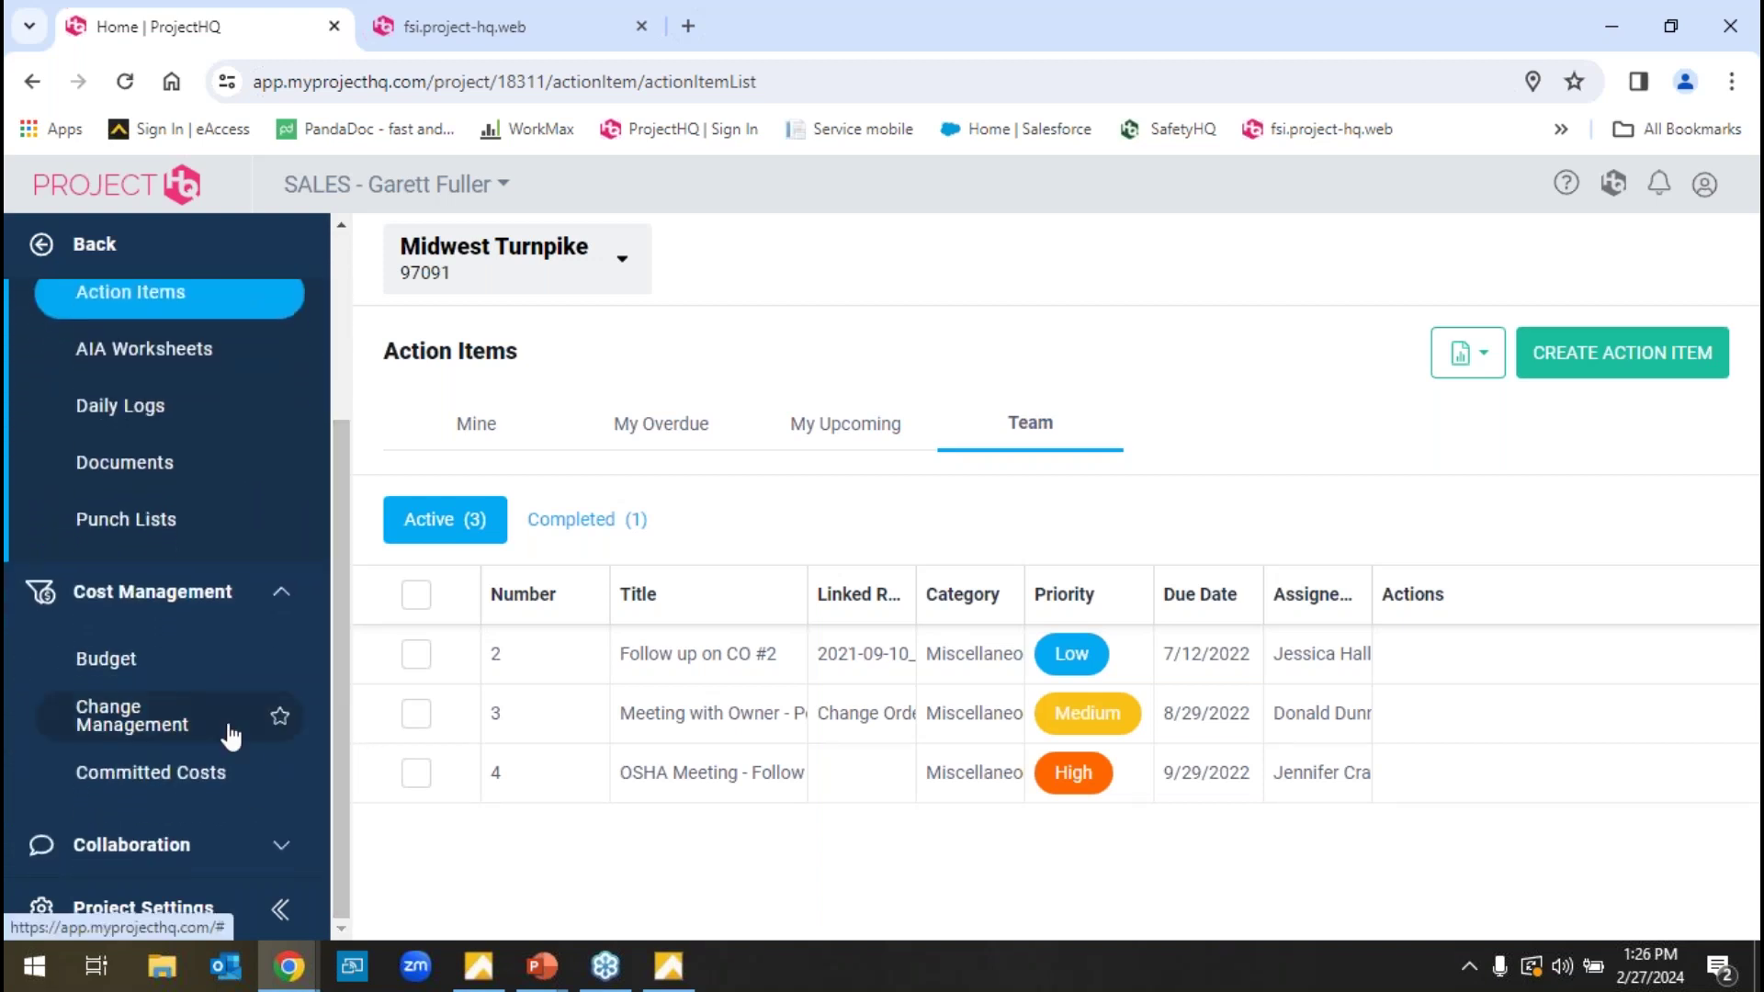
{"action": "left_click", "coordinate": [229, 731]}
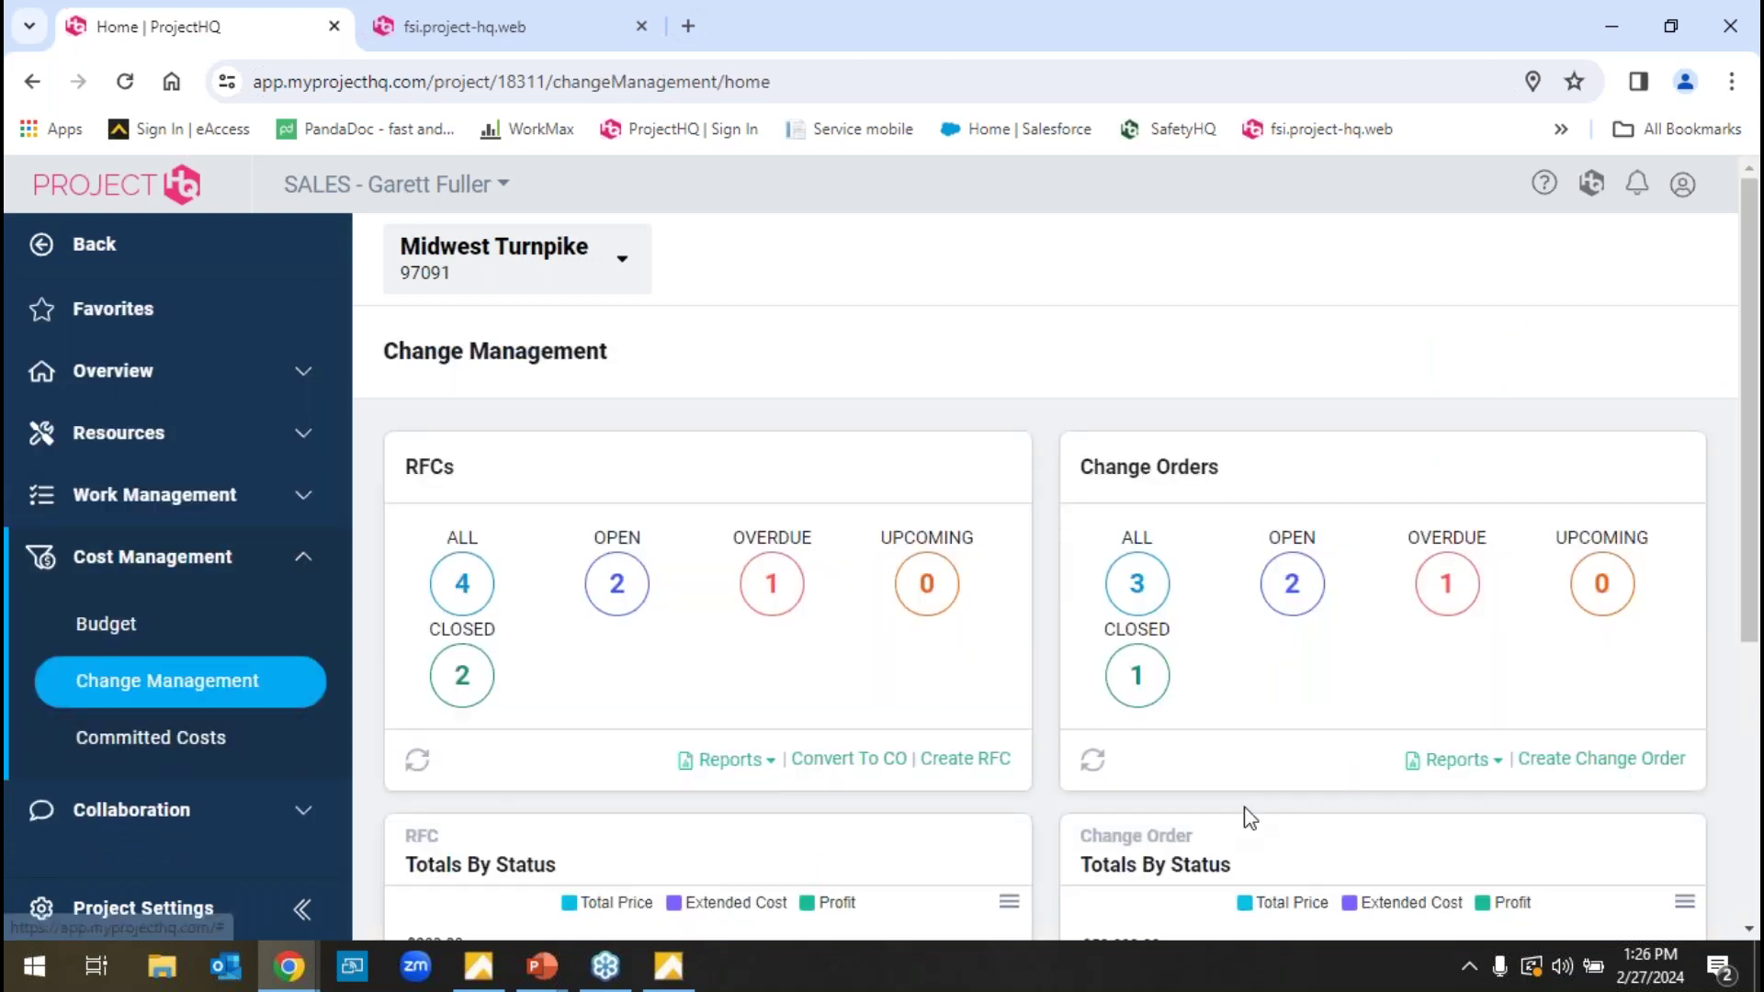
- List all change orders, review the details and scope of work of the Pipe Re-Route change order, and return to the list
{"action": "left_click", "coordinate": [1137, 588]}
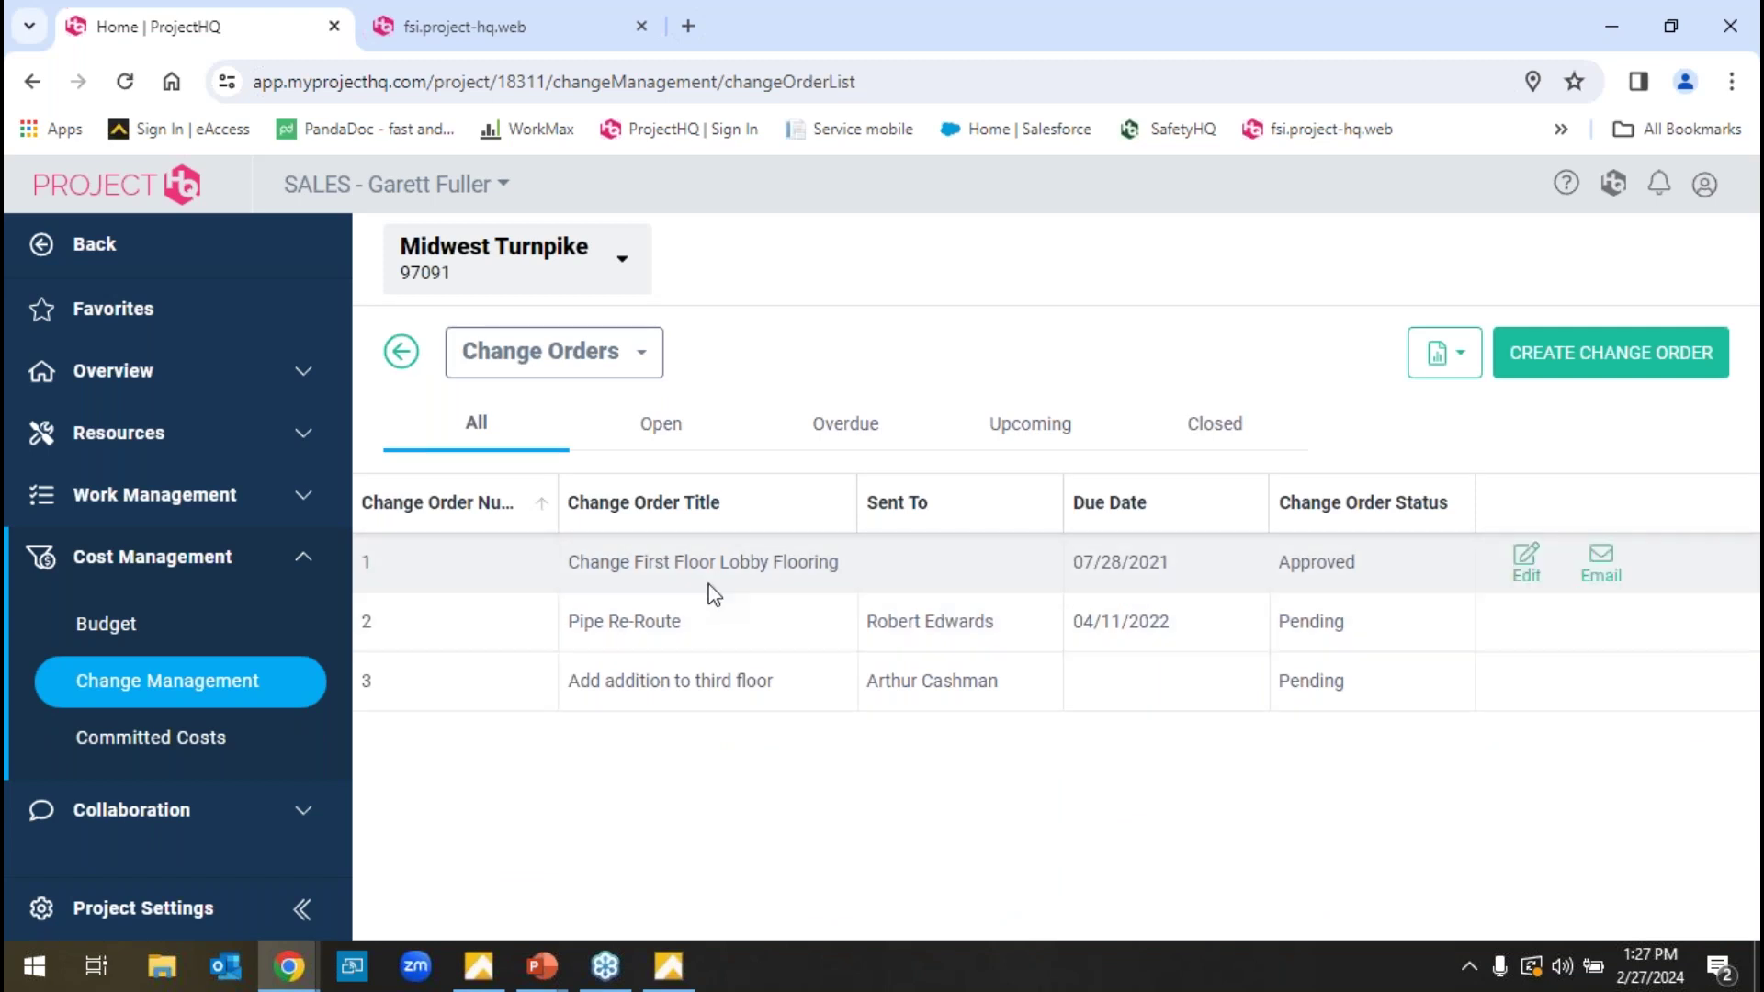
{"action": "left_click", "coordinate": [713, 622]}
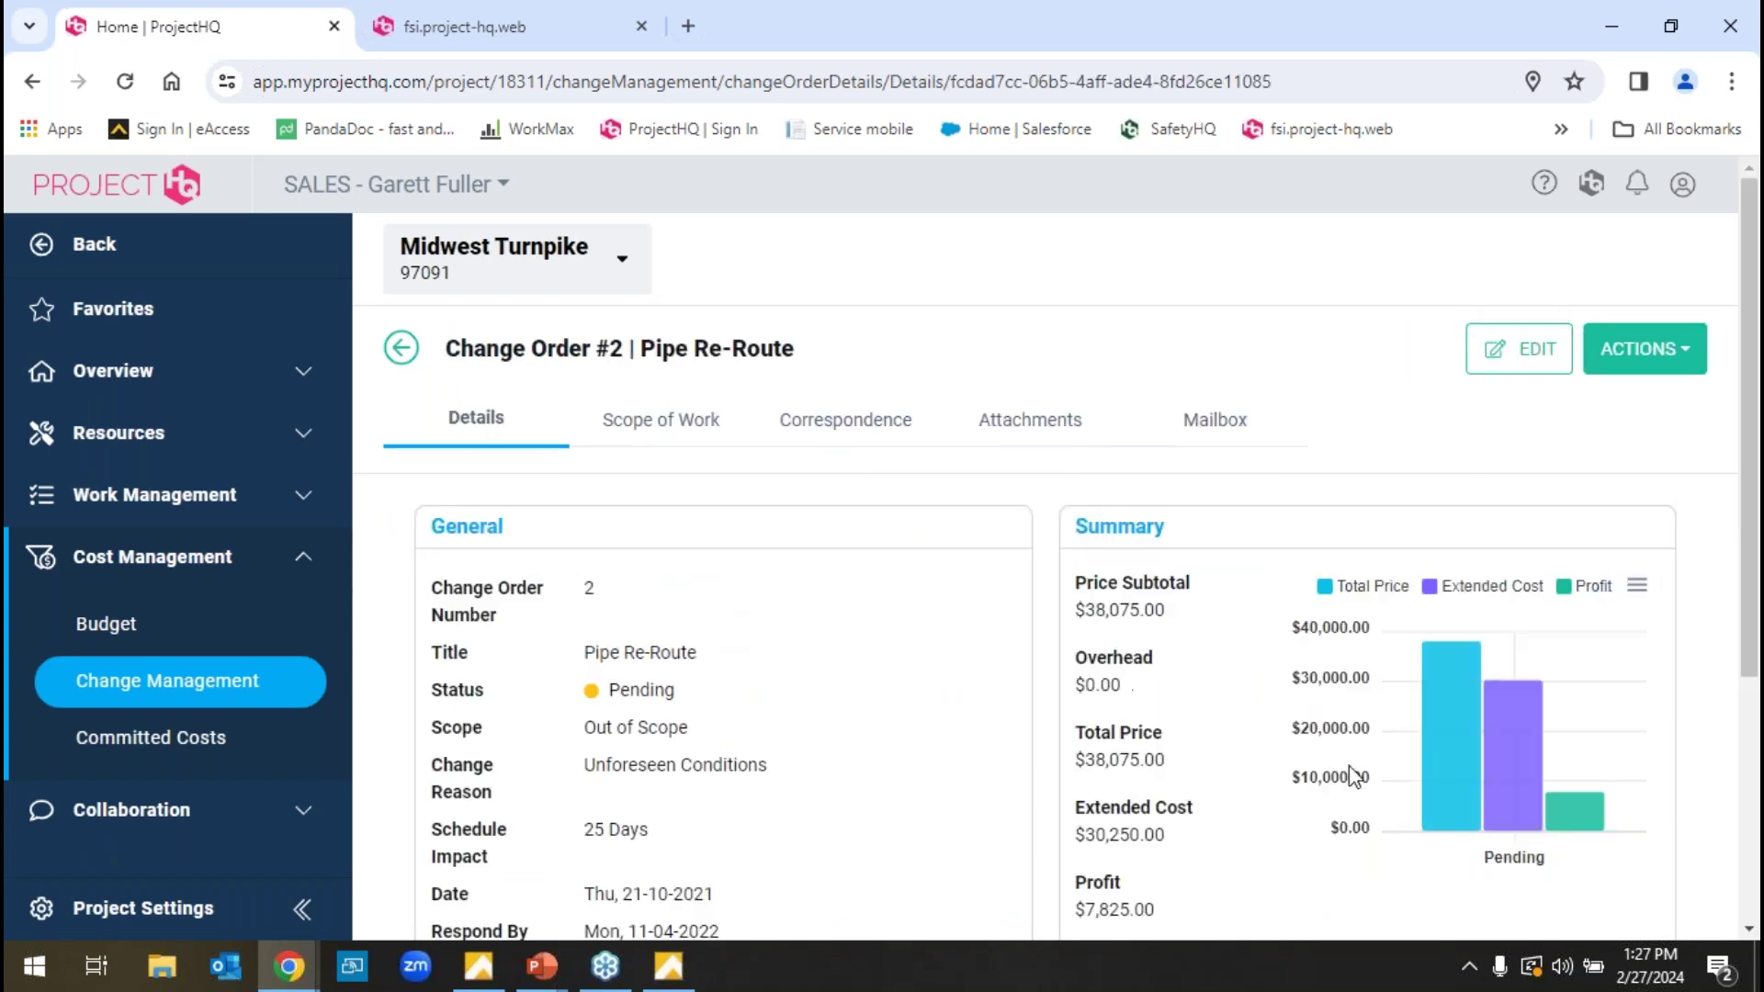
{"action": "scroll", "coordinate": [1474, 765], "scroll_direction": "down", "scroll_amount": 1}
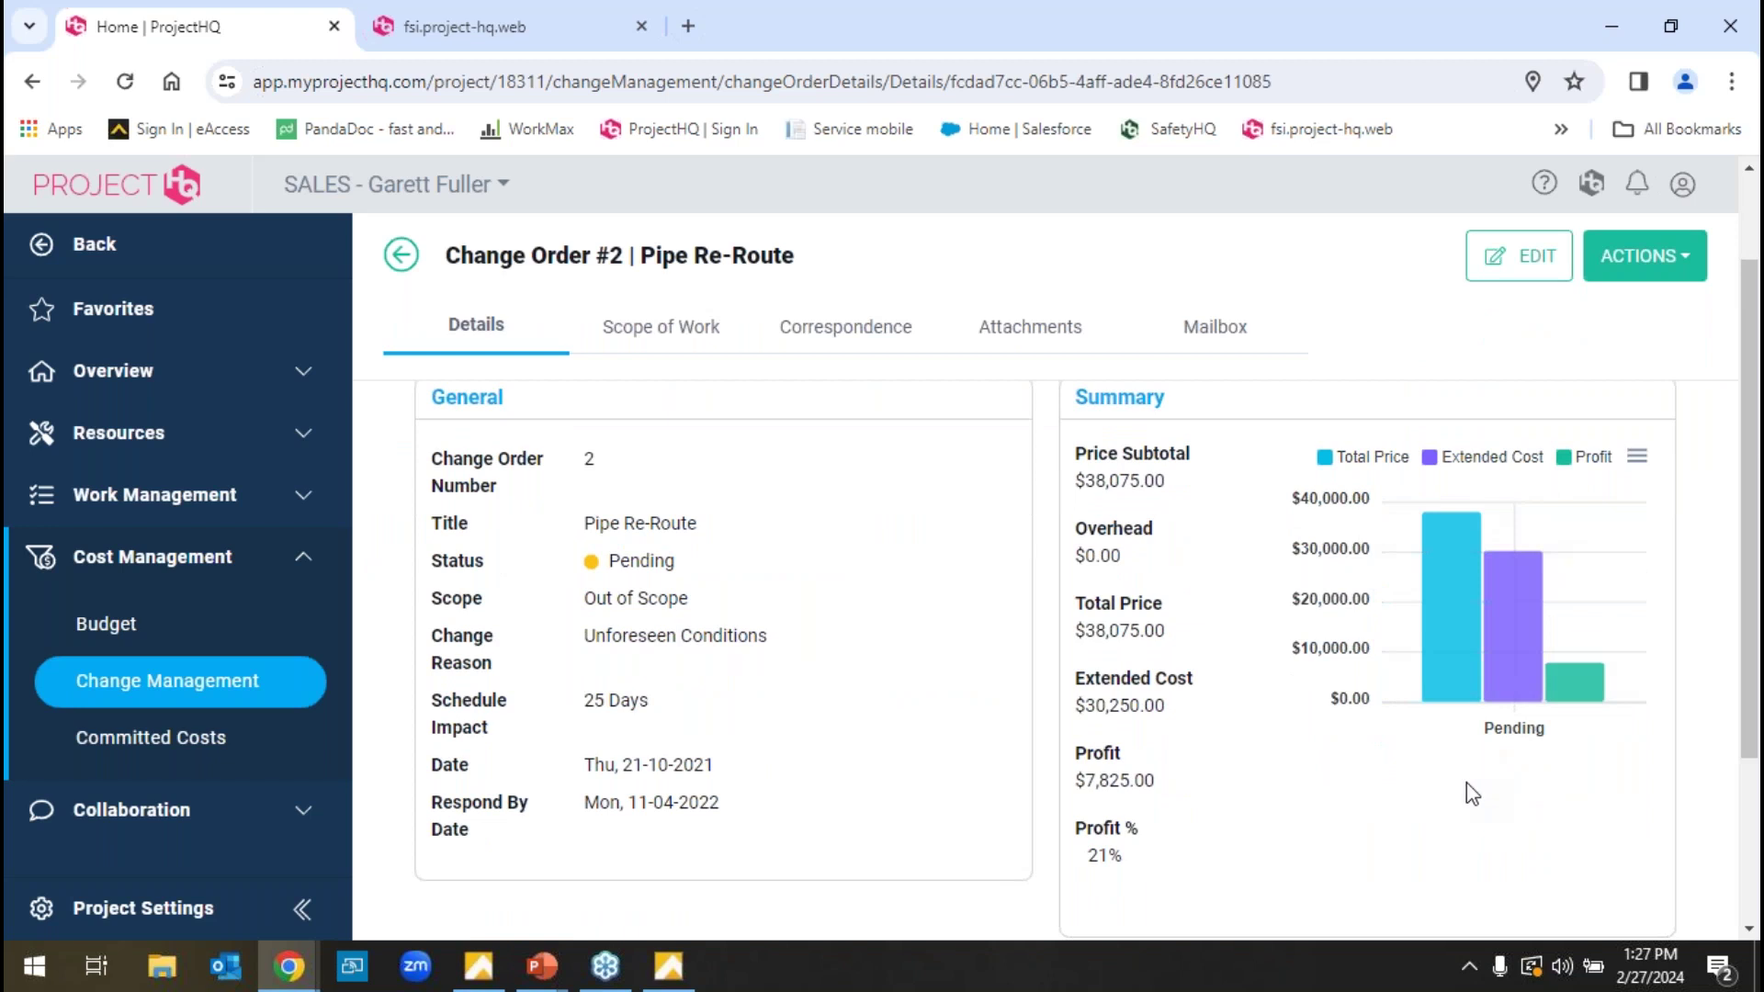
{"action": "left_click", "coordinate": [662, 331]}
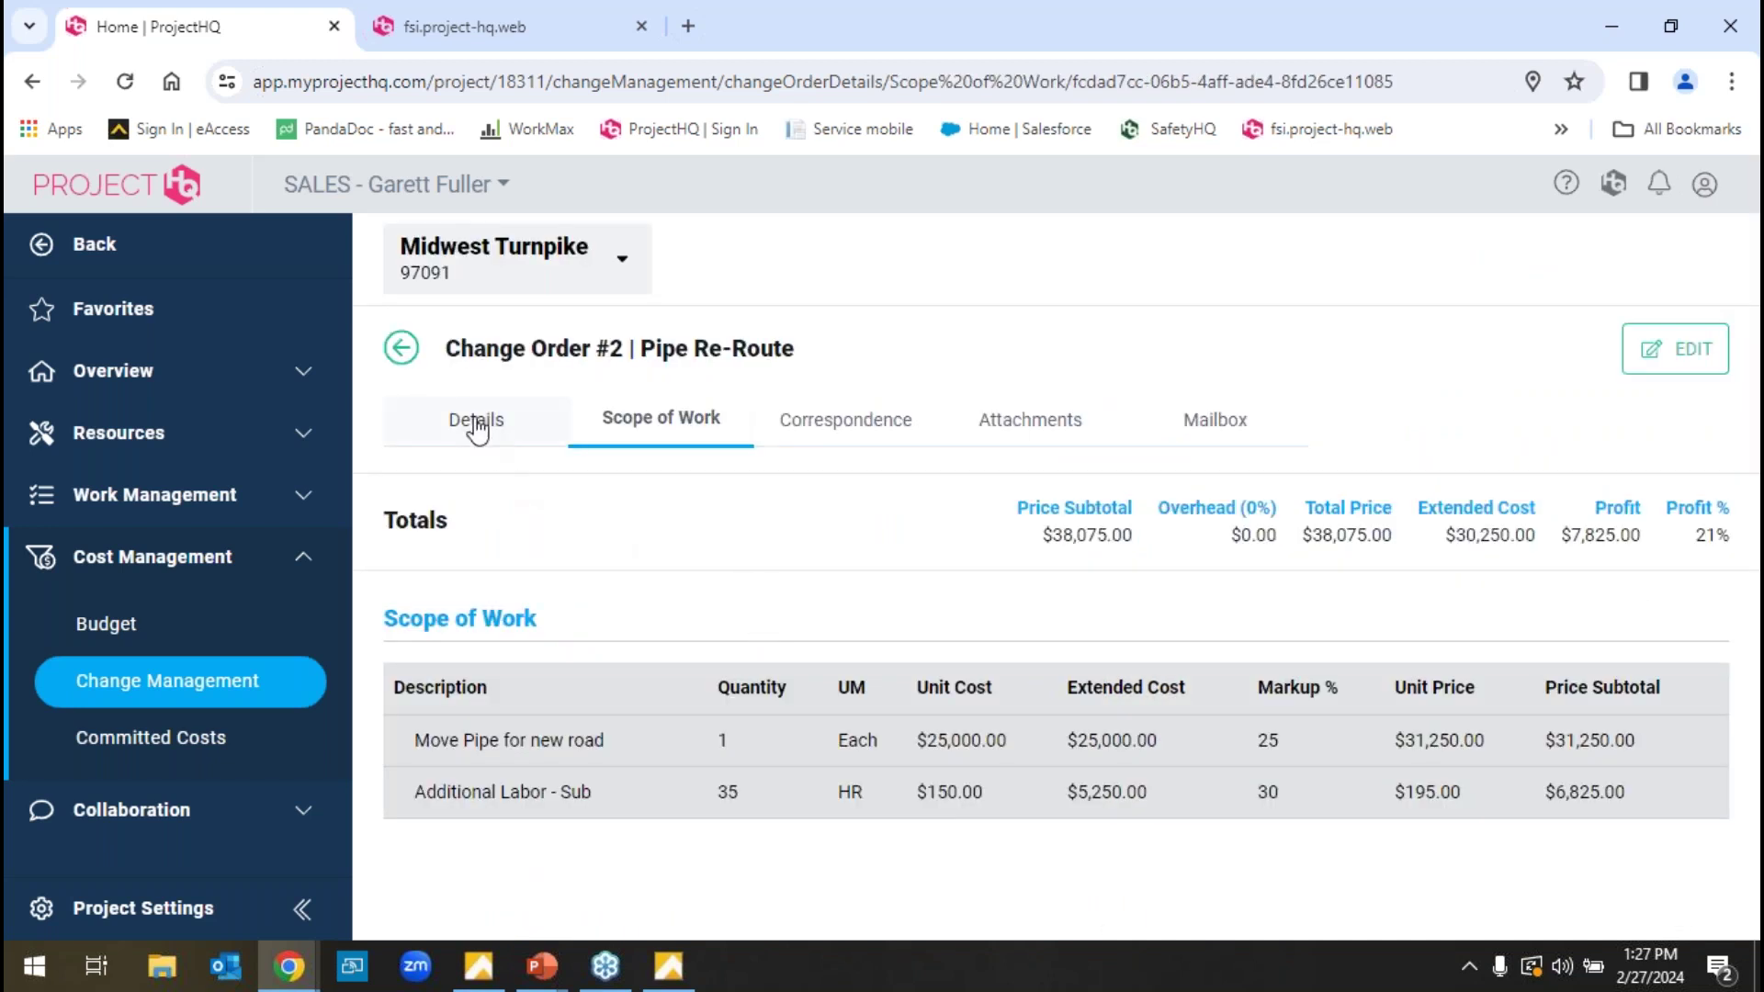
{"action": "left_click", "coordinate": [401, 348]}
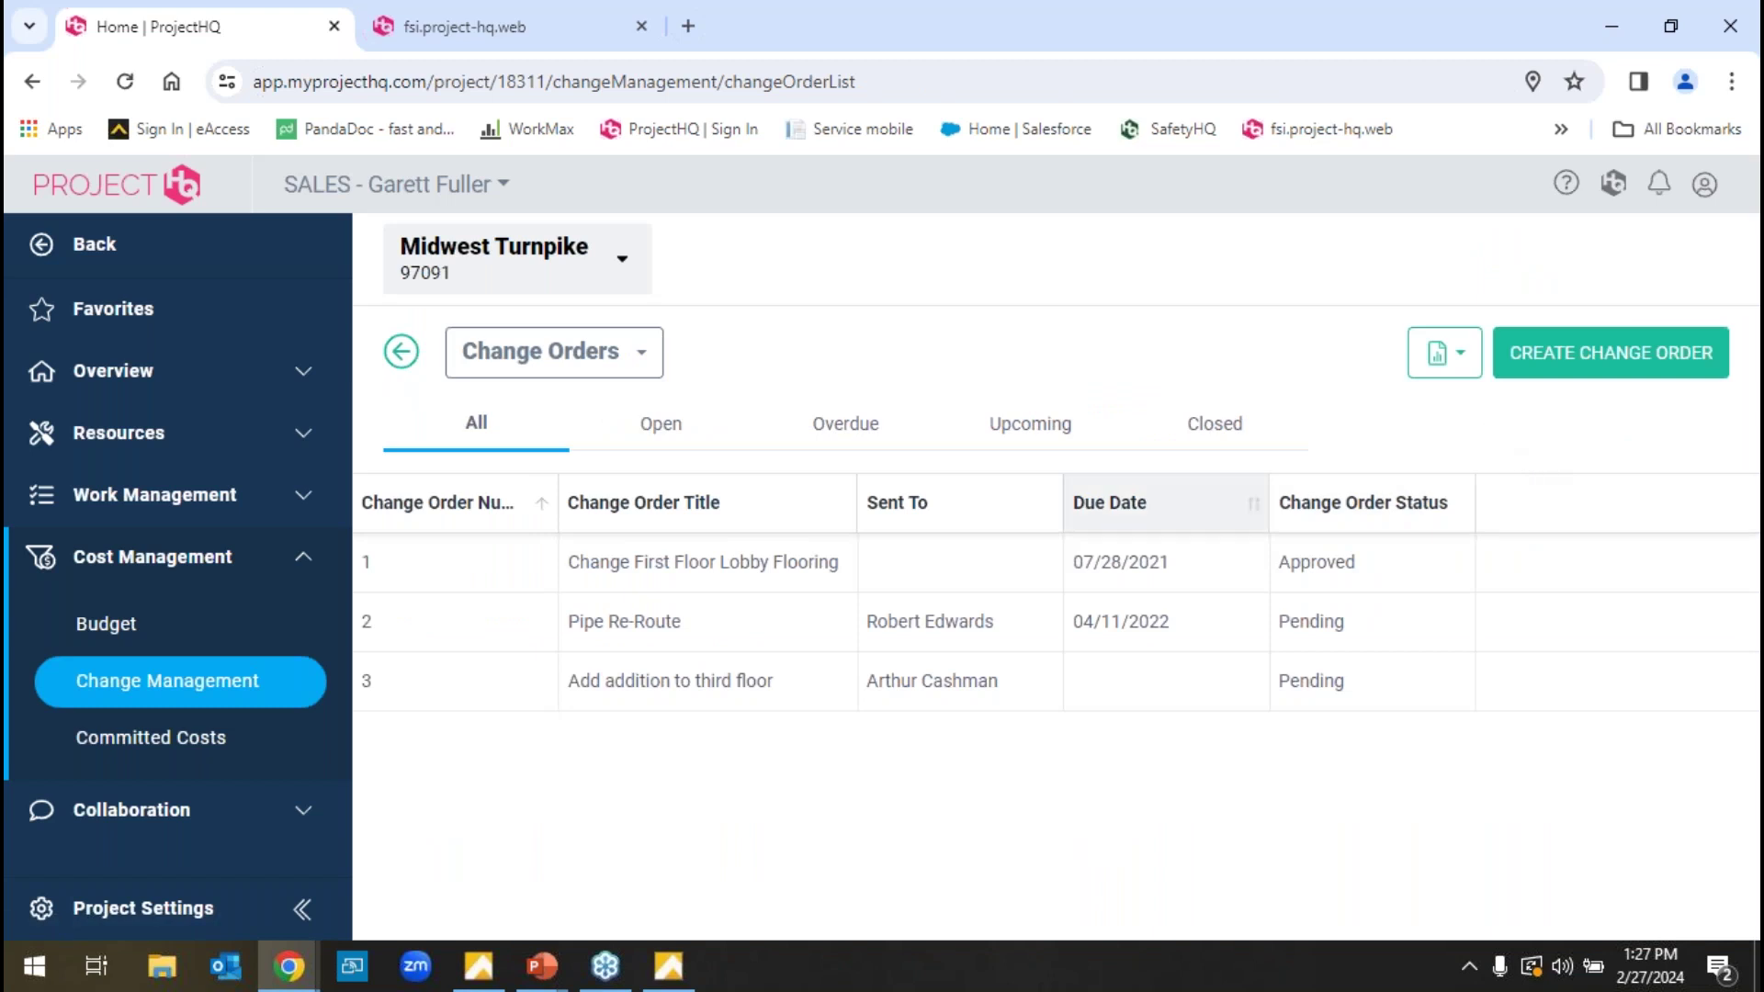
- Reopen the Pipe Re-Route change order, view the actions available for it and dismiss them
{"action": "left_click", "coordinate": [694, 625]}
{"action": "left_click", "coordinate": [1605, 363]}
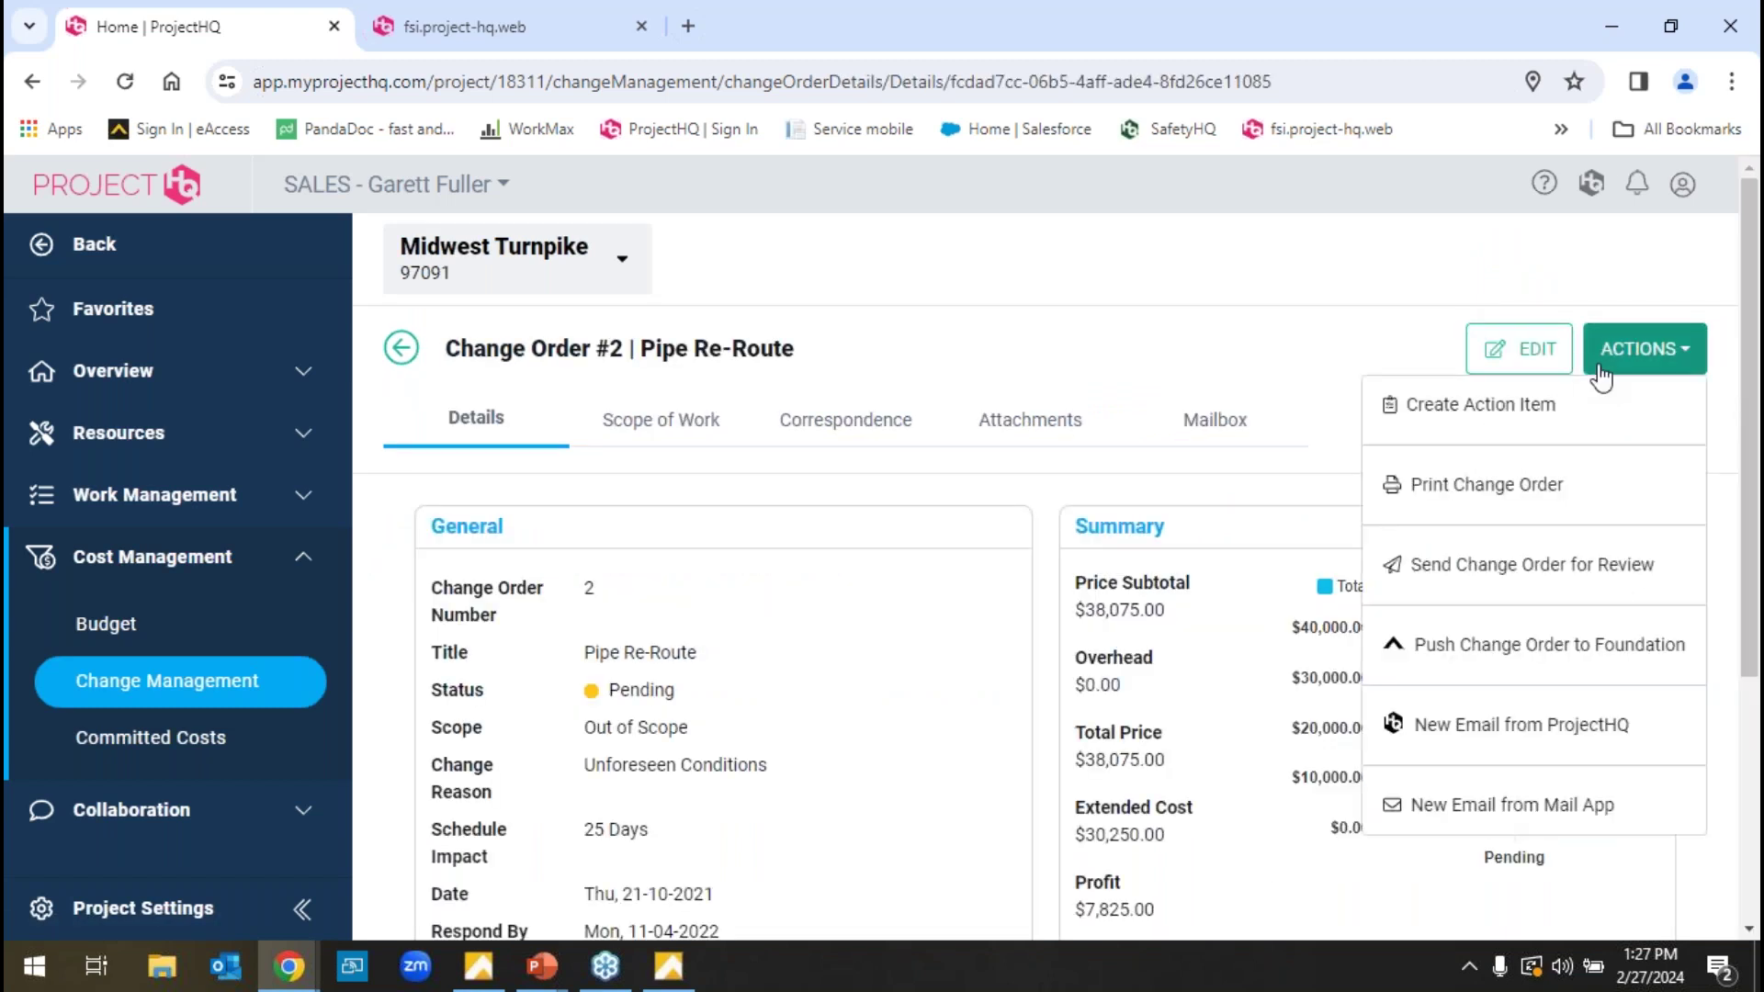
{"action": "left_click", "coordinate": [1293, 338]}
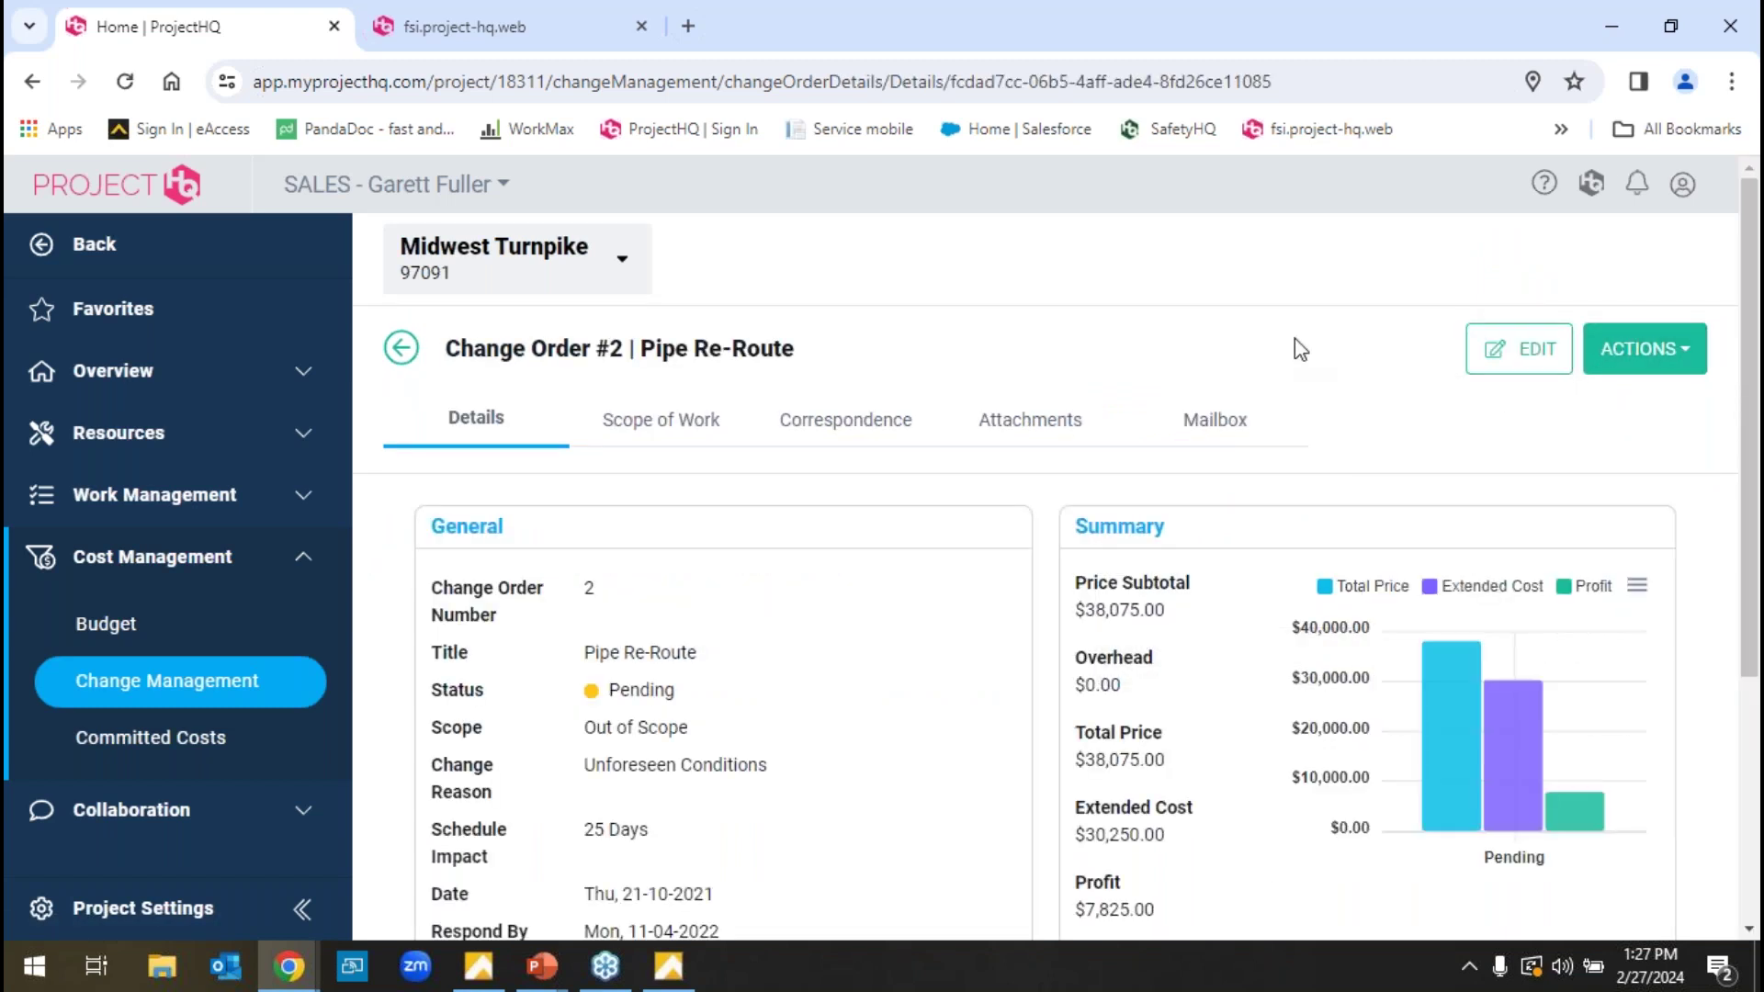
- Open the project's committed costs, review the open purchase orders and the details and items of Purchase Order #143, and return to the list
{"action": "left_click", "coordinate": [182, 744]}
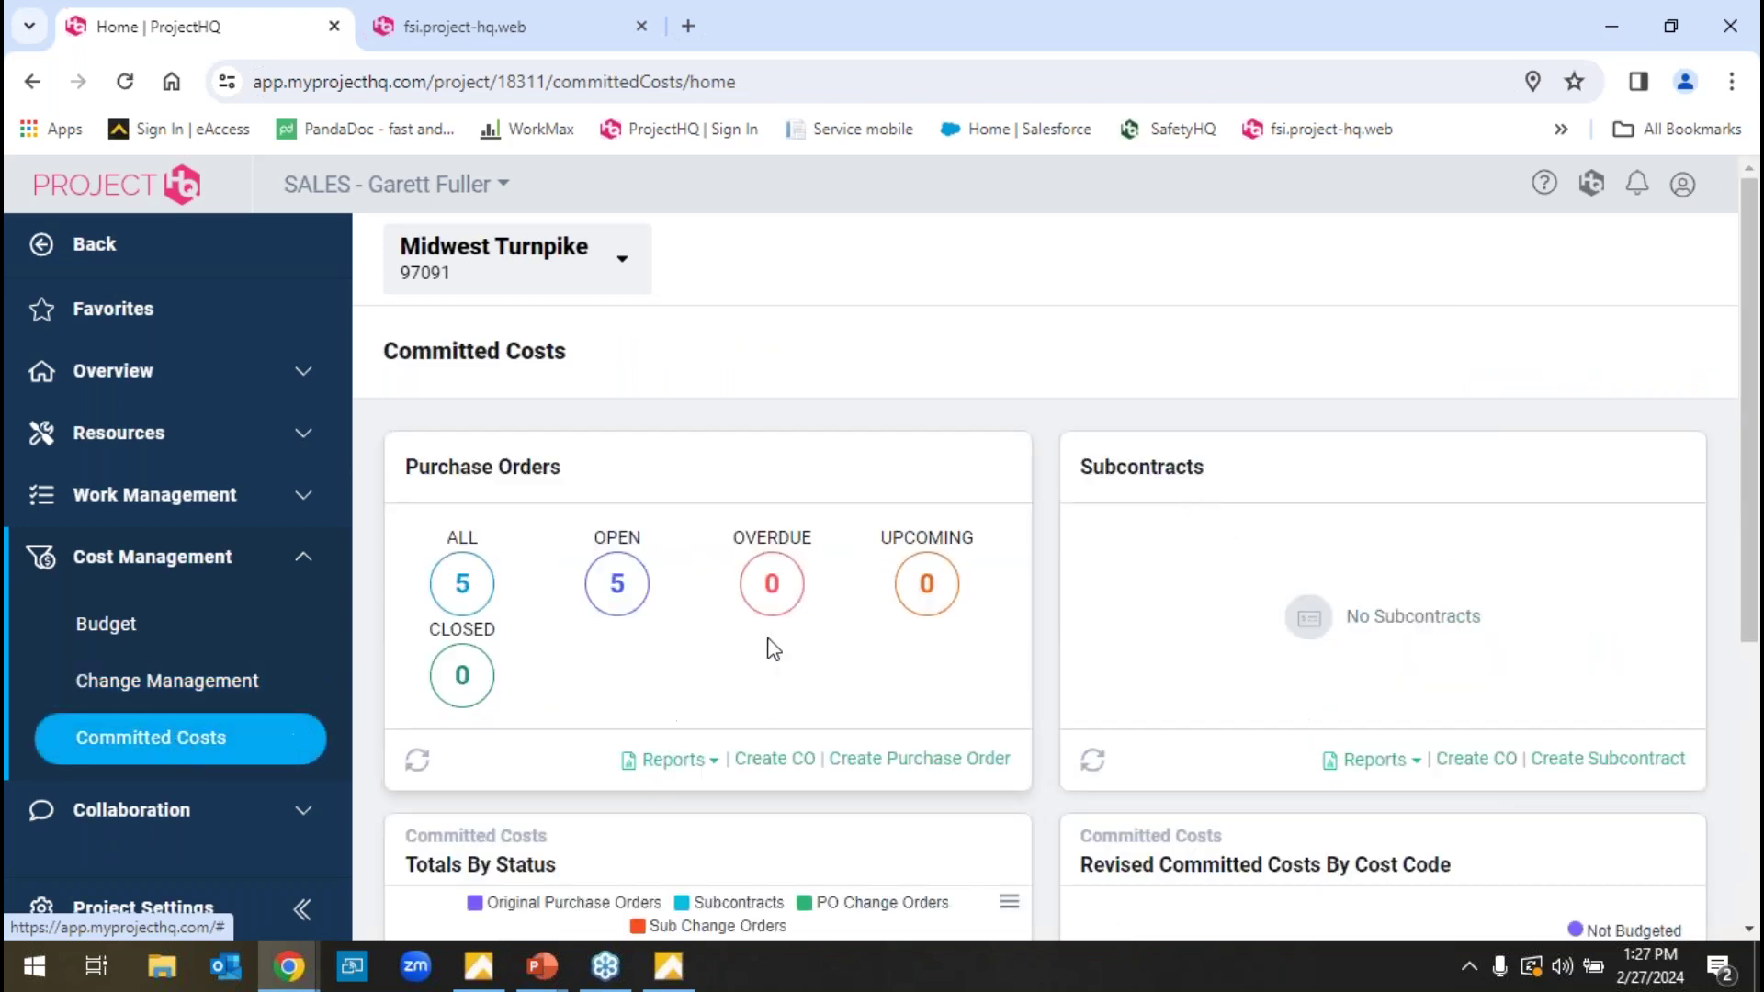
{"action": "left_click", "coordinate": [640, 590]}
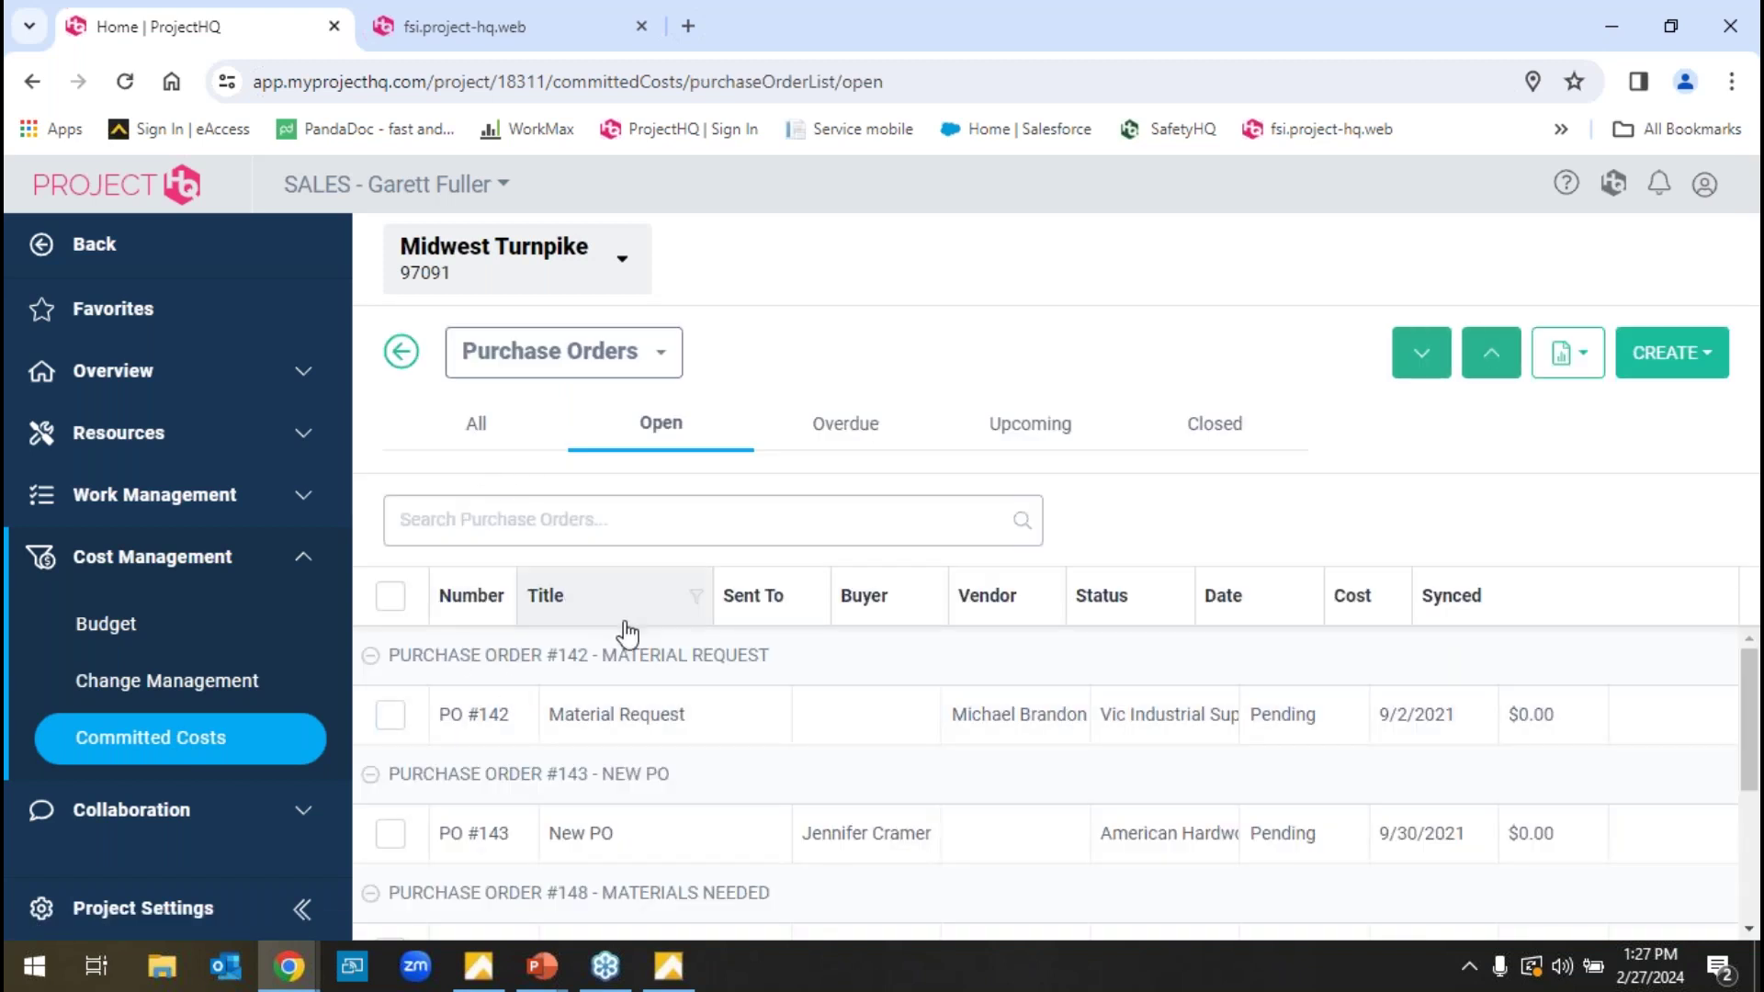
{"action": "left_click", "coordinate": [626, 660]}
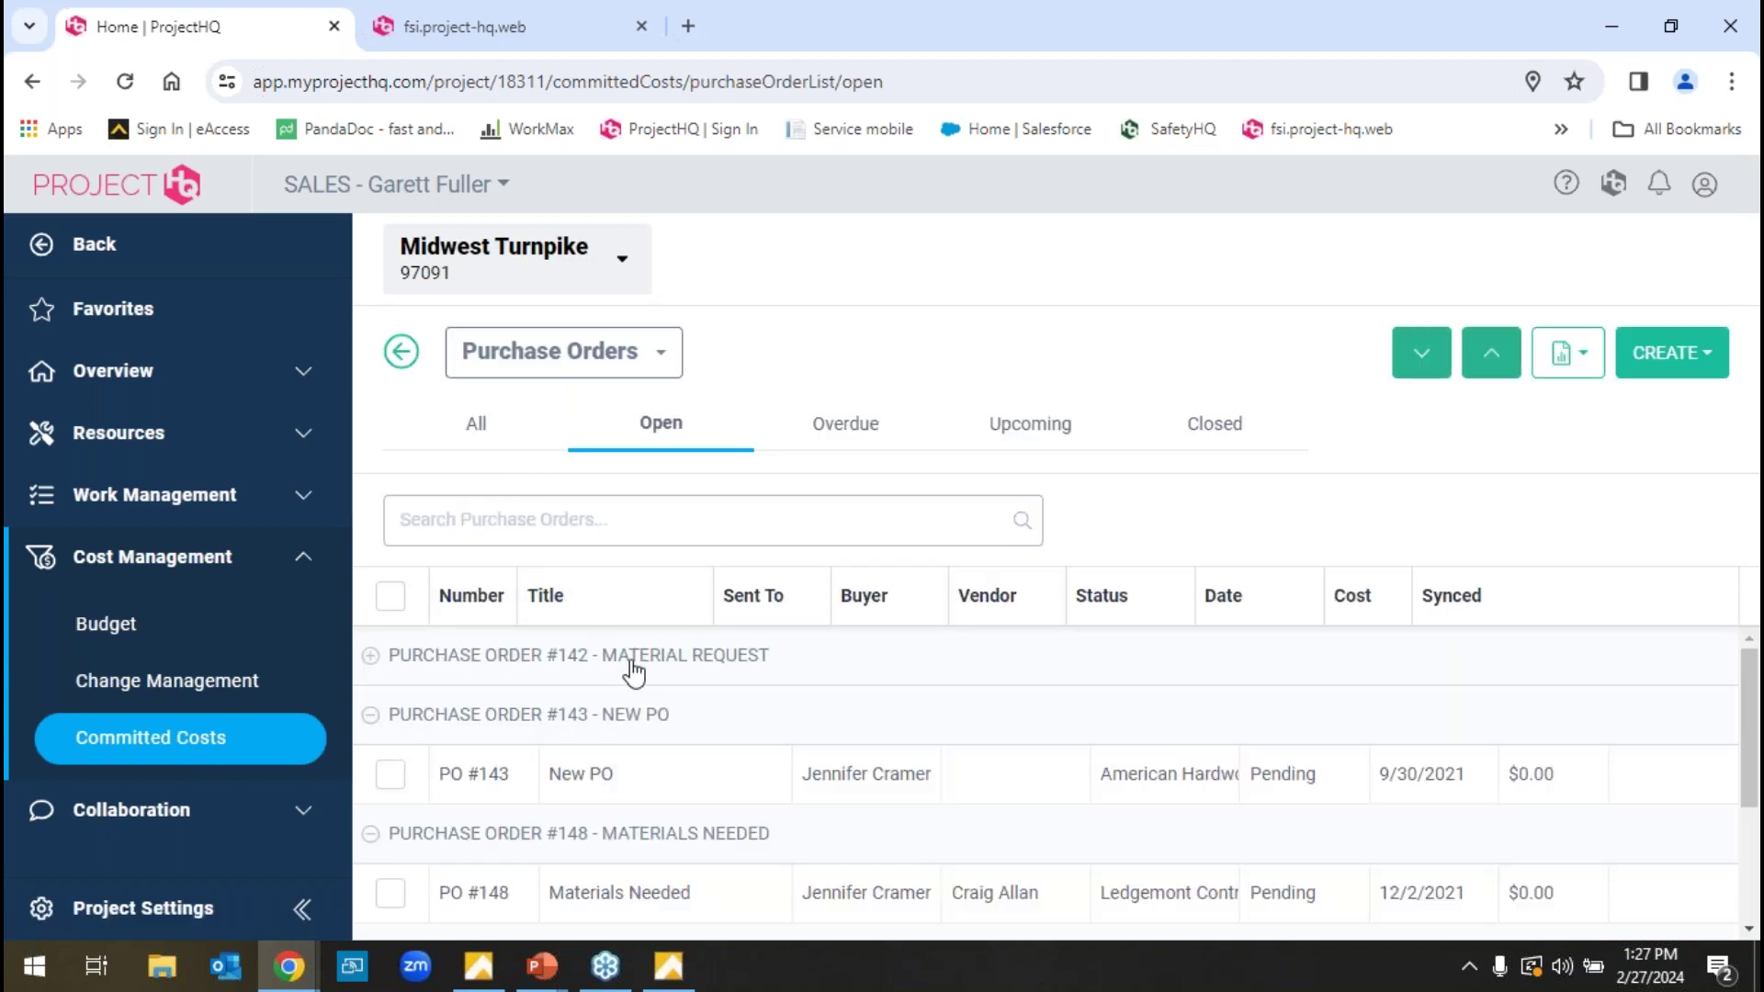
{"action": "left_click", "coordinate": [618, 796]}
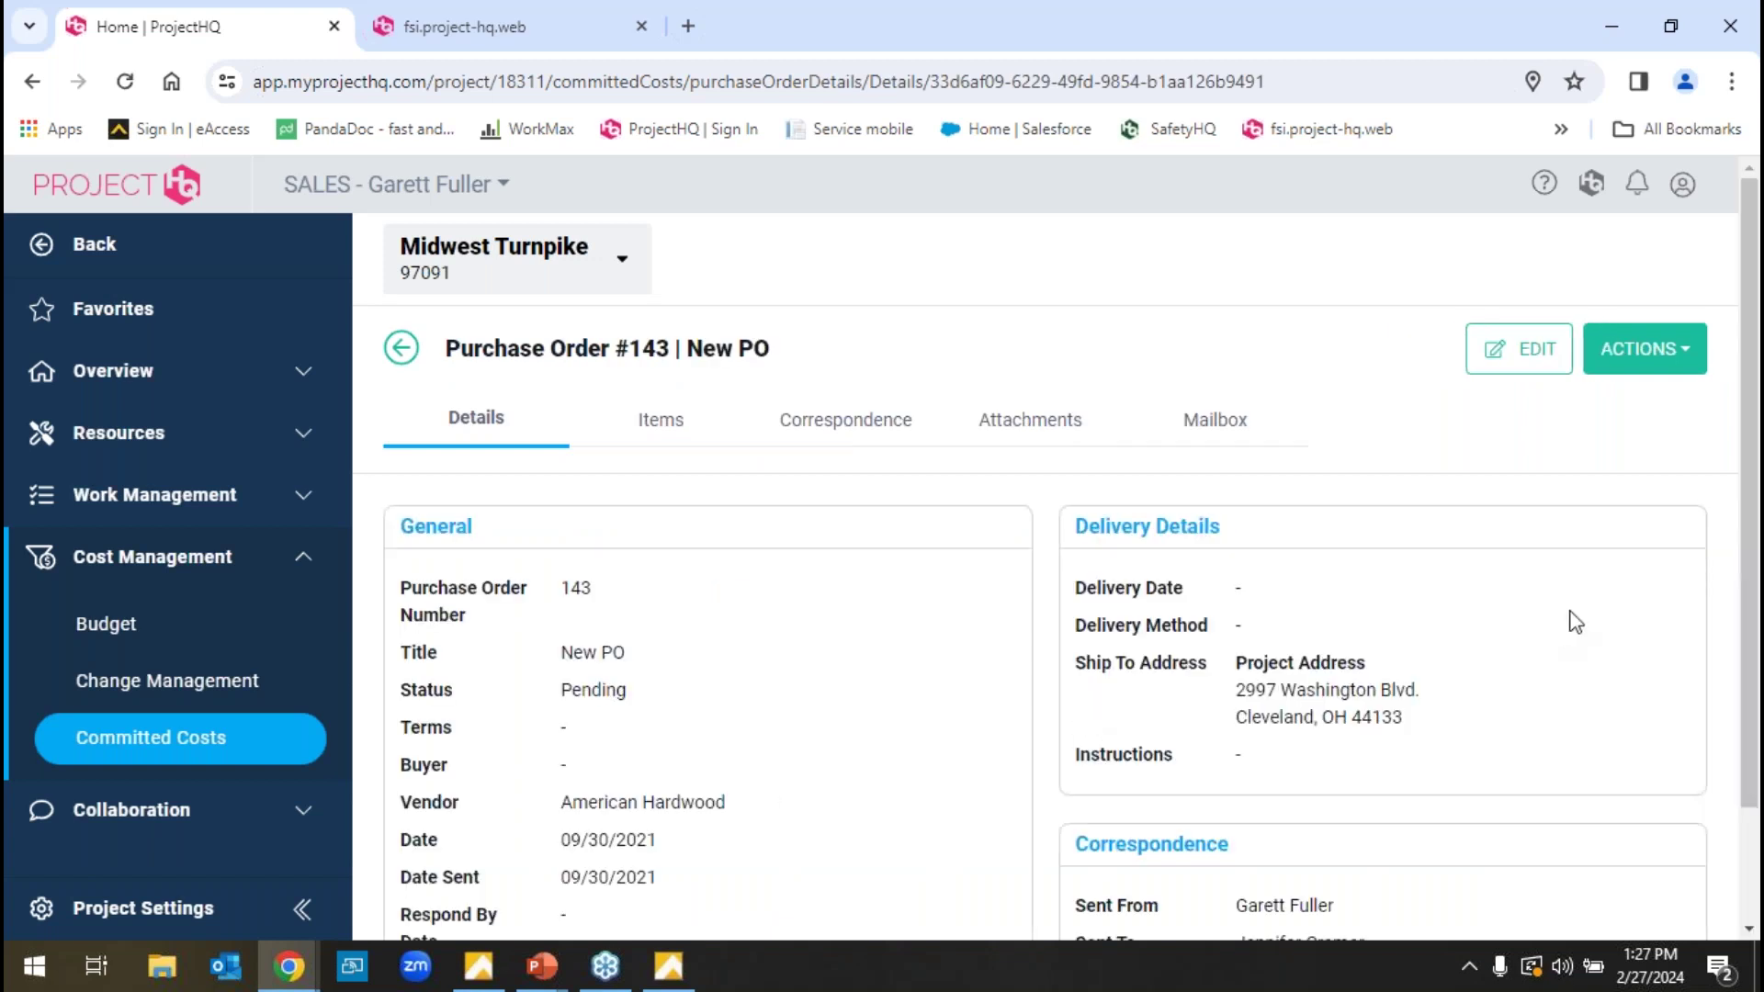
{"action": "mouse_move", "coordinate": [1750, 574]}
{"action": "left_mouse_down"}
{"action": "mouse_move", "coordinate": [1755, 684]}
{"action": "mouse_move", "coordinate": [1754, 569]}
{"action": "left_mouse_up"}
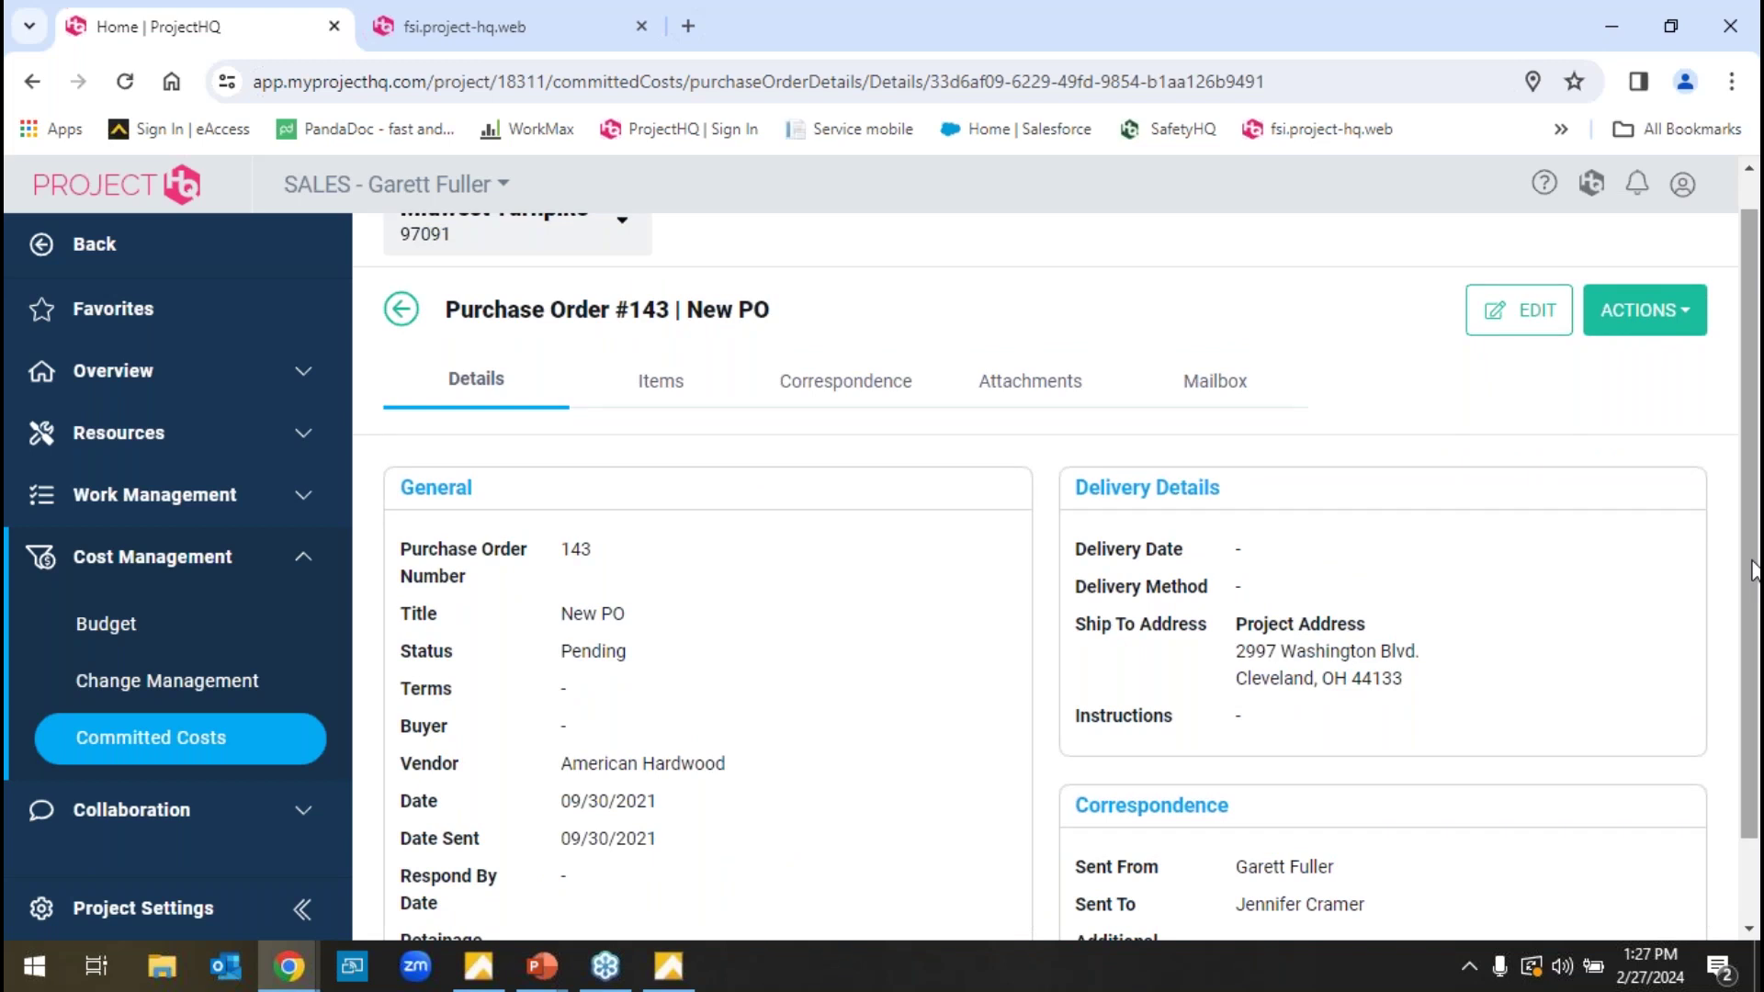
{"action": "left_click", "coordinate": [690, 395]}
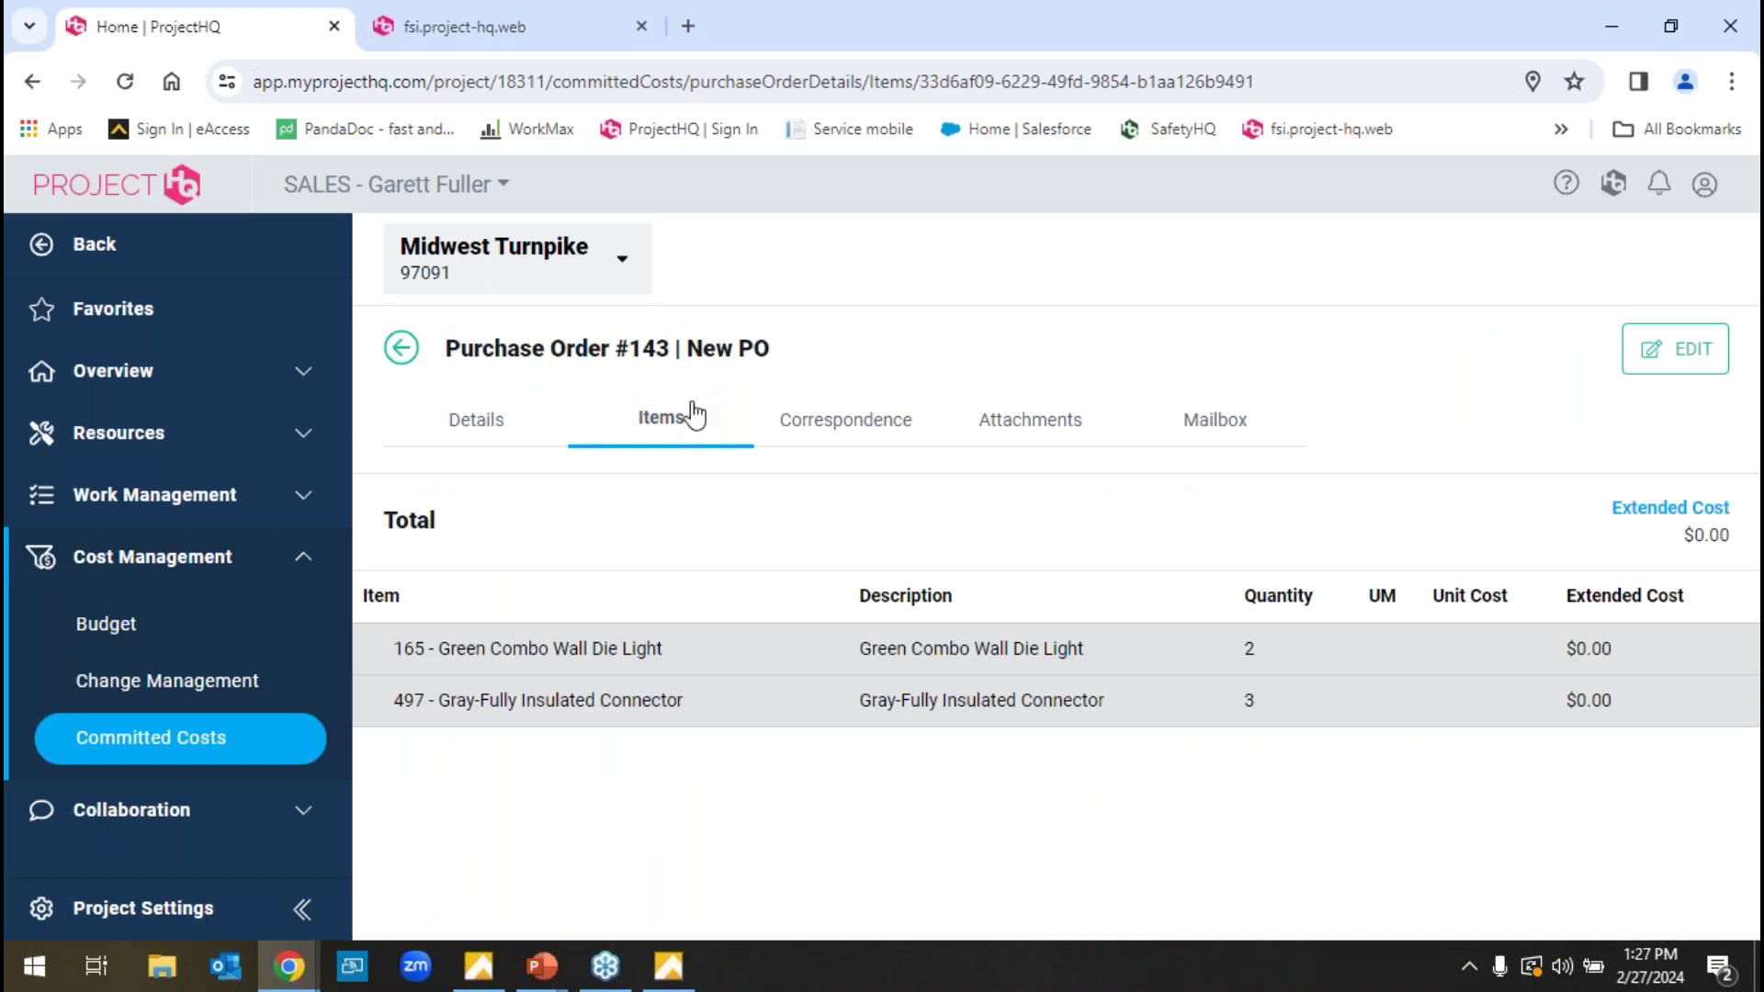
{"action": "left_click", "coordinate": [404, 354]}
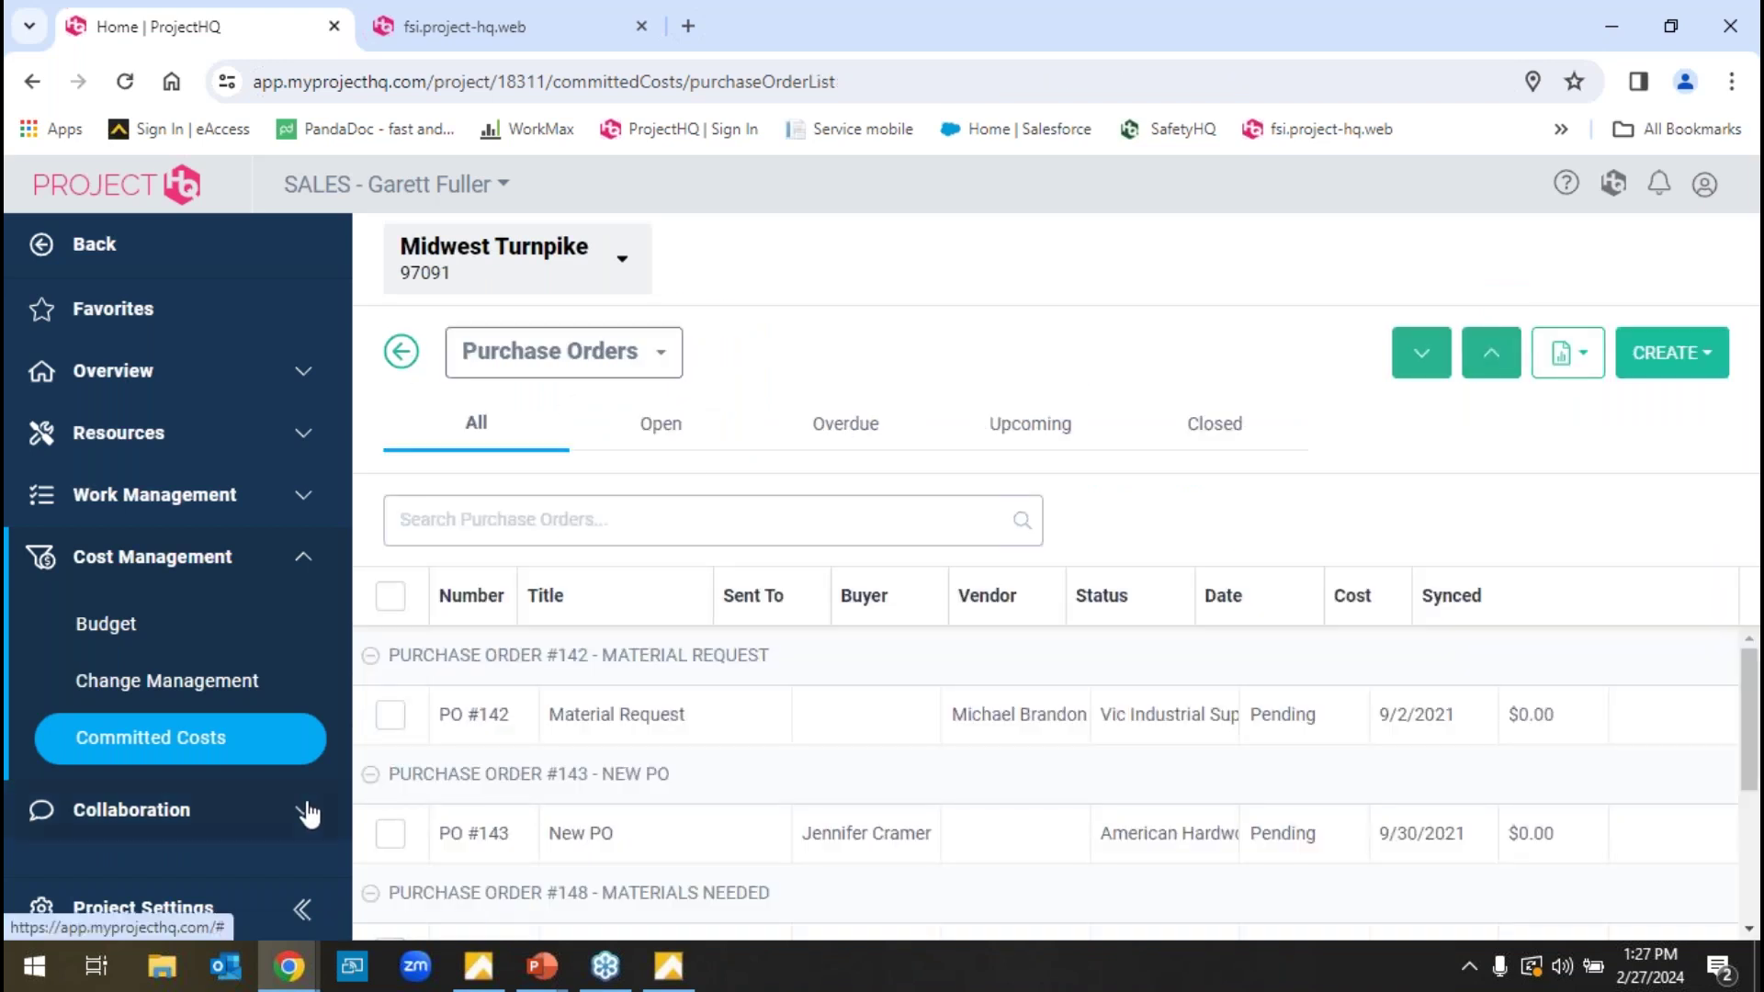
- Open the project's collaboration files and look through its folders, images and documents
{"action": "left_click", "coordinate": [308, 814]}
{"action": "scroll", "coordinate": [358, 768], "scroll_direction": "down", "scroll_amount": 3}
{"action": "scroll", "coordinate": [147, 813], "scroll_direction": "down", "scroll_amount": 1}
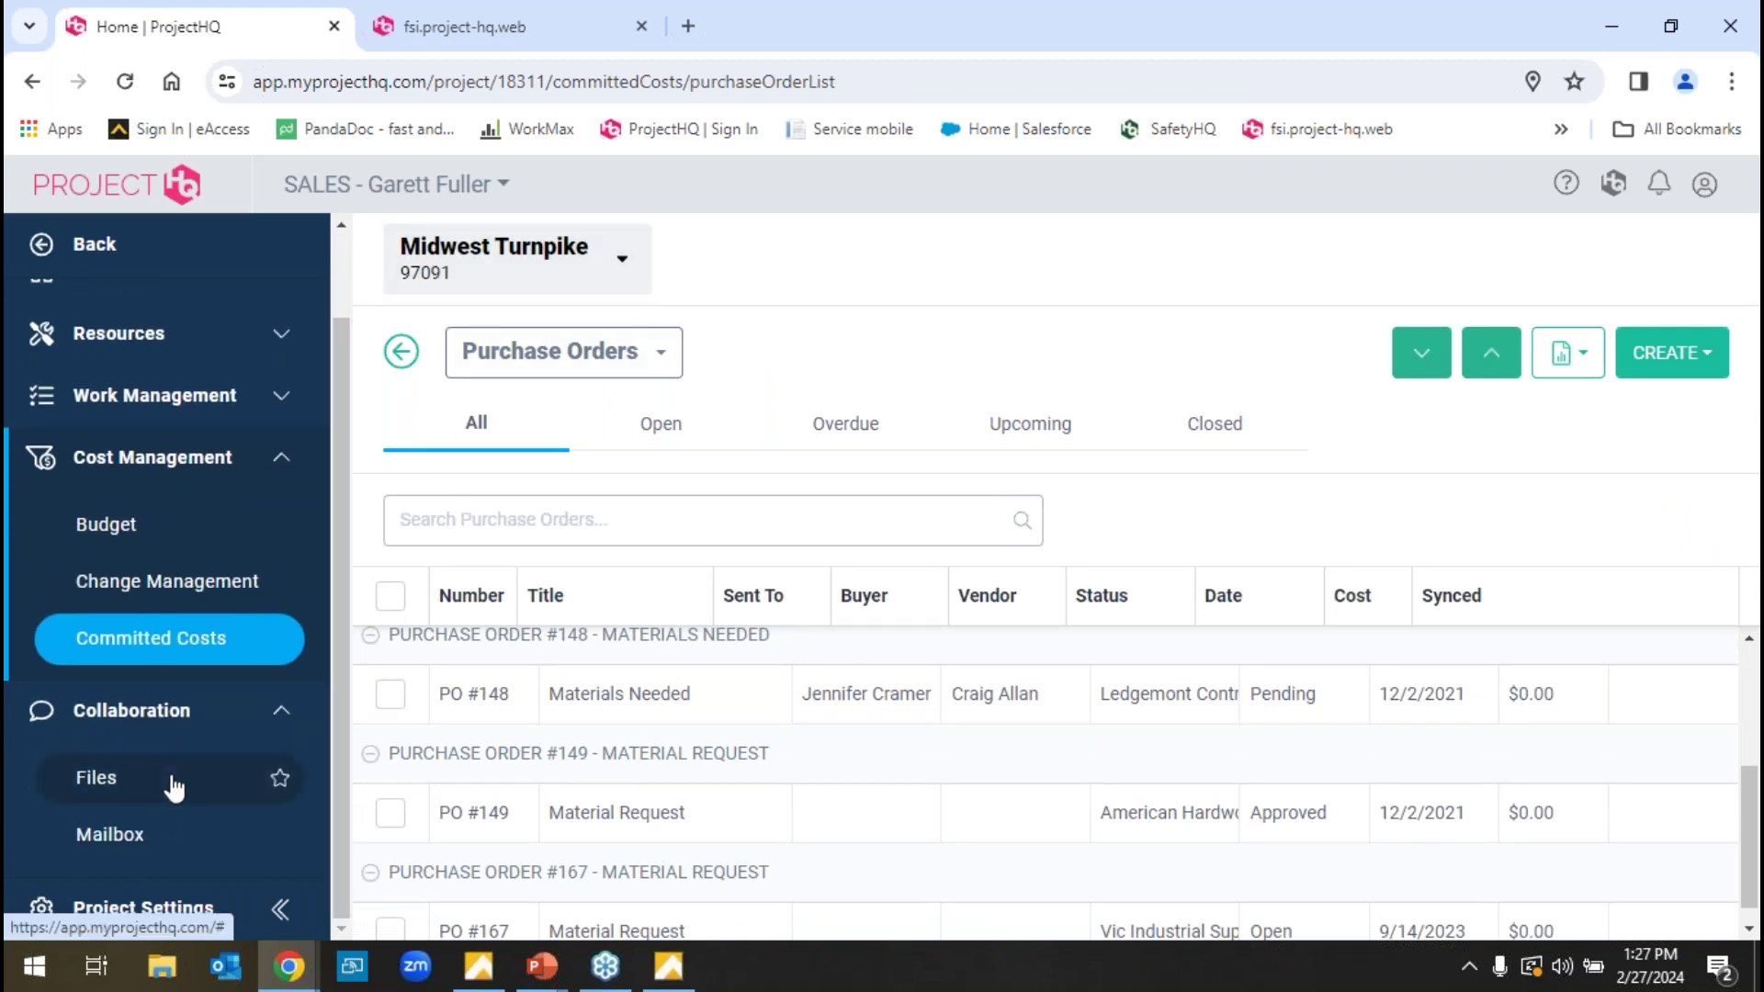
{"action": "left_click", "coordinate": [174, 788]}
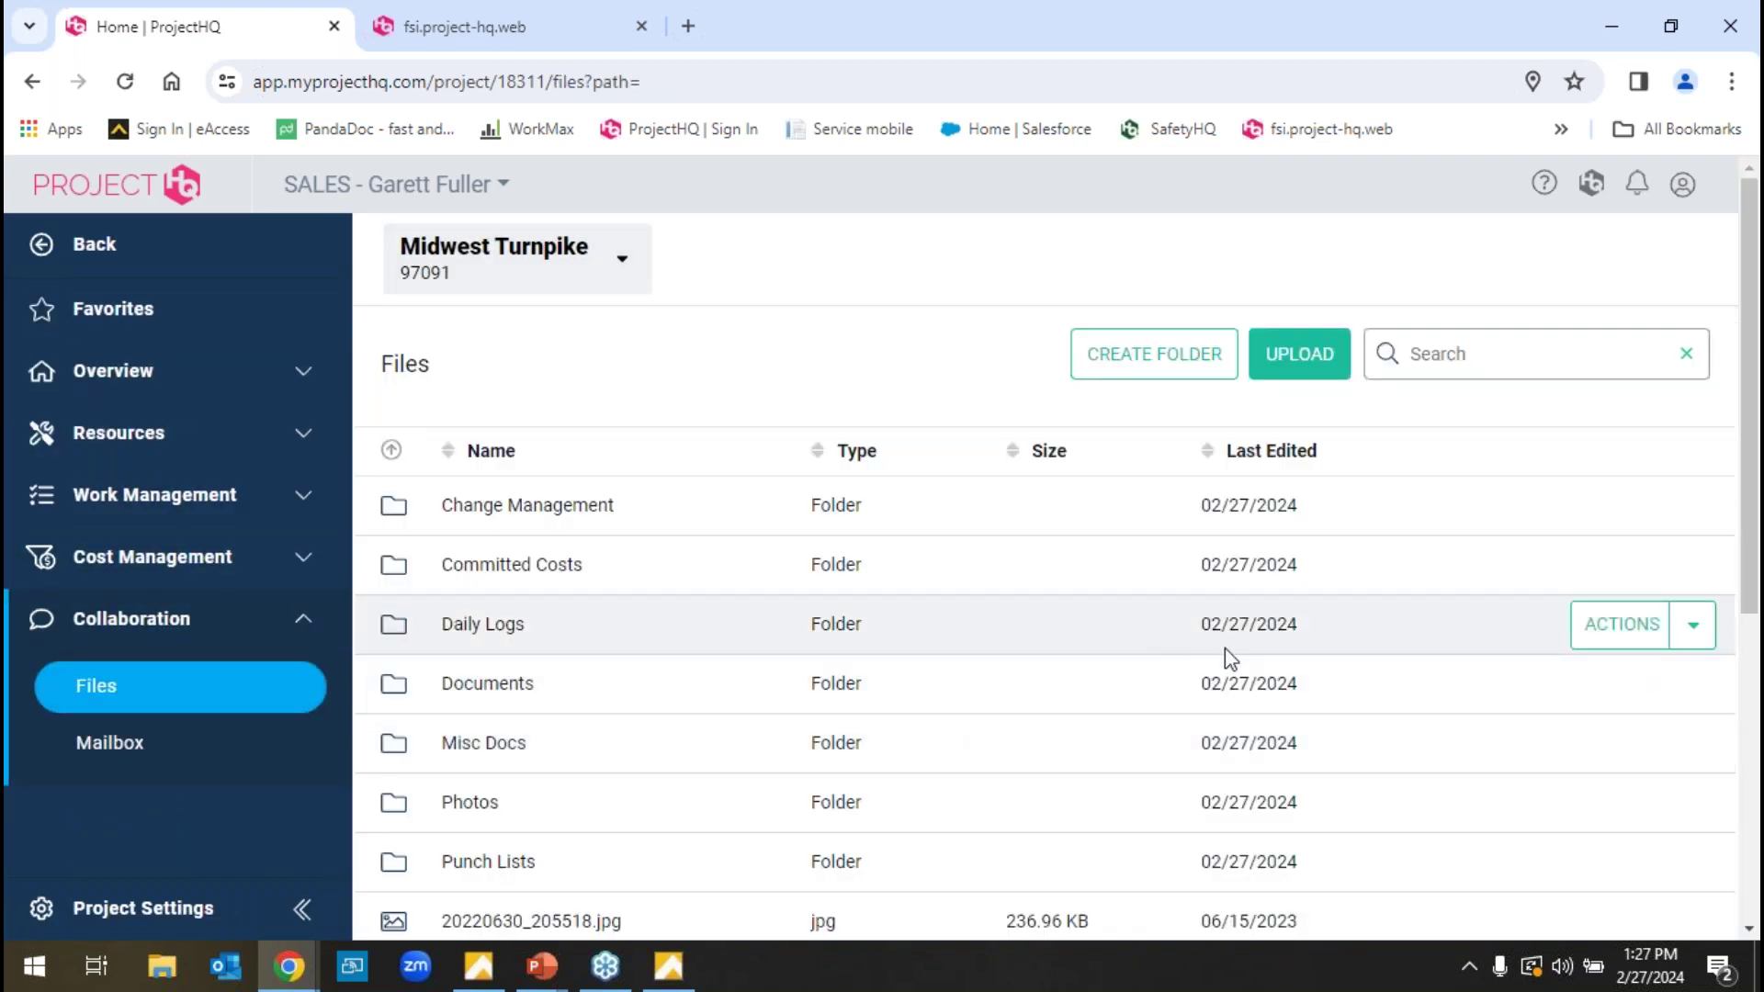
{"action": "left_click_drag", "start_coordinate": [1753, 525], "coordinate": [1755, 590]}
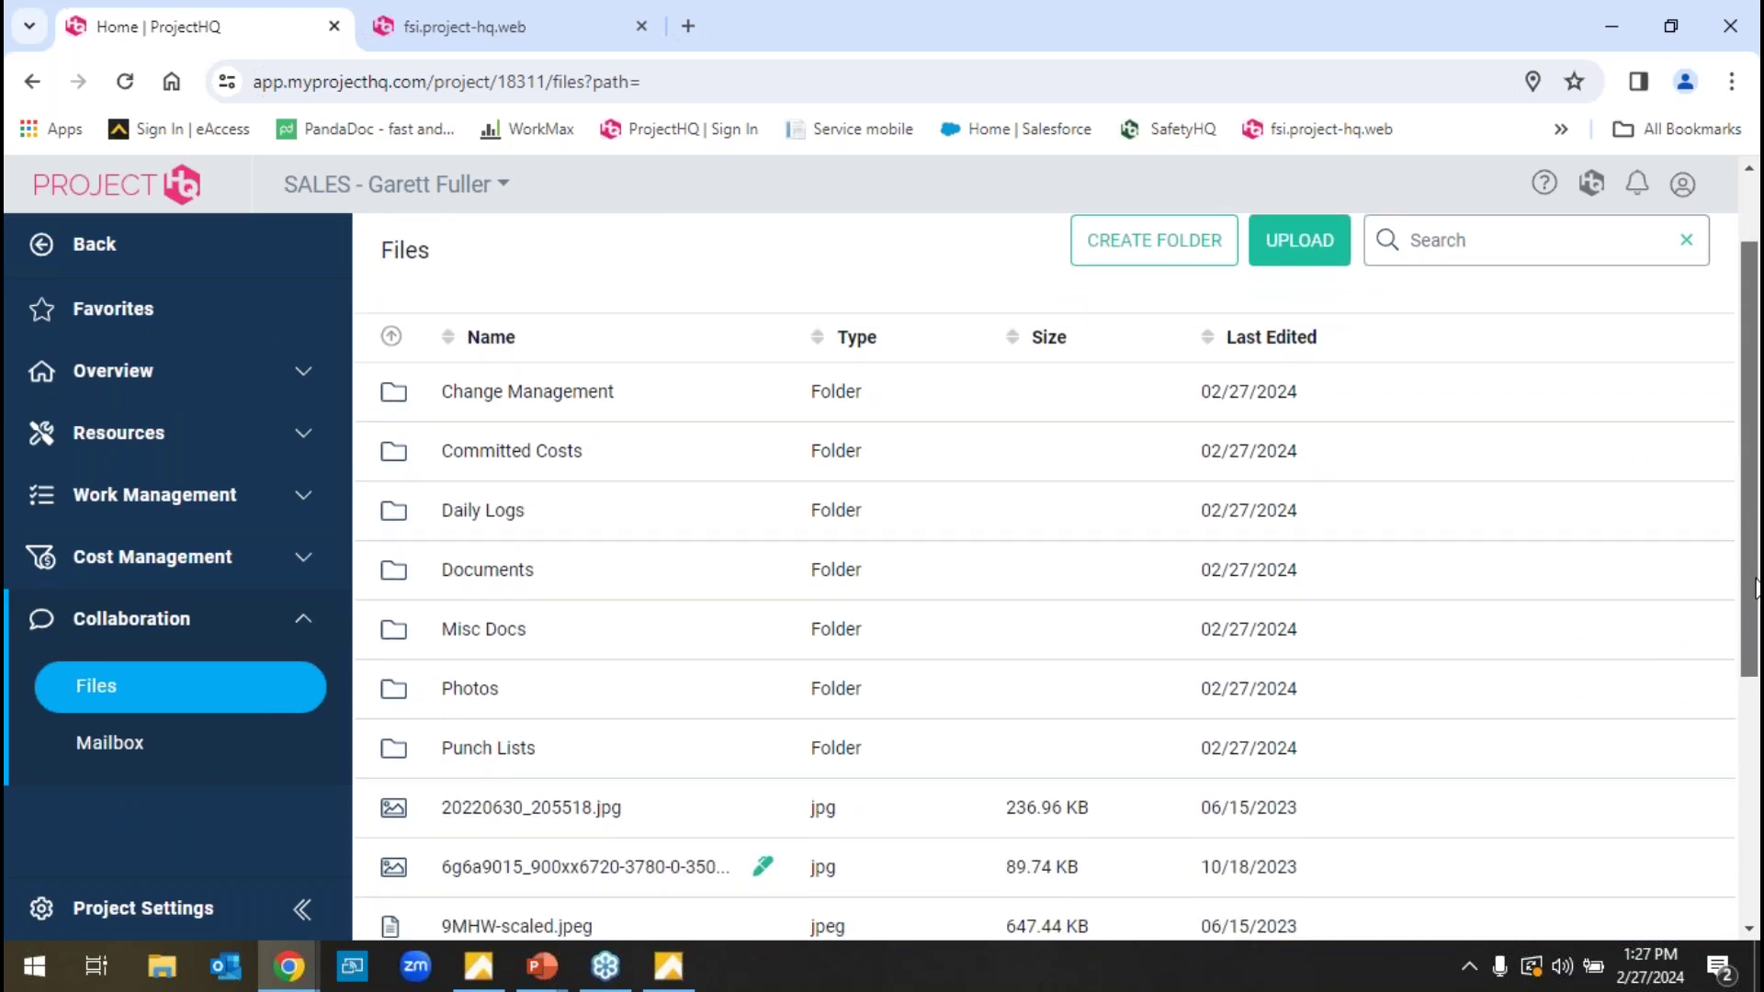
{"action": "left_click_drag", "start_coordinate": [1755, 590], "coordinate": [1755, 753]}
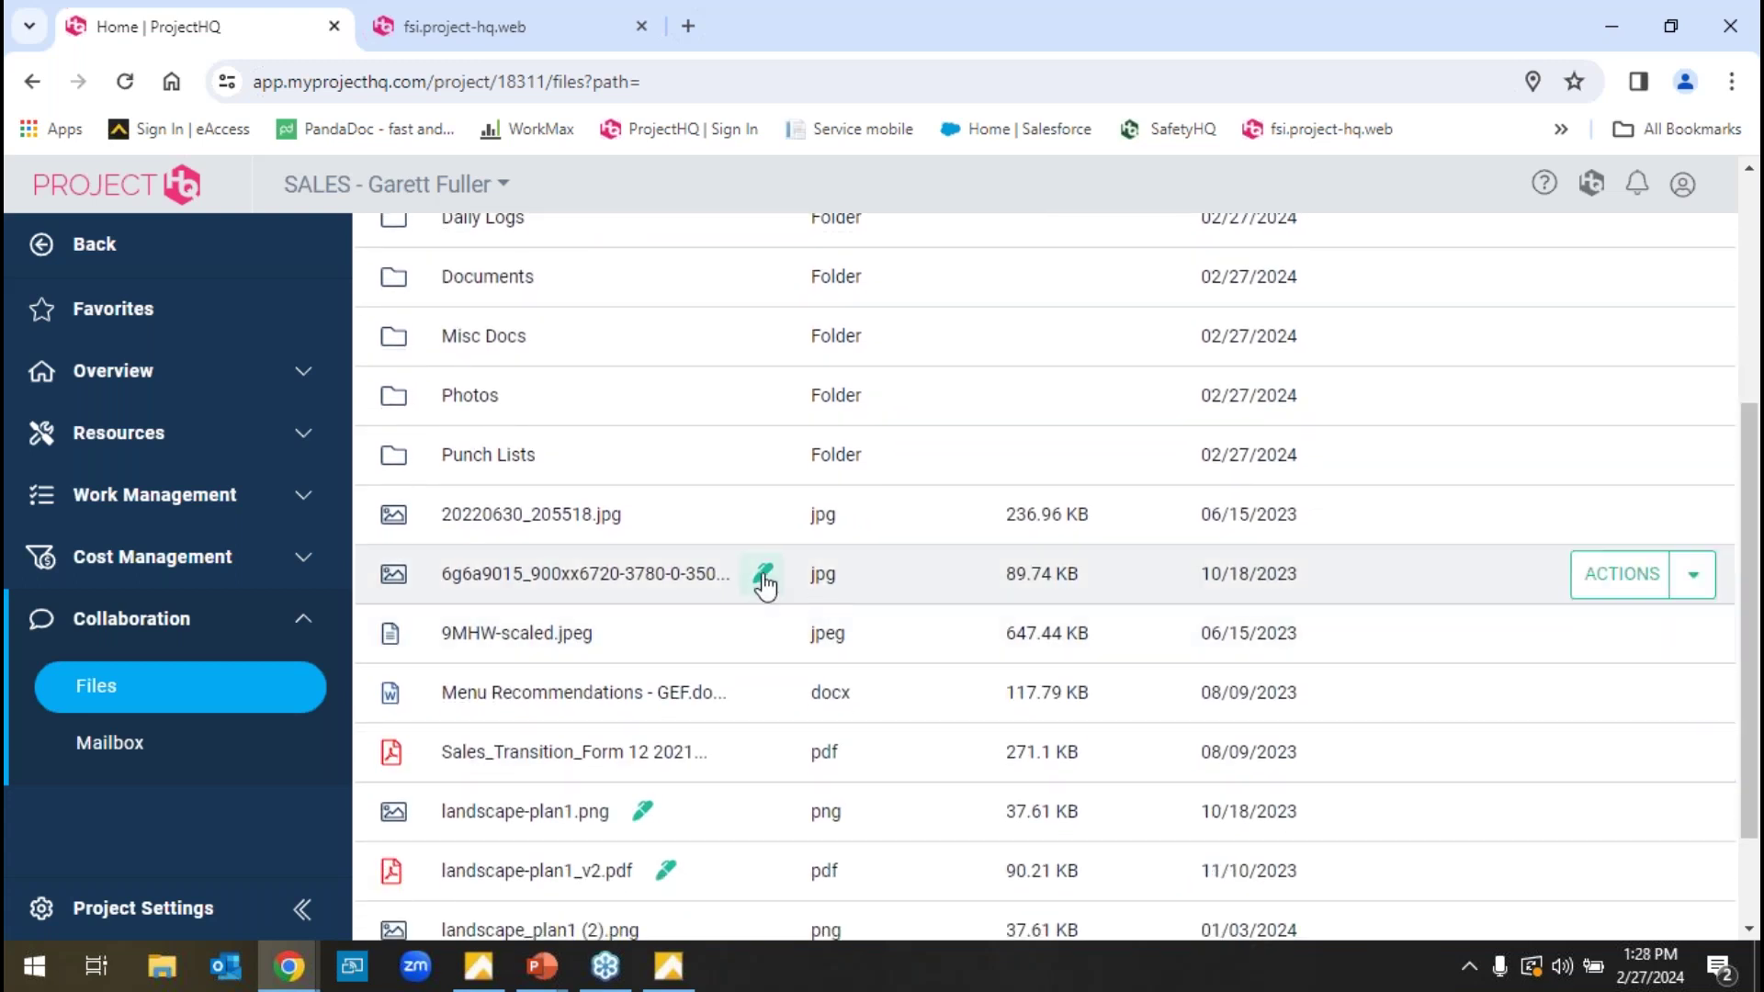
{"action": "left_click_drag", "start_coordinate": [1752, 770], "coordinate": [1752, 547]}
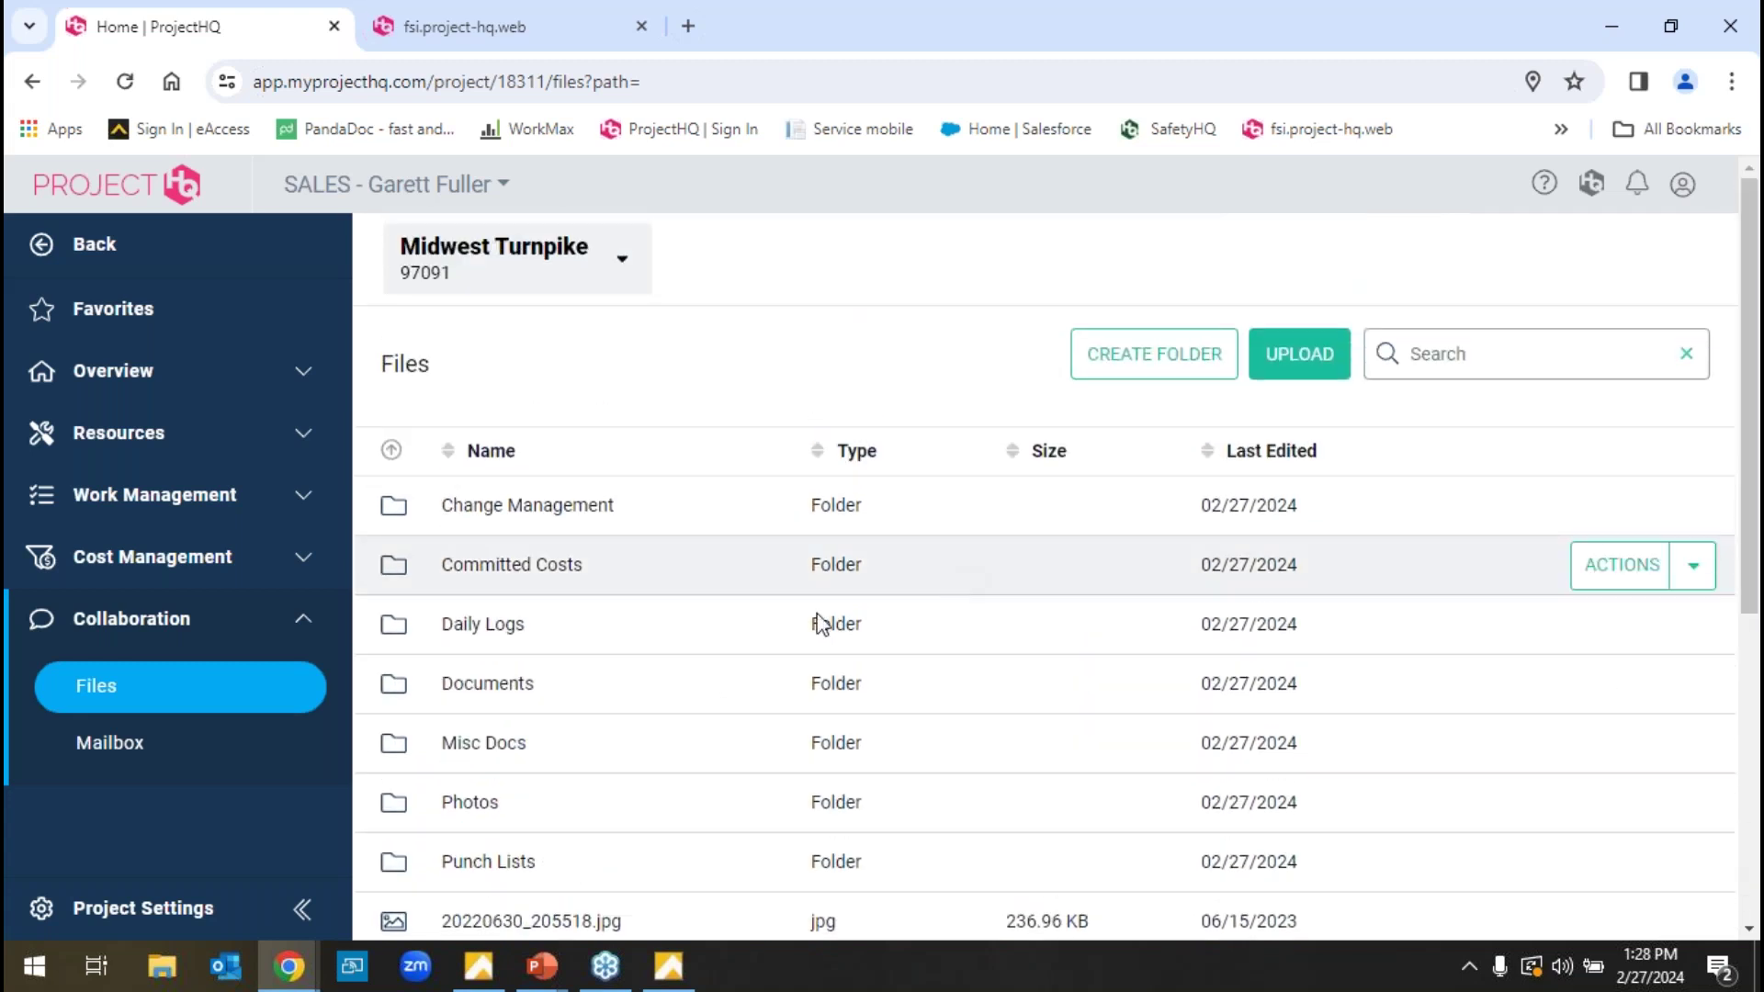
- Browse the project mailbox, open an RFI #1 email, and return to the portfolio home page
{"action": "left_click", "coordinate": [181, 751]}
{"action": "left_click_drag", "start_coordinate": [982, 479], "coordinate": [1010, 631]}
{"action": "left_click", "coordinate": [905, 708]}
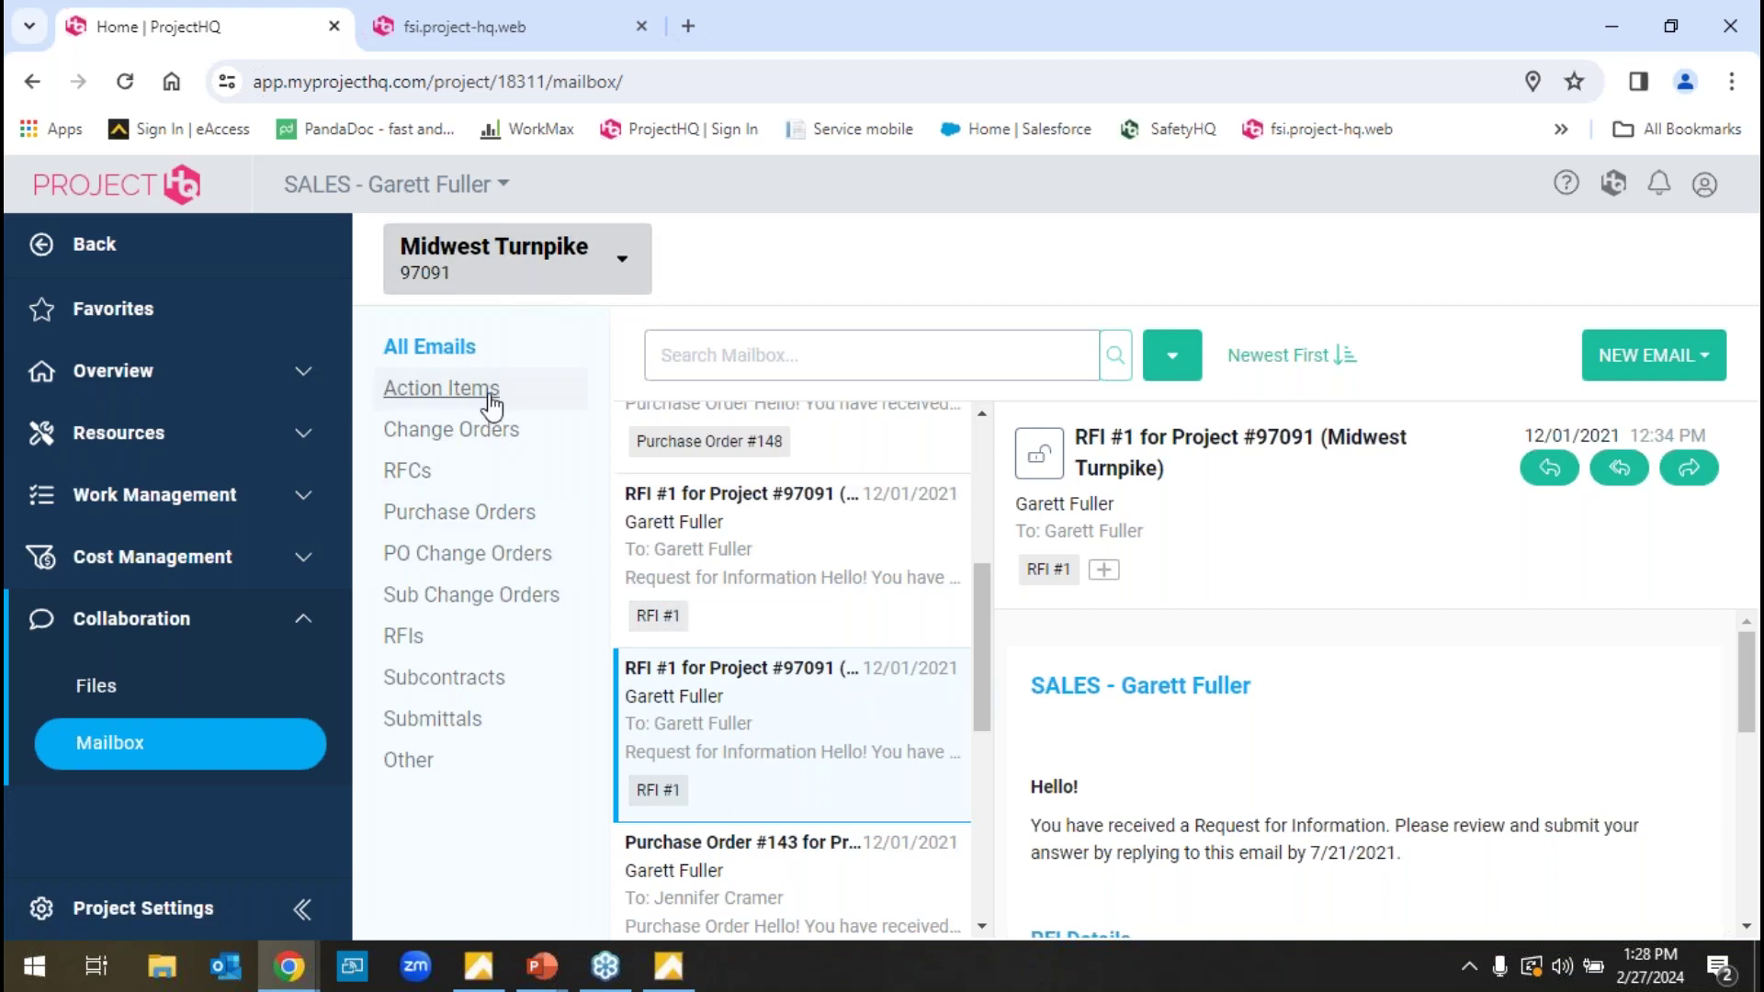
{"action": "left_click", "coordinate": [138, 200]}
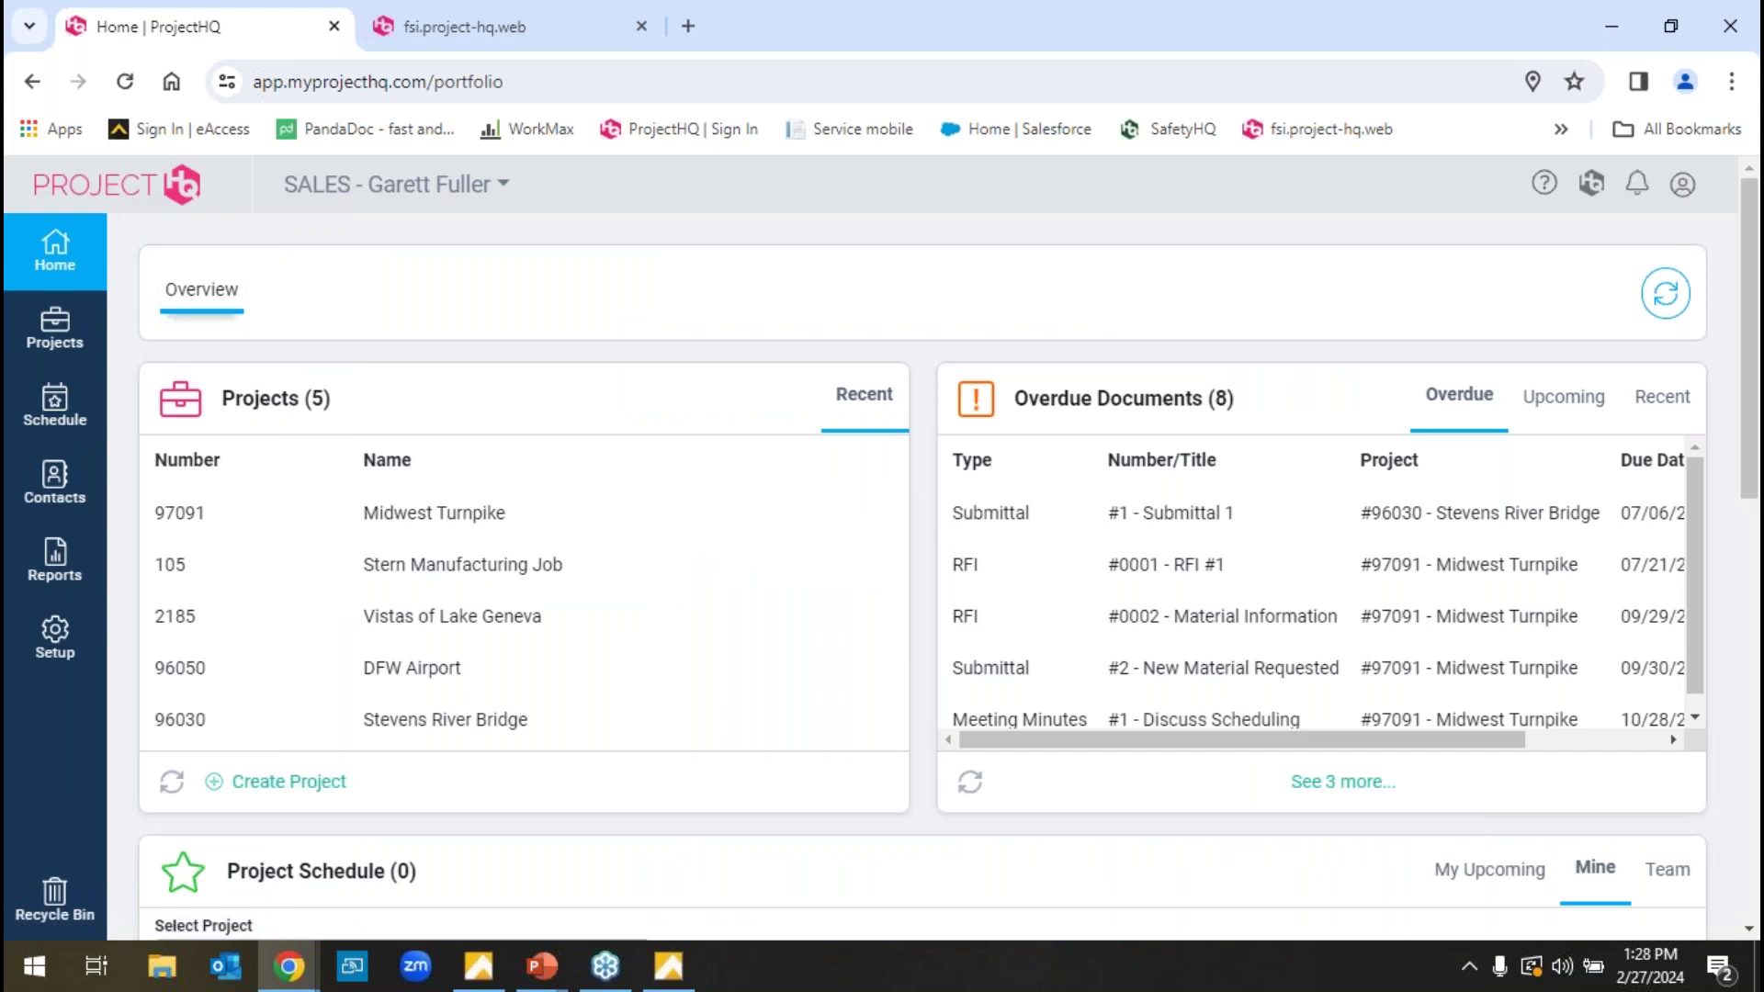
- Switch to the HRHQ dashboard in the incognito browser window and maximize that window
{"action": "key", "text": "alt+Tab"}
{"action": "left_click_drag", "start_coordinate": [762, 260], "coordinate": [525, 40]}
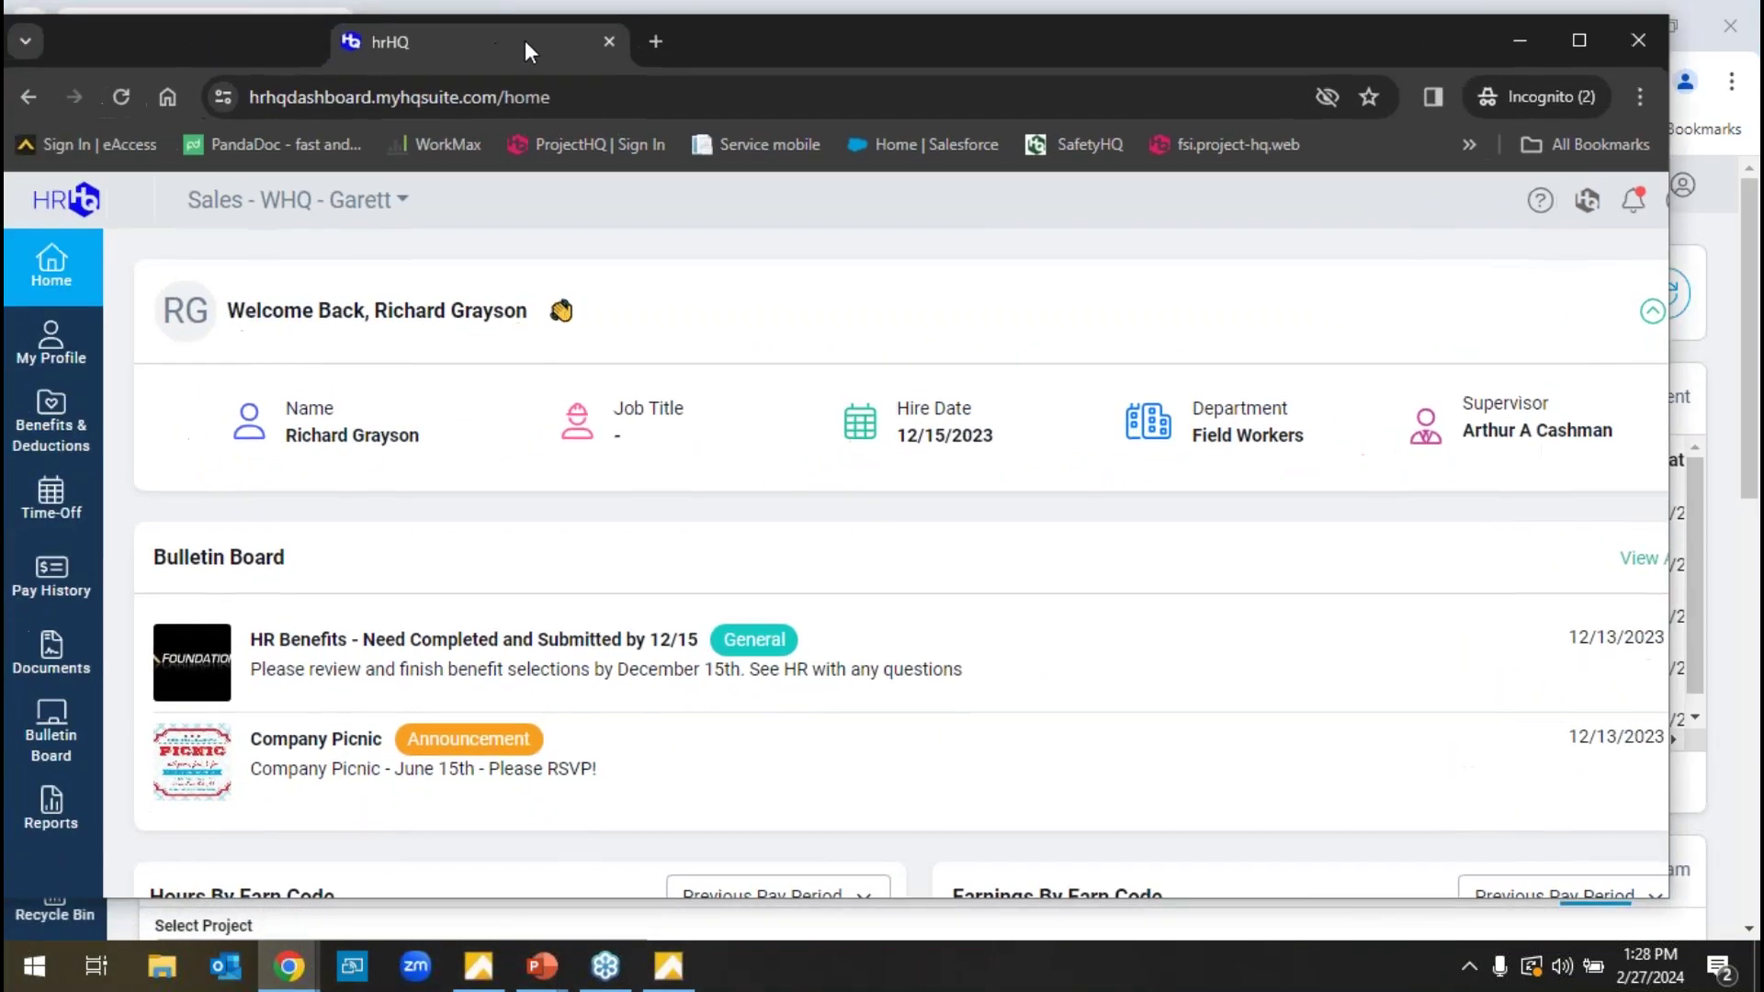
{"action": "left_click", "coordinate": [1602, 33]}
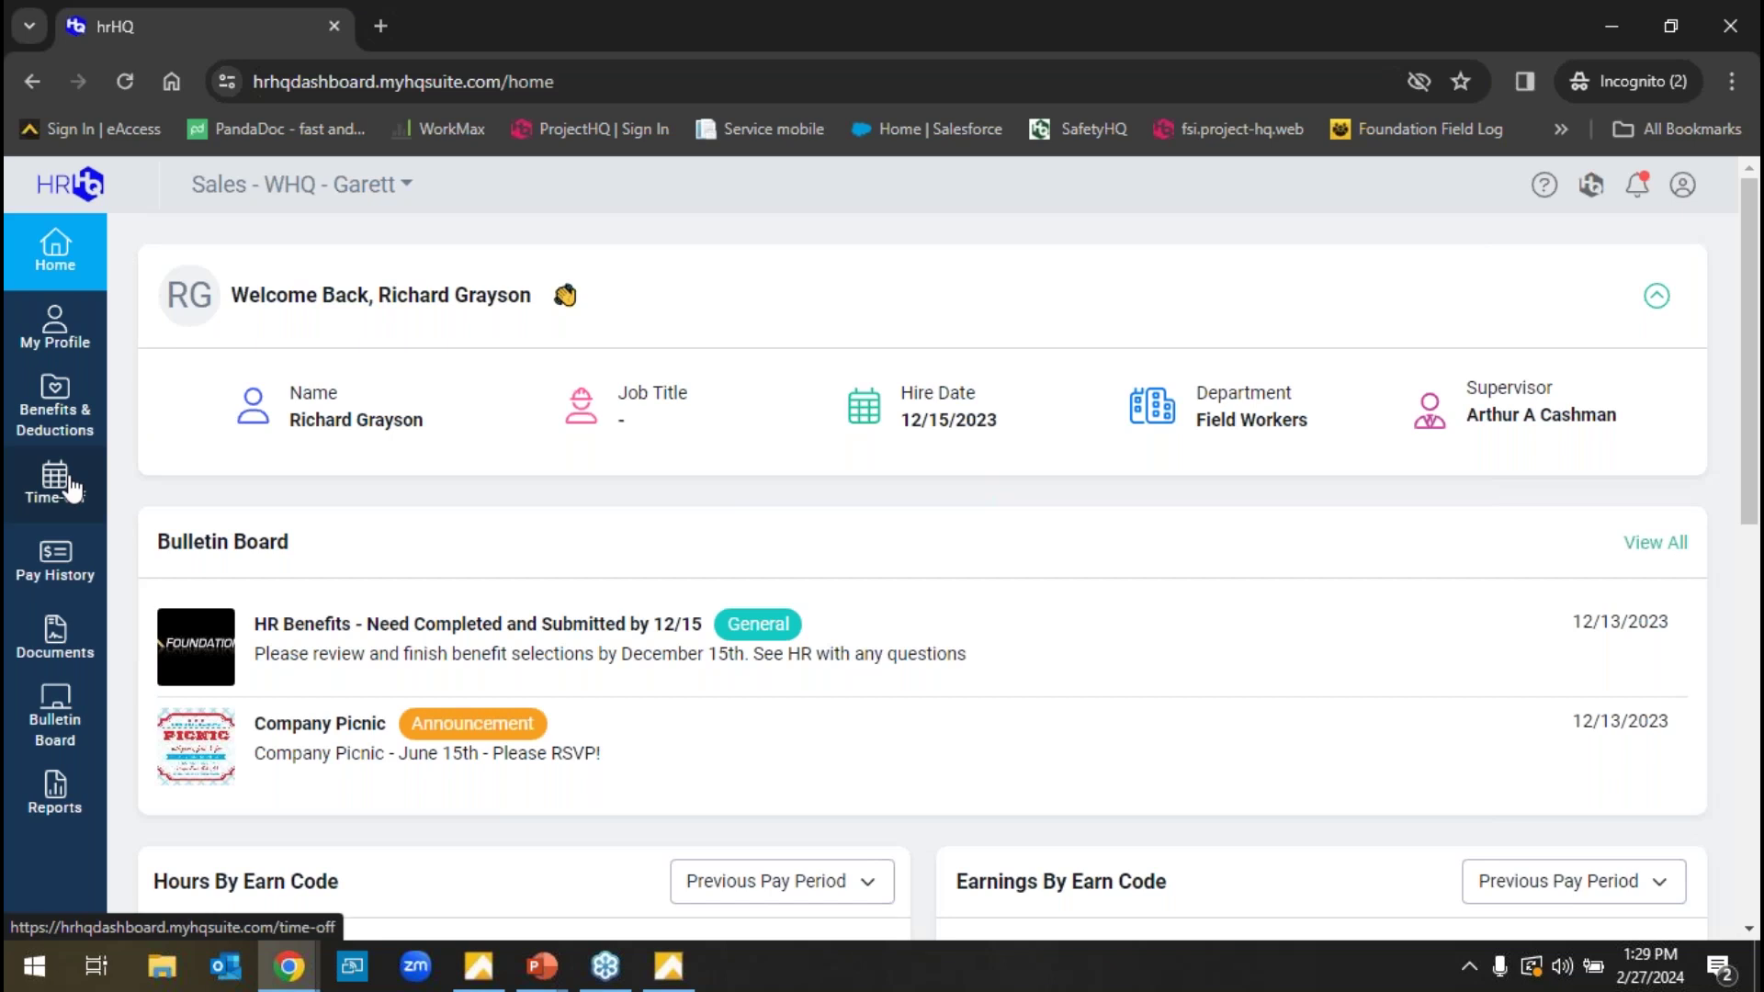
- Open the 2024 pay history and review the 02/26/2024 pay stub's earnings, taxes, deductions and fringes
{"action": "left_click", "coordinate": [77, 572]}
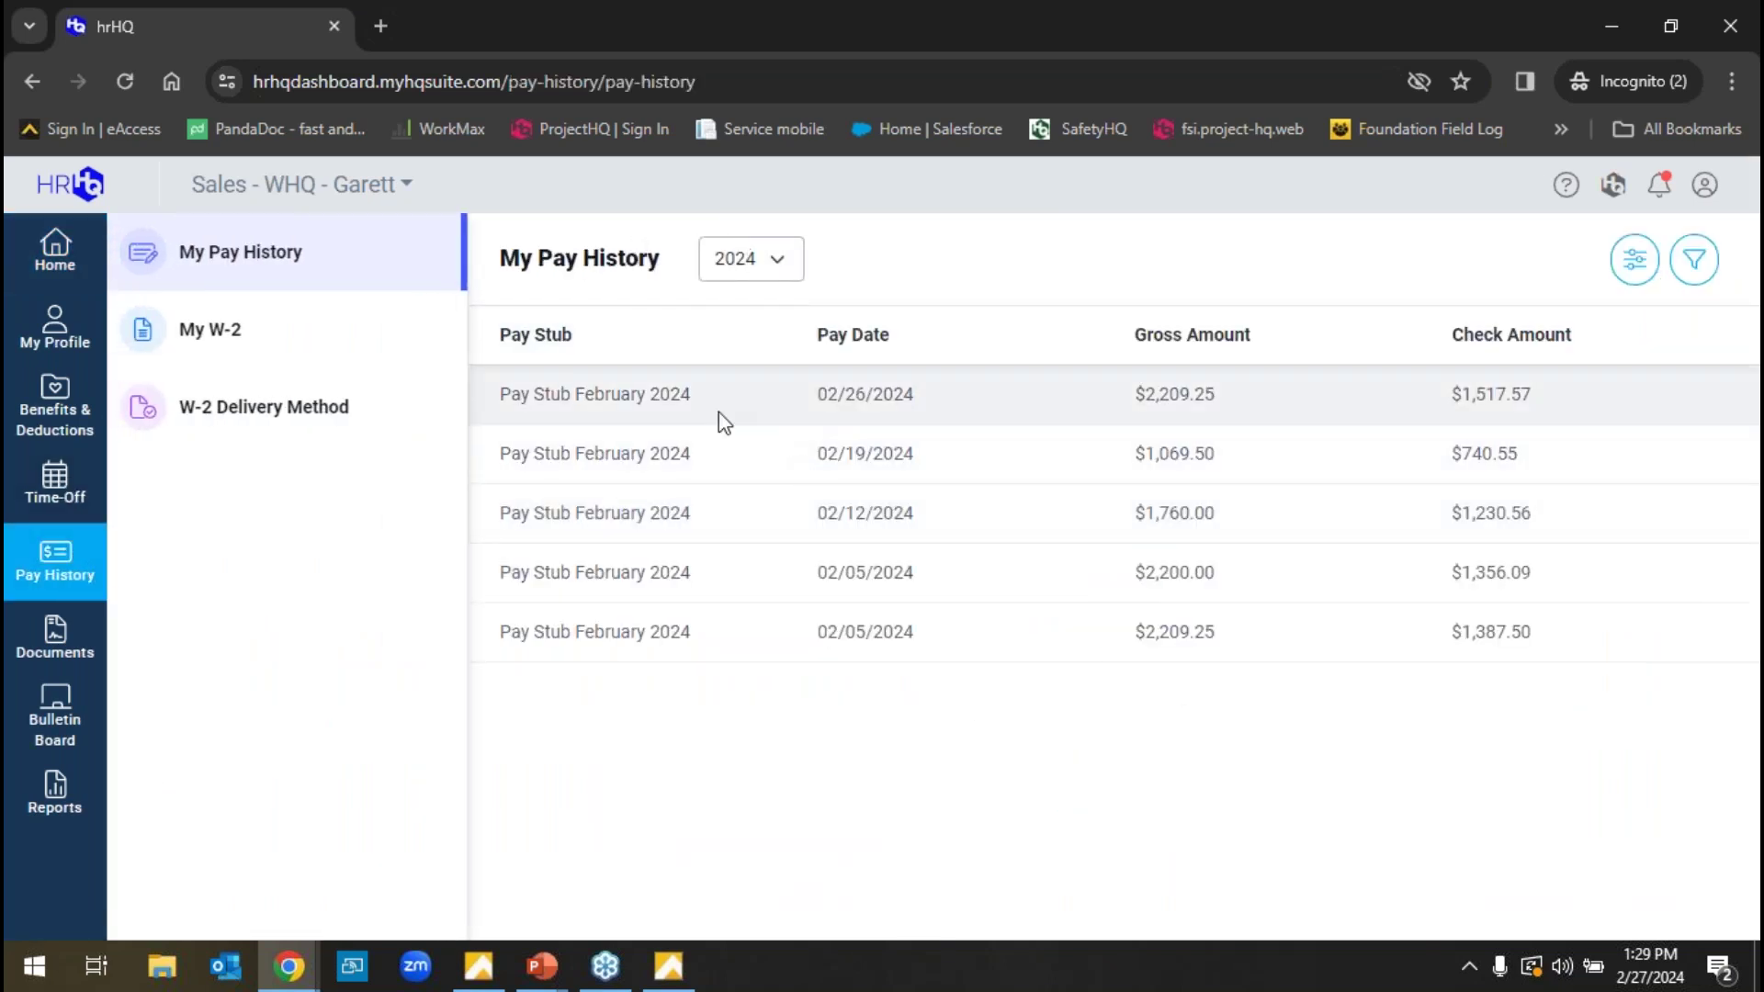
{"action": "left_click", "coordinate": [715, 414]}
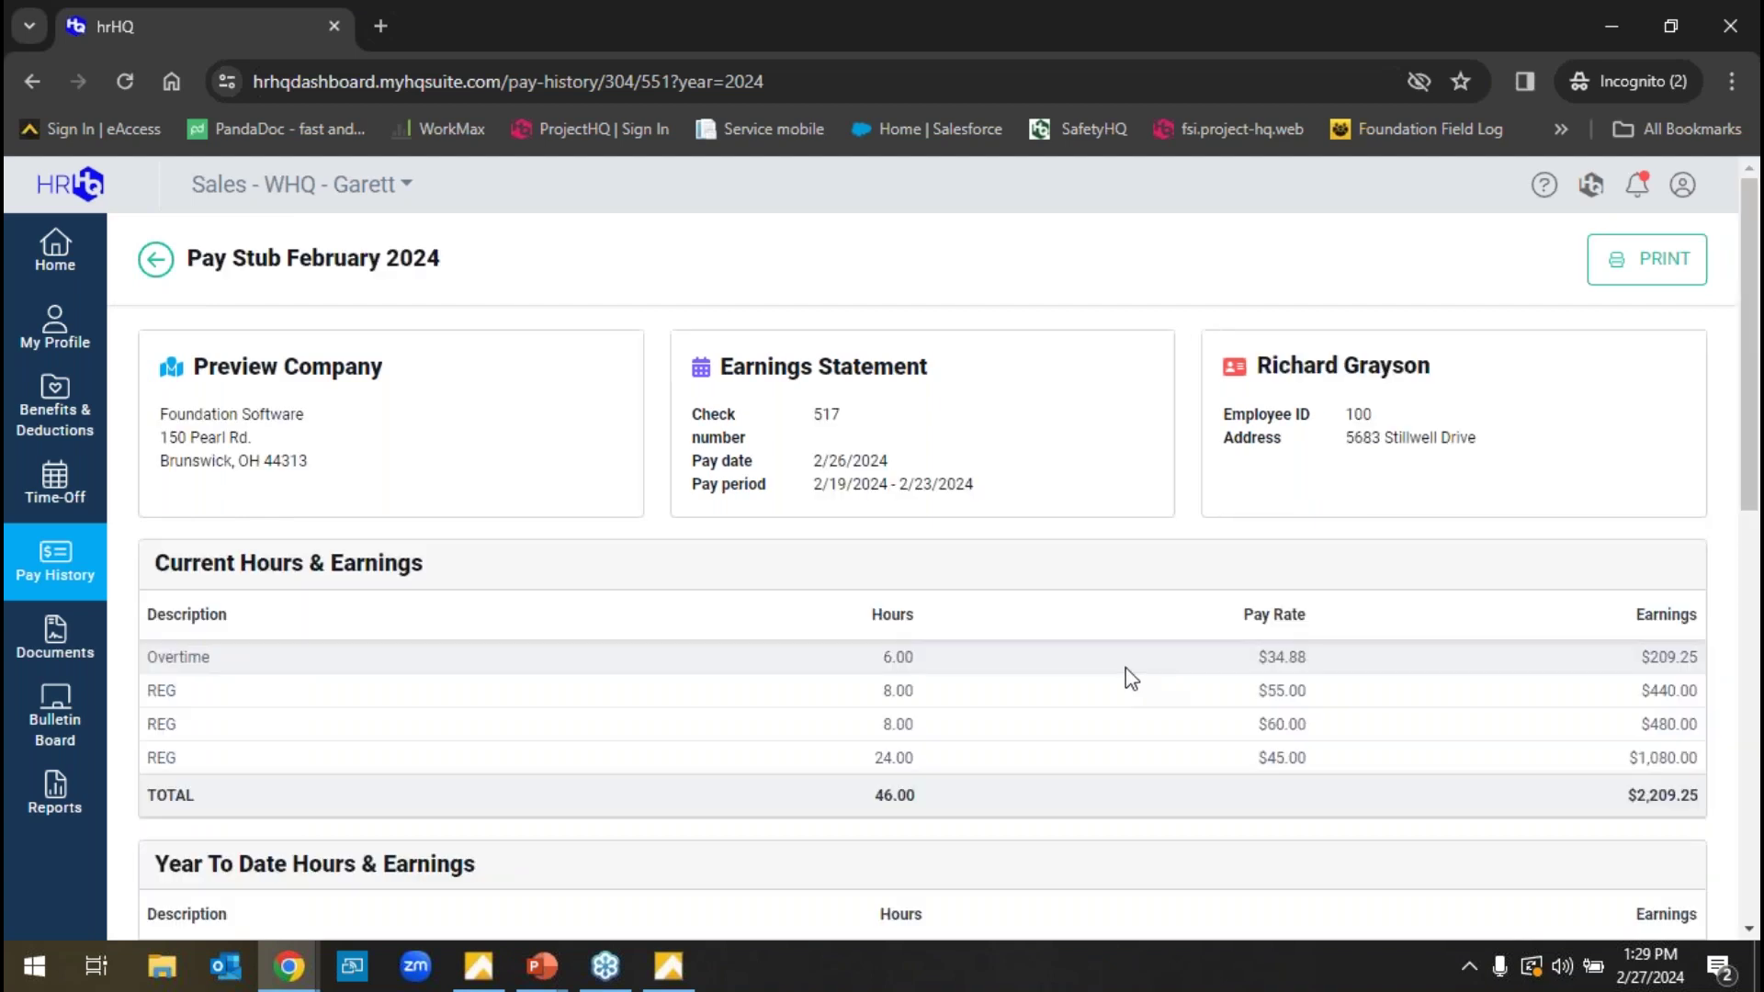
{"action": "scroll", "coordinate": [1138, 675], "scroll_direction": "down", "scroll_amount": 7}
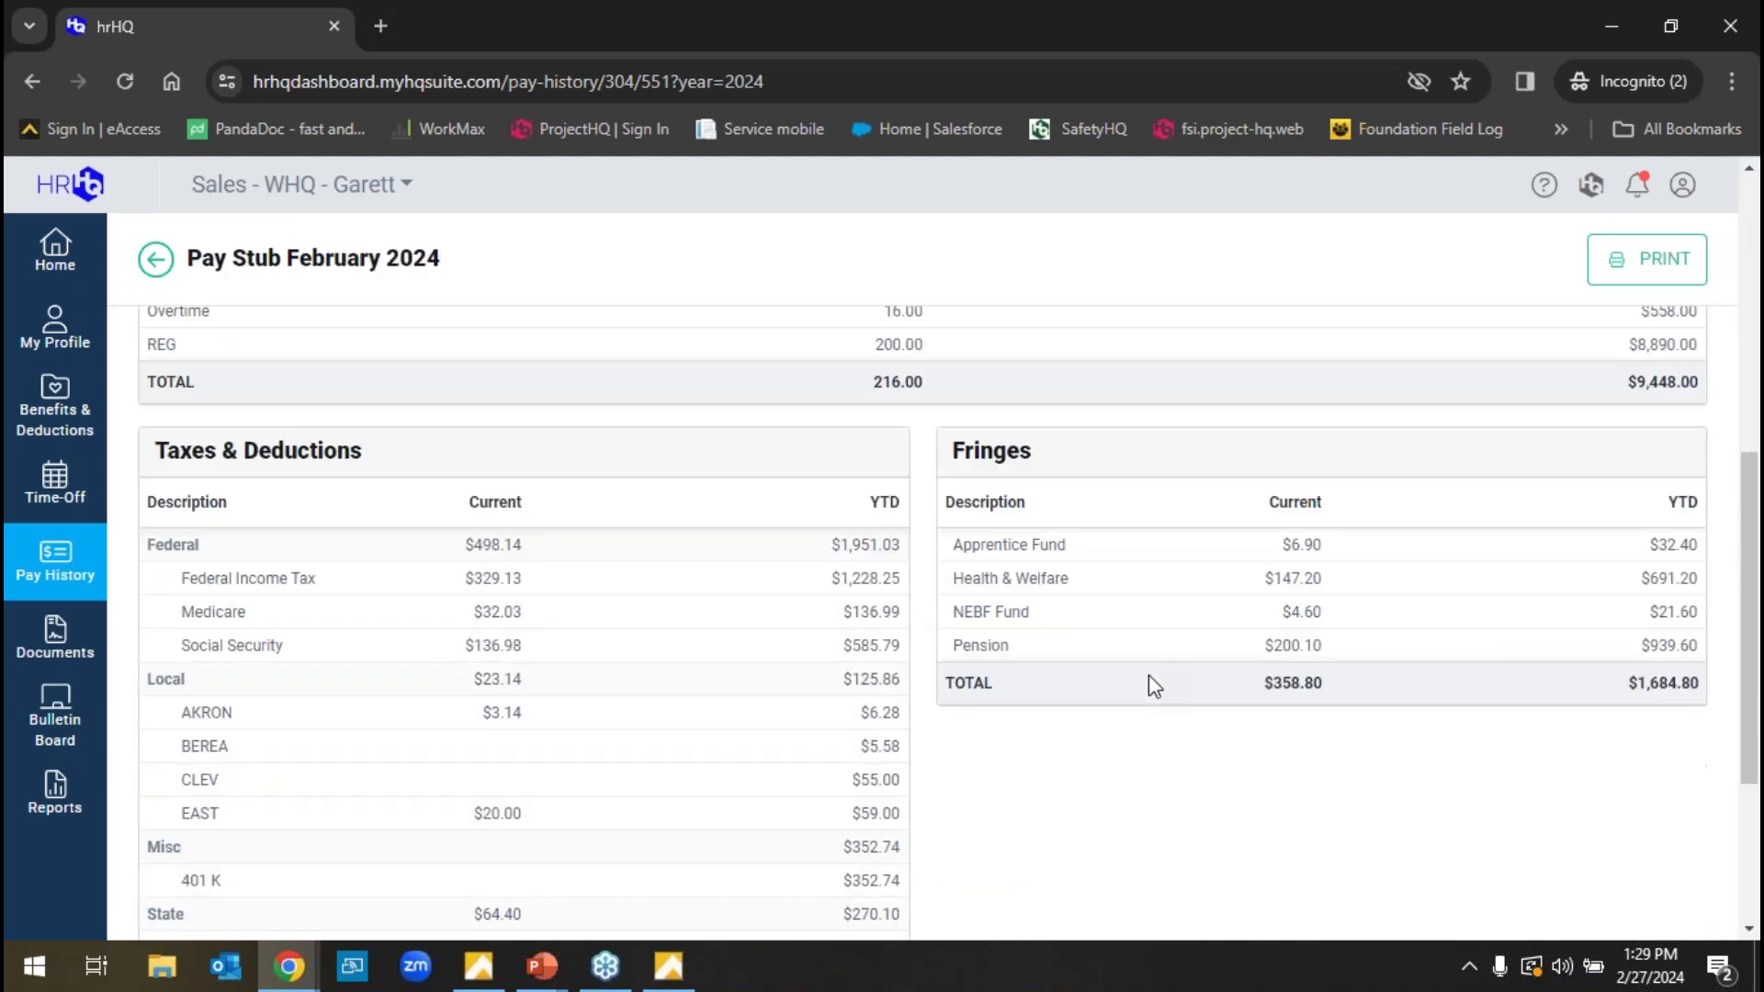
{"action": "scroll", "coordinate": [1137, 694], "scroll_direction": "up", "scroll_amount": 5}
{"action": "scroll", "coordinate": [1061, 542], "scroll_direction": "down", "scroll_amount": 5}
{"action": "scroll", "coordinate": [1133, 582], "scroll_direction": "up", "scroll_amount": 5}
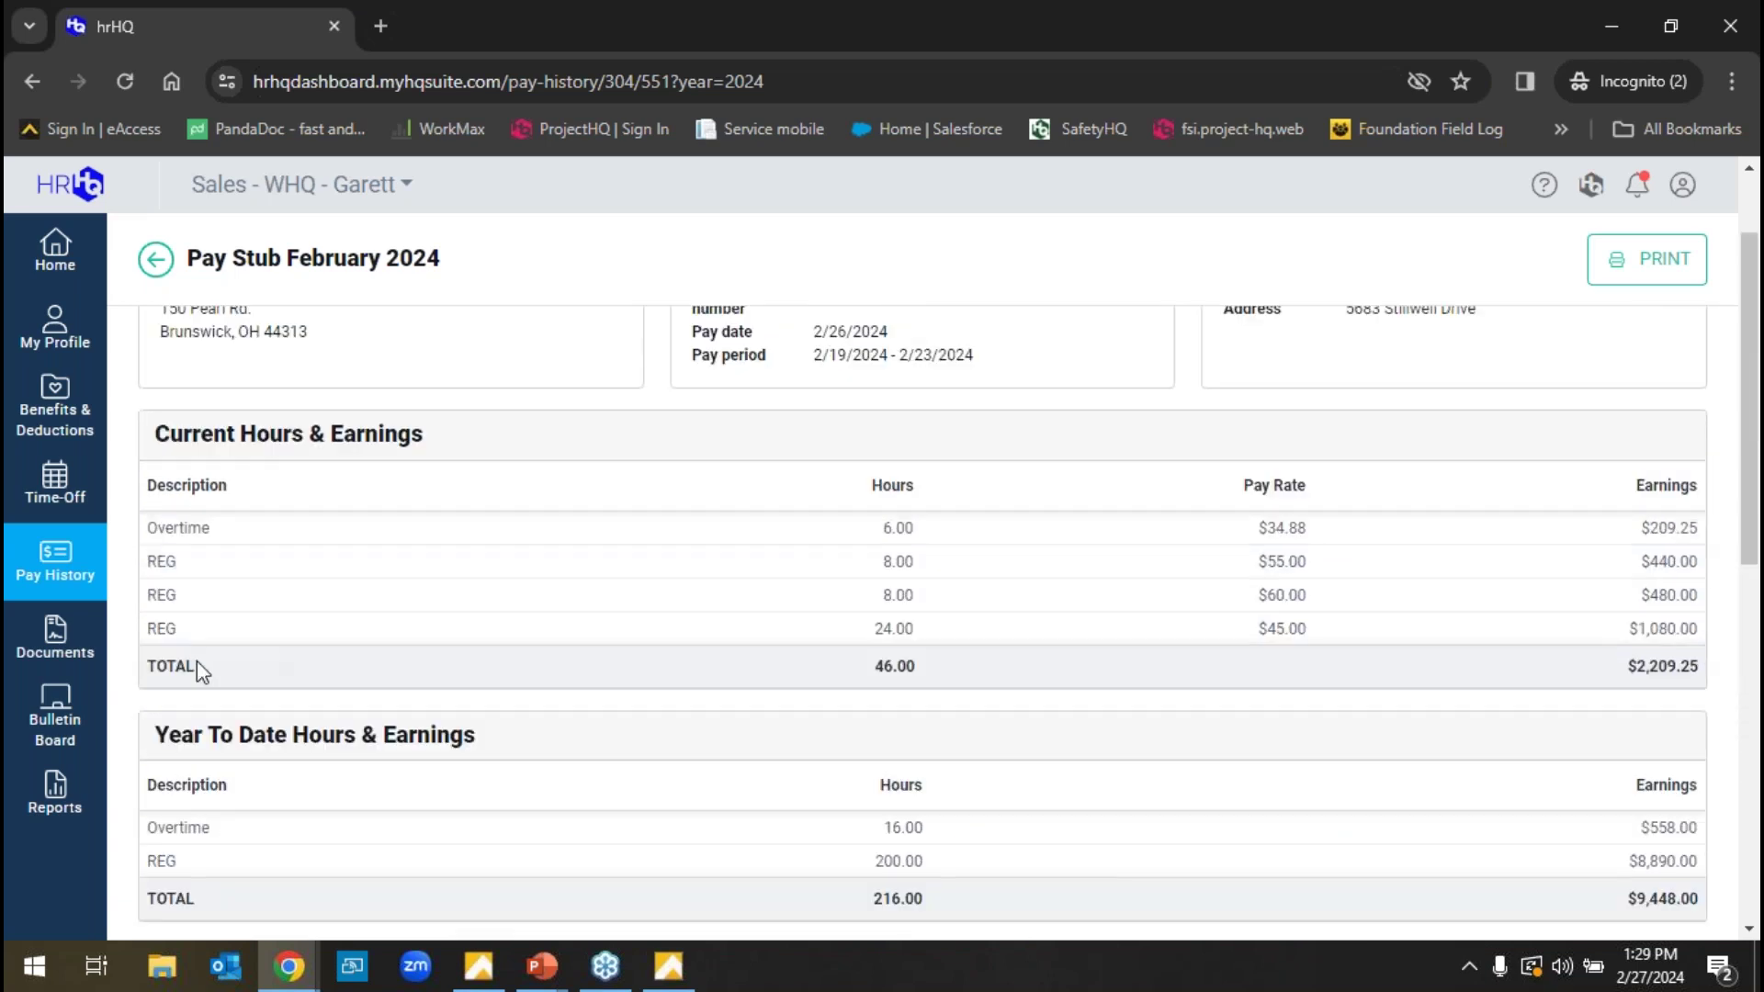
- View the HR documents, bulletin board, and benefits and deductions pages, and return to the dashboard home to look it over
{"action": "left_click", "coordinate": [103, 659]}
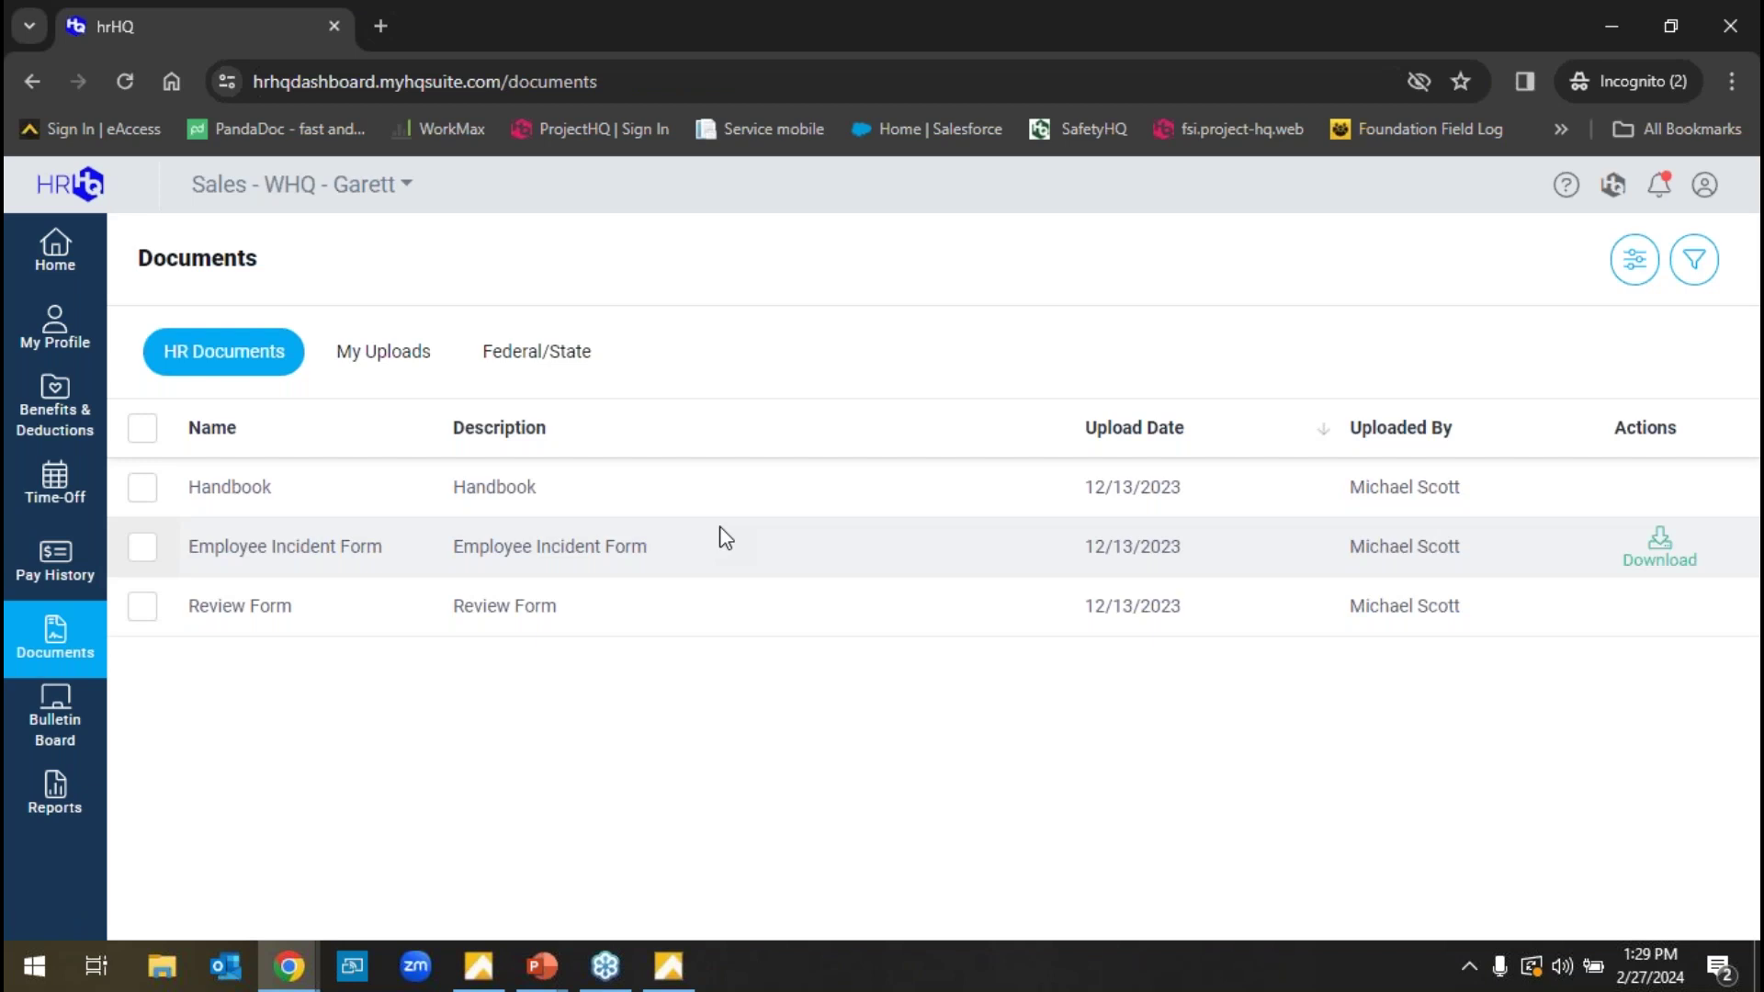
{"action": "left_click", "coordinate": [64, 724]}
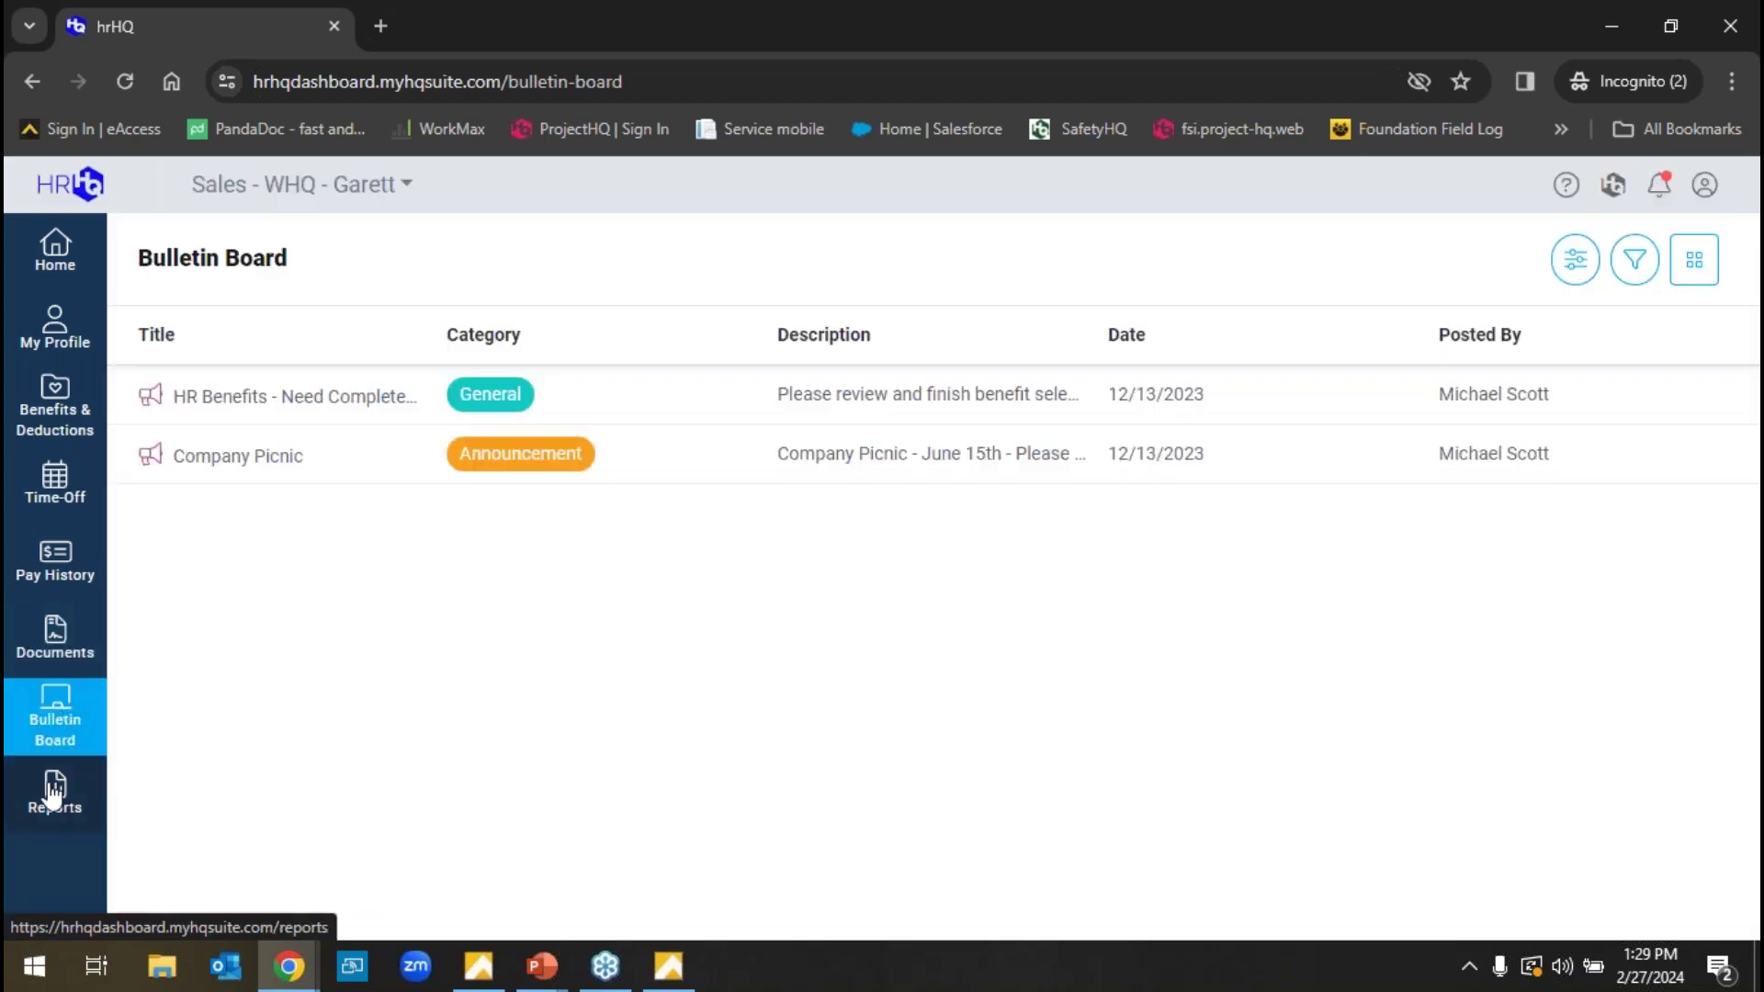
{"action": "left_click", "coordinate": [43, 426]}
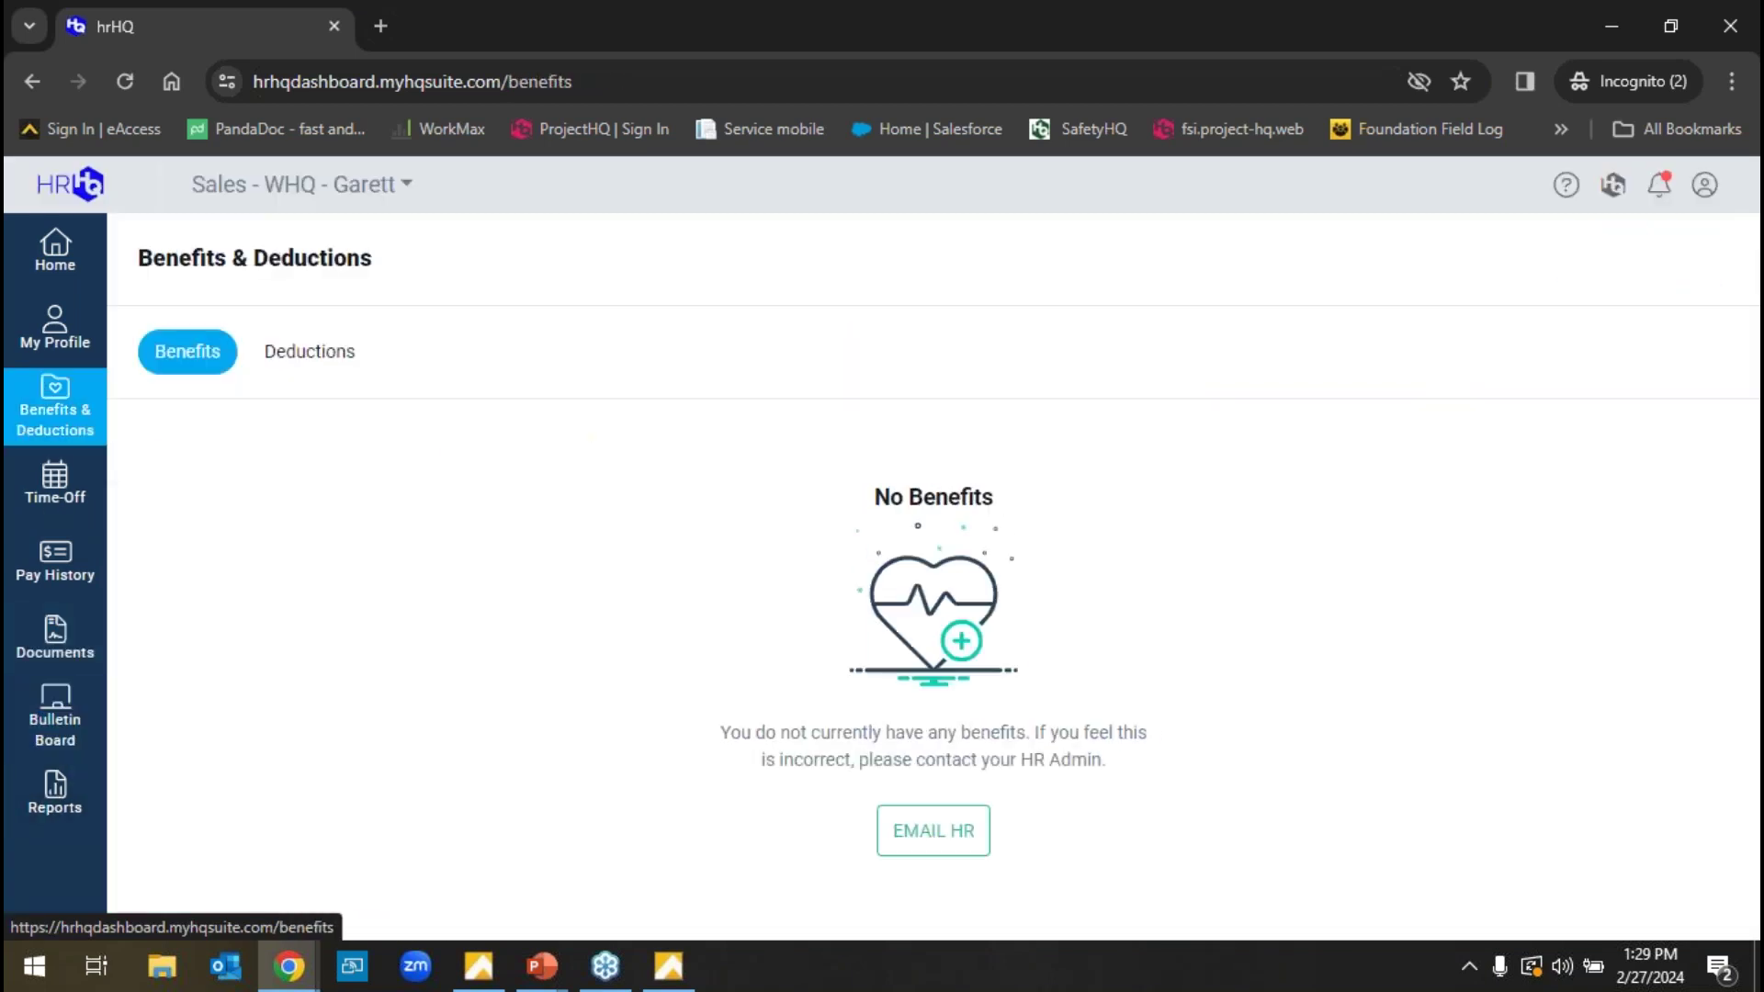
{"action": "left_click", "coordinate": [51, 272]}
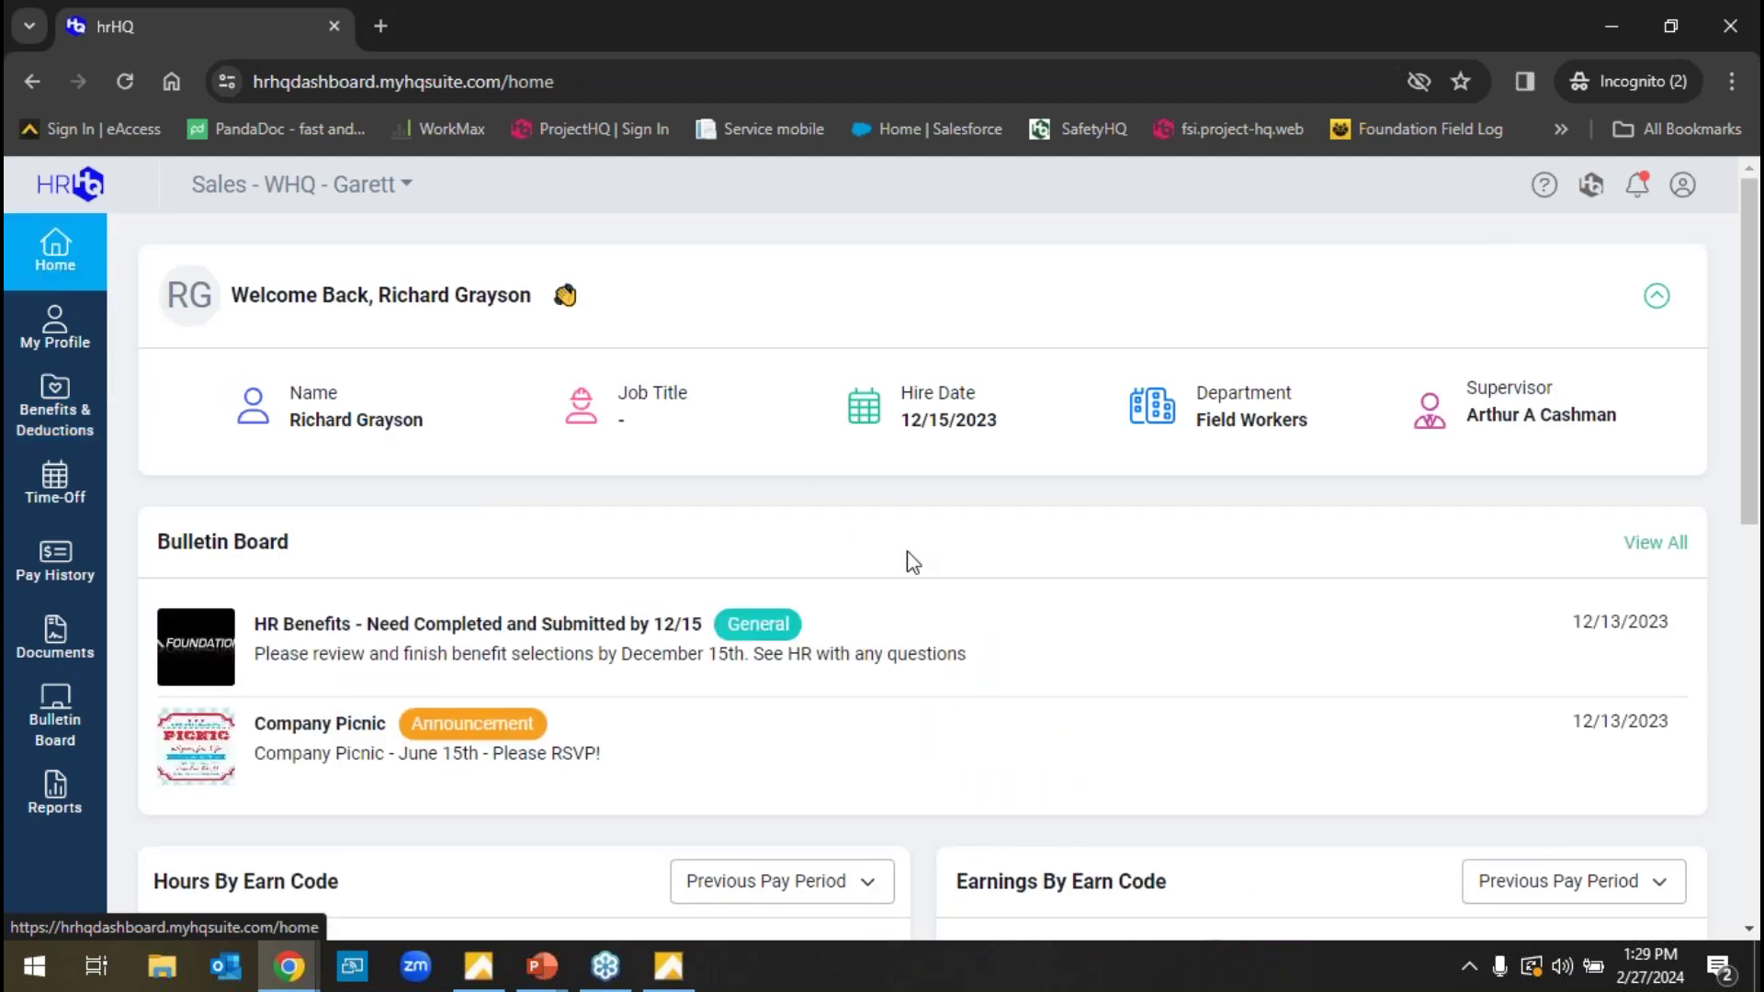
{"action": "scroll", "coordinate": [996, 634], "scroll_direction": "down", "scroll_amount": 5}
{"action": "scroll", "coordinate": [1038, 615], "scroll_direction": "up", "scroll_amount": 5}
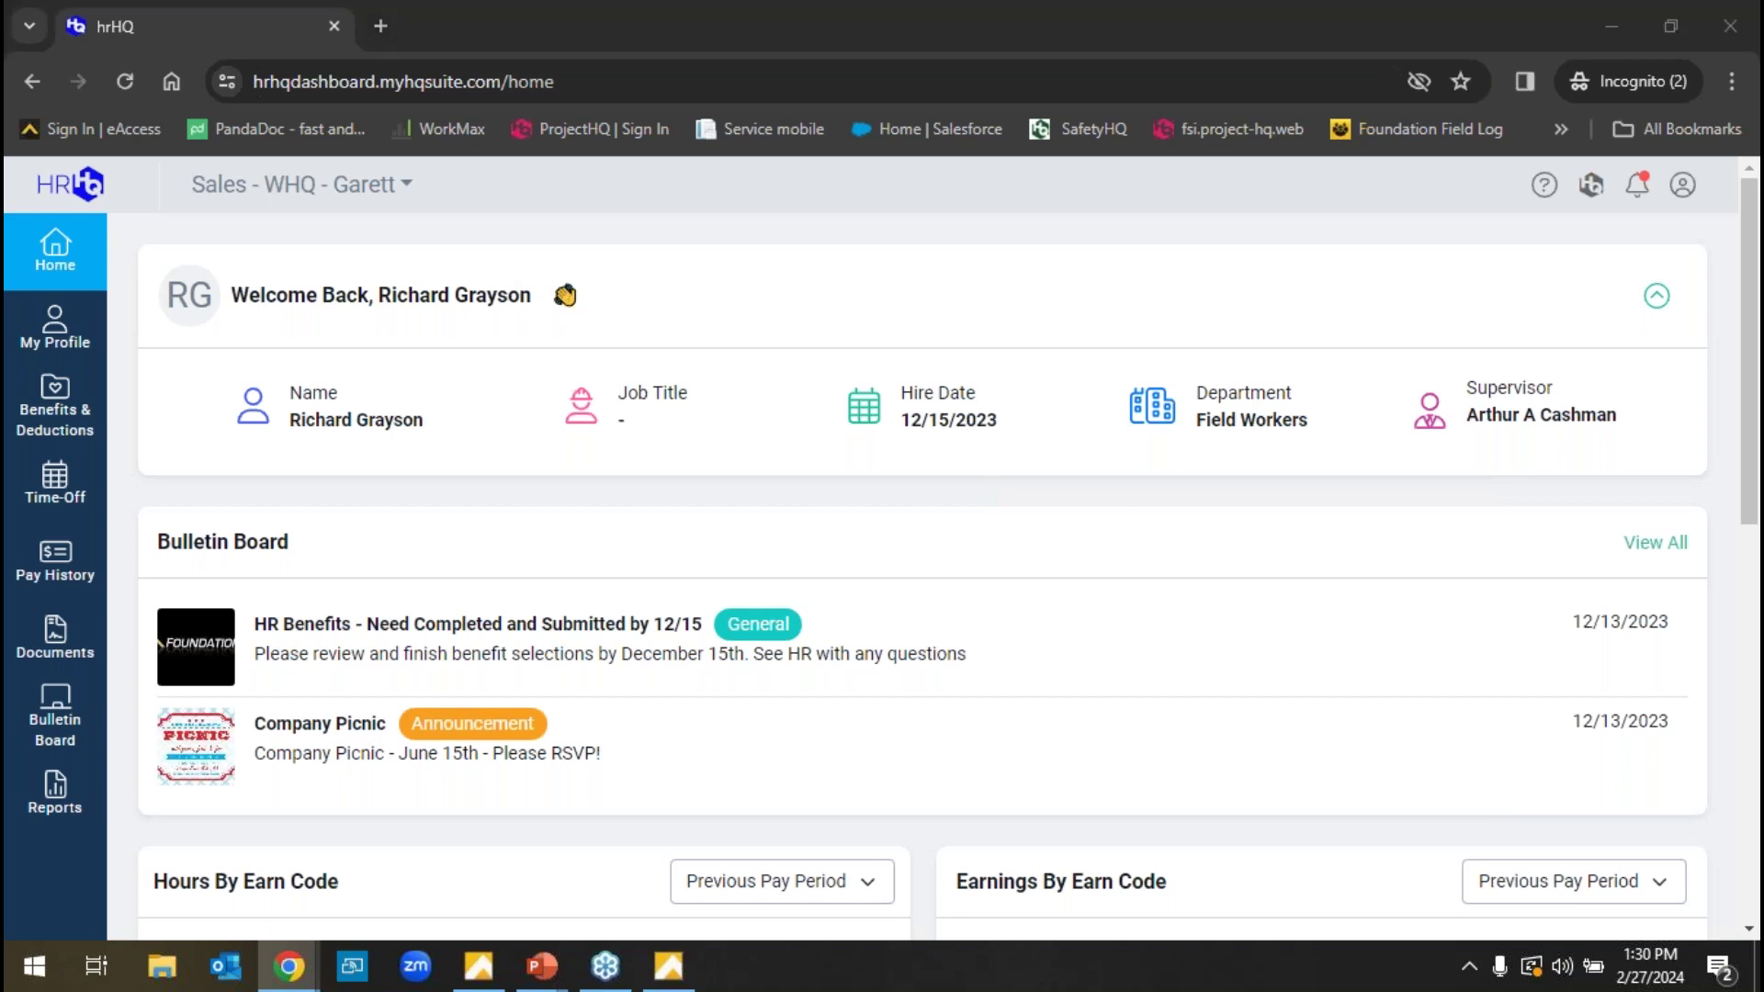
- Bring the McCormick website into the browser window and review the industries its estimating software serves
{"action": "left_click_drag", "start_coordinate": [3, 99], "coordinate": [1139, 69]}
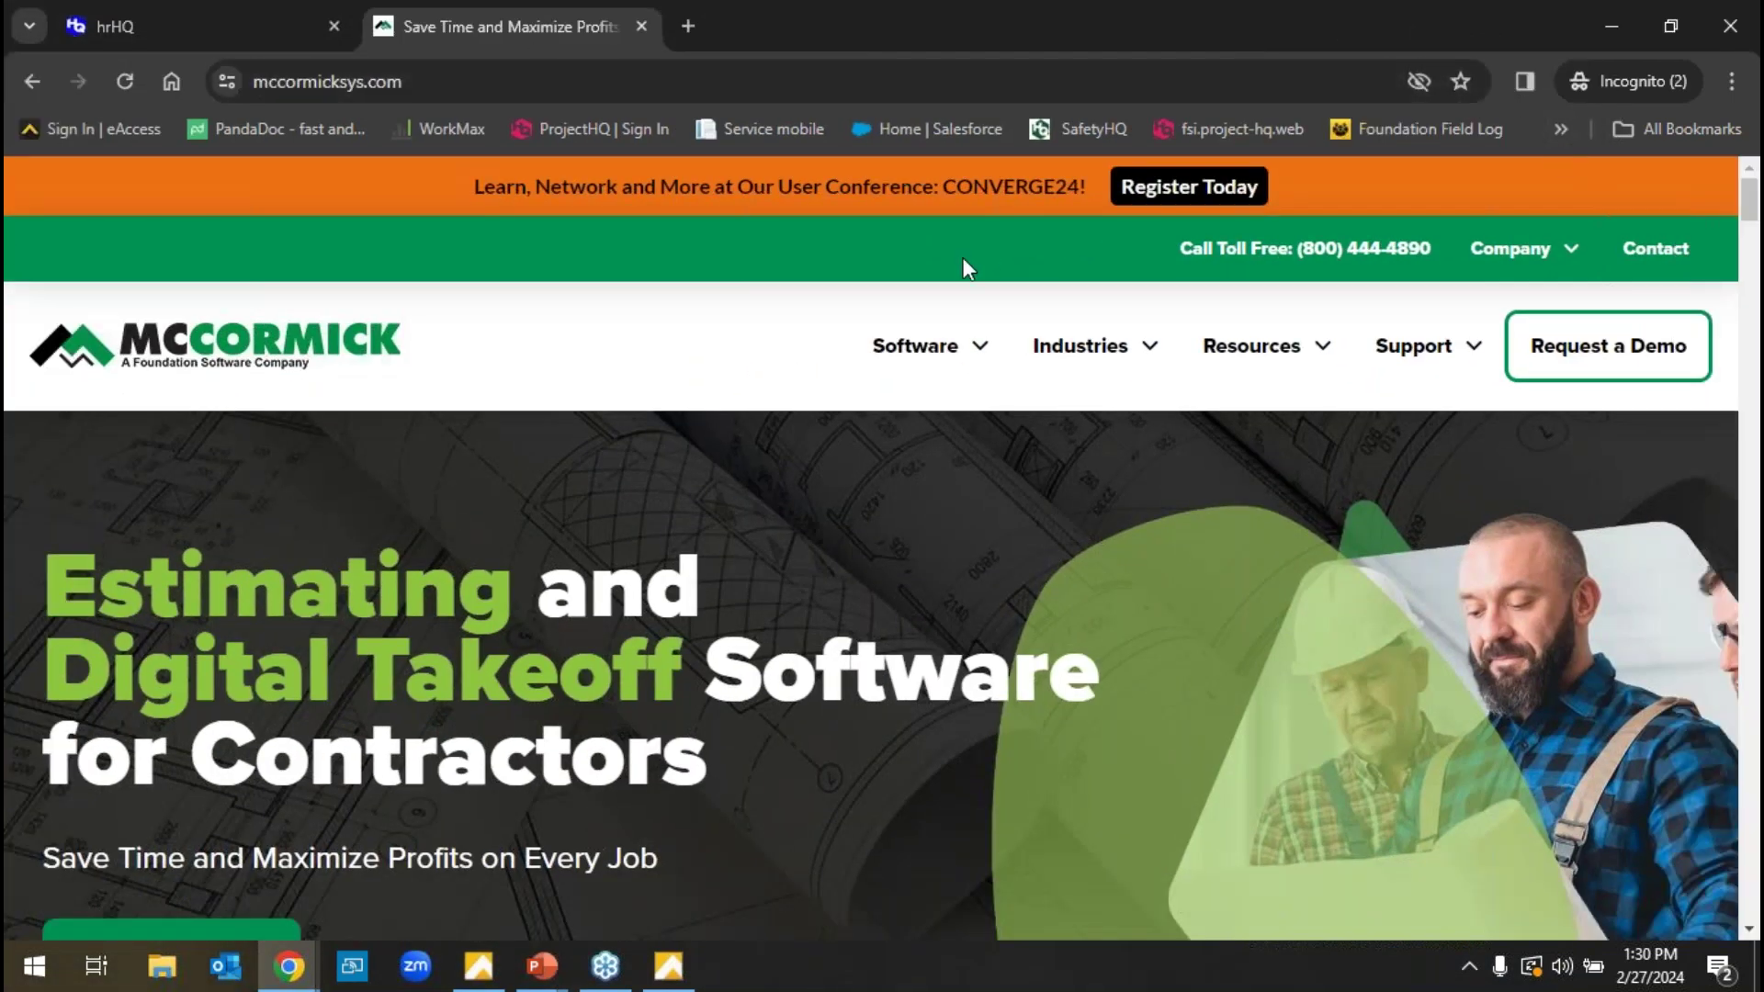
{"action": "mouse_move", "coordinate": [875, 358]}
{"action": "left_click", "coordinate": [1128, 360]}
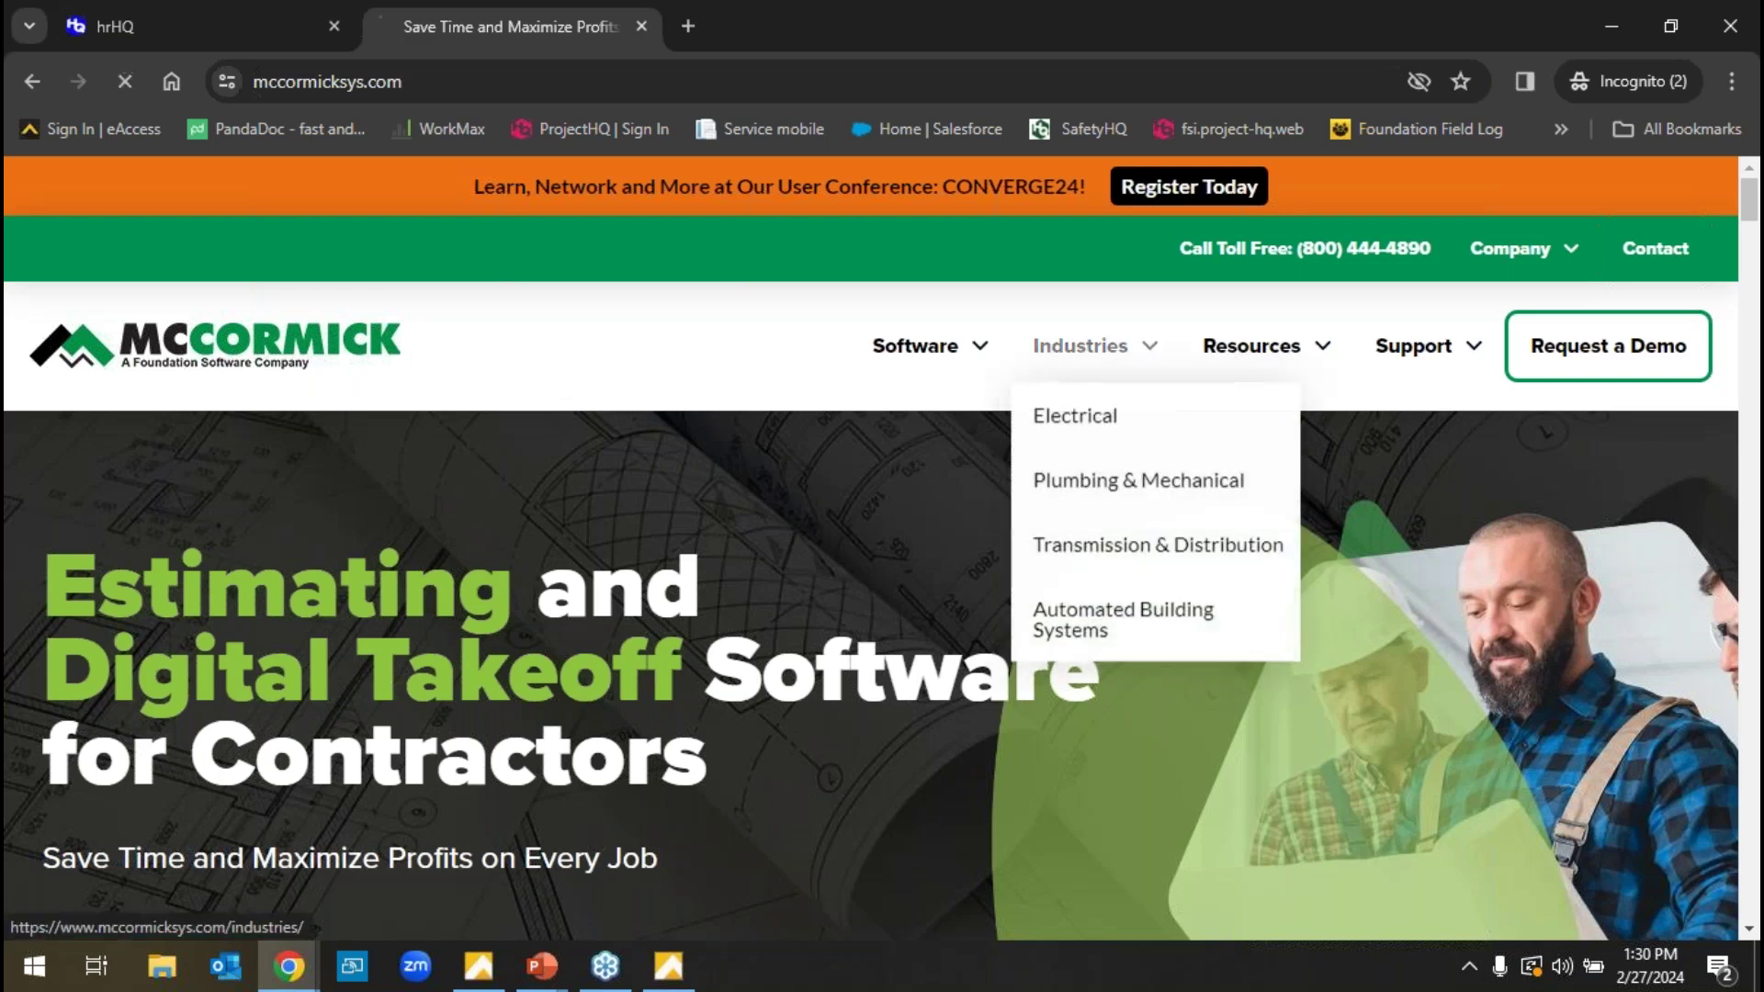
{"action": "scroll", "coordinate": [1229, 574], "scroll_direction": "down", "scroll_amount": 5}
{"action": "scroll", "coordinate": [1230, 574], "scroll_direction": "down", "scroll_amount": 3}
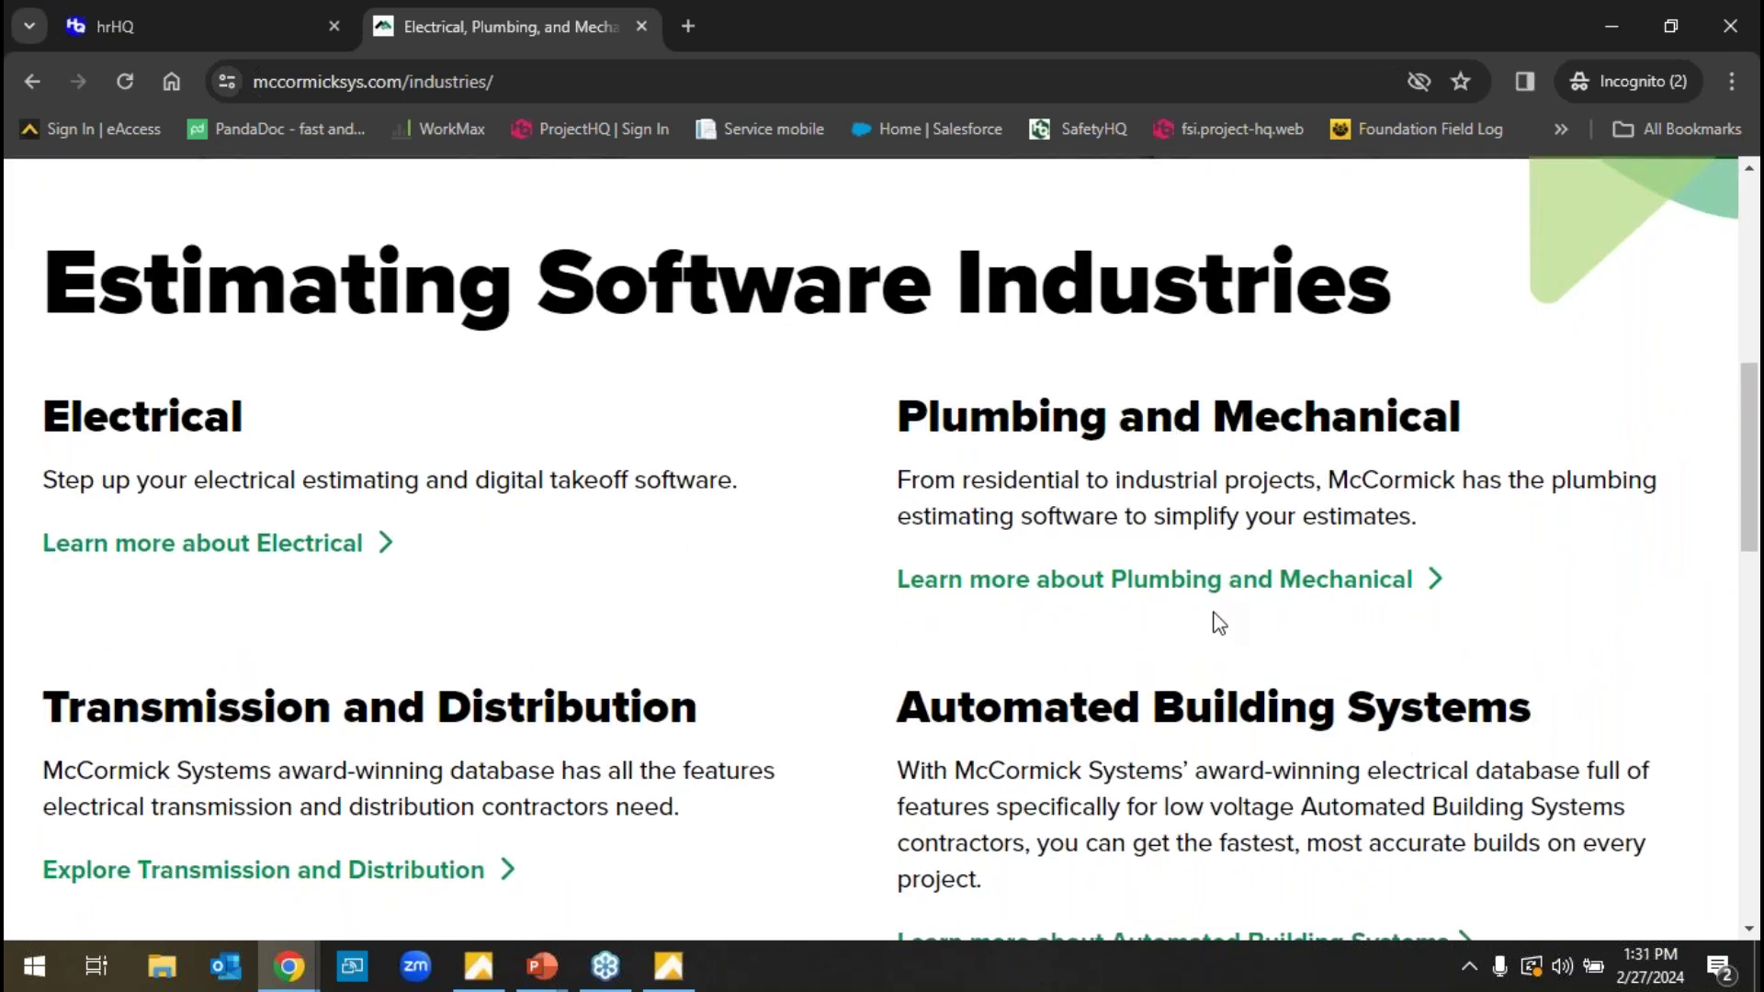
{"action": "scroll", "coordinate": [1219, 623], "scroll_direction": "up", "scroll_amount": 5}
{"action": "scroll", "coordinate": [1157, 557], "scroll_direction": "up", "scroll_amount": 5}
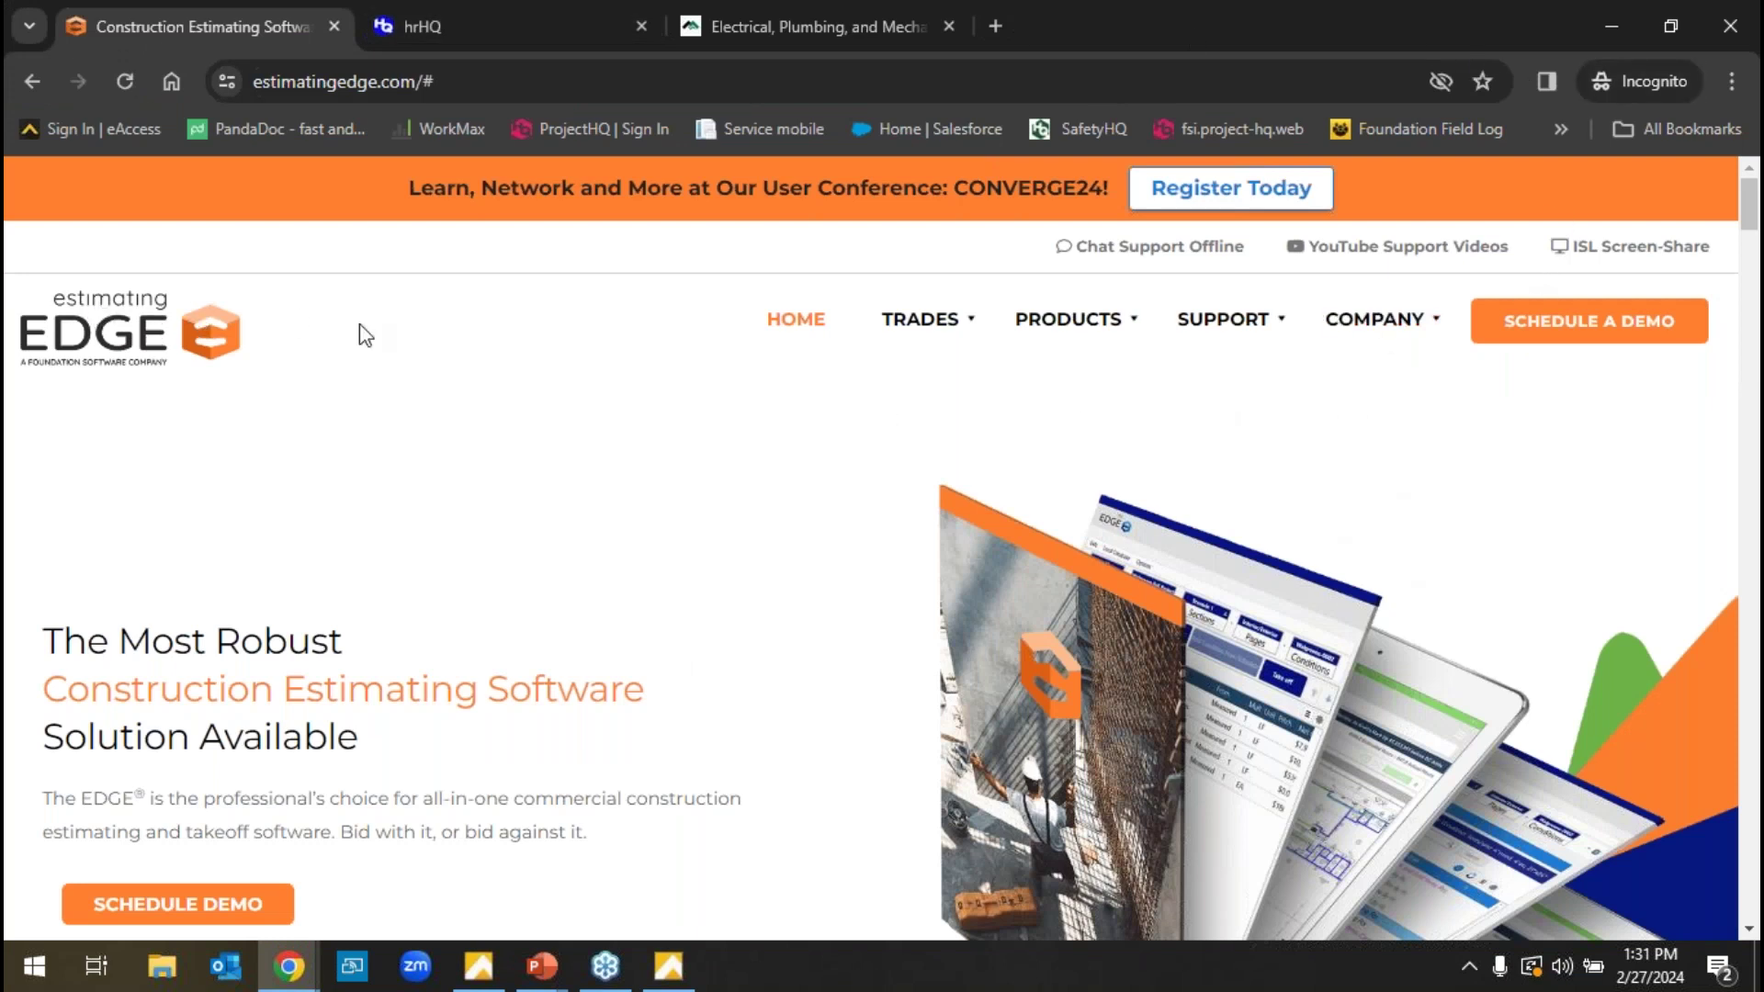
- Look at the trades on the Estimating Edge website, minimize the incognito browser window, and switch to the Foundation Software slide show
{"action": "mouse_move", "coordinate": [924, 329]}
{"action": "left_click", "coordinate": [1622, 36]}
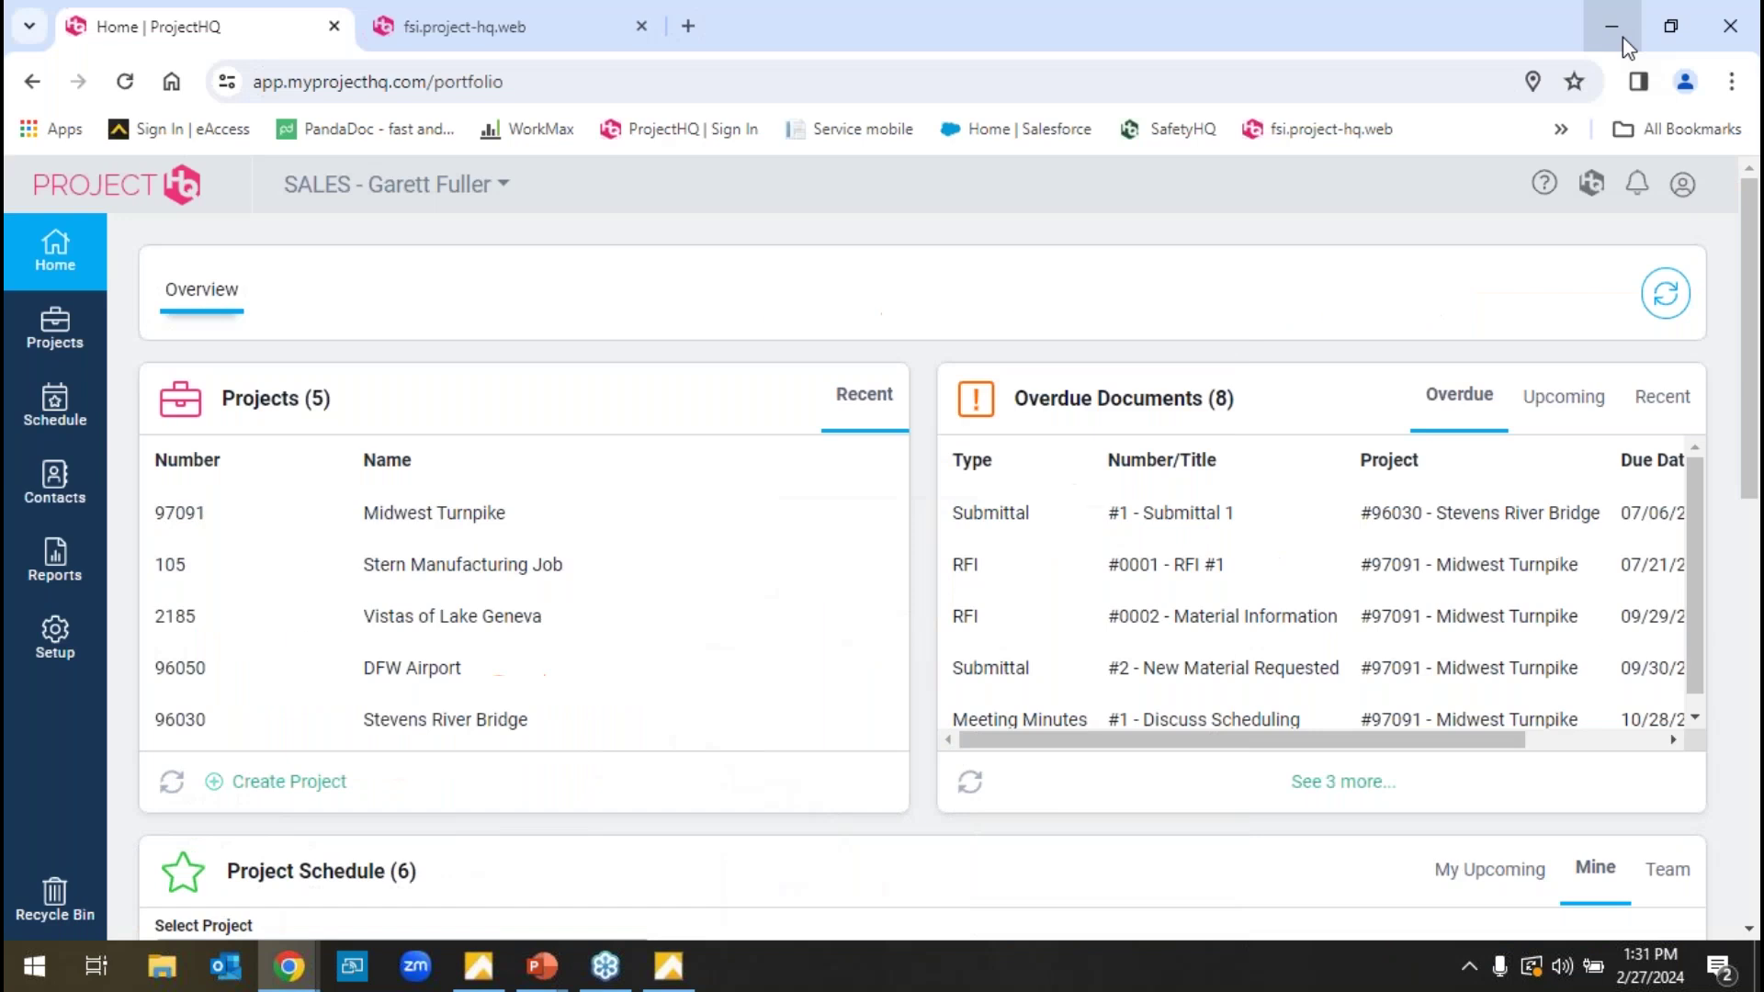
{"action": "left_click", "coordinate": [654, 979]}
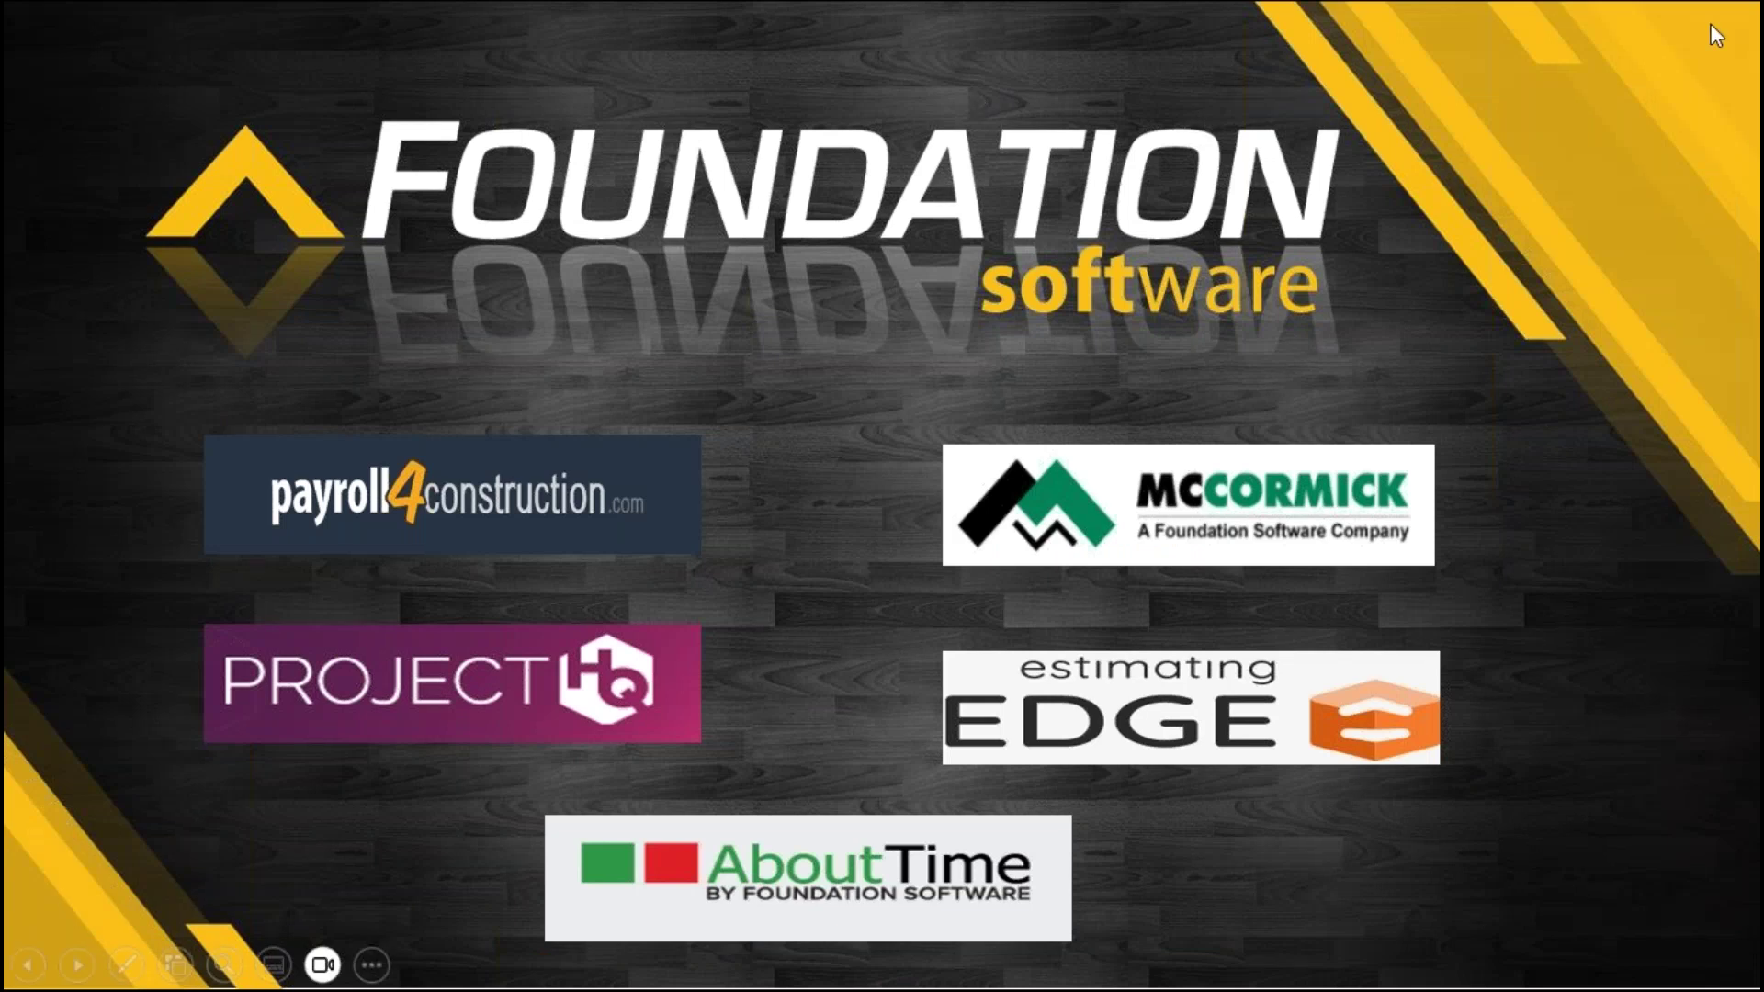
{"action": "left_click", "coordinate": [1531, 118]}
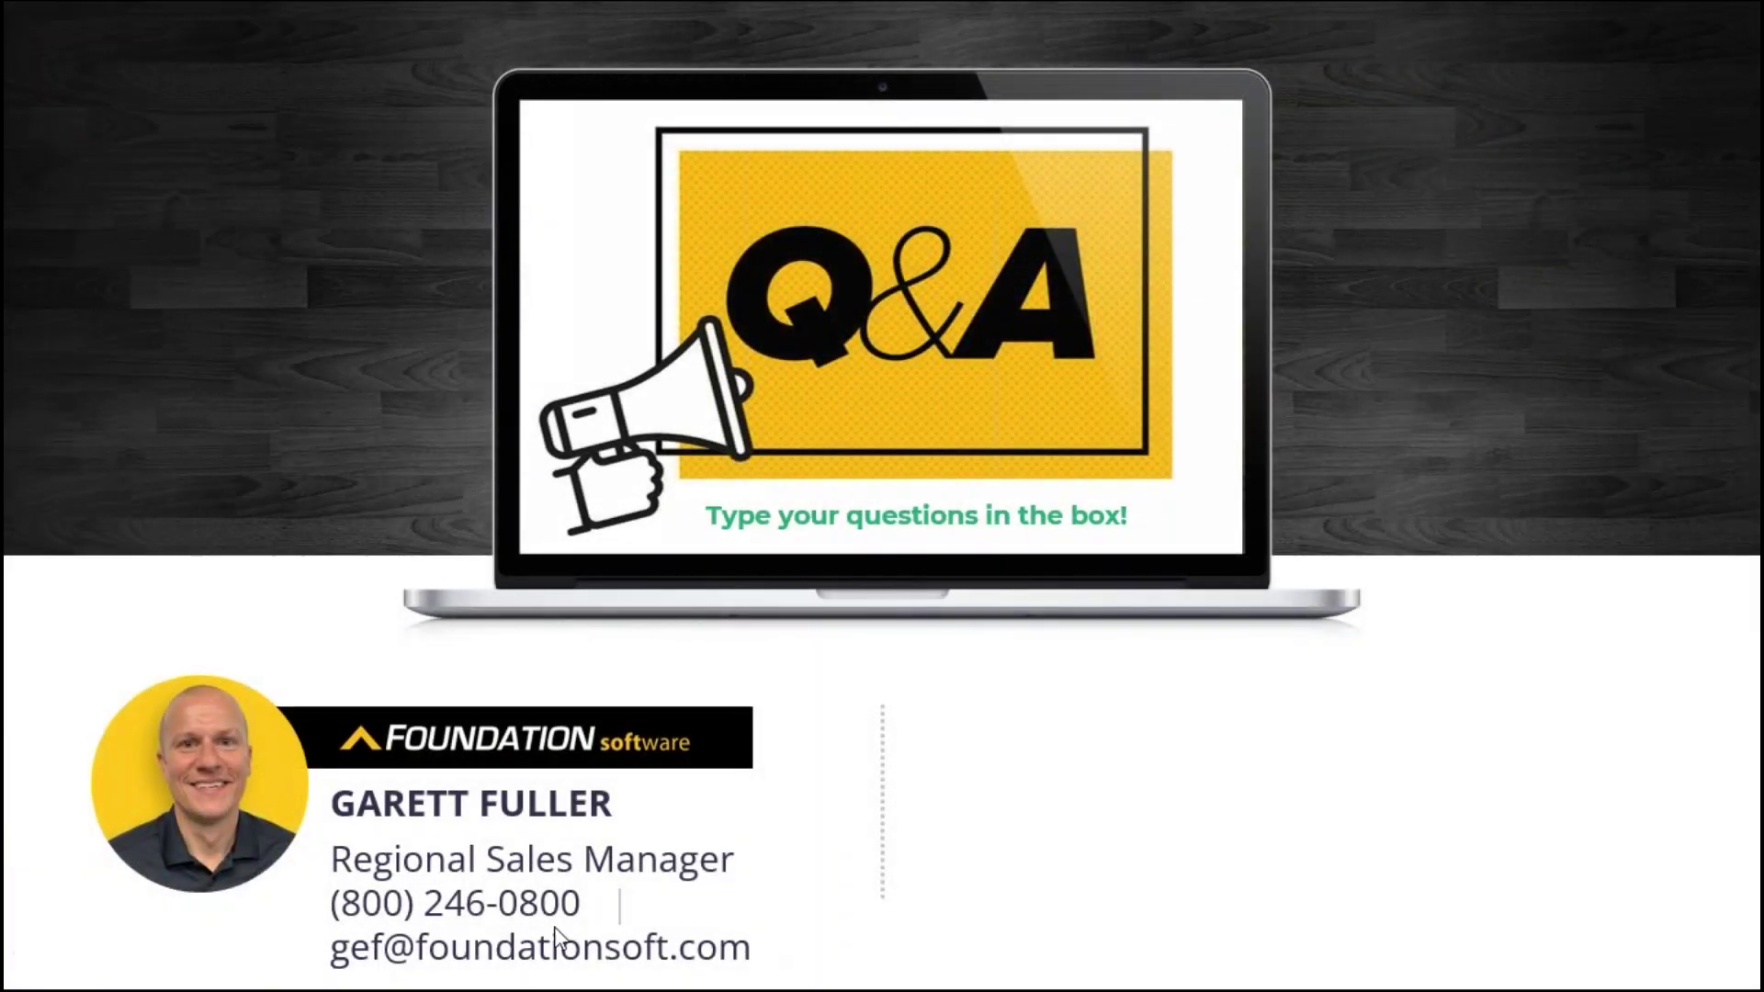
{"action": "key", "text": "Right"}
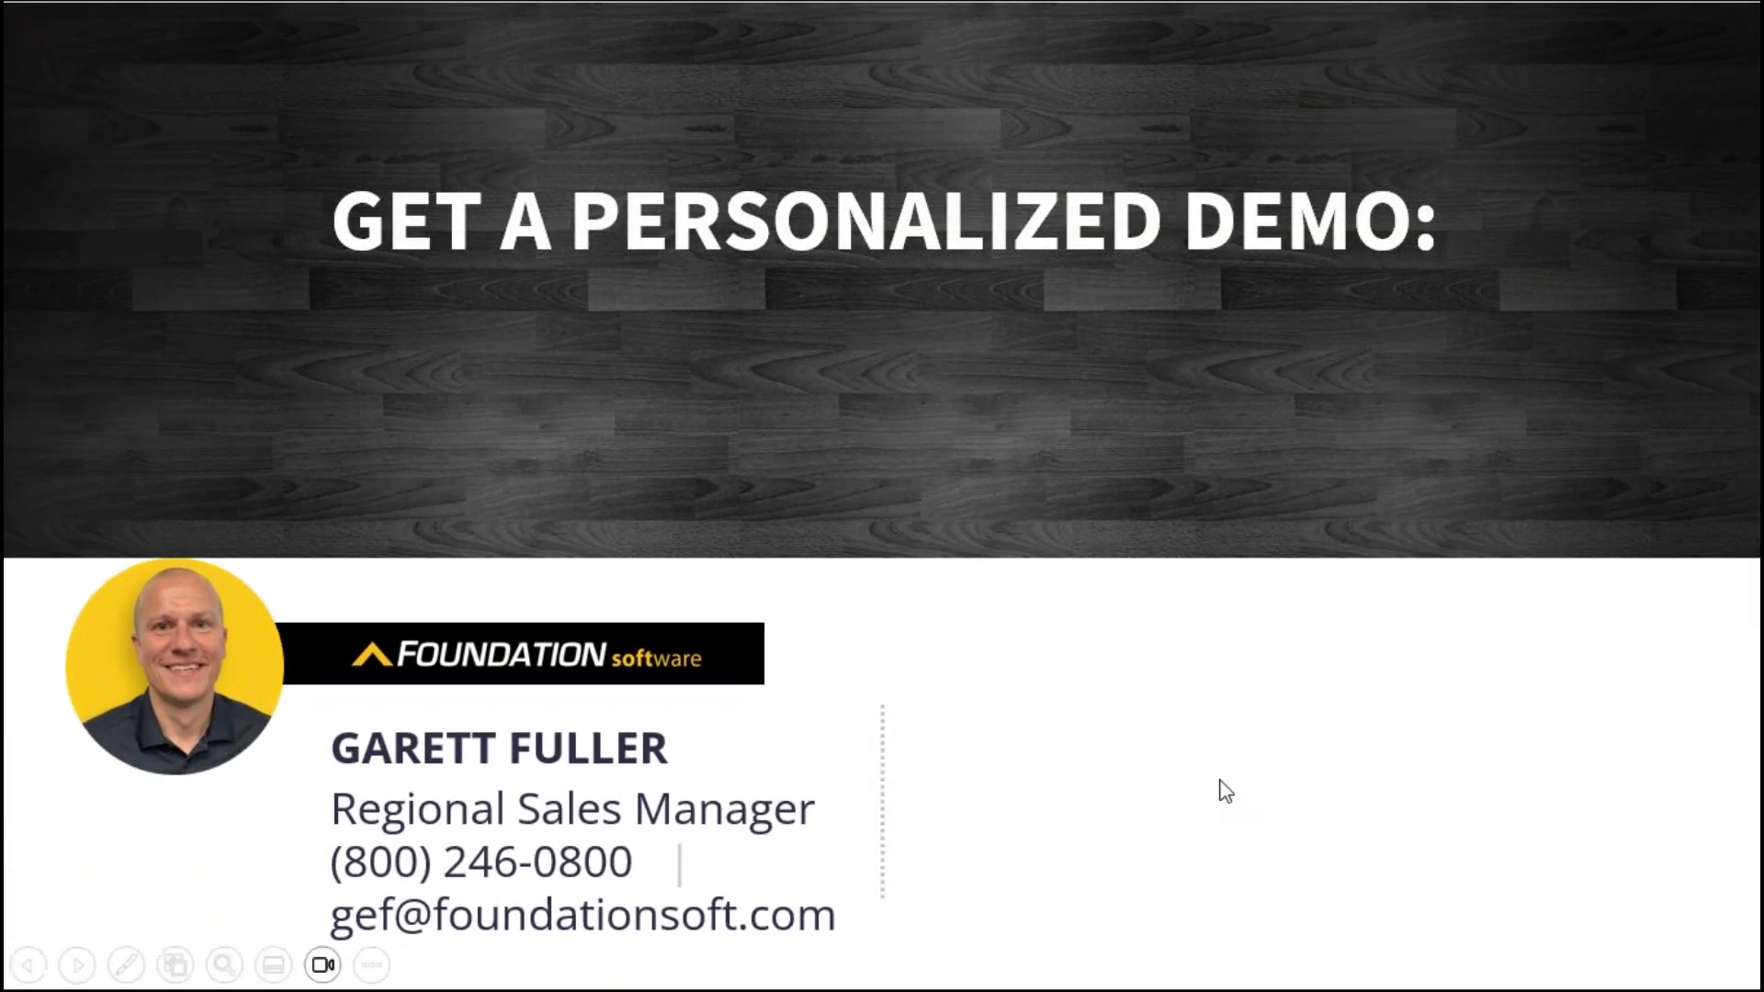